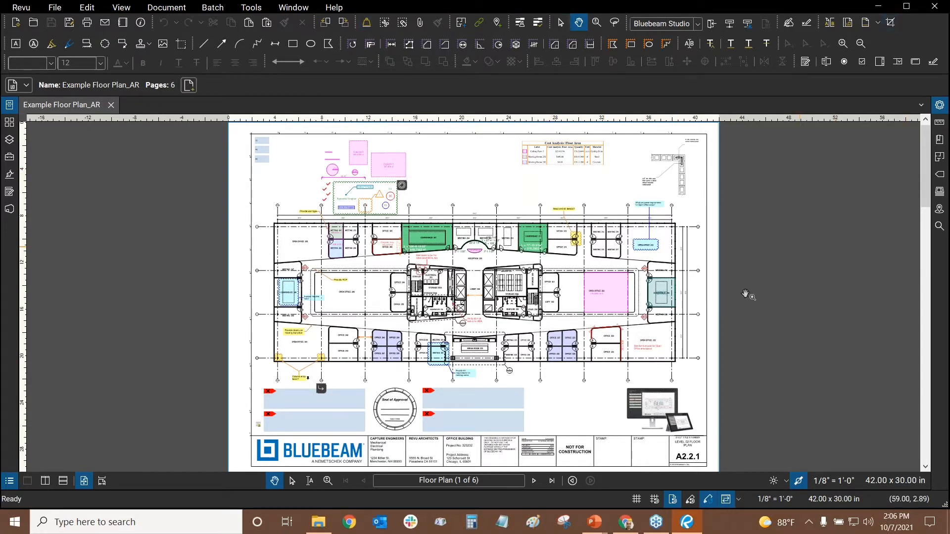
Show the Tool Chest and Properties panels and pick the Exterior 'Concrete Area' tool from AR Tools
{"action": "left_click", "coordinate": [10, 158]}
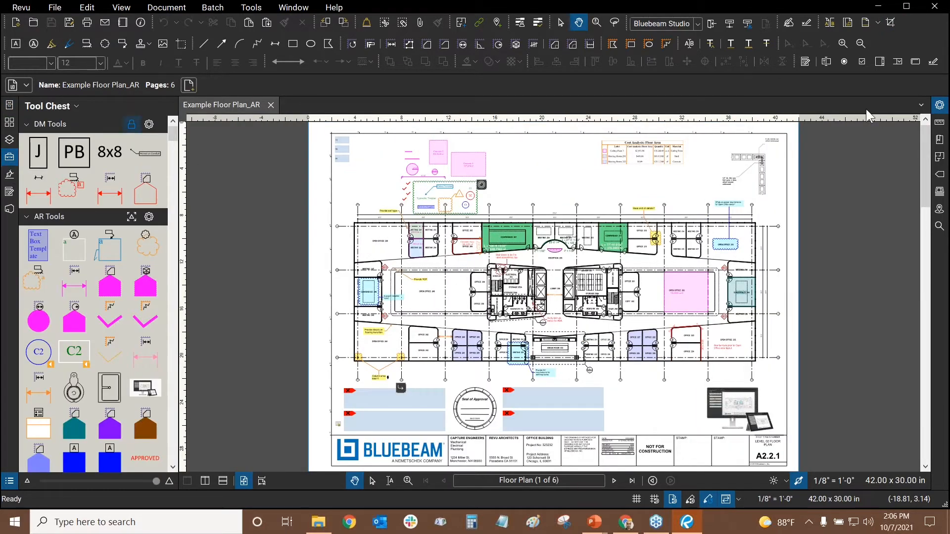
{"action": "left_click", "coordinate": [939, 105]}
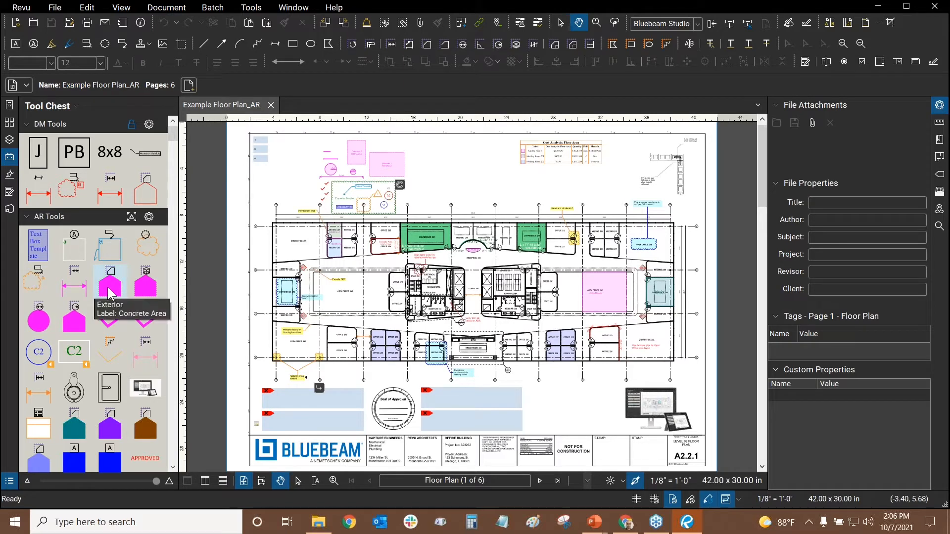
{"action": "left_click", "coordinate": [109, 287]}
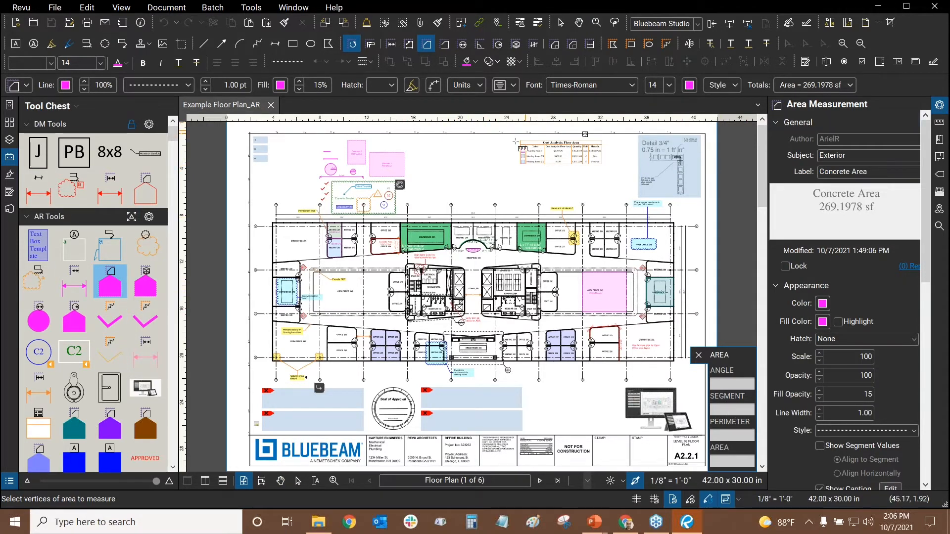
Set the Concrete Area depth to 6 in the Measurements panel, then exit the Area tool
{"action": "left_click", "coordinate": [939, 122]}
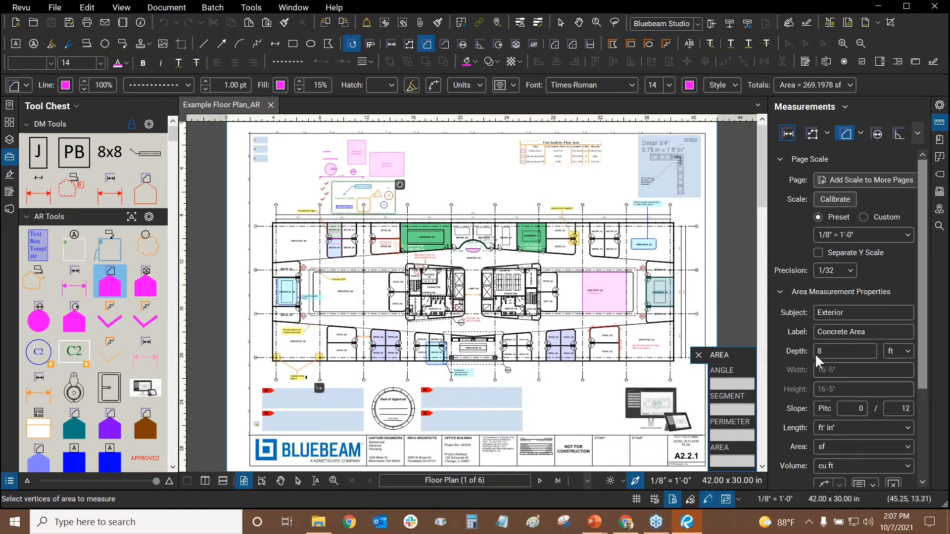
{"action": "left_click", "coordinate": [898, 354]}
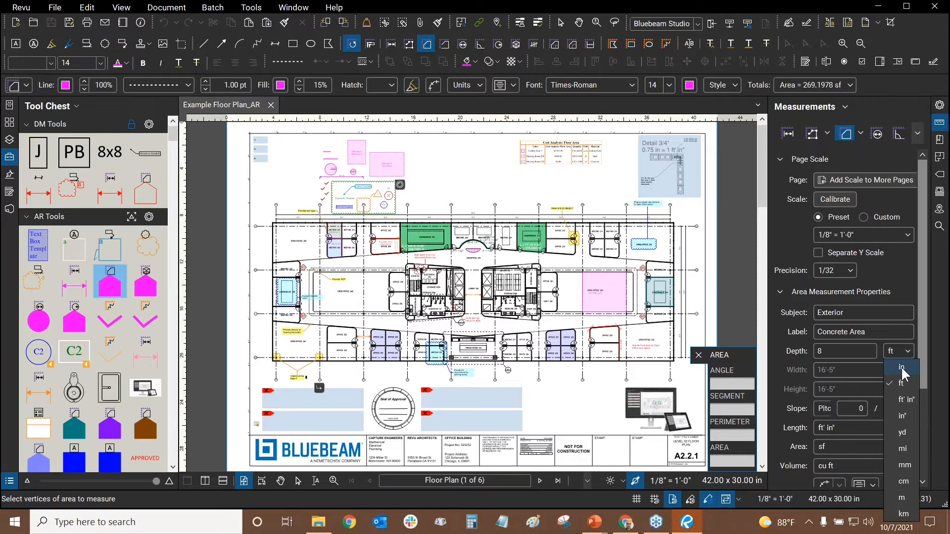
{"action": "left_click", "coordinate": [898, 367]}
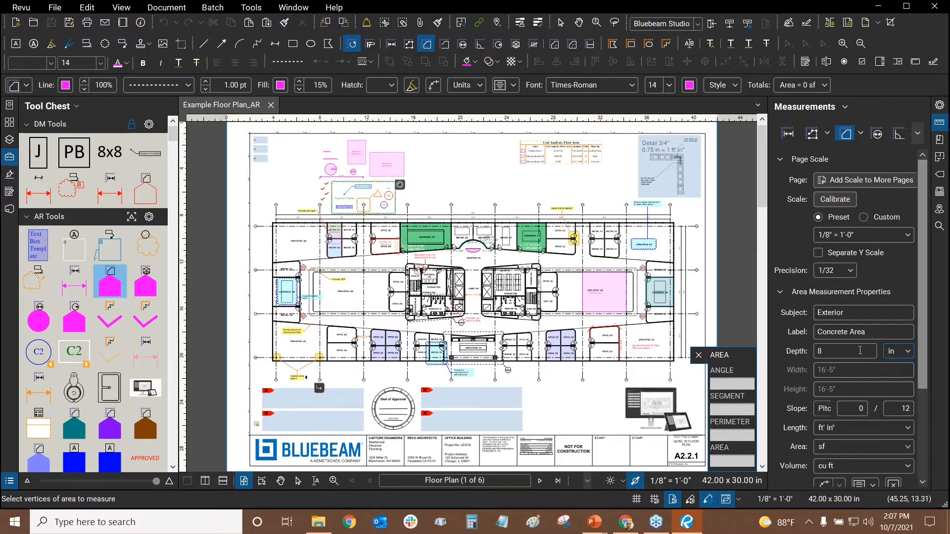
{"action": "left_click", "coordinate": [858, 351]}
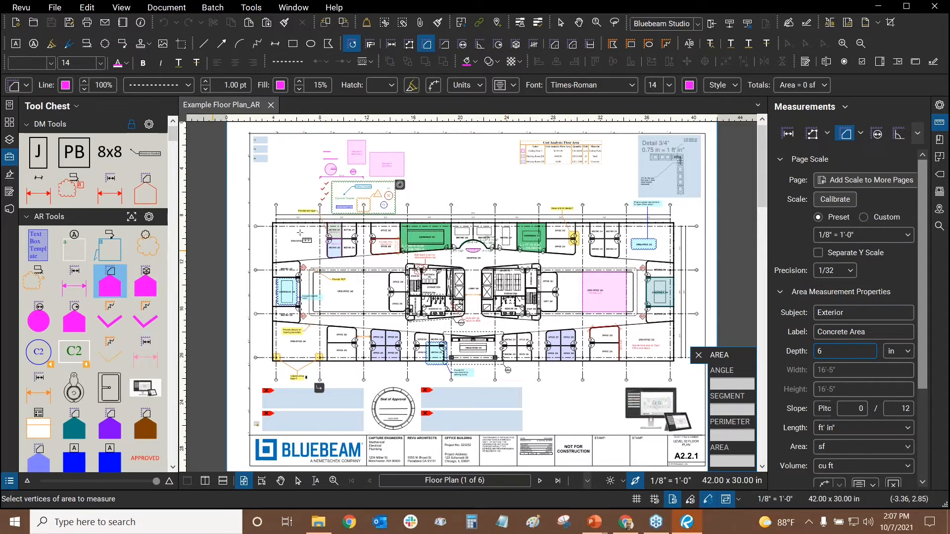
{"action": "left_click", "coordinate": [851, 409]}
{"action": "left_click", "coordinate": [862, 352]}
{"action": "key", "text": "Escape"}
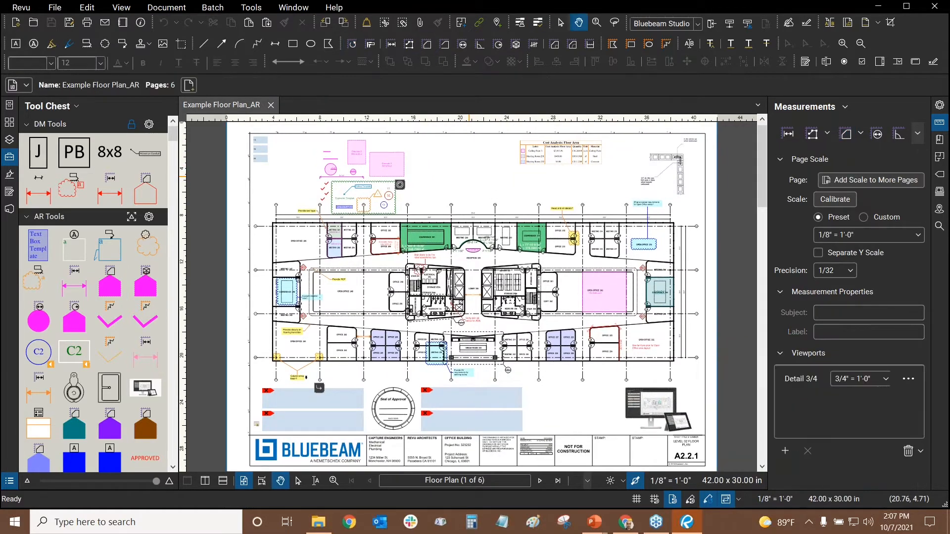
Load the standard Revu profile and collapse the file properties panel
{"action": "left_click", "coordinate": [23, 10]}
{"action": "mouse_move", "coordinate": [34, 79]}
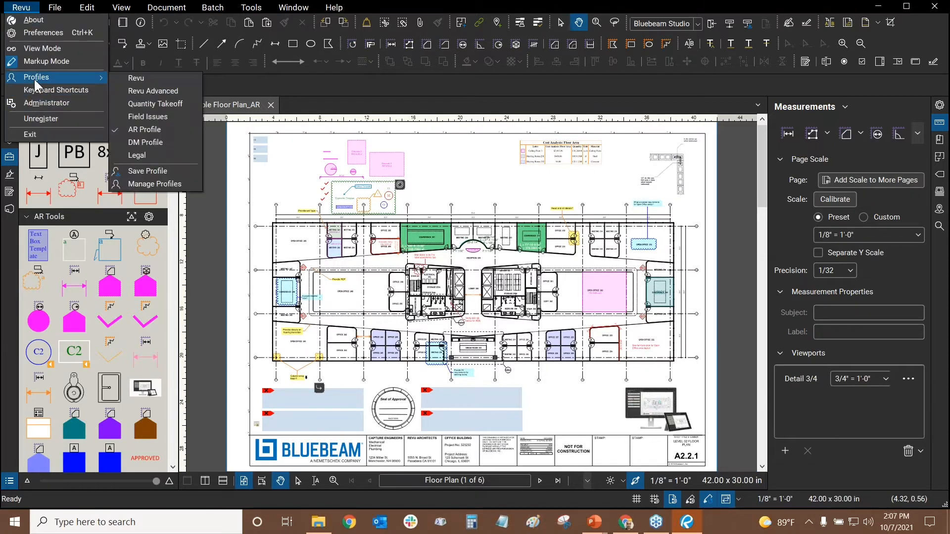
{"action": "left_click", "coordinate": [146, 76]}
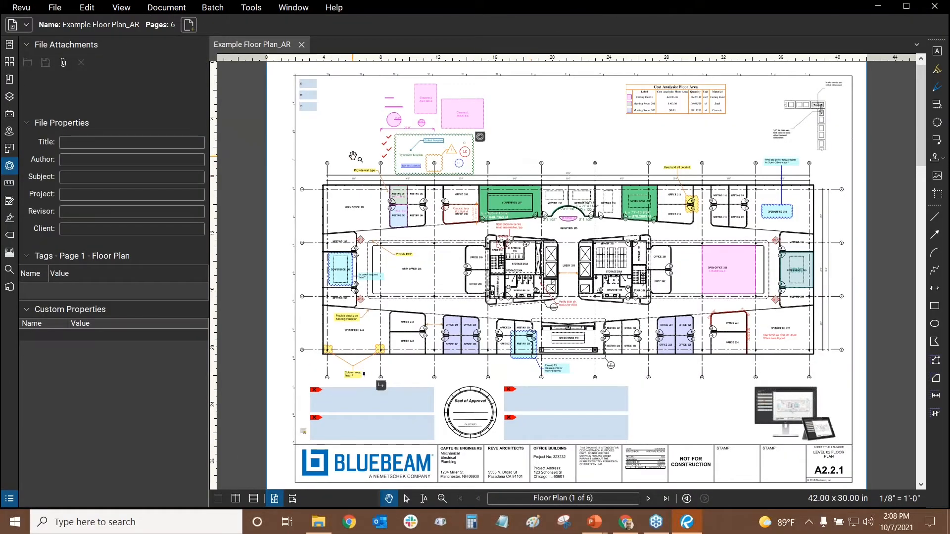
{"action": "double_click", "coordinate": [209, 88]}
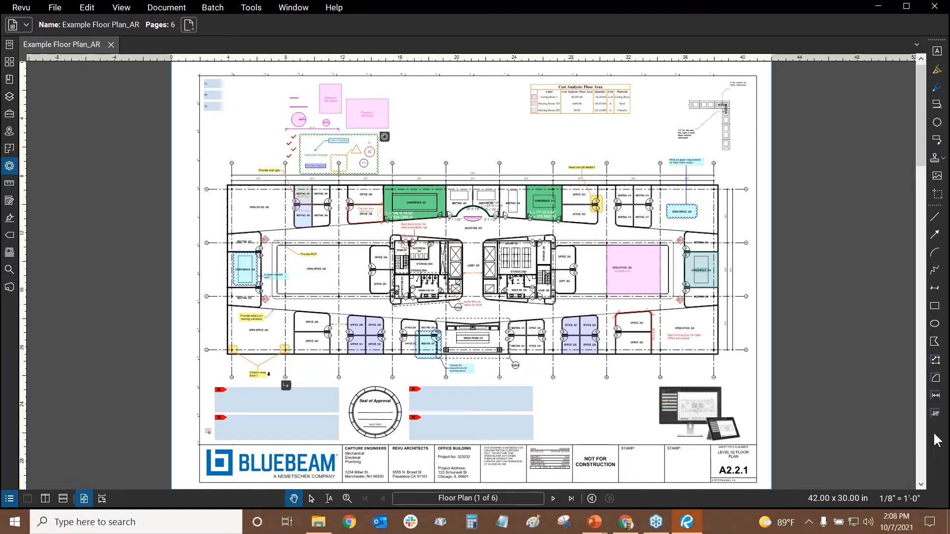
Reopen the Tool Chest and file properties panels, then load the Revu Advanced profile
{"action": "left_click", "coordinate": [19, 8]}
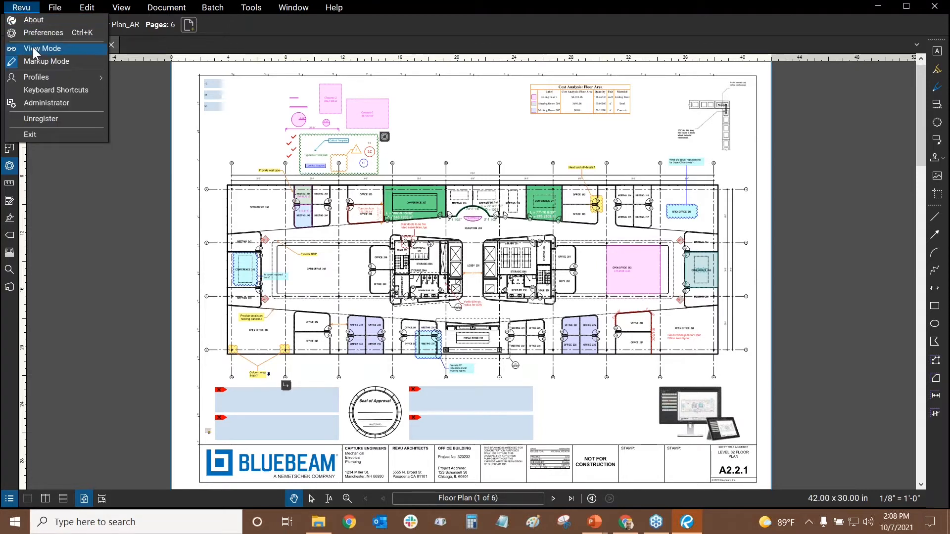
{"action": "mouse_move", "coordinate": [23, 74]}
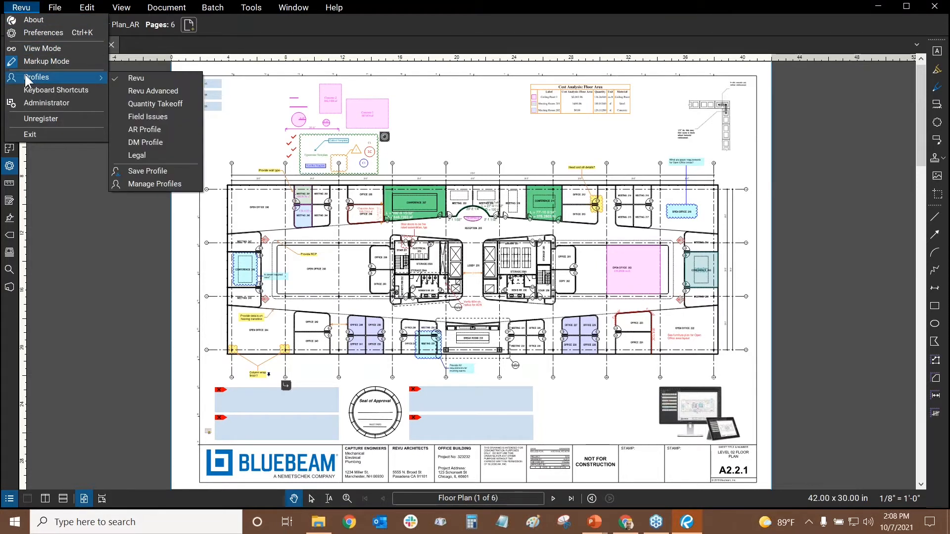
{"action": "left_click", "coordinate": [230, 132]}
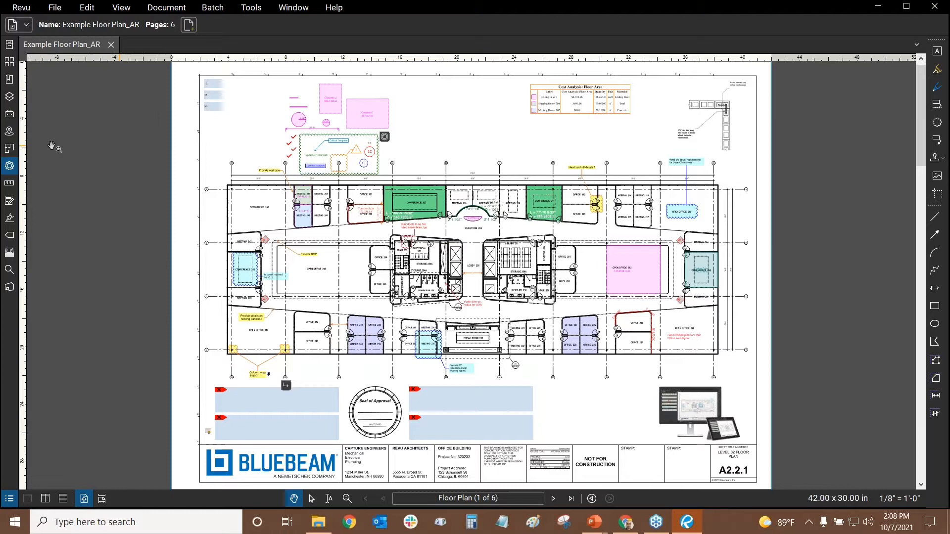
{"action": "left_click", "coordinate": [6, 115]}
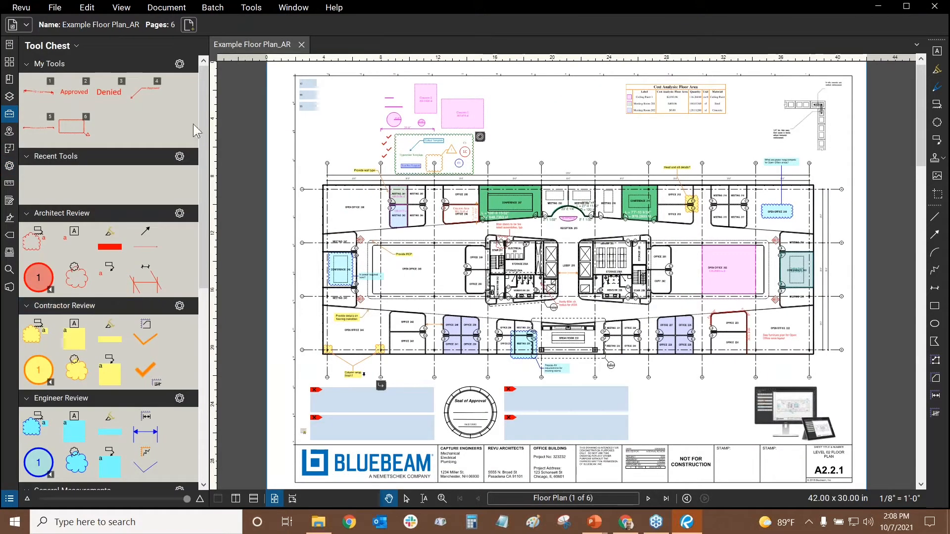
{"action": "left_click", "coordinate": [6, 167]}
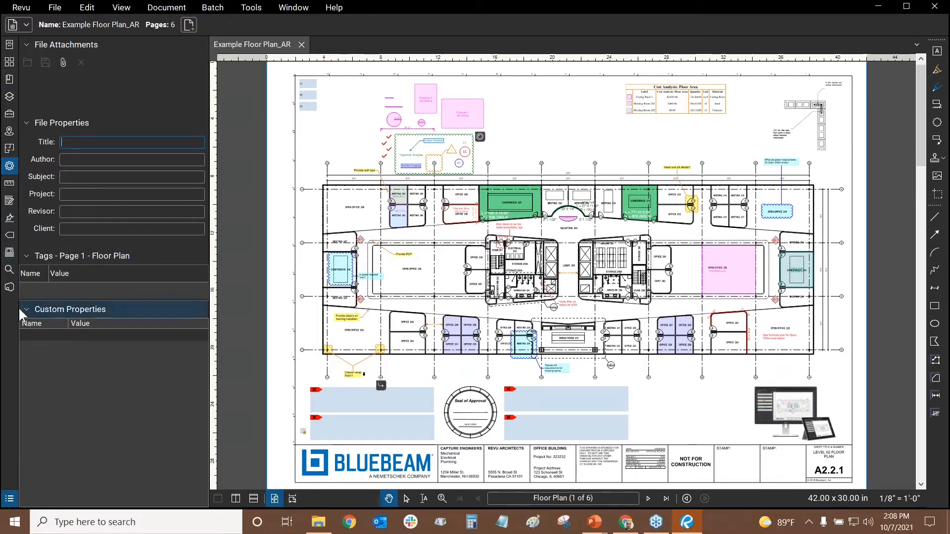
{"action": "left_click", "coordinate": [26, 5]}
{"action": "mouse_move", "coordinate": [30, 78]}
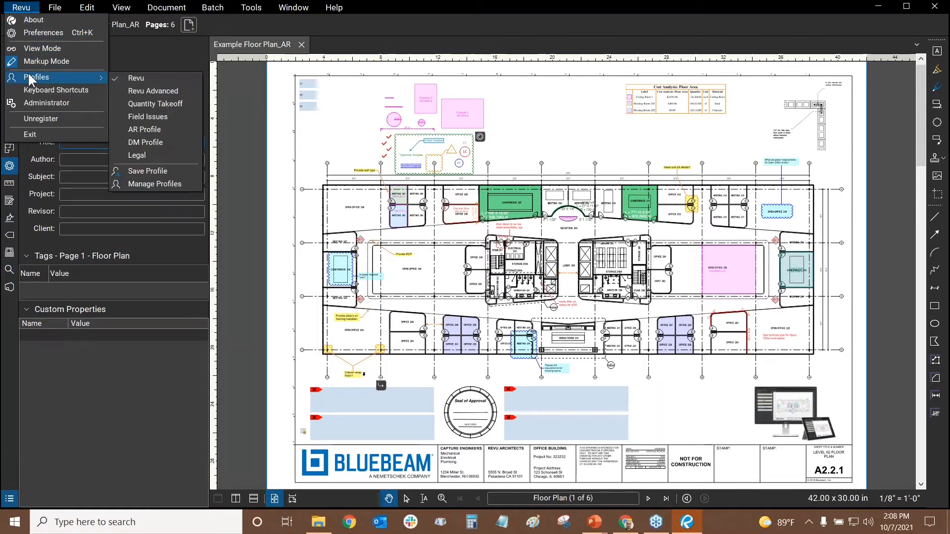
{"action": "left_click", "coordinate": [148, 90]}
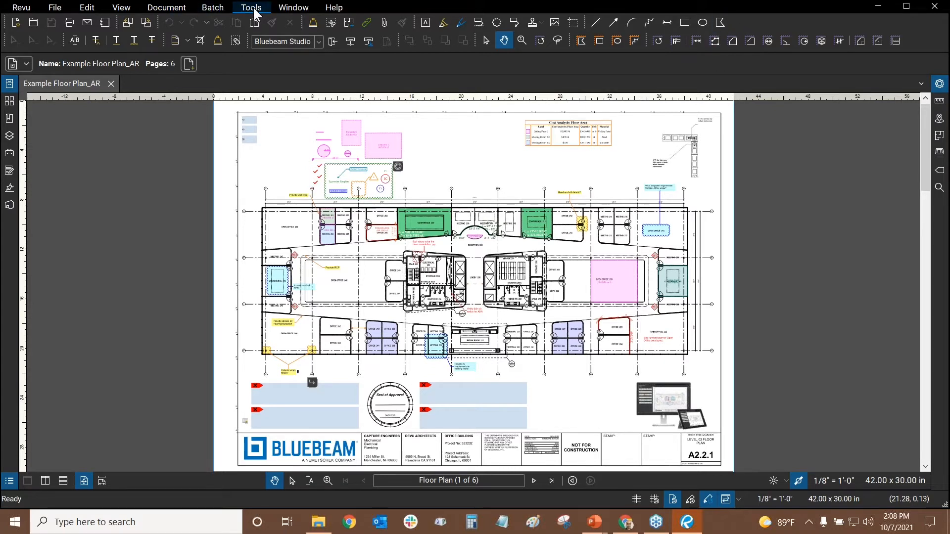
{"action": "right_click", "coordinate": [737, 24]}
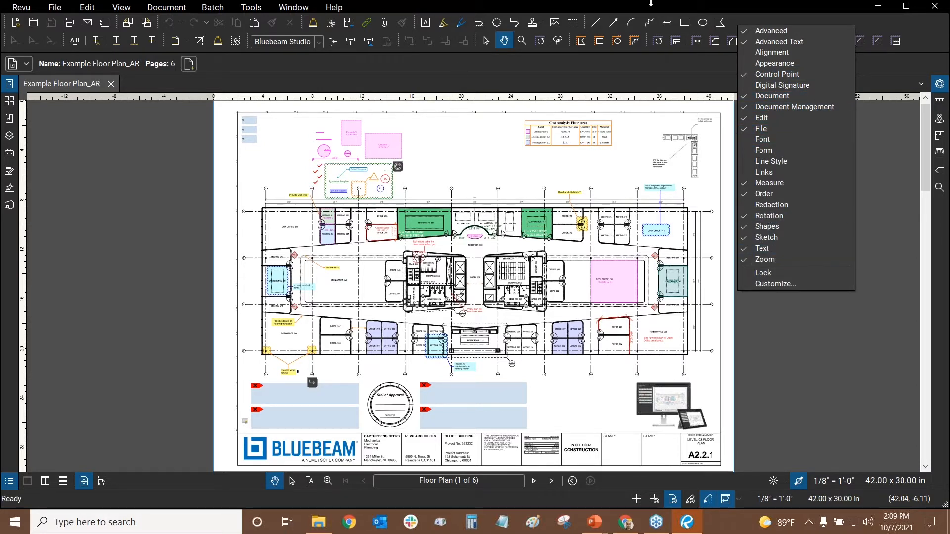
{"action": "left_click", "coordinate": [407, 73]}
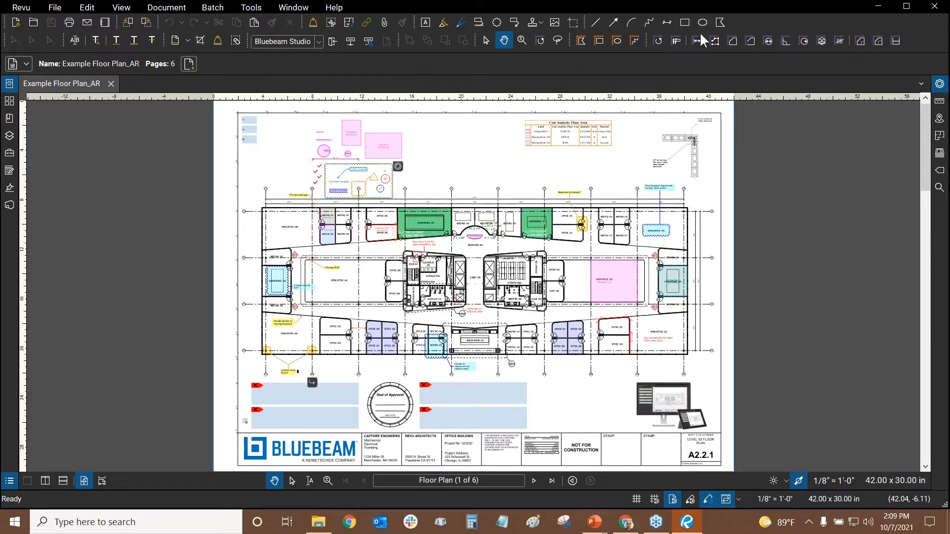
{"action": "left_click", "coordinate": [247, 9]}
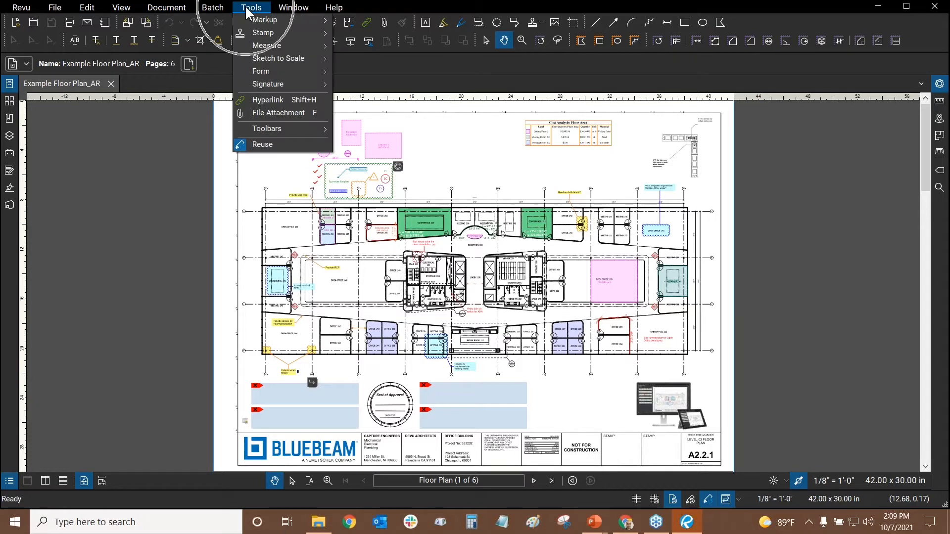
{"action": "mouse_move", "coordinate": [286, 132]}
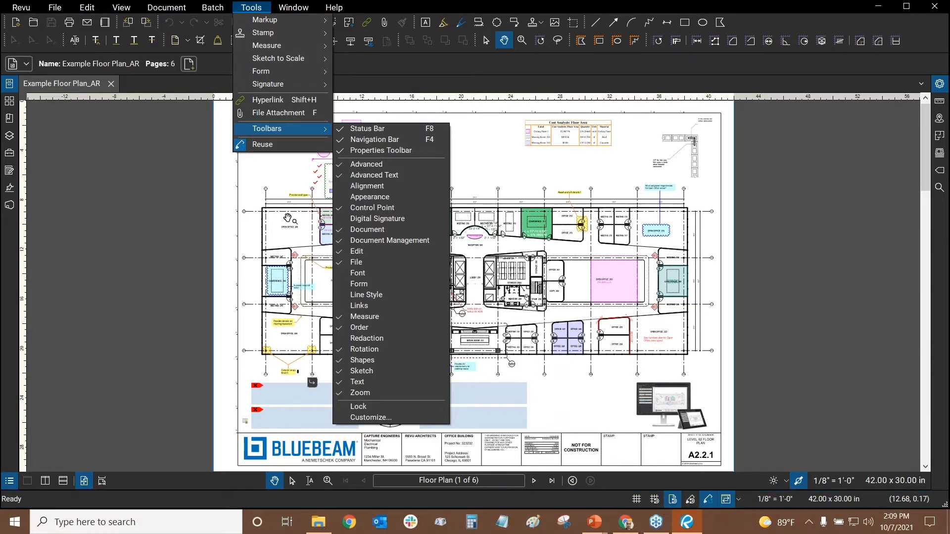
{"action": "left_click", "coordinate": [496, 163]}
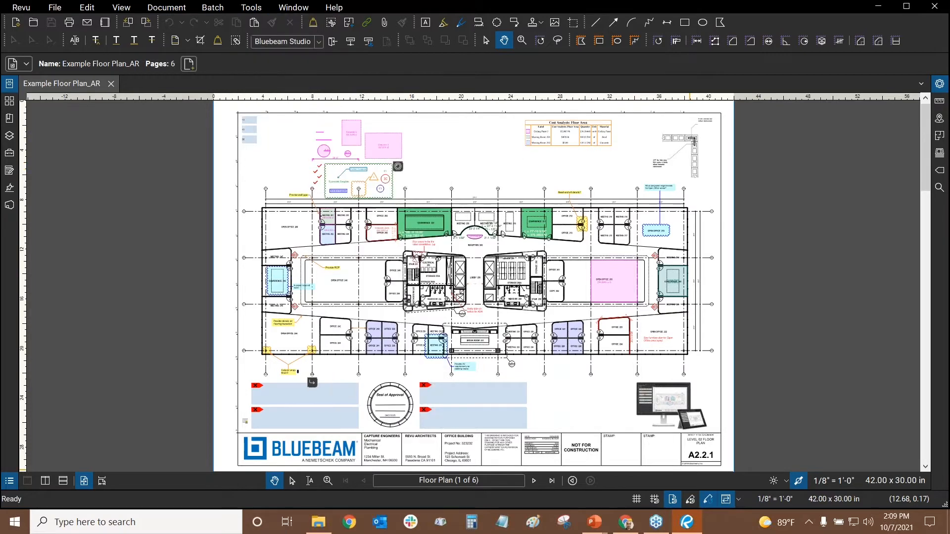
Turn on the dot grid over the drawing page
{"action": "left_click", "coordinate": [640, 501]}
{"action": "scroll", "coordinate": [478, 184], "scroll_direction": "up", "scroll_amount": 5}
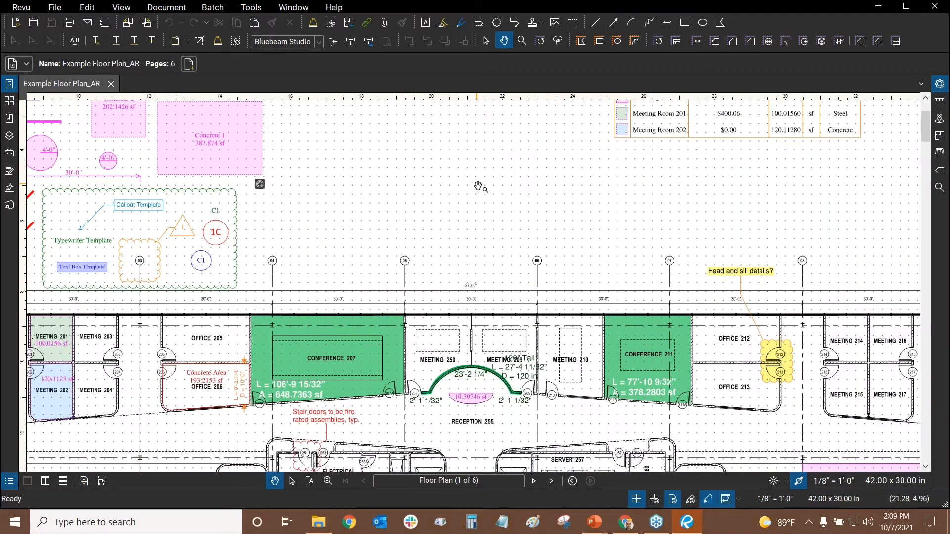
{"action": "scroll", "coordinate": [479, 188], "scroll_direction": "down", "scroll_amount": 5}
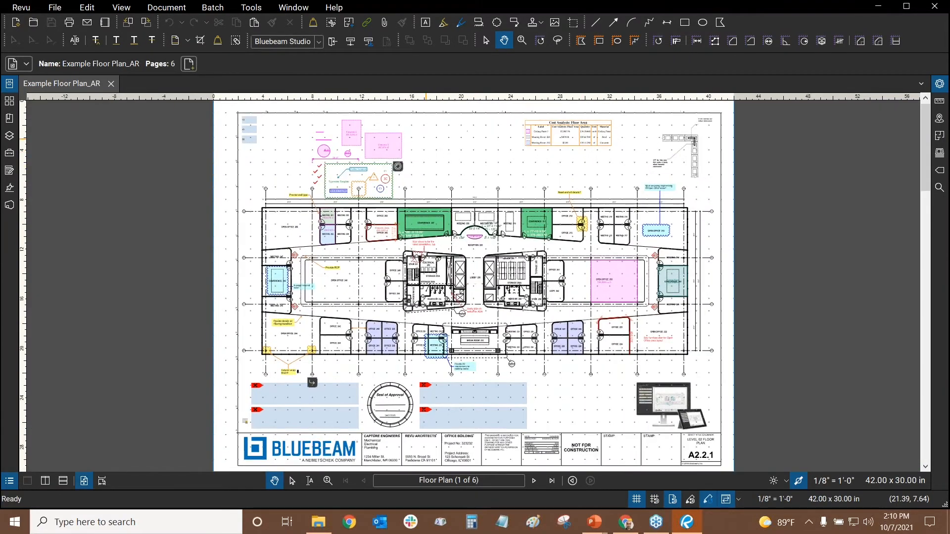
{"action": "left_click", "coordinate": [20, 7]}
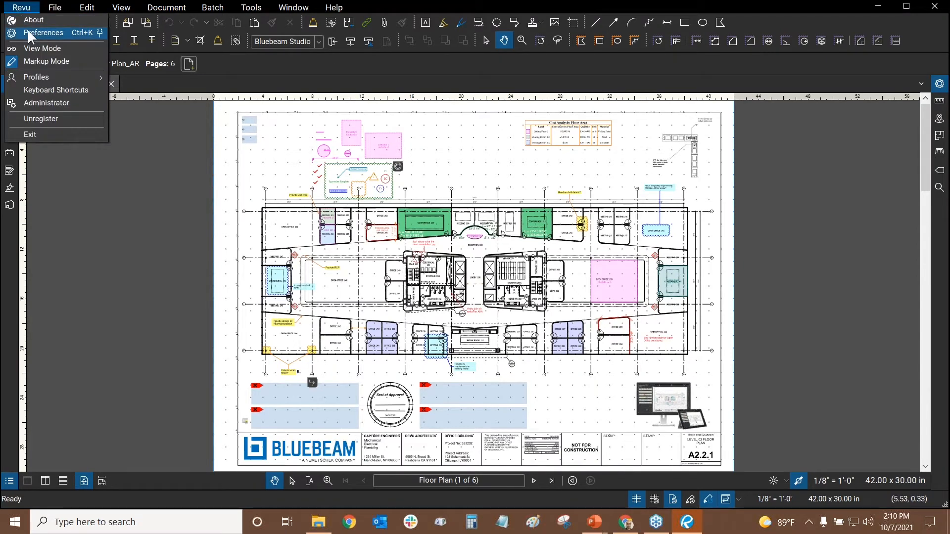
{"action": "left_click", "coordinate": [479, 169]}
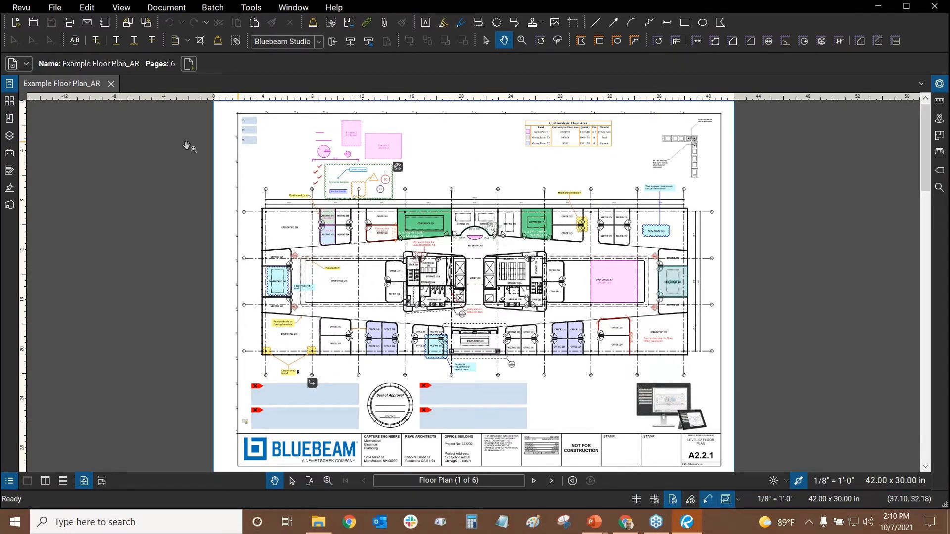
Pan to Meeting 203 and zoom in close on its top-right wall corner
{"action": "scroll", "coordinate": [233, 176], "scroll_direction": "up", "scroll_amount": 3}
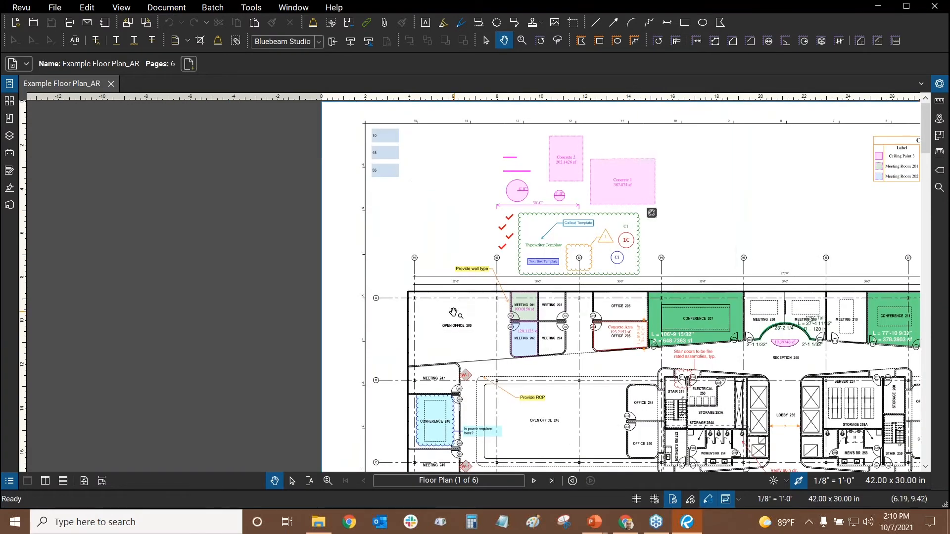
{"action": "scroll", "coordinate": [454, 313], "scroll_direction": "up", "scroll_amount": 5}
{"action": "left_click_drag", "start_coordinate": [470, 353], "coordinate": [297, 226]}
{"action": "left_click_drag", "start_coordinate": [595, 256], "coordinate": [396, 224]}
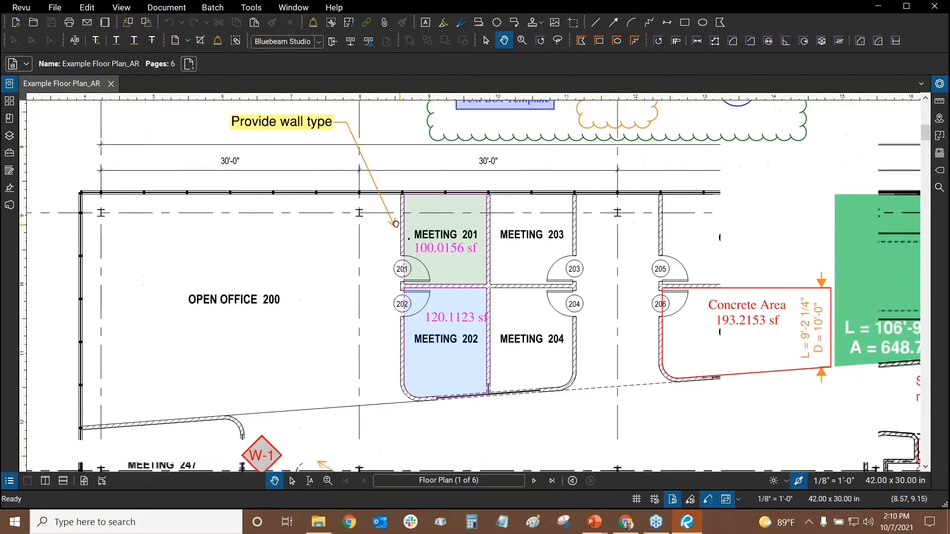
{"action": "scroll", "coordinate": [577, 191], "scroll_direction": "up", "scroll_amount": 8}
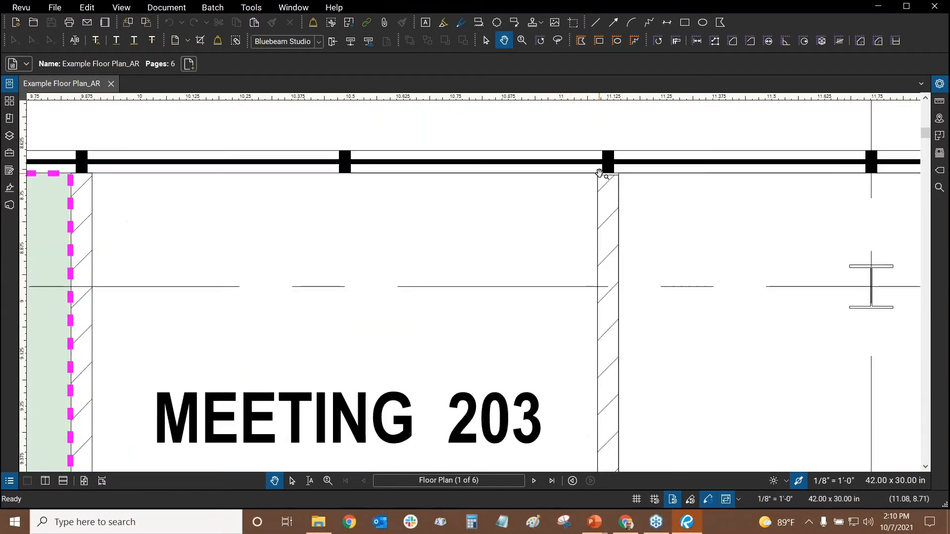
{"action": "scroll", "coordinate": [600, 173], "scroll_direction": "up", "scroll_amount": 8}
{"action": "scroll", "coordinate": [574, 202], "scroll_direction": "down", "scroll_amount": 2}
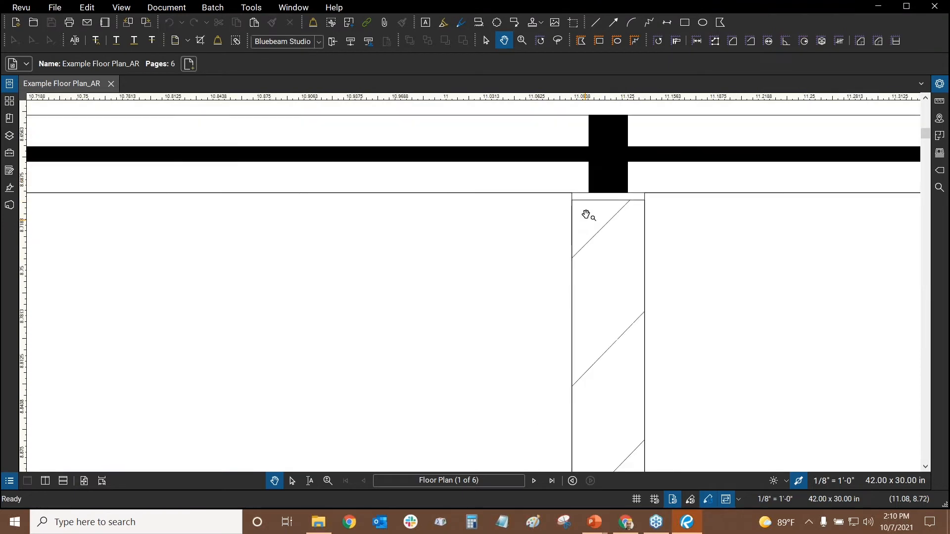
{"action": "scroll", "coordinate": [586, 215], "scroll_direction": "up", "scroll_amount": 3}
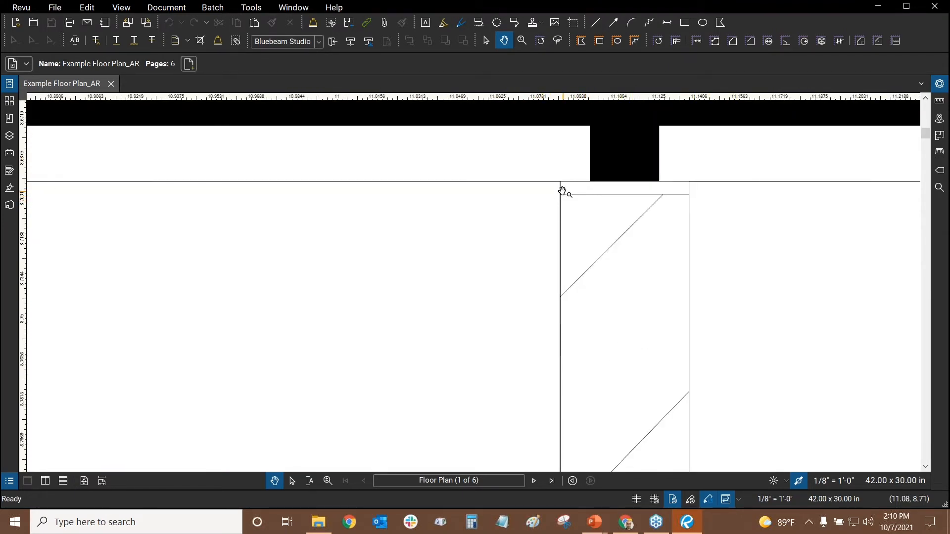
{"action": "scroll", "coordinate": [564, 187], "scroll_direction": "up", "scroll_amount": 2}
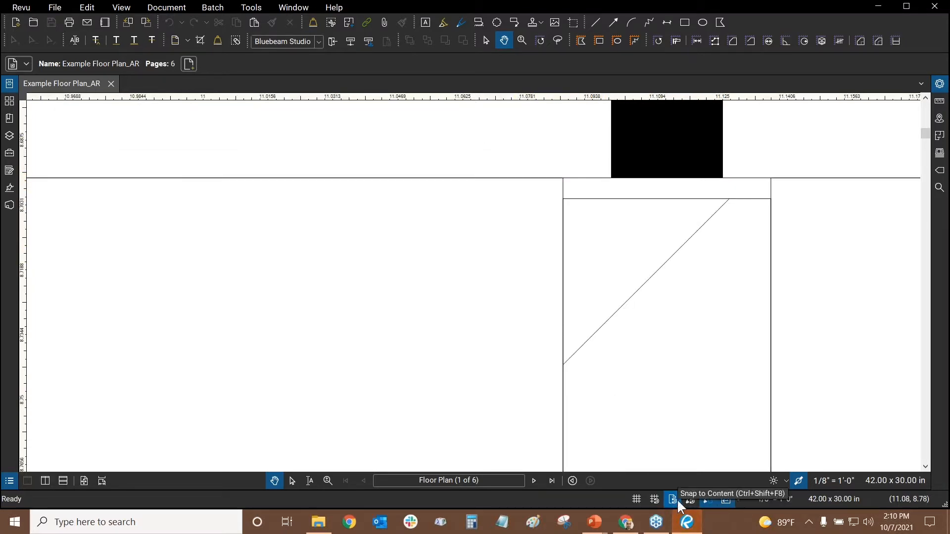
Draw a trial red line across the room from one wall corner to the opposite corner
{"action": "left_click", "coordinate": [597, 24]}
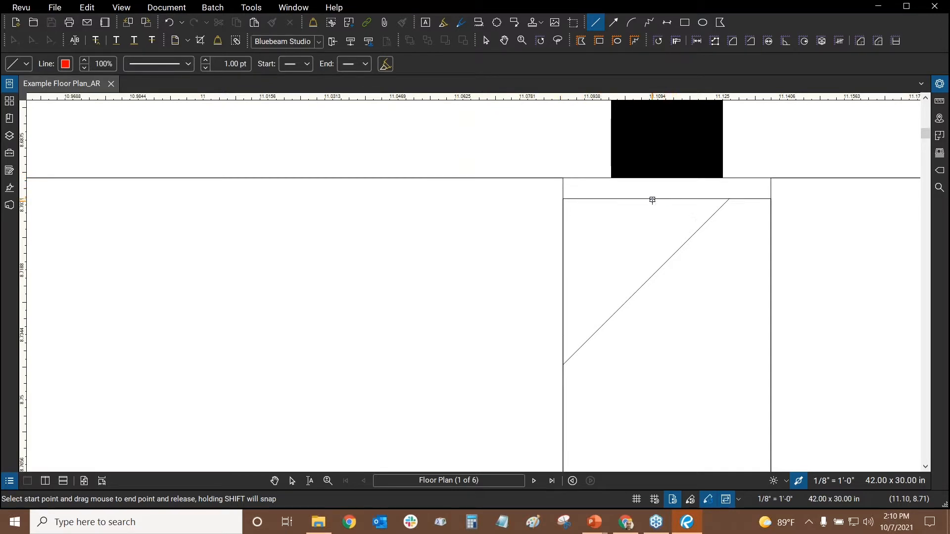
{"action": "left_click", "coordinate": [562, 179]}
{"action": "scroll", "coordinate": [563, 179], "scroll_direction": "down", "scroll_amount": 9}
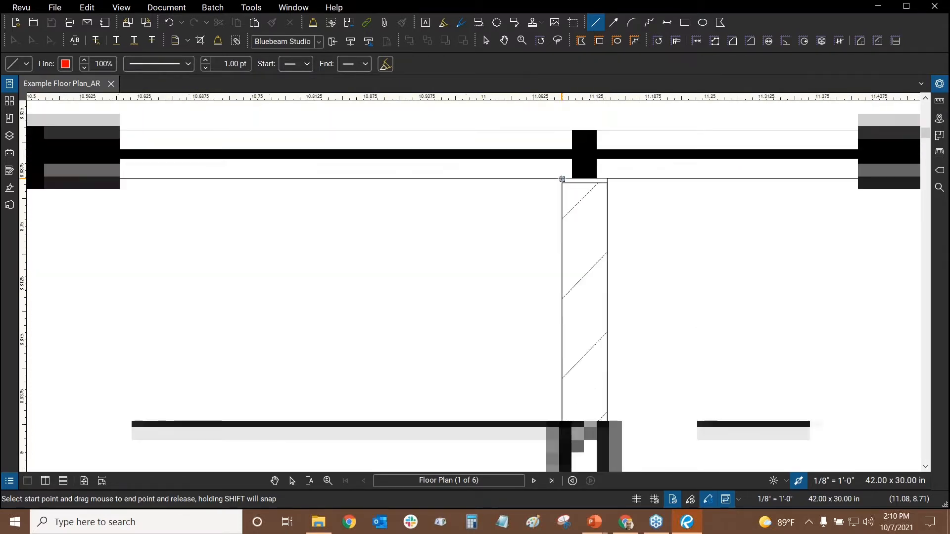
{"action": "left_click_drag", "start_coordinate": [408, 228], "coordinate": [717, 168]}
{"action": "scroll", "coordinate": [717, 168], "scroll_direction": "down", "scroll_amount": 3}
{"action": "left_click_drag", "start_coordinate": [428, 255], "coordinate": [420, 168]}
{"action": "scroll", "coordinate": [420, 168], "scroll_direction": "down", "scroll_amount": 2}
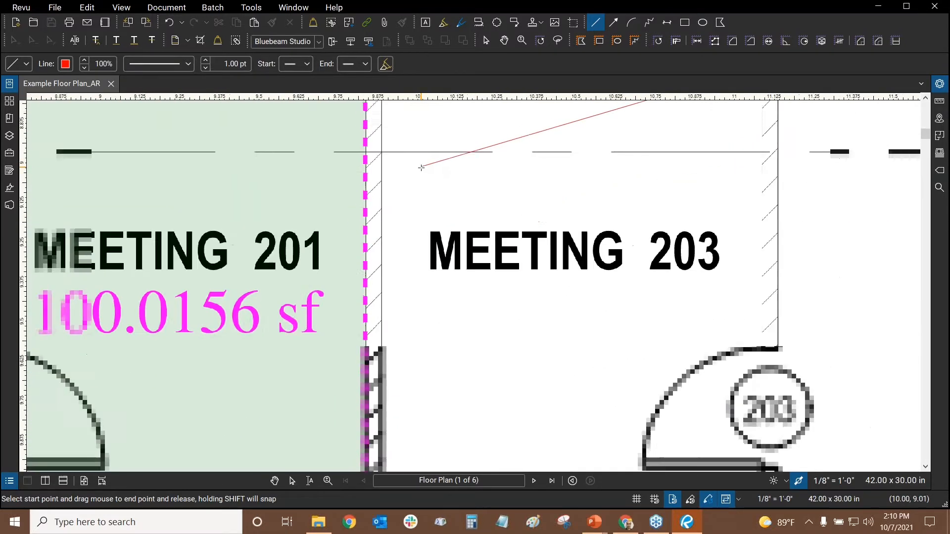
{"action": "left_click_drag", "start_coordinate": [444, 323], "coordinate": [443, 191]}
{"action": "scroll", "coordinate": [443, 191], "scroll_direction": "down", "scroll_amount": 1}
{"action": "scroll", "coordinate": [390, 316], "scroll_direction": "up", "scroll_amount": 9}
{"action": "scroll", "coordinate": [396, 346], "scroll_direction": "up", "scroll_amount": 5}
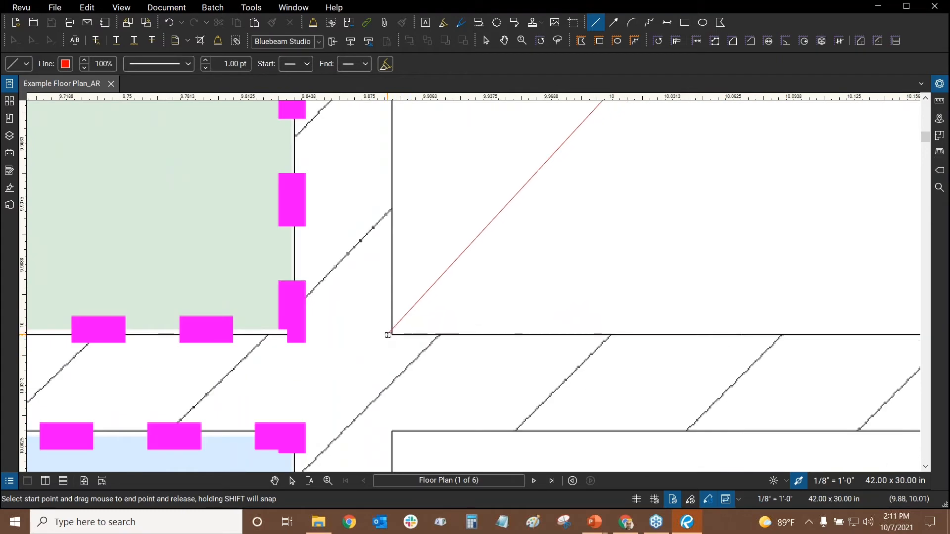
{"action": "scroll", "coordinate": [391, 330], "scroll_direction": "up", "scroll_amount": 3}
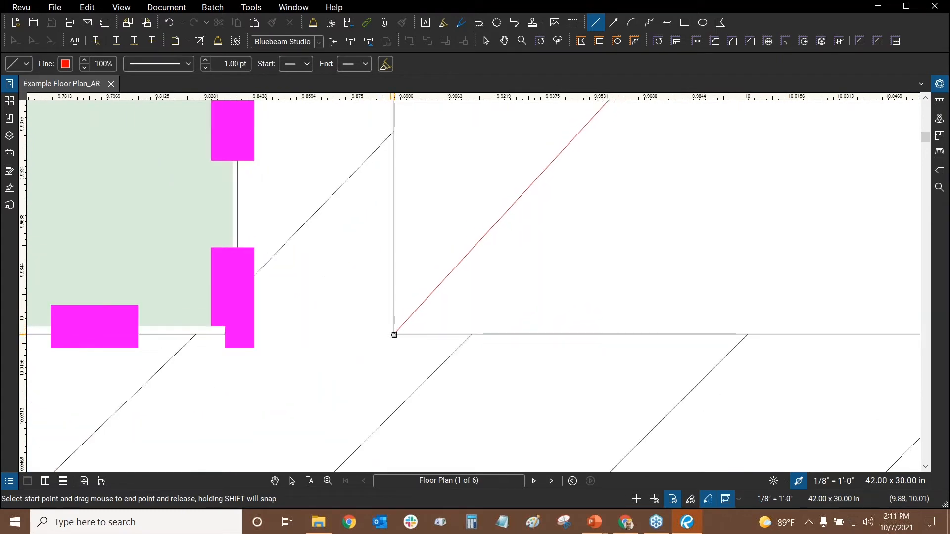
{"action": "left_click", "coordinate": [394, 335]}
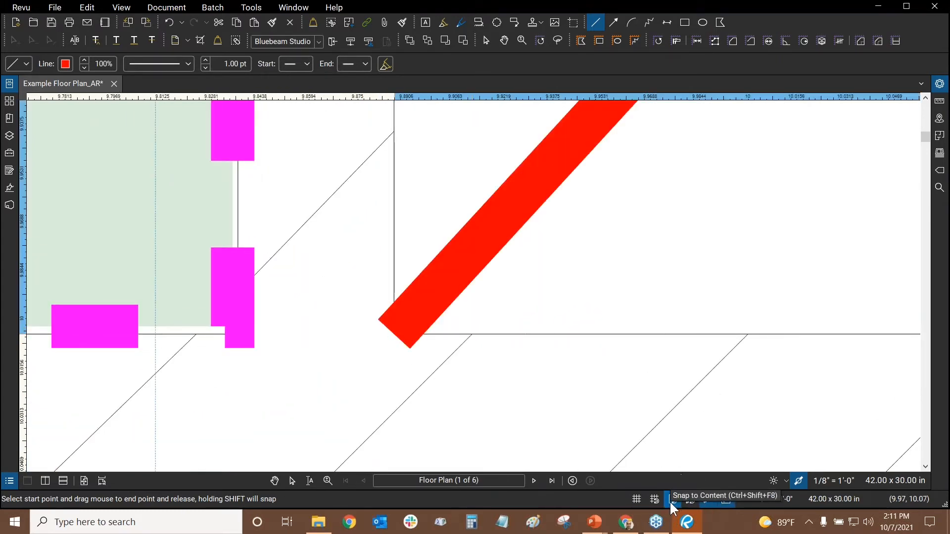
{"action": "left_click_drag", "start_coordinate": [597, 222], "coordinate": [391, 294]}
{"action": "scroll", "coordinate": [392, 293], "scroll_direction": "down", "scroll_amount": 3}
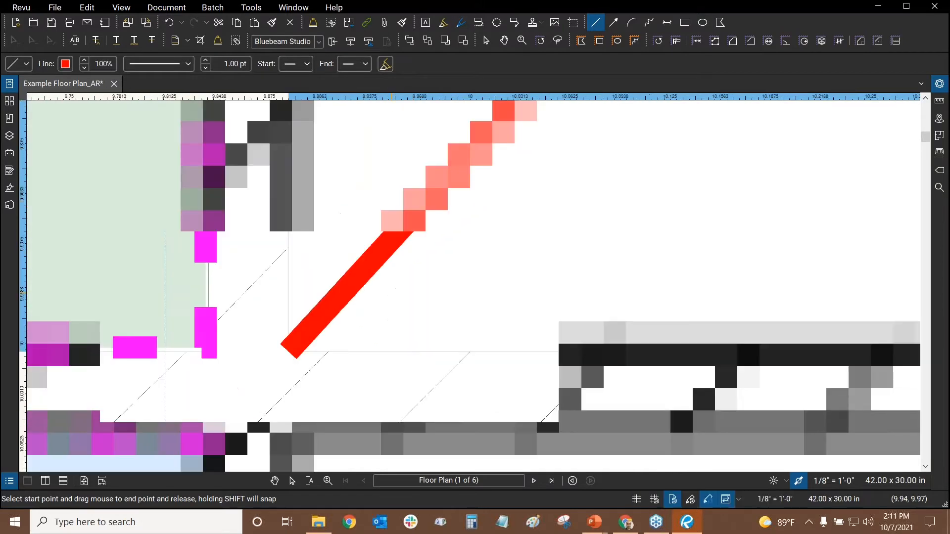
Select the trial red line and delete it
{"action": "key", "text": "Escape"}
{"action": "left_click", "coordinate": [398, 225]}
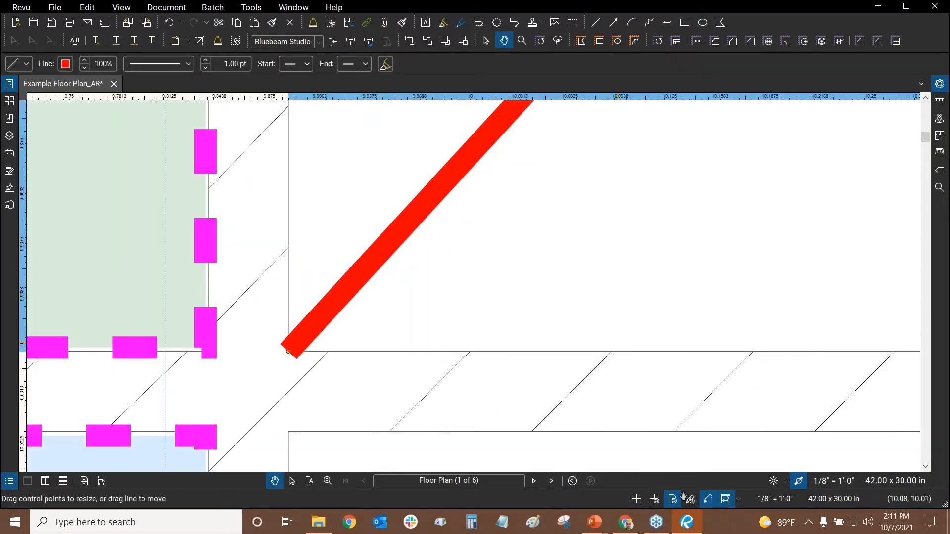
{"action": "key", "text": "Delete"}
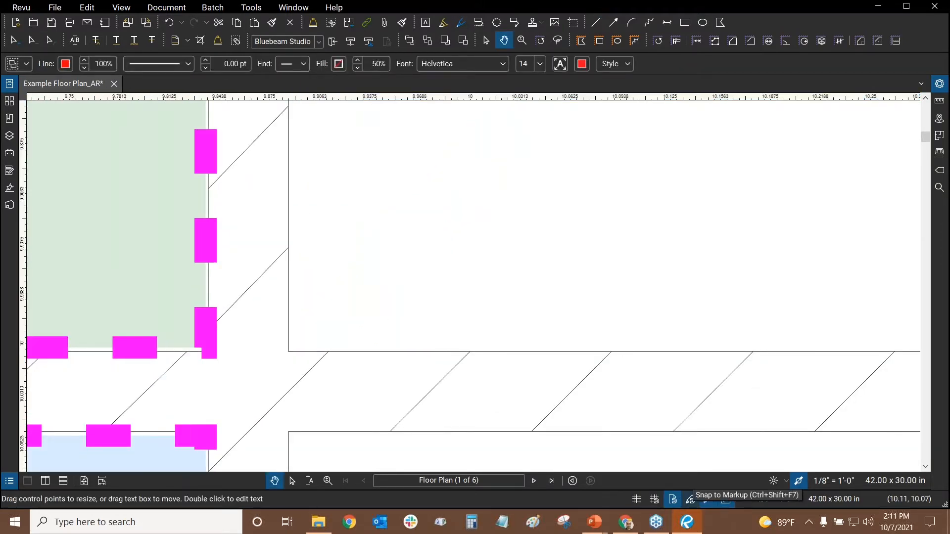
{"action": "scroll", "coordinate": [568, 241], "scroll_direction": "down", "scroll_amount": 10}
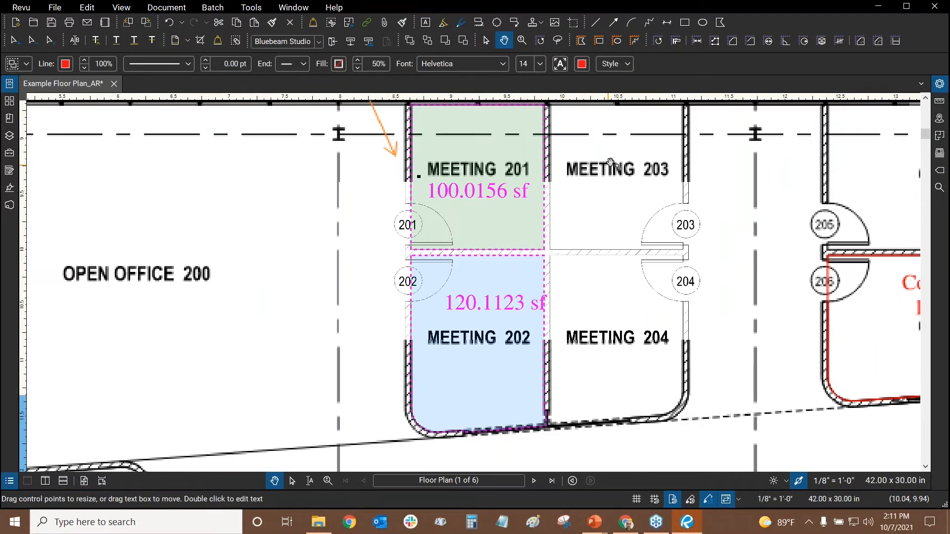
{"action": "left_click_drag", "start_coordinate": [609, 161], "coordinate": [510, 427]}
{"action": "scroll", "coordinate": [370, 209], "scroll_direction": "down", "scroll_amount": 6}
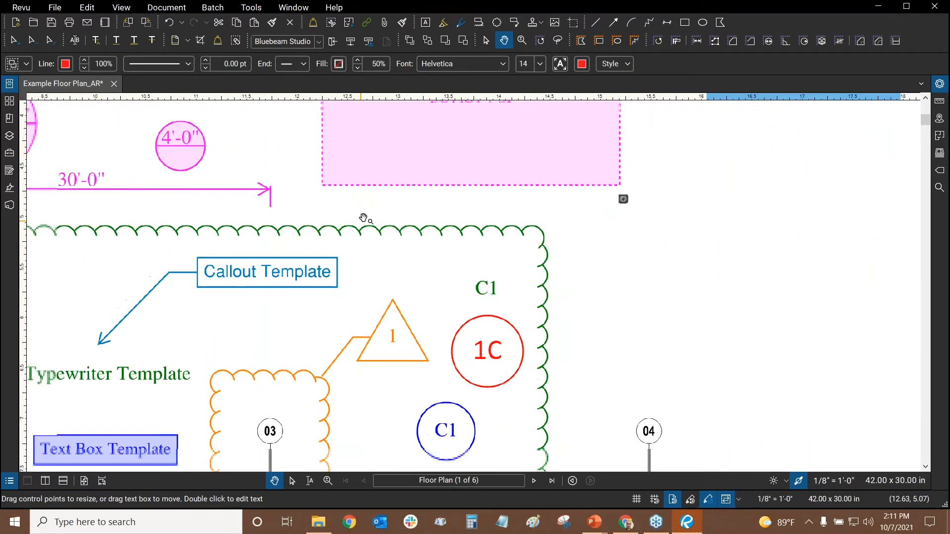
{"action": "left_click_drag", "start_coordinate": [386, 190], "coordinate": [490, 274]}
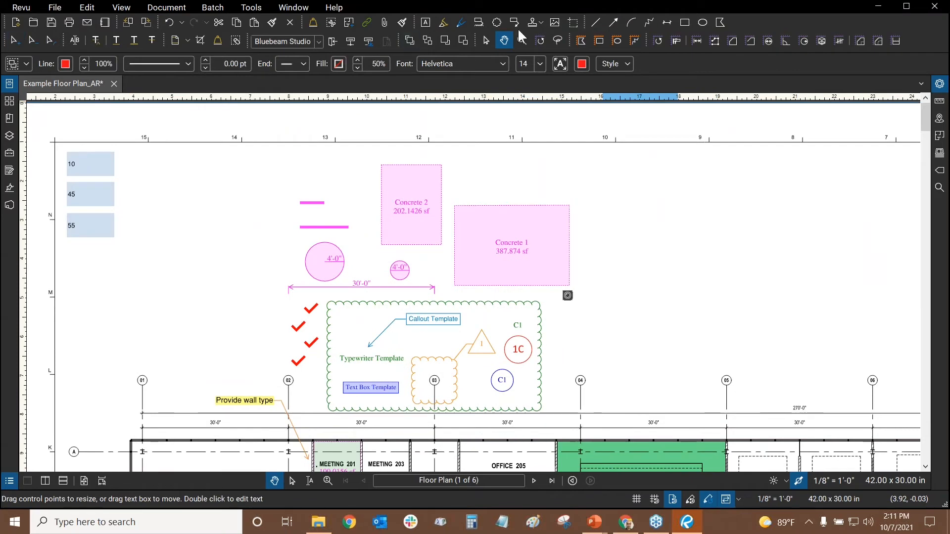
Reselect the Line tool and enable Snap to Markup near the template cloud
{"action": "left_click", "coordinate": [595, 23]}
{"action": "scroll", "coordinate": [462, 297], "scroll_direction": "up", "scroll_amount": 2}
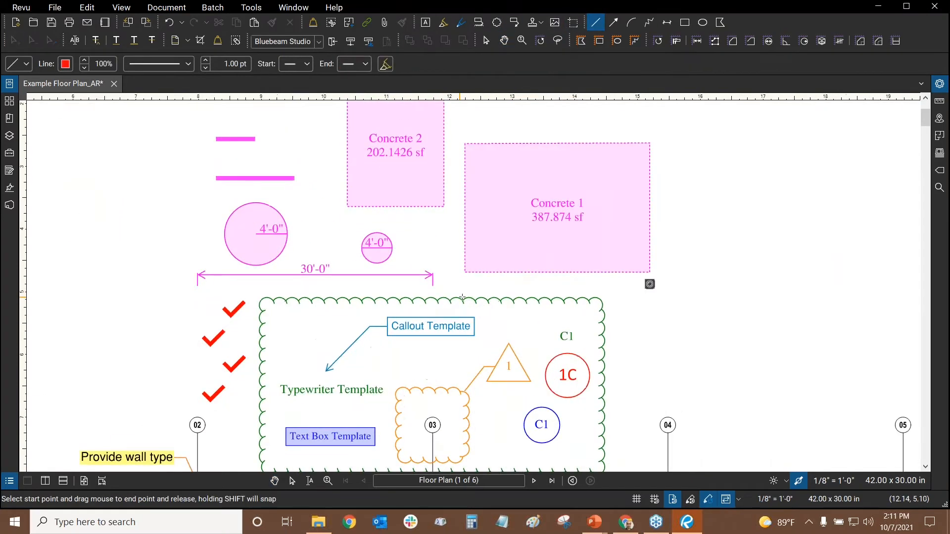
{"action": "scroll", "coordinate": [493, 300], "scroll_direction": "up", "scroll_amount": 1}
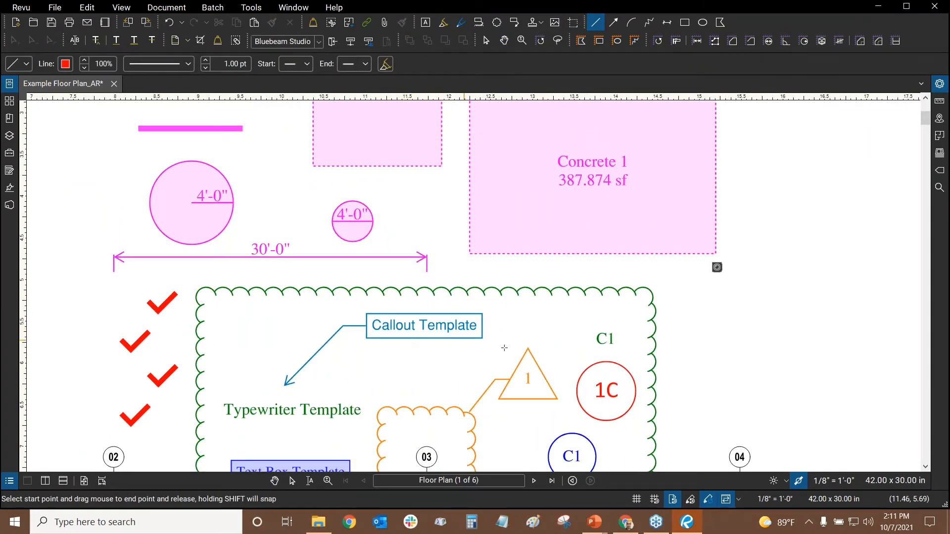
{"action": "left_click_drag", "start_coordinate": [487, 357], "coordinate": [466, 292]}
{"action": "left_click", "coordinate": [690, 504]}
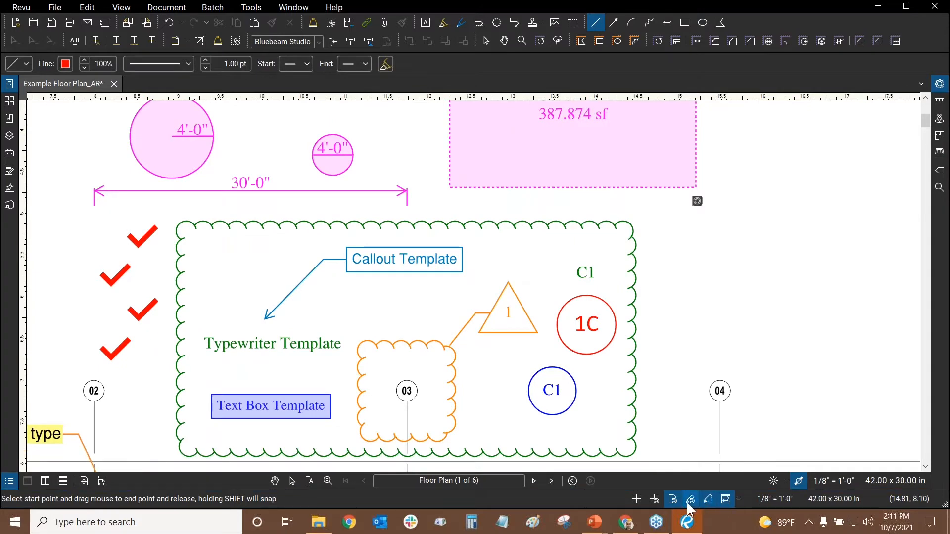
{"action": "scroll", "coordinate": [376, 272], "scroll_direction": "up", "scroll_amount": 1}
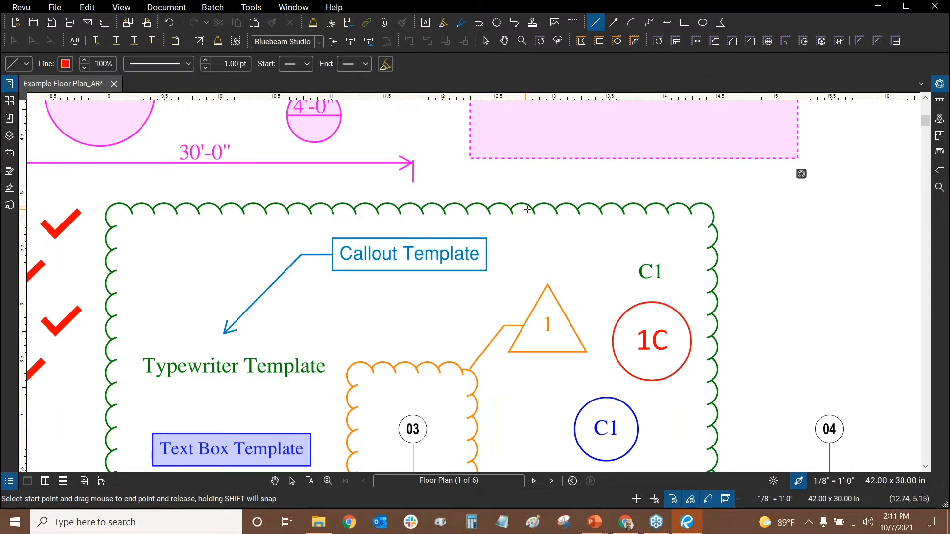
{"action": "scroll", "coordinate": [532, 209], "scroll_direction": "up", "scroll_amount": 3}
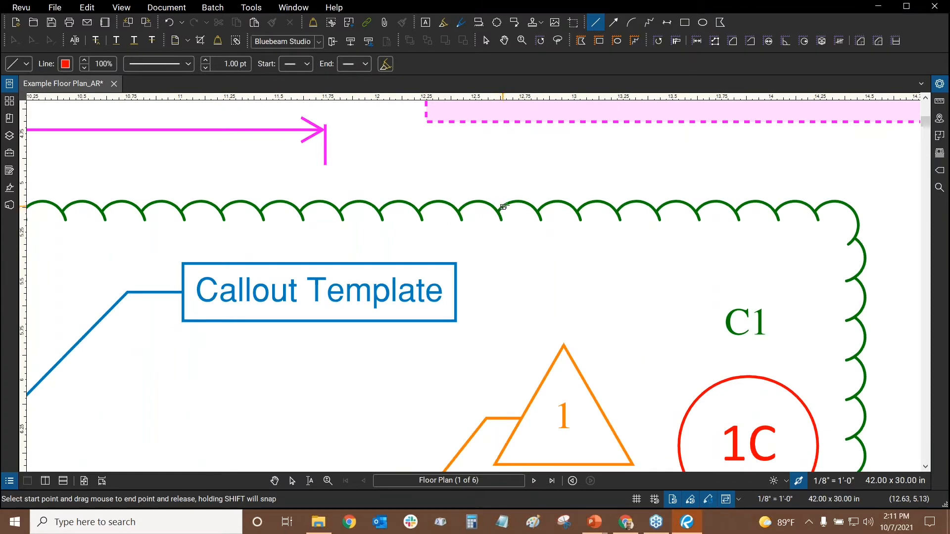
{"action": "scroll", "coordinate": [537, 212], "scroll_direction": "up", "scroll_amount": 2}
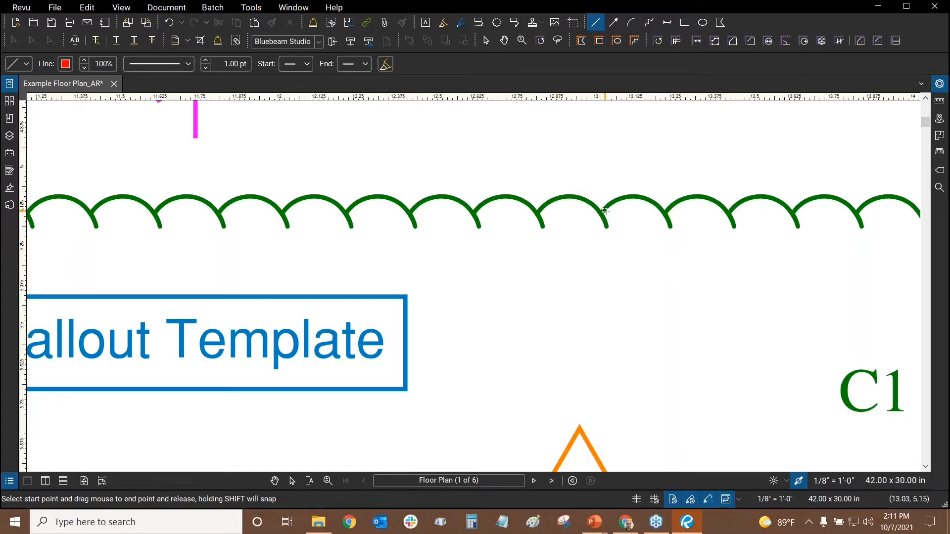
{"action": "scroll", "coordinate": [604, 213], "scroll_direction": "up", "scroll_amount": 2}
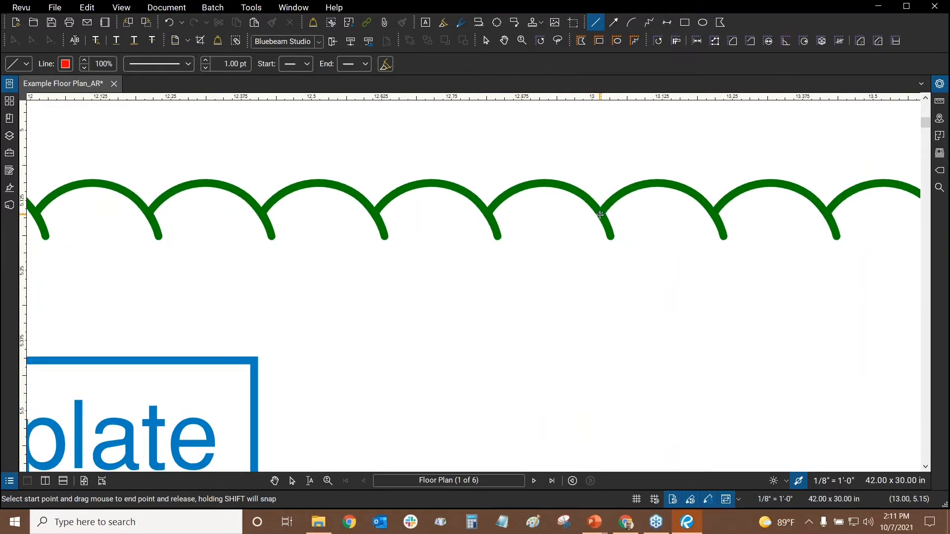
{"action": "scroll", "coordinate": [601, 214], "scroll_direction": "down", "scroll_amount": 2}
{"action": "scroll", "coordinate": [600, 214], "scroll_direction": "down", "scroll_amount": 6}
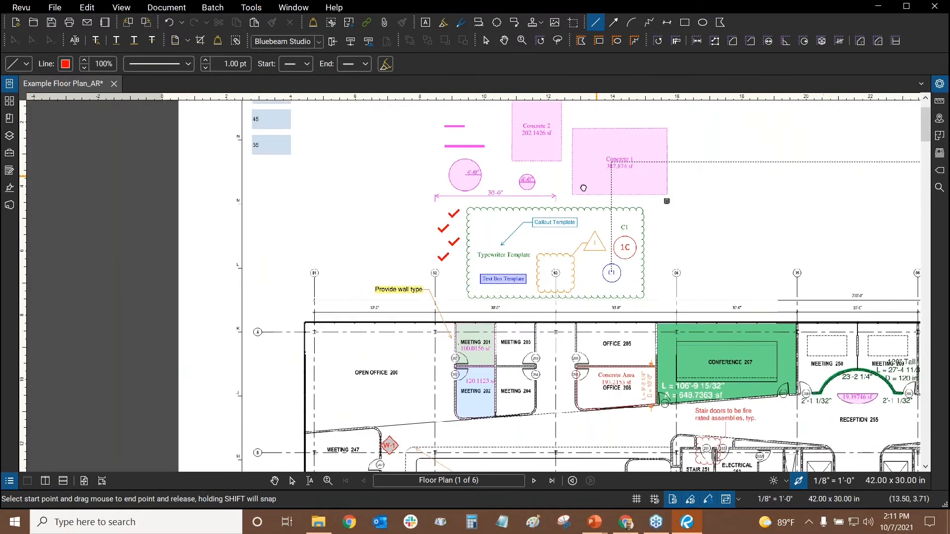
Pan the plan to bring the Cost Analysis table into view
{"action": "left_click_drag", "start_coordinate": [645, 230], "coordinate": [546, 188]}
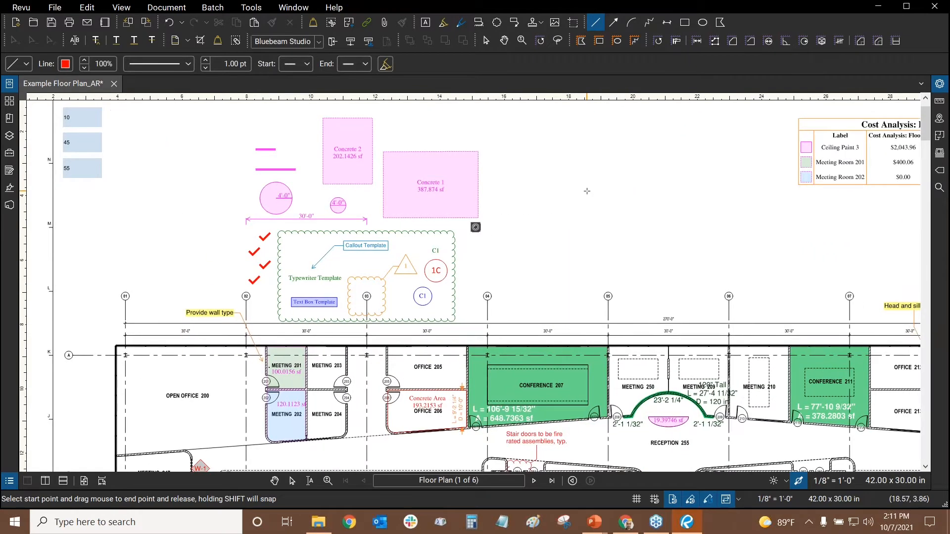
{"action": "left_click_drag", "start_coordinate": [591, 224], "coordinate": [644, 277]}
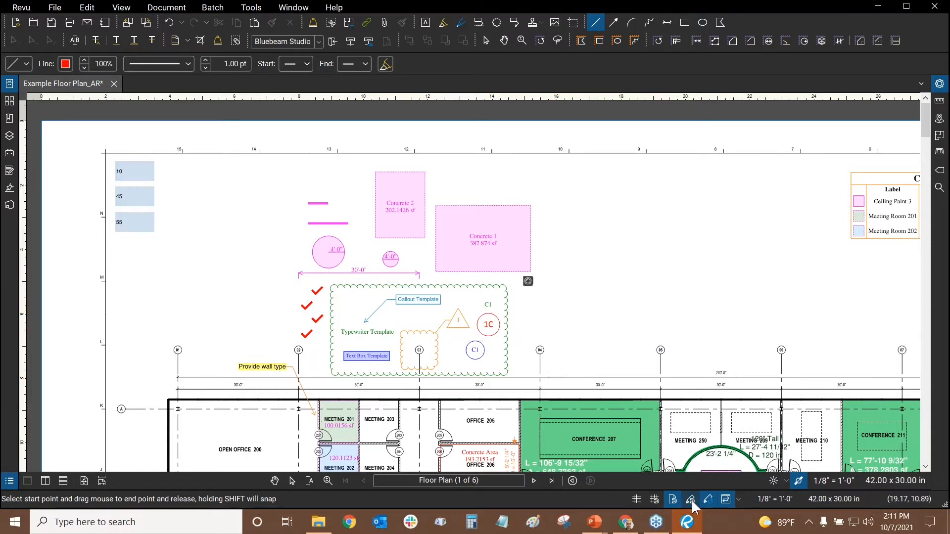
{"action": "left_click_drag", "start_coordinate": [581, 252], "coordinate": [511, 240]}
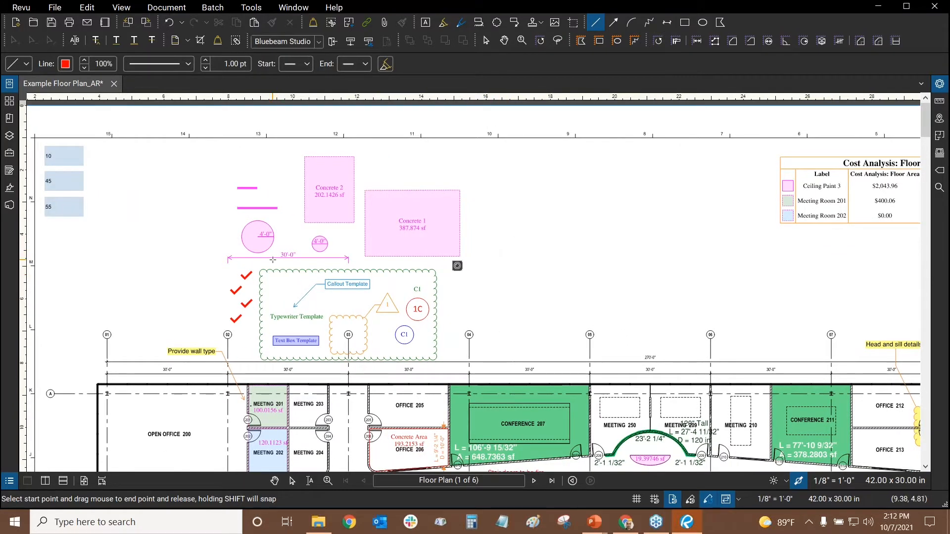
{"action": "mouse_move", "coordinate": [519, 232]}
{"action": "left_mouse_down"}
{"action": "mouse_move", "coordinate": [593, 169]}
{"action": "mouse_move", "coordinate": [621, 125]}
{"action": "left_mouse_up"}
{"action": "left_click_drag", "start_coordinate": [609, 187], "coordinate": [552, 218]}
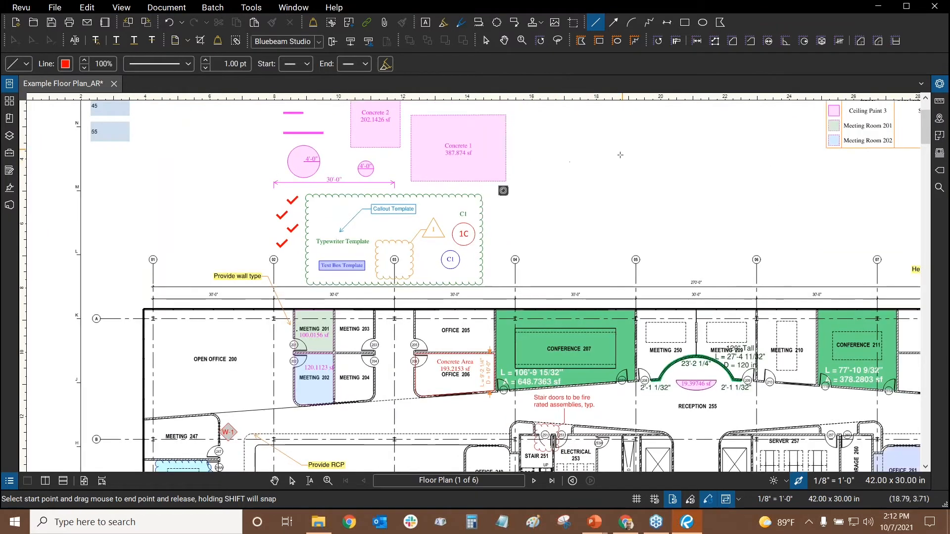
{"action": "left_click_drag", "start_coordinate": [637, 201], "coordinate": [615, 178]}
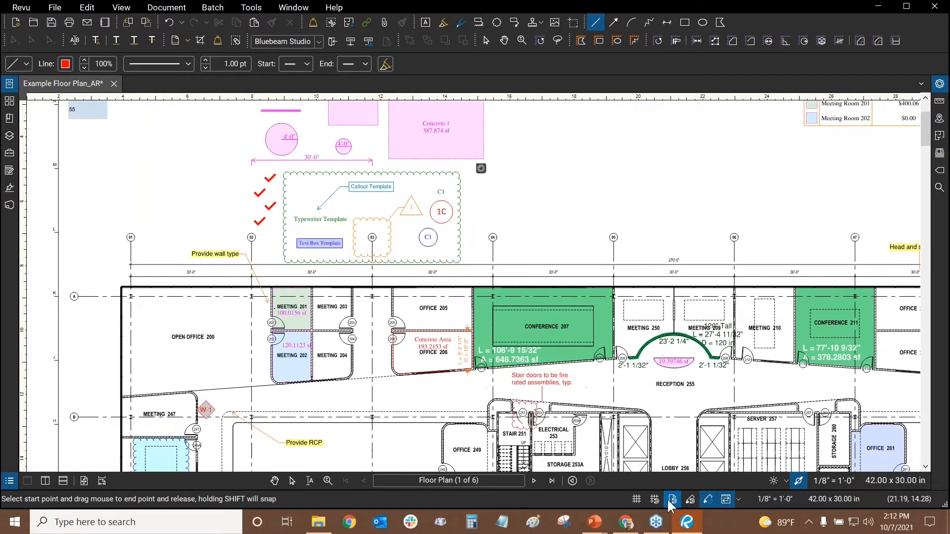
Turn off snap to content, exit the Line tool, and pan until the whole Cost Analysis table shows
{"action": "left_click", "coordinate": [673, 500]}
{"action": "key", "text": "Escape"}
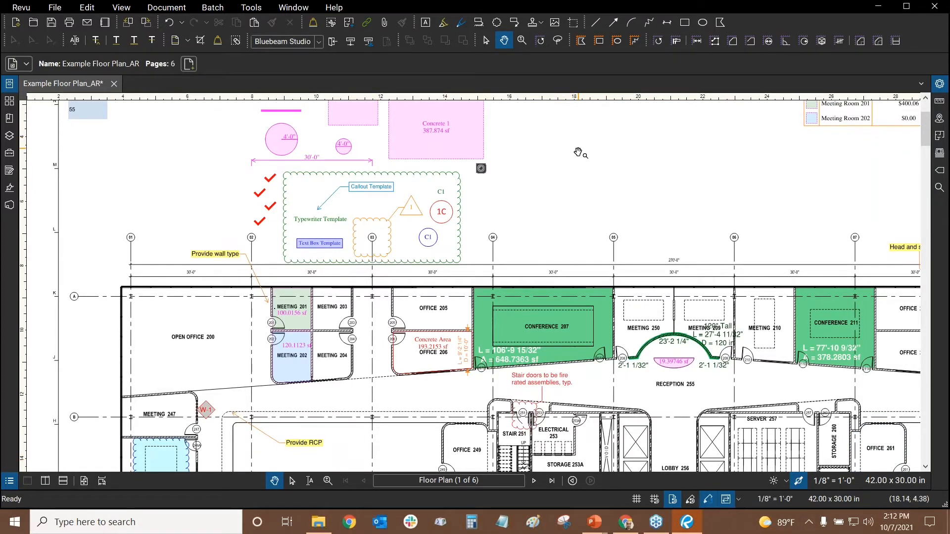
{"action": "mouse_move", "coordinate": [587, 139]}
{"action": "left_mouse_down"}
{"action": "mouse_move", "coordinate": [589, 274]}
{"action": "mouse_move", "coordinate": [614, 231]}
{"action": "left_mouse_up"}
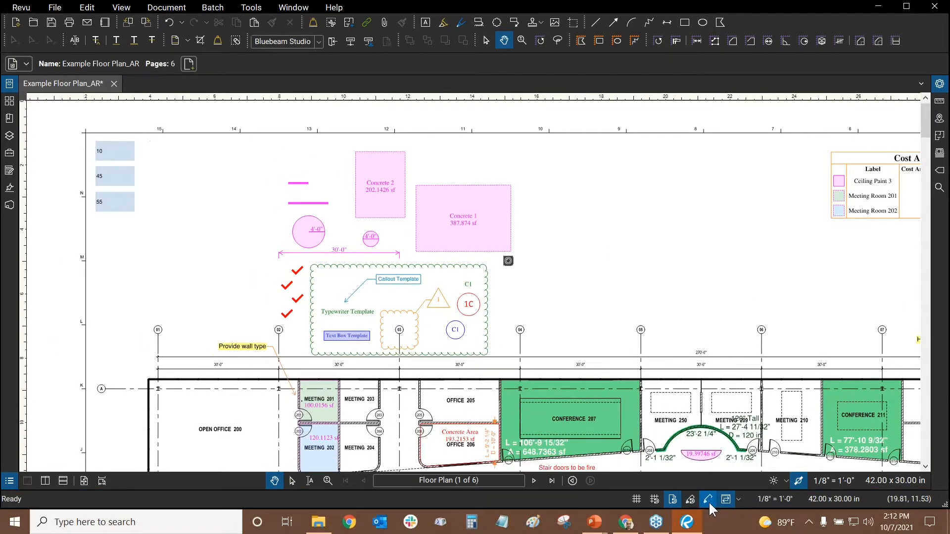
{"action": "left_click_drag", "start_coordinate": [639, 289], "coordinate": [526, 273]}
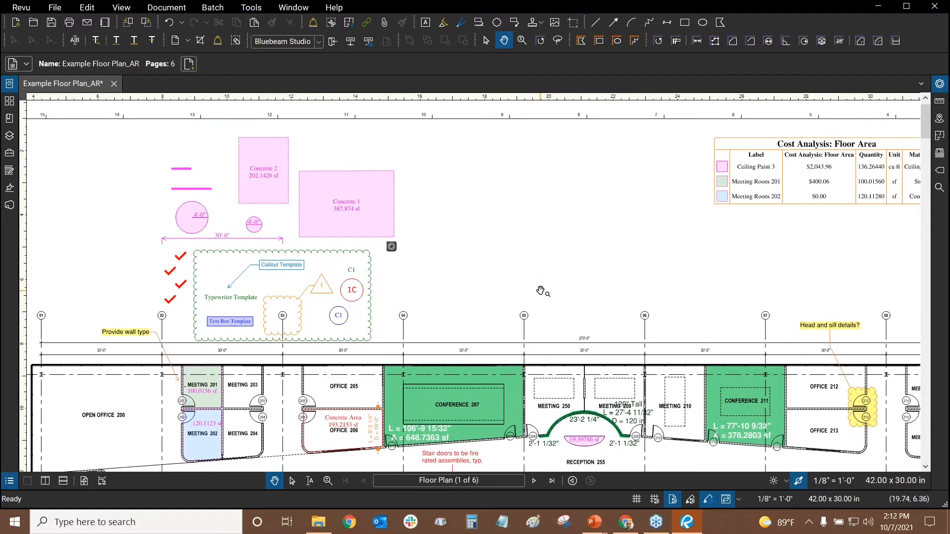
Drag out nine parallel red diagonal lines above the column grid with the Line tool, then exit it
{"action": "left_click", "coordinate": [595, 22]}
{"action": "left_click_drag", "start_coordinate": [518, 202], "coordinate": [441, 220]}
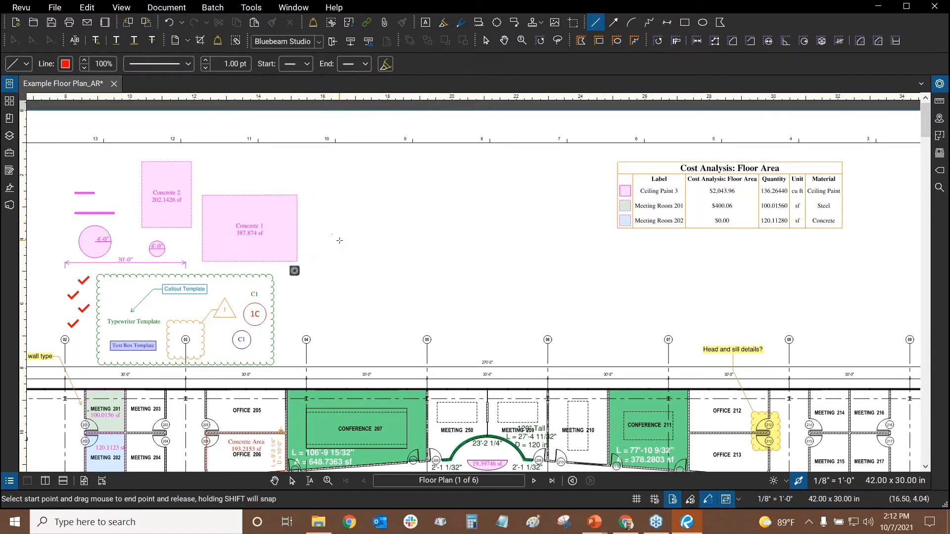
{"action": "left_click_drag", "start_coordinate": [340, 241], "coordinate": [381, 153]}
{"action": "left_click_drag", "start_coordinate": [350, 286], "coordinate": [397, 190]}
{"action": "left_click_drag", "start_coordinate": [423, 234], "coordinate": [371, 328]}
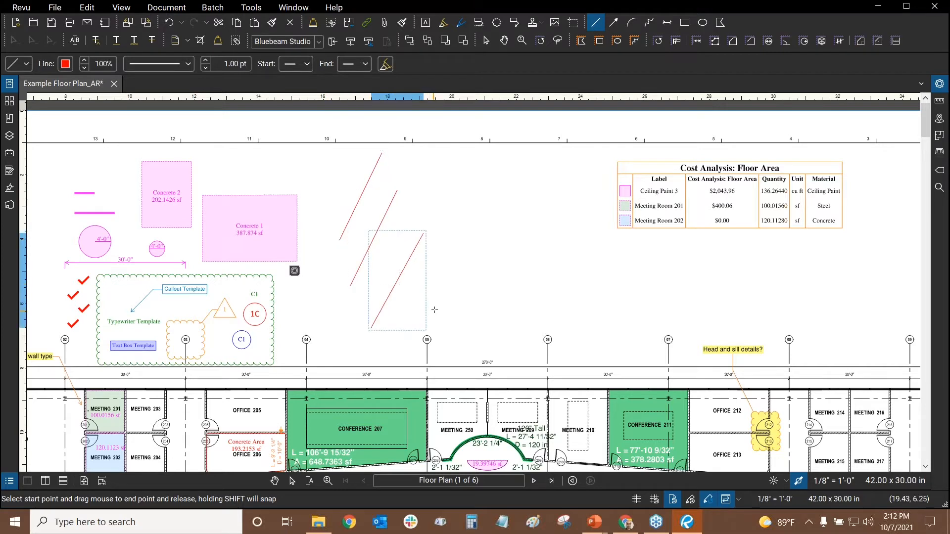
{"action": "left_click_drag", "start_coordinate": [436, 304], "coordinate": [476, 194]}
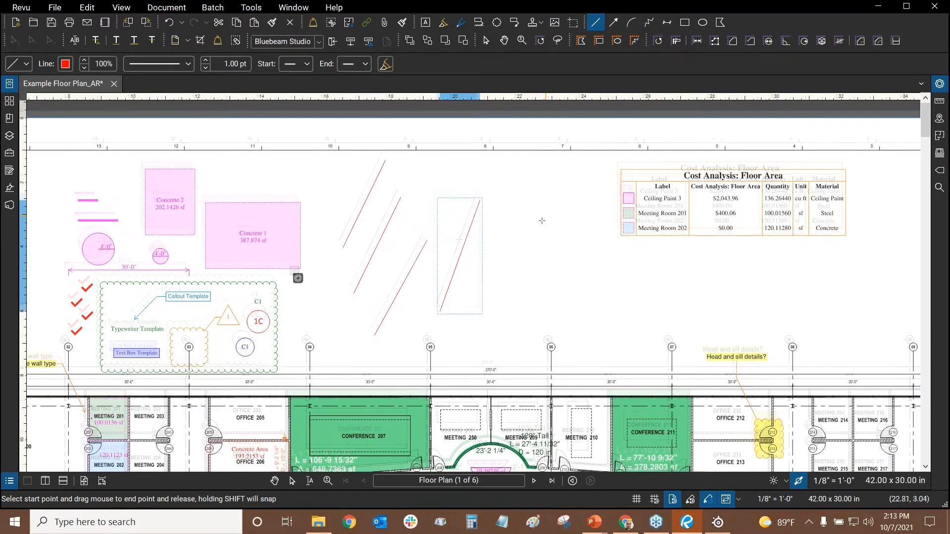
{"action": "left_click_drag", "start_coordinate": [473, 344], "coordinate": [512, 225]}
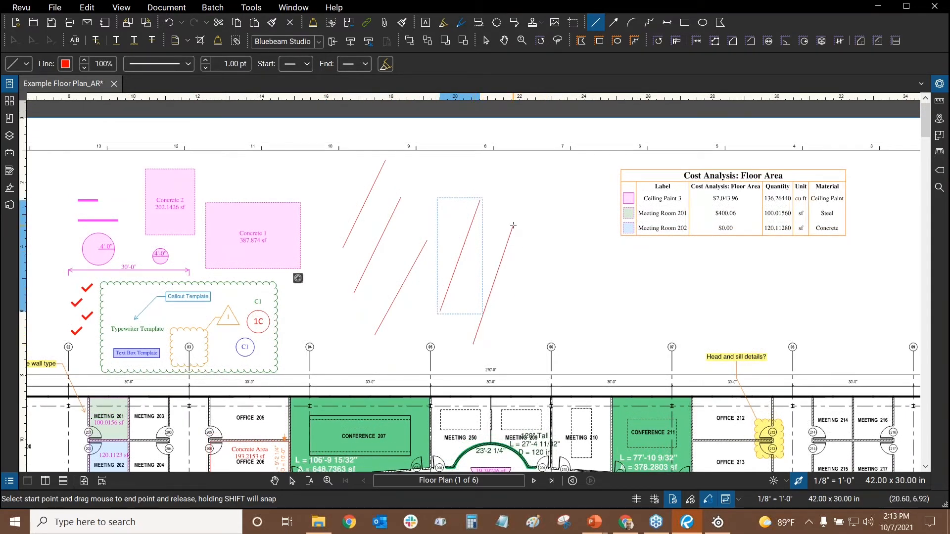
{"action": "left_click_drag", "start_coordinate": [508, 317], "coordinate": [536, 194]}
{"action": "left_click_drag", "start_coordinate": [540, 313], "coordinate": [566, 184]}
{"action": "left_click_drag", "start_coordinate": [572, 339], "coordinate": [590, 221]}
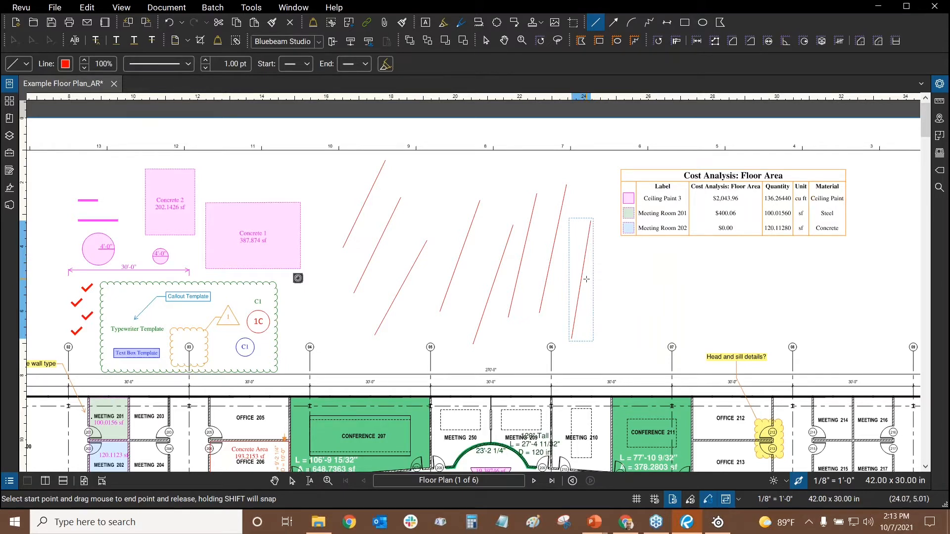
{"action": "key", "text": "Escape"}
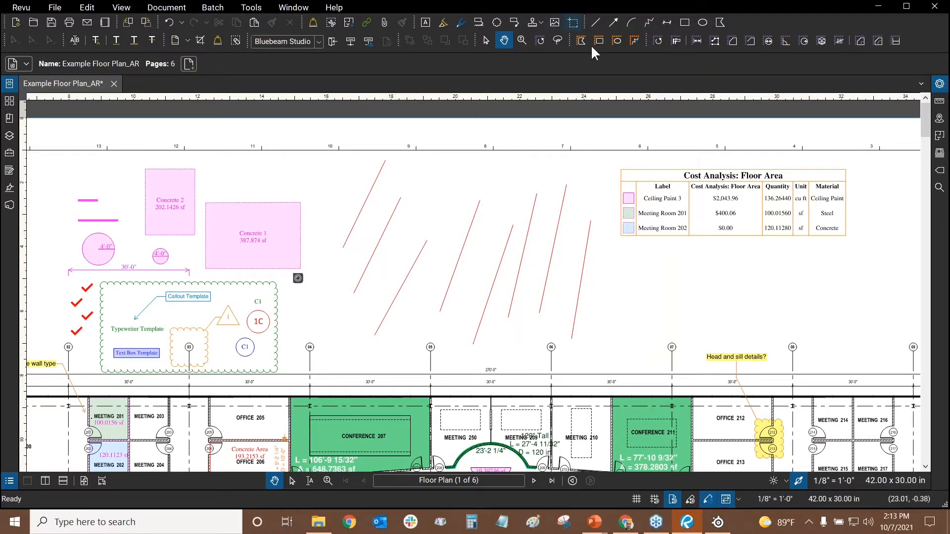
Marquee-select all nine red lines with the Select tool and delete them
{"action": "left_click", "coordinate": [290, 480]}
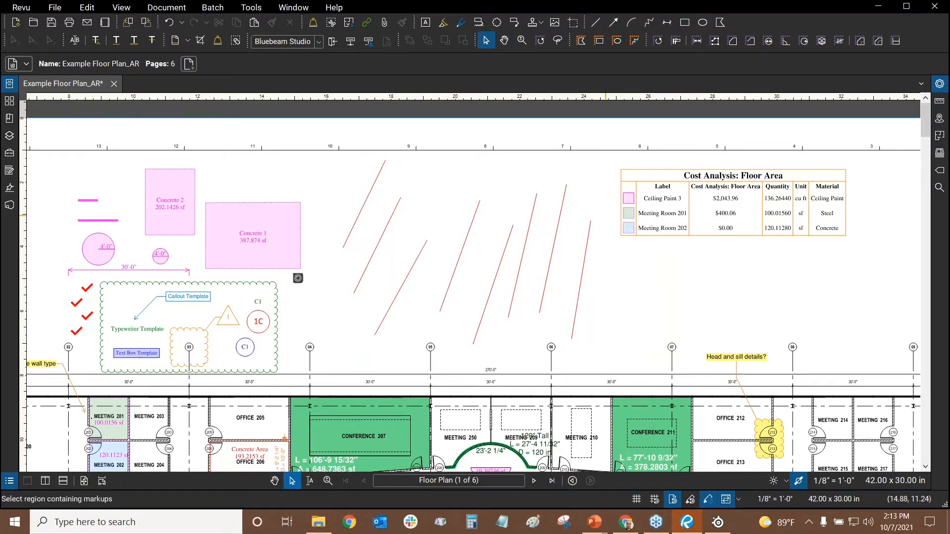
{"action": "left_click_drag", "start_coordinate": [434, 287], "coordinate": [333, 322]}
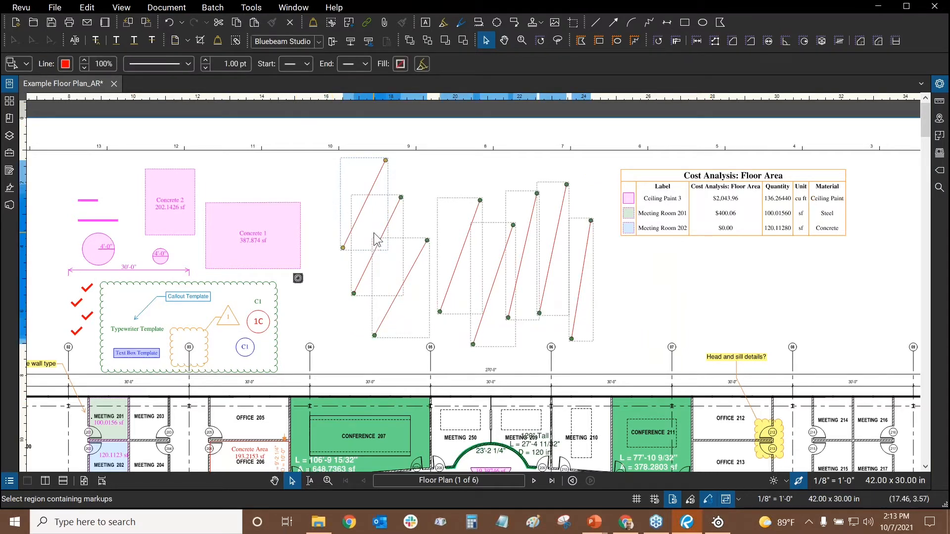
{"action": "key", "text": "Delete"}
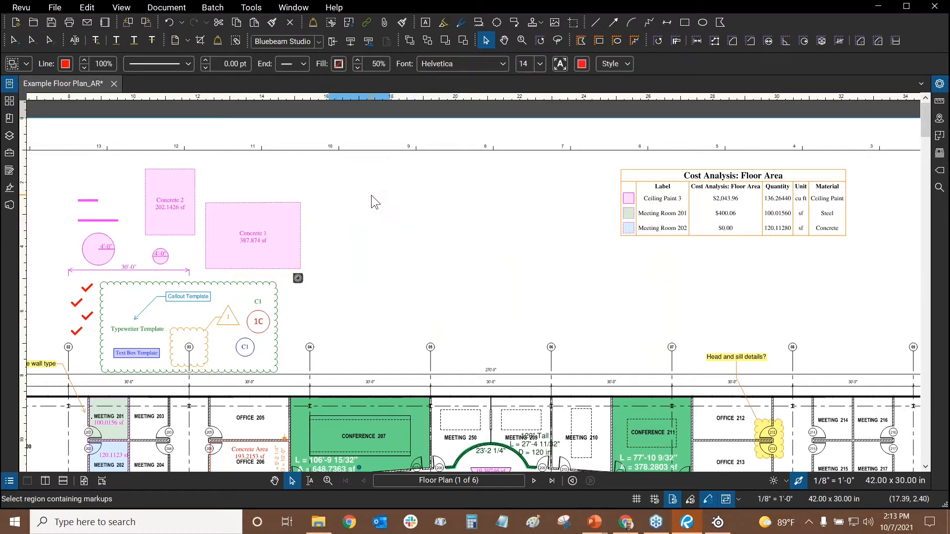
{"action": "key", "text": "Escape"}
{"action": "left_click_drag", "start_coordinate": [377, 196], "coordinate": [435, 211]}
{"action": "left_click_drag", "start_coordinate": [529, 281], "coordinate": [451, 282]}
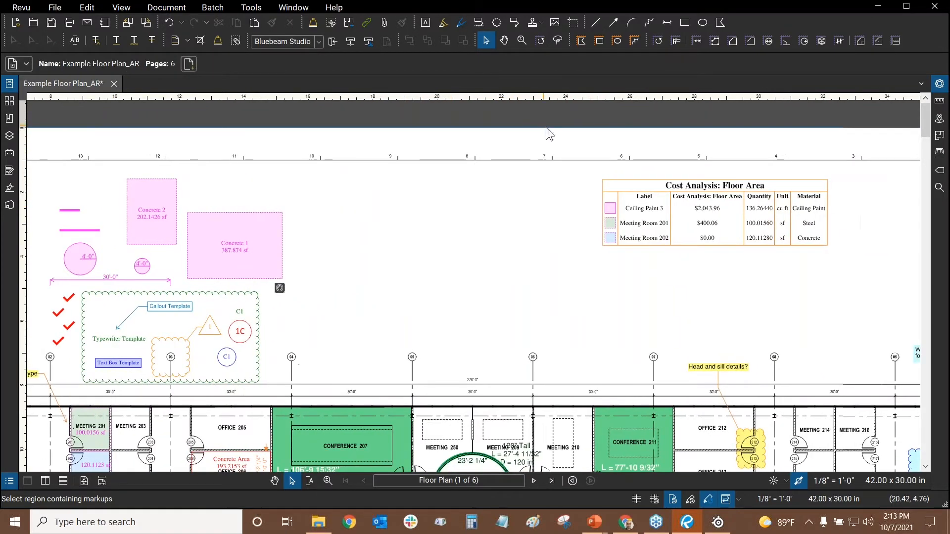
Turn off Reuse Markup Tools and draw three red test lines above the plan
{"action": "left_click", "coordinate": [708, 501]}
{"action": "left_click", "coordinate": [595, 22]}
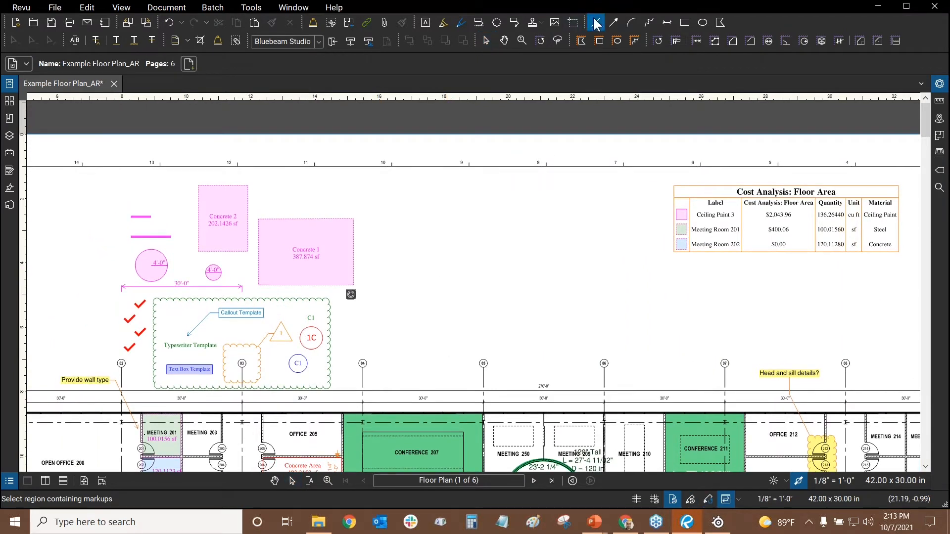
{"action": "left_click_drag", "start_coordinate": [394, 304], "coordinate": [429, 166]}
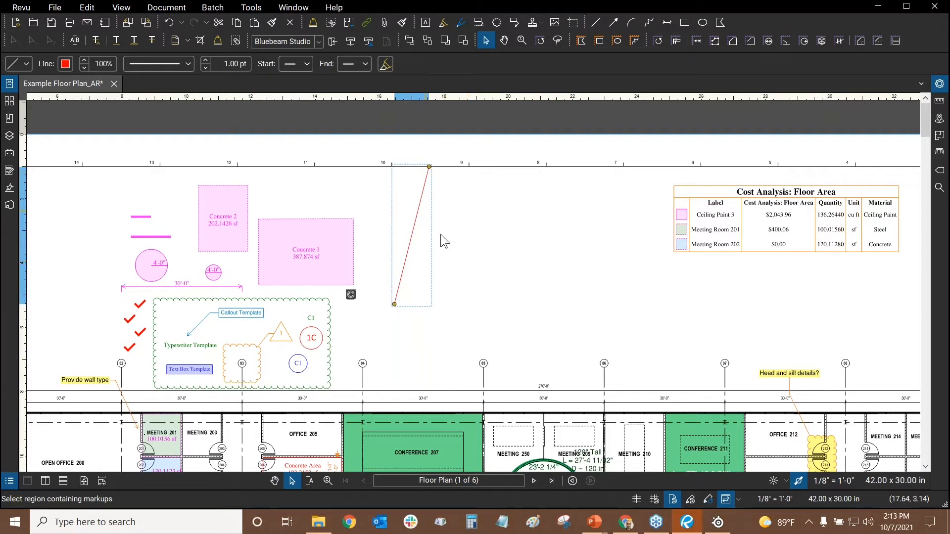
{"action": "left_click", "coordinate": [597, 28]}
{"action": "left_click_drag", "start_coordinate": [447, 214], "coordinate": [396, 363]}
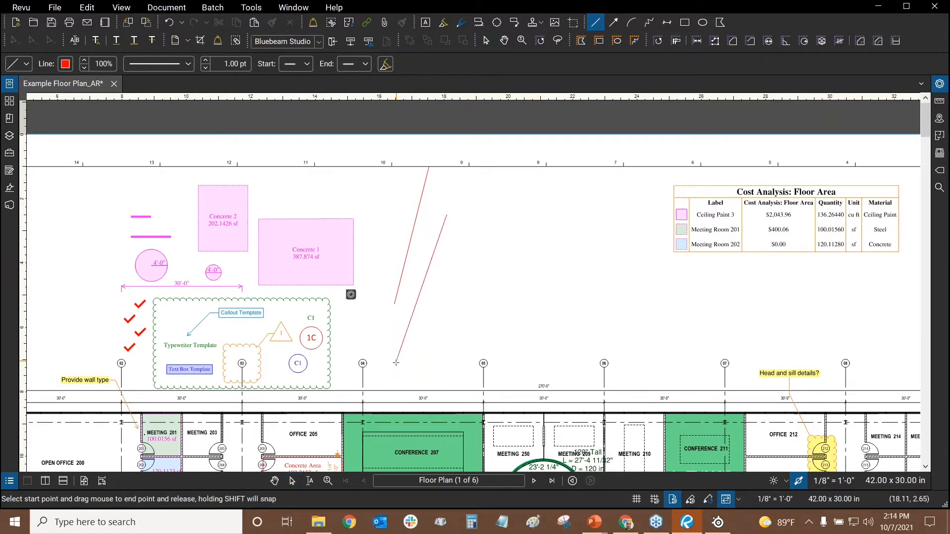
{"action": "left_click", "coordinate": [590, 27]}
{"action": "left_click_drag", "start_coordinate": [507, 237], "coordinate": [457, 370]}
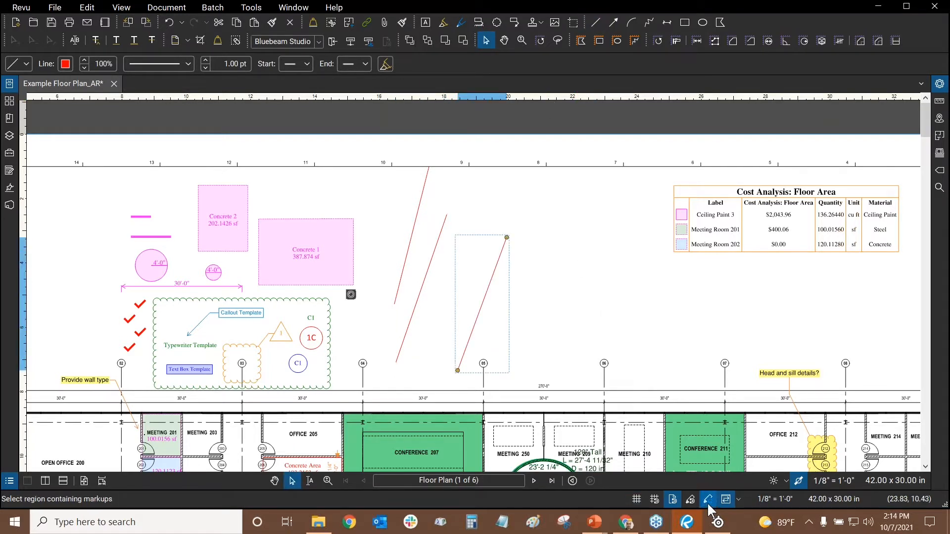
Select and delete the three test lines, then turn on Synchronize Views
{"action": "left_click", "coordinate": [545, 245]}
{"action": "left_click_drag", "start_coordinate": [556, 176], "coordinate": [407, 303]}
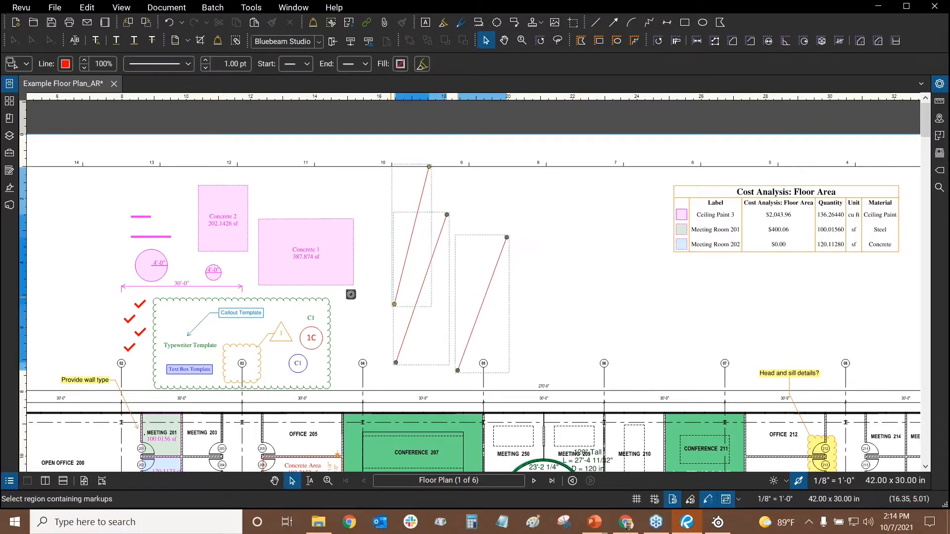
{"action": "key", "text": "Delete"}
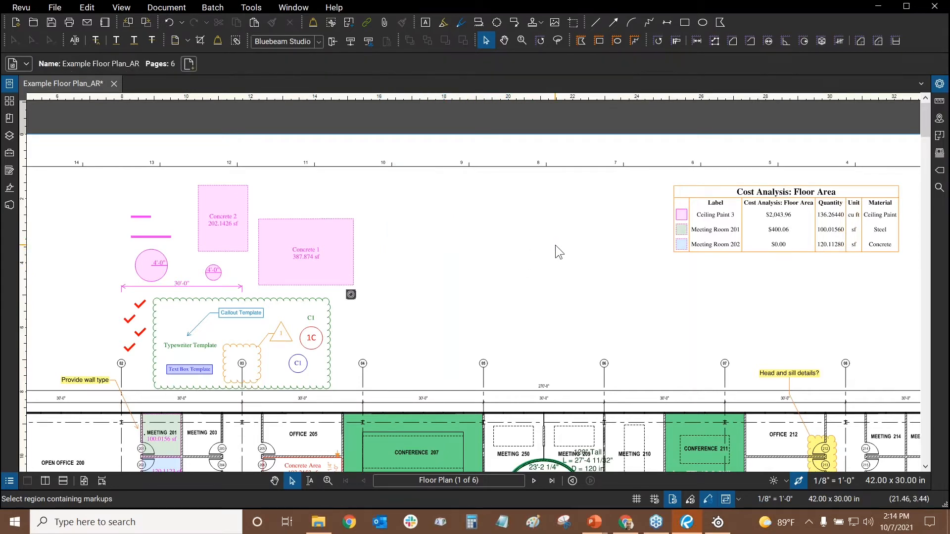
{"action": "mouse_move", "coordinate": [553, 245]}
{"action": "left_mouse_down"}
{"action": "mouse_move", "coordinate": [477, 254]}
{"action": "mouse_move", "coordinate": [554, 221]}
{"action": "mouse_move", "coordinate": [510, 235]}
{"action": "left_mouse_up"}
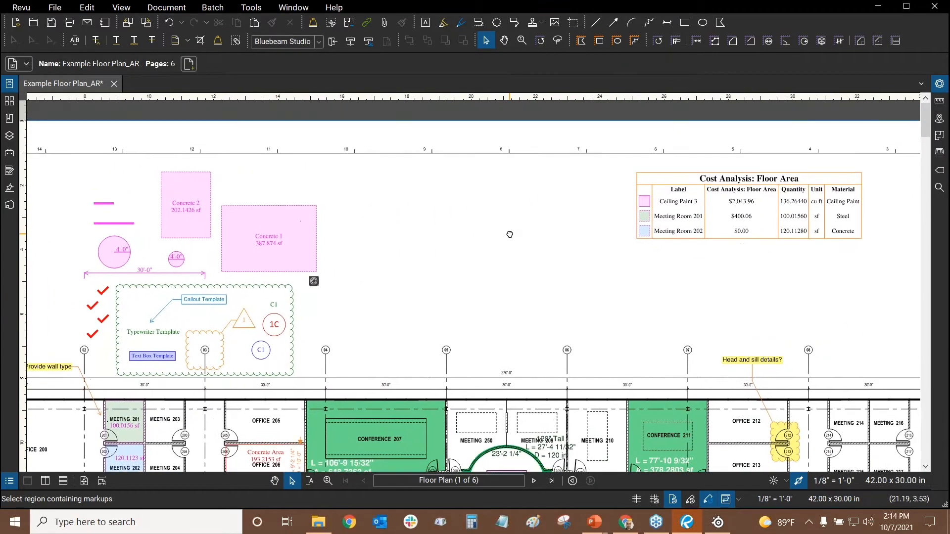
{"action": "left_click", "coordinate": [726, 502]}
Split the document into two synced side-by-side views and keep page sync mode
{"action": "left_click", "coordinate": [47, 487]}
{"action": "key", "text": "ctrl"}
{"action": "key", "text": "ctrl"}
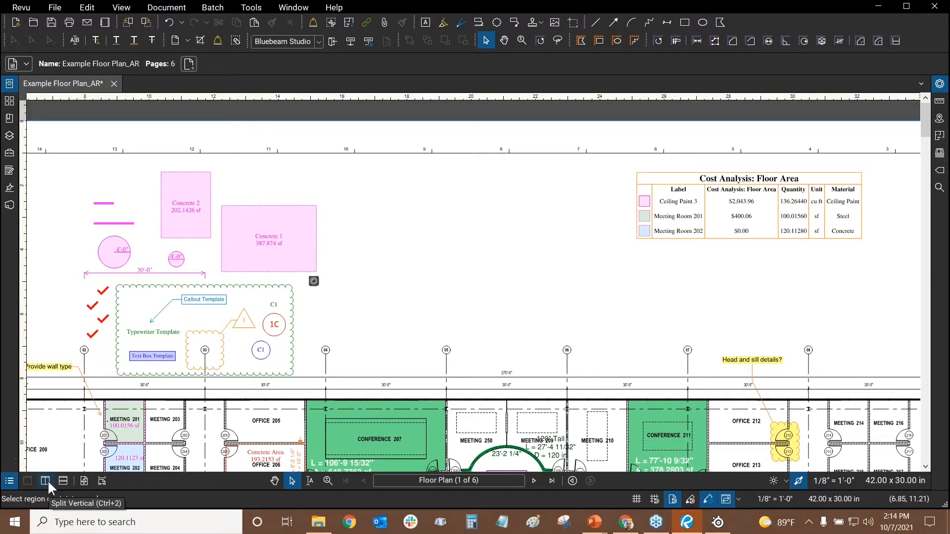
{"action": "left_click", "coordinate": [48, 487]}
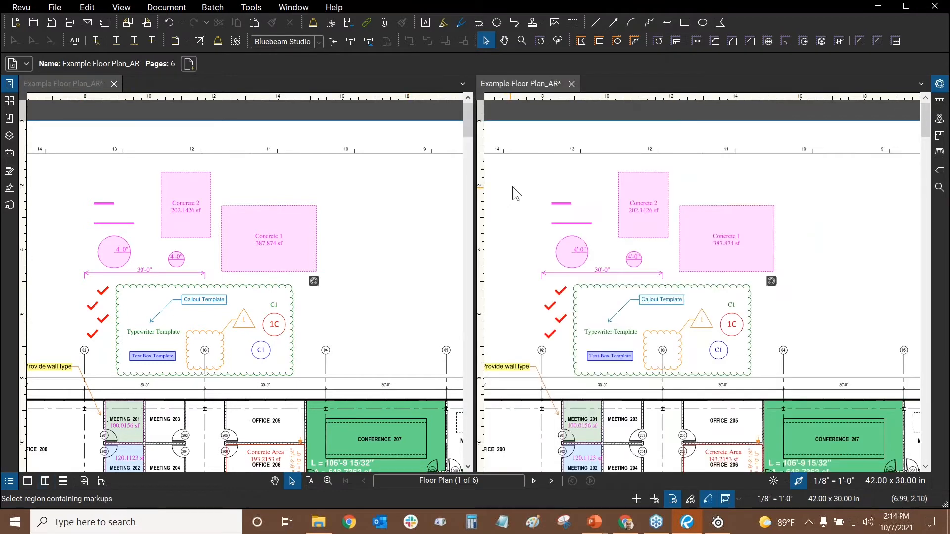
{"action": "left_click", "coordinate": [280, 211]}
{"action": "left_click", "coordinate": [357, 189]}
{"action": "left_click_drag", "start_coordinate": [356, 188], "coordinate": [628, 157]}
{"action": "left_click_drag", "start_coordinate": [383, 429], "coordinate": [121, 80]}
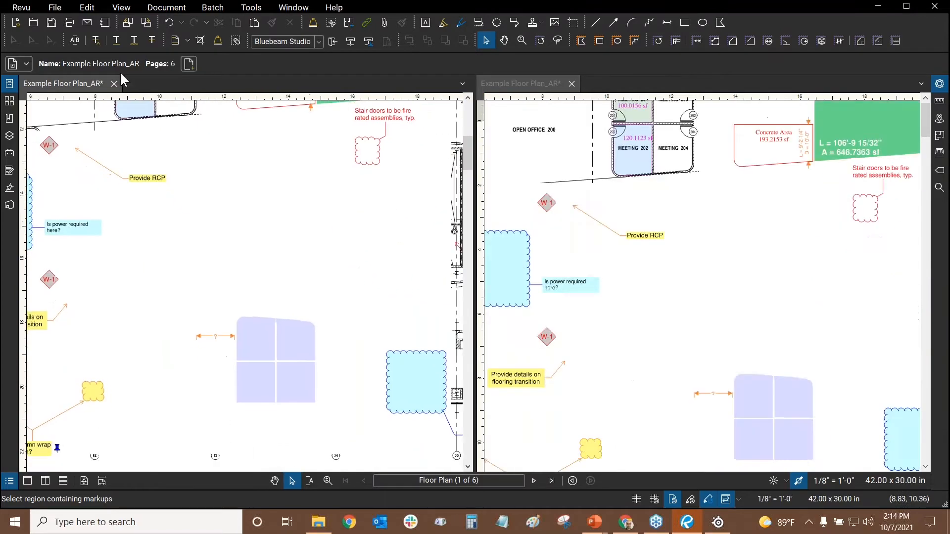
{"action": "left_click_drag", "start_coordinate": [370, 355], "coordinate": [229, 373]}
{"action": "scroll", "coordinate": [258, 176], "scroll_direction": "up", "scroll_amount": 5}
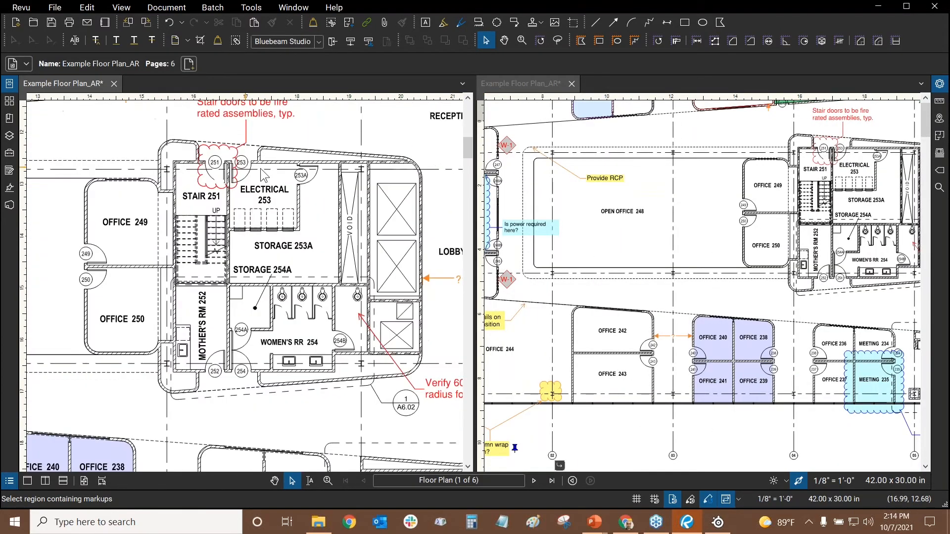
{"action": "scroll", "coordinate": [277, 168], "scroll_direction": "down", "scroll_amount": 3}
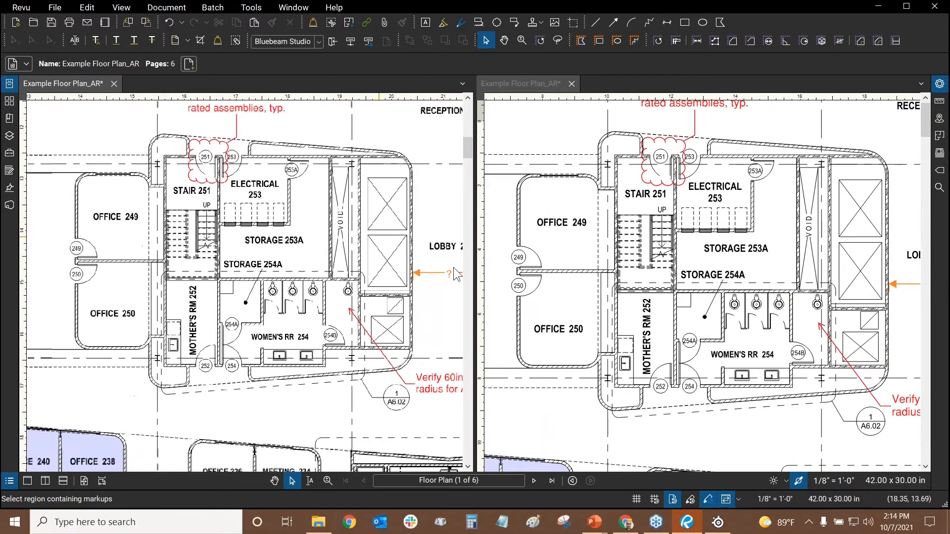
{"action": "left_click", "coordinate": [739, 499]}
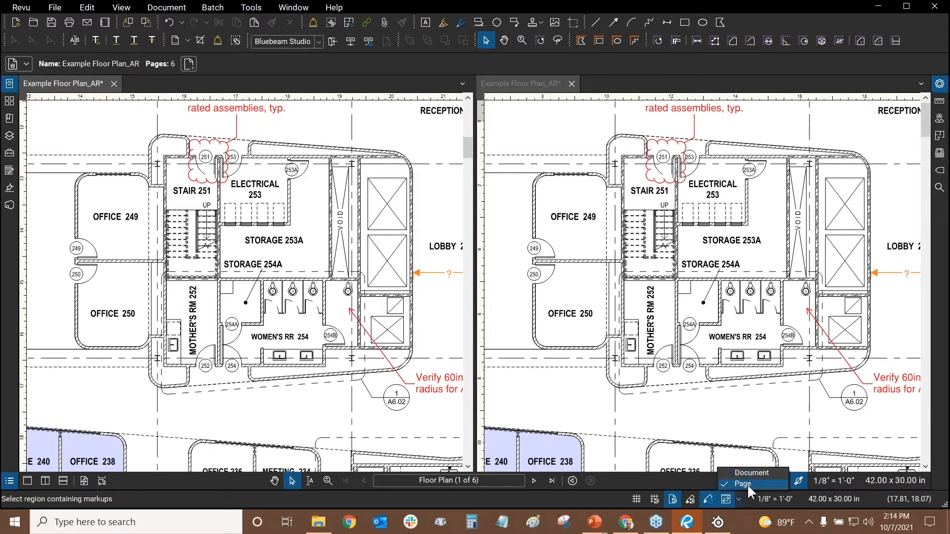
{"action": "left_click", "coordinate": [747, 499]}
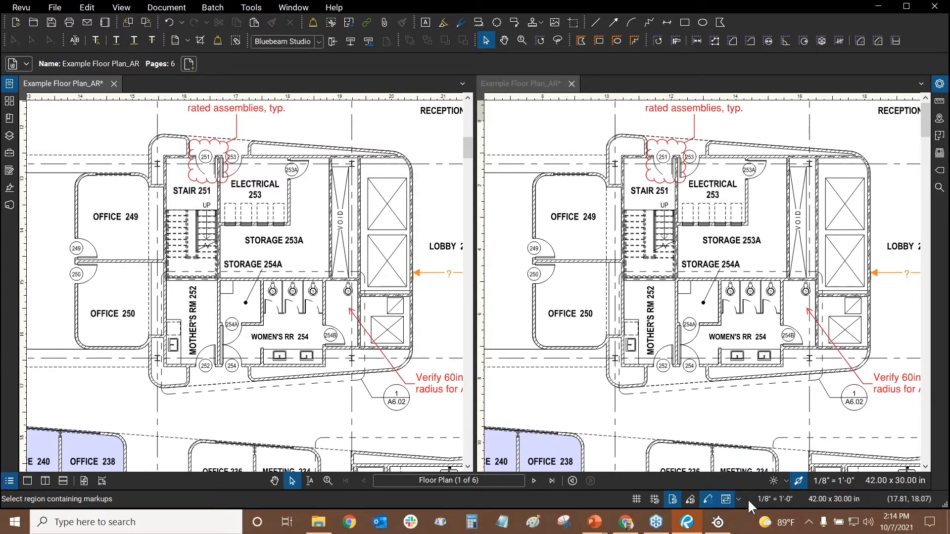
In the left view, browse via Thumbnails to page A2.2.1 and the syllabus page
{"action": "left_click_drag", "start_coordinate": [425, 187], "coordinate": [180, 255]}
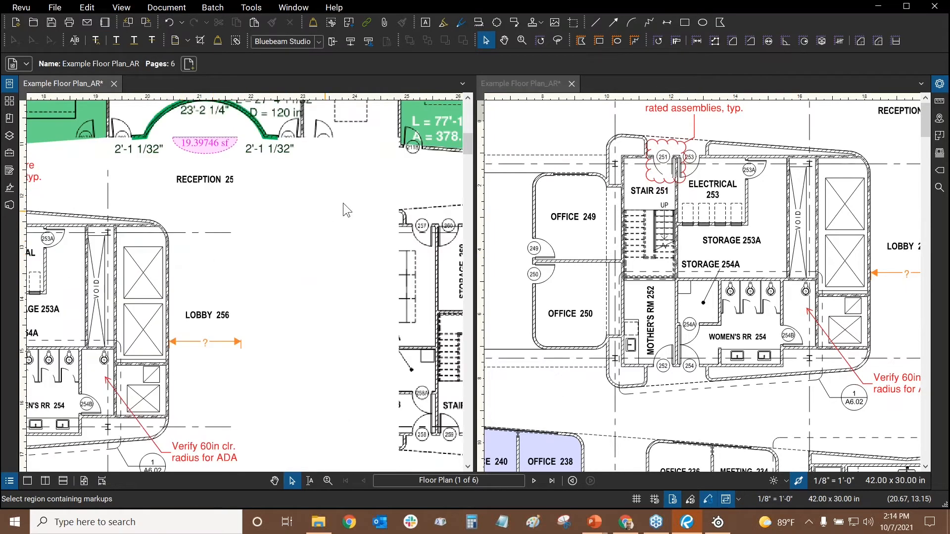
{"action": "left_click_drag", "start_coordinate": [344, 201], "coordinate": [93, 248]}
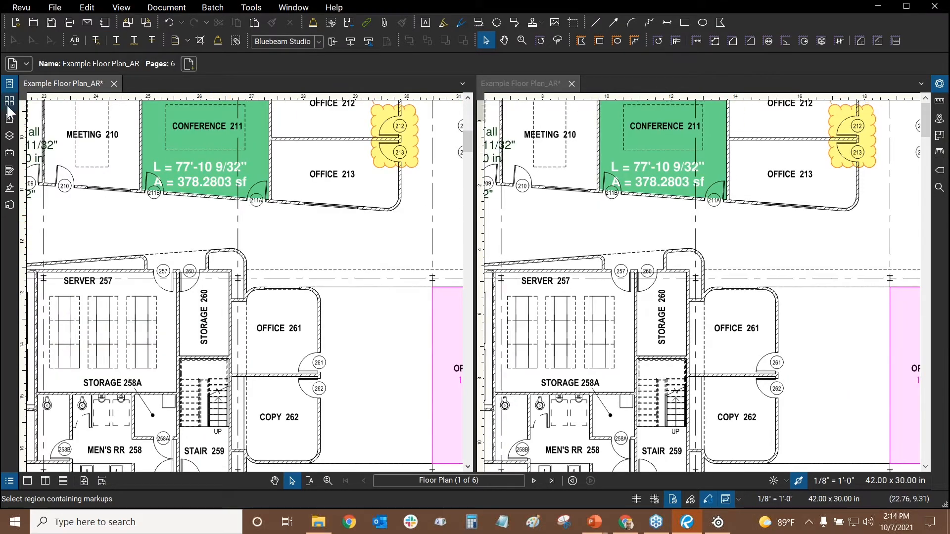
{"action": "left_click", "coordinate": [9, 102]}
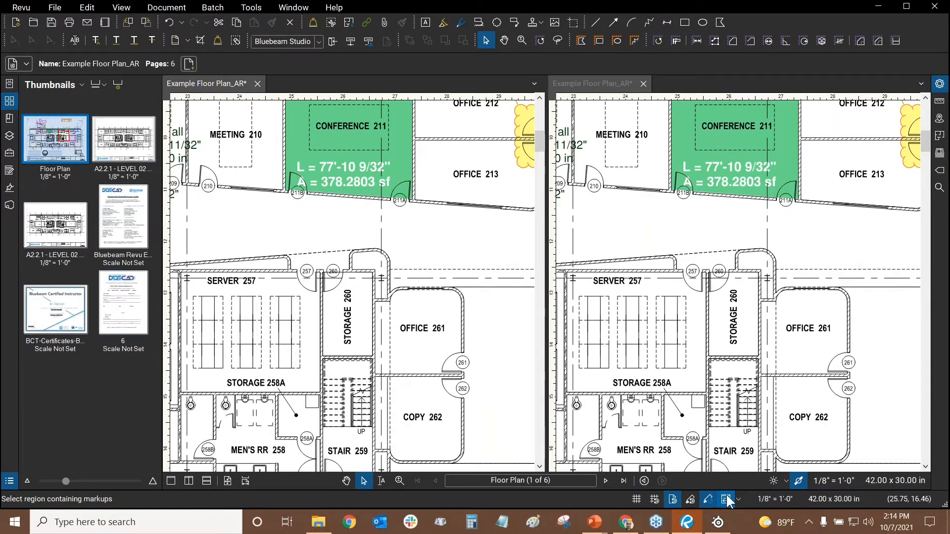
{"action": "left_click", "coordinate": [148, 150]}
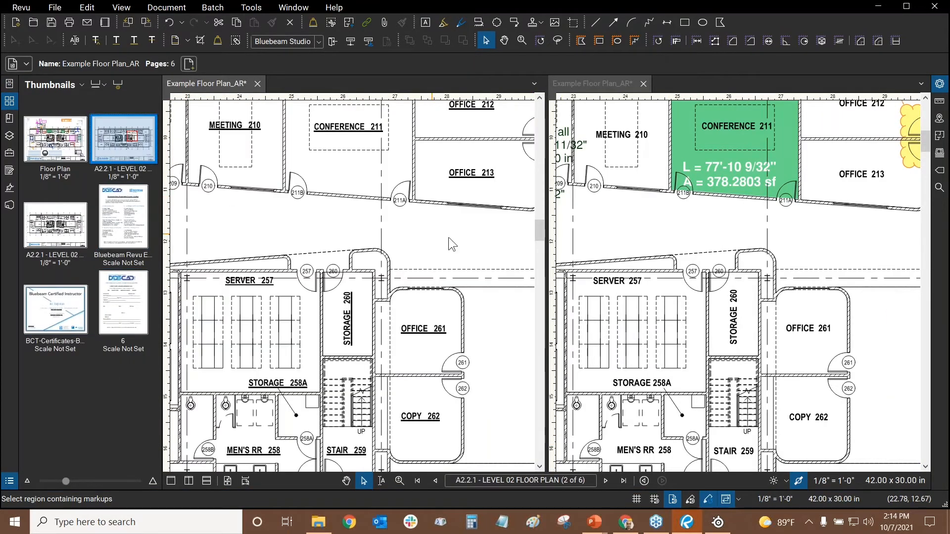
{"action": "scroll", "coordinate": [400, 233], "scroll_direction": "down", "scroll_amount": 3}
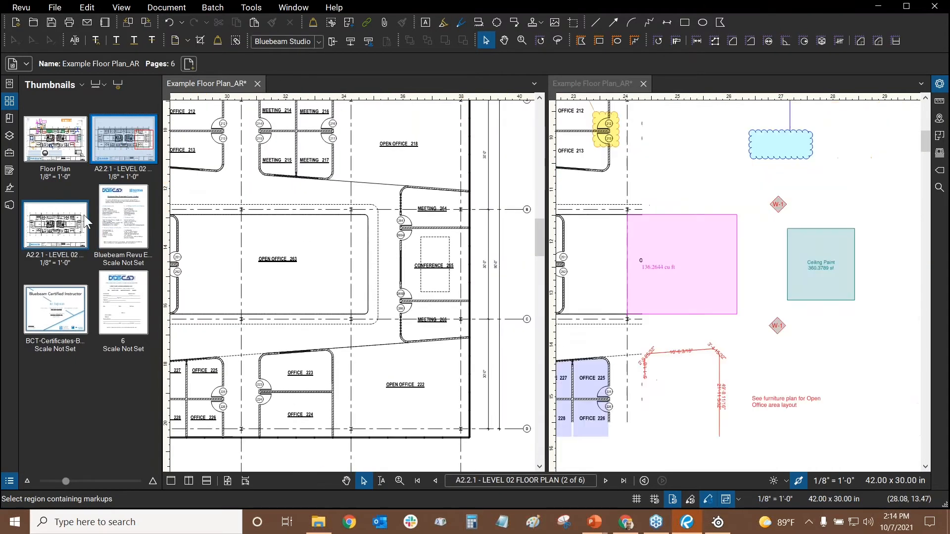
{"action": "left_click", "coordinate": [124, 216]}
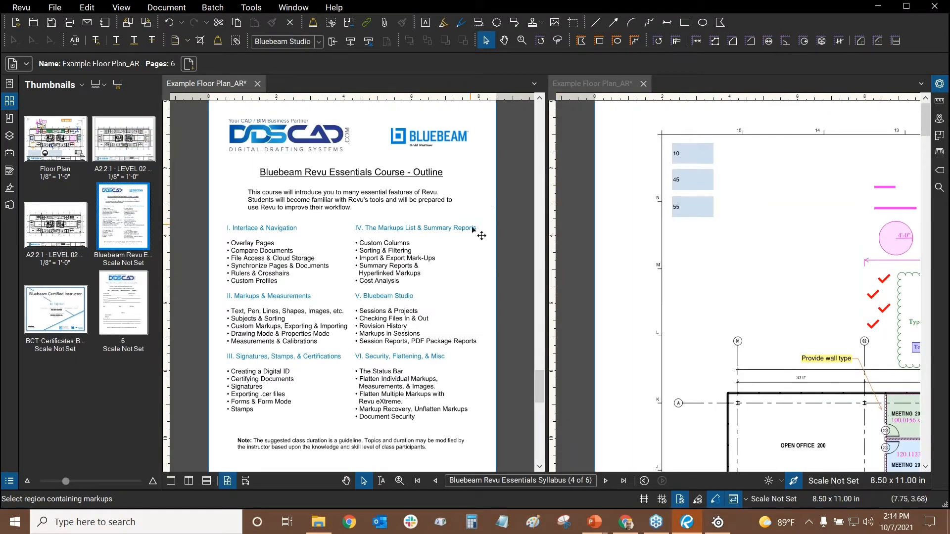
{"action": "left_click_drag", "start_coordinate": [471, 226], "coordinate": [278, 212]}
{"action": "left_click_drag", "start_coordinate": [466, 313], "coordinate": [481, 149]}
{"action": "left_click_drag", "start_coordinate": [251, 248], "coordinate": [514, 291]}
{"action": "left_click_drag", "start_coordinate": [349, 173], "coordinate": [282, 340]}
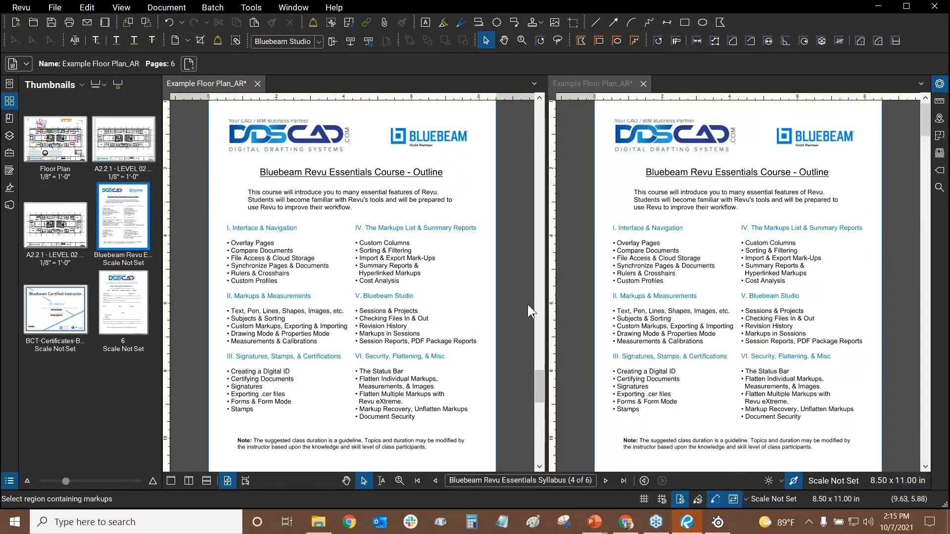
View the credit card form and instructor certificate, then return to the Floor Plan alone
{"action": "left_click", "coordinate": [586, 83]}
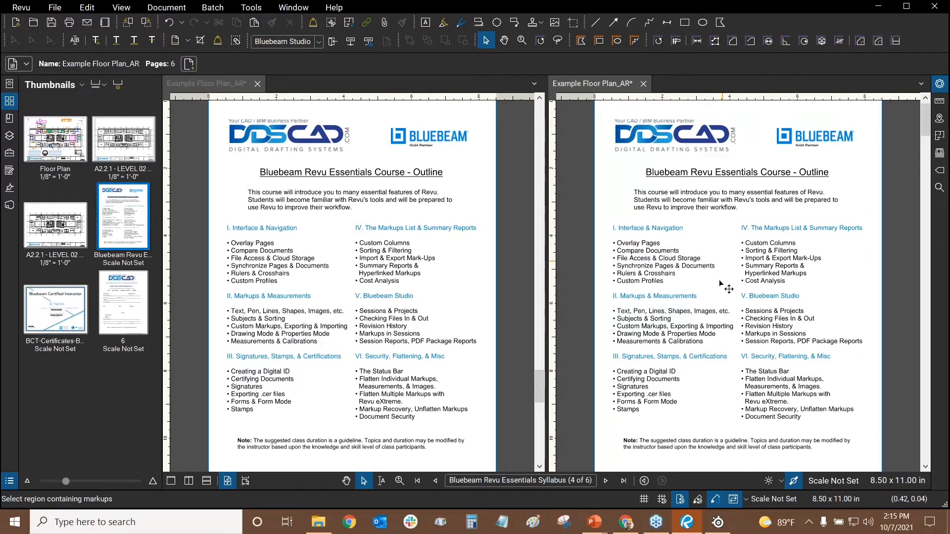
{"action": "left_click", "coordinate": [138, 304]}
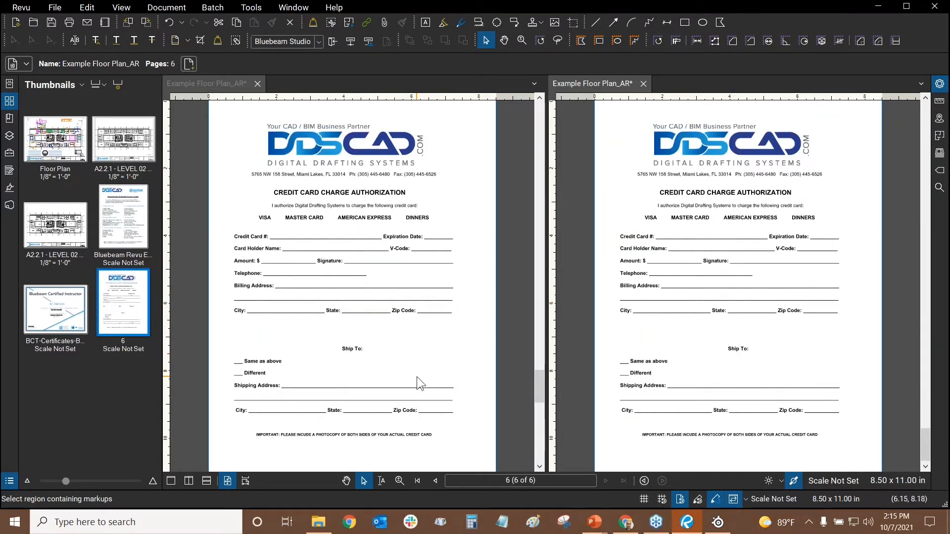
{"action": "left_click_drag", "start_coordinate": [416, 376], "coordinate": [497, 233]}
{"action": "left_click_drag", "start_coordinate": [375, 247], "coordinate": [473, 260]}
{"action": "left_click_drag", "start_coordinate": [375, 210], "coordinate": [345, 370]}
{"action": "left_click", "coordinate": [59, 307]}
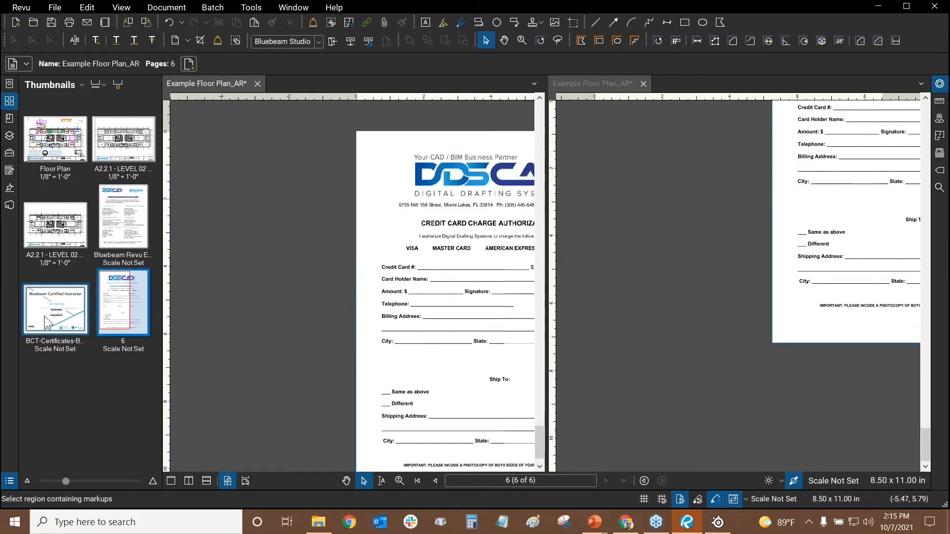
{"action": "left_click_drag", "start_coordinate": [492, 271], "coordinate": [397, 248]}
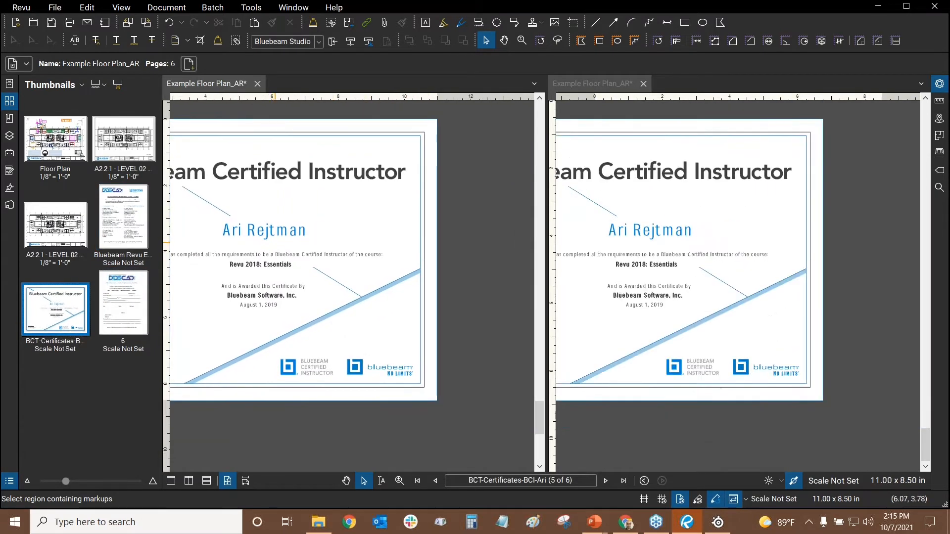
{"action": "left_click_drag", "start_coordinate": [207, 235], "coordinate": [408, 189]}
{"action": "left_click_drag", "start_coordinate": [343, 149], "coordinate": [308, 222]}
{"action": "left_click_drag", "start_coordinate": [432, 224], "coordinate": [421, 176]}
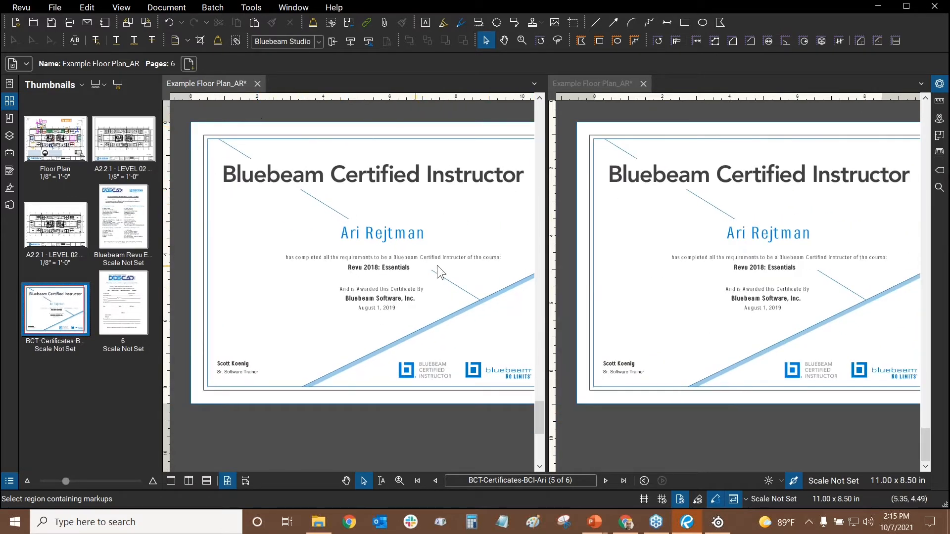
{"action": "left_click_drag", "start_coordinate": [495, 197], "coordinate": [474, 220]}
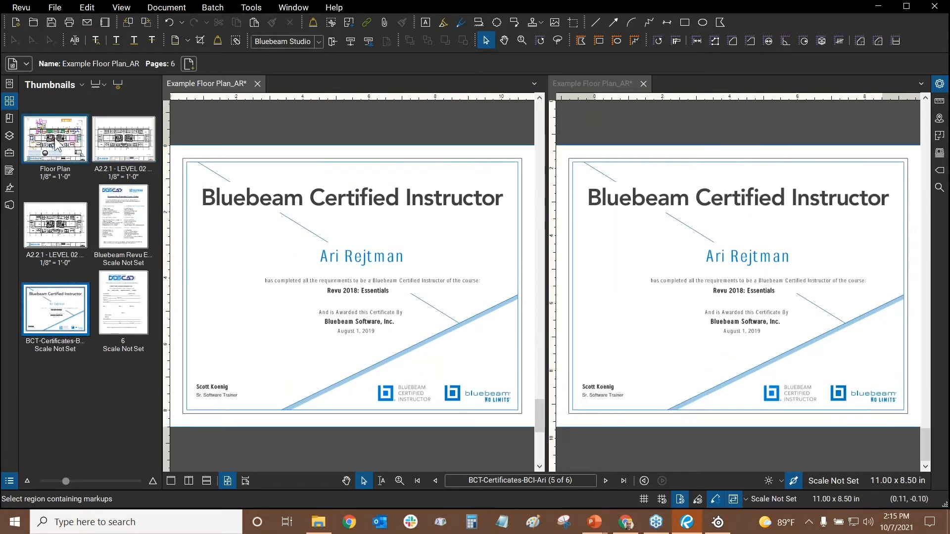
{"action": "left_click", "coordinate": [57, 145]}
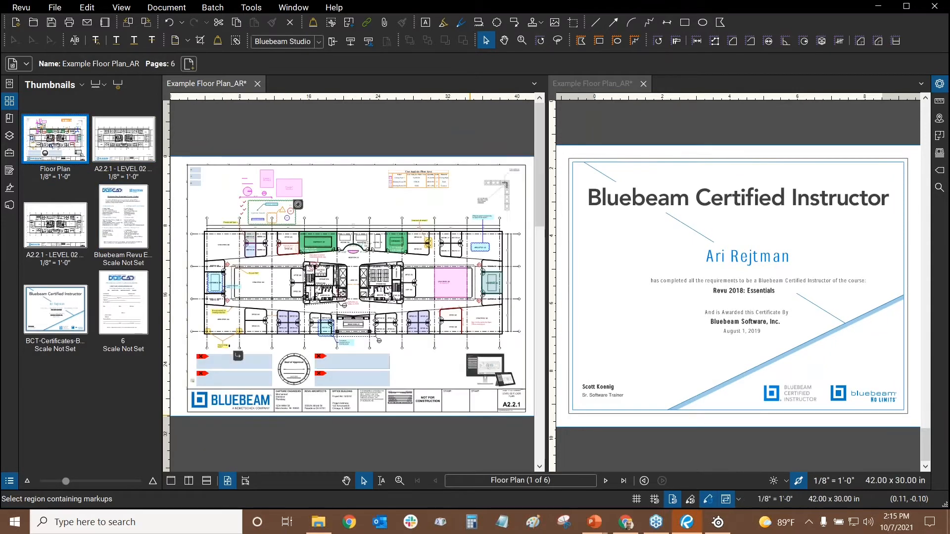
{"action": "left_click", "coordinate": [725, 500]}
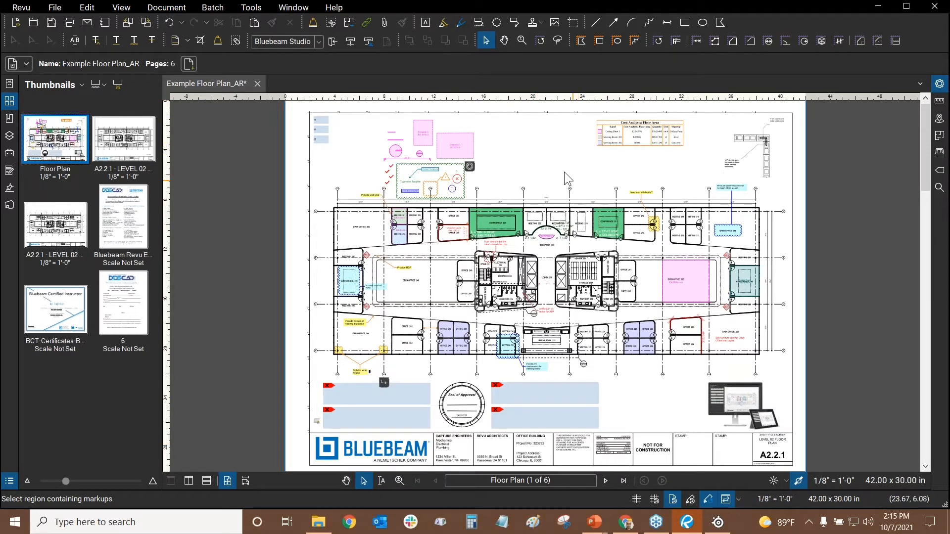
Collapse the Thumbnails panel and check the toolbar list without changing anything
{"action": "left_click", "coordinate": [9, 87]}
{"action": "left_click", "coordinate": [9, 86]}
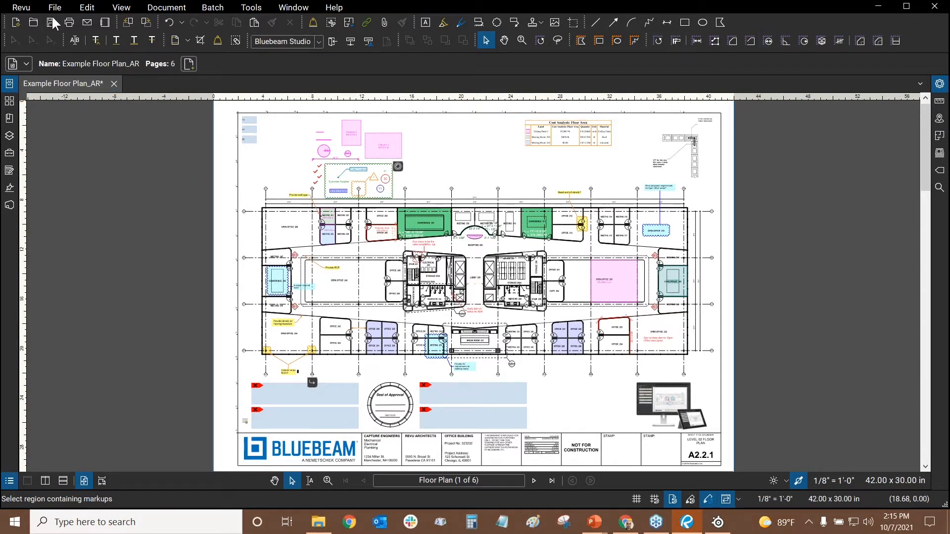
{"action": "right_click", "coordinate": [759, 30]}
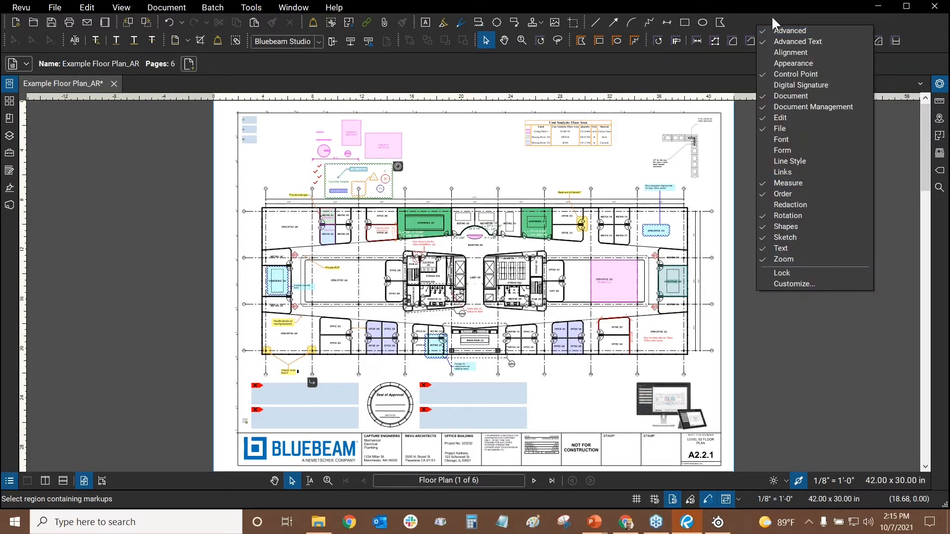
{"action": "left_click", "coordinate": [746, 25]}
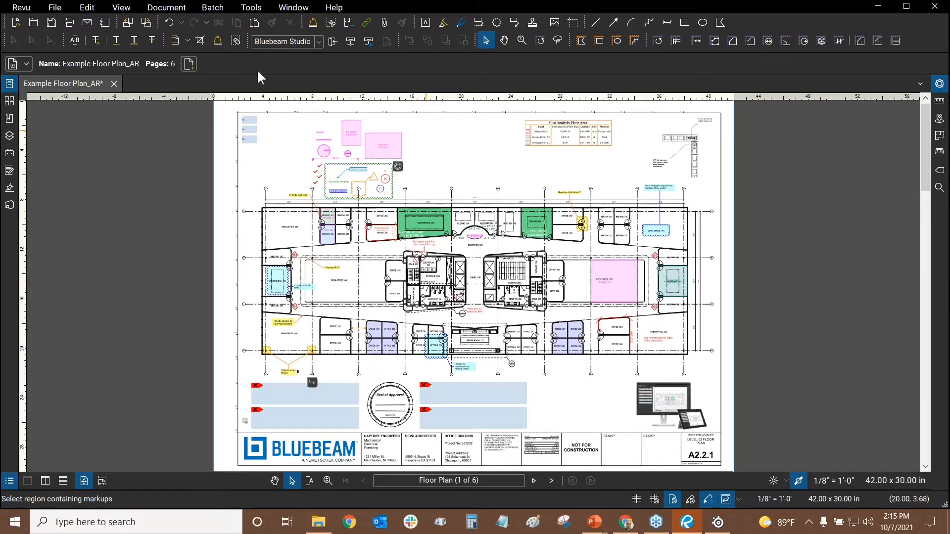
Switch to the AR Profile and show the Form toolbar
{"action": "left_click", "coordinate": [27, 4]}
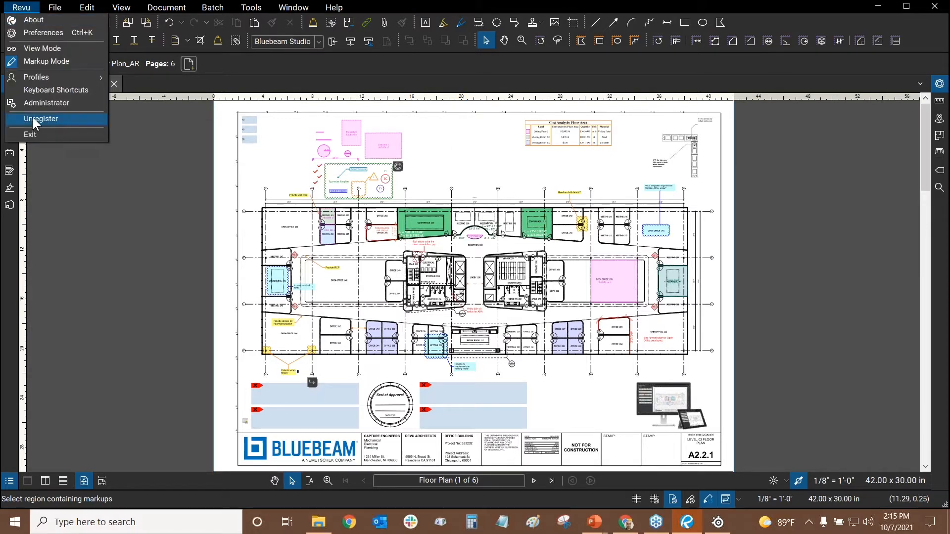
{"action": "mouse_move", "coordinate": [46, 77]}
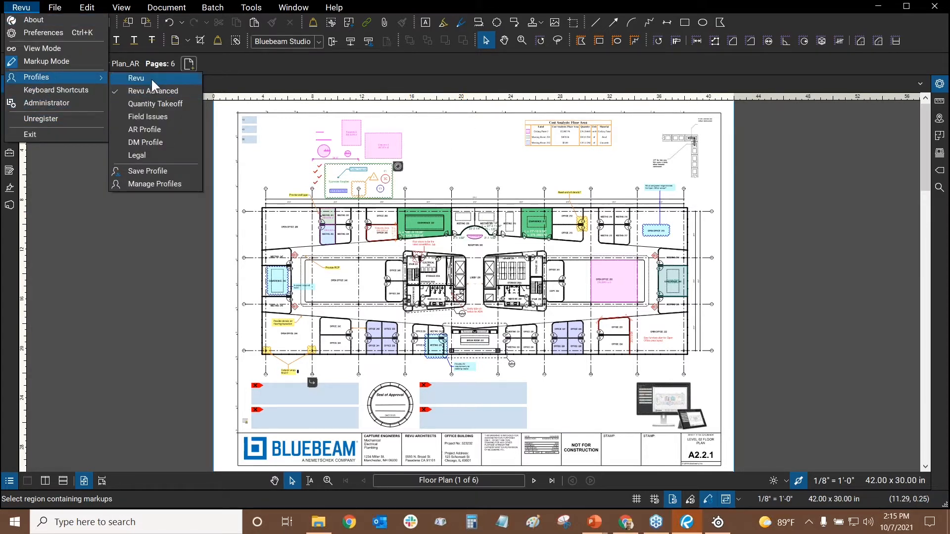
{"action": "left_click", "coordinate": [141, 132]}
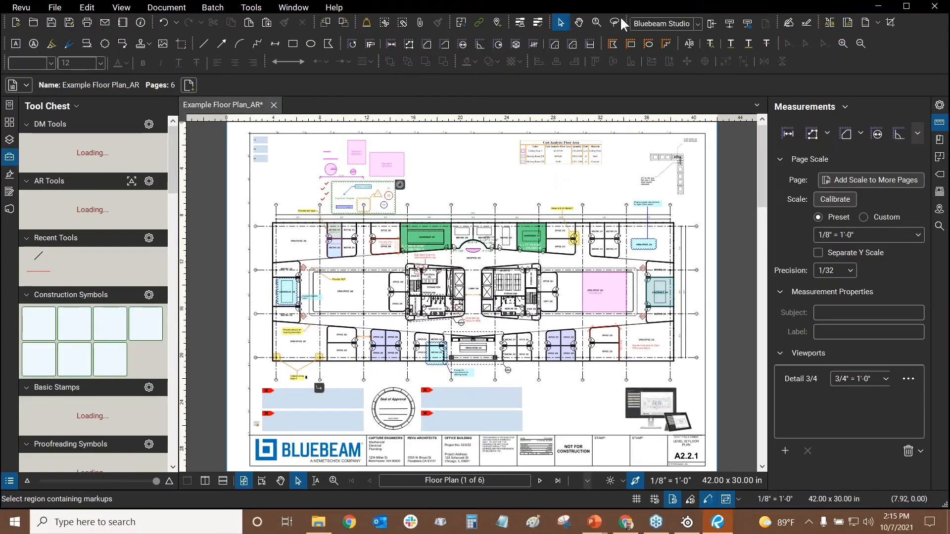
{"action": "right_click", "coordinate": [798, 64]}
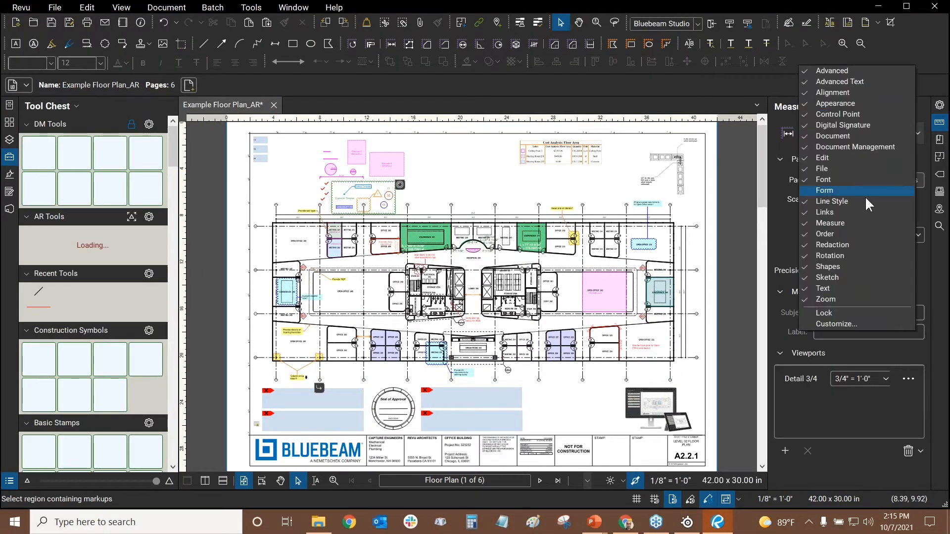
{"action": "left_click", "coordinate": [826, 193]}
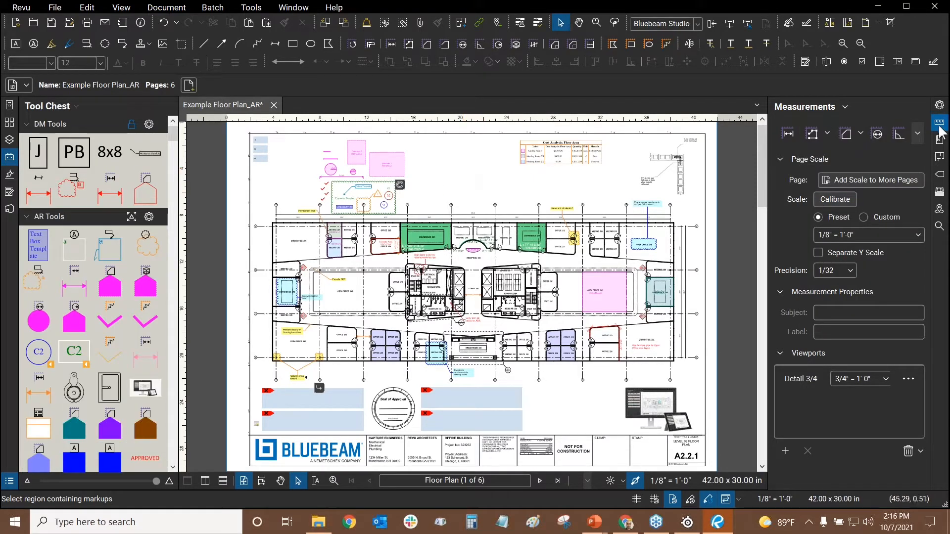
Collapse the right Measurements panel and the left Tool Chest panel
{"action": "left_click", "coordinate": [939, 105]}
{"action": "left_click", "coordinate": [939, 105]}
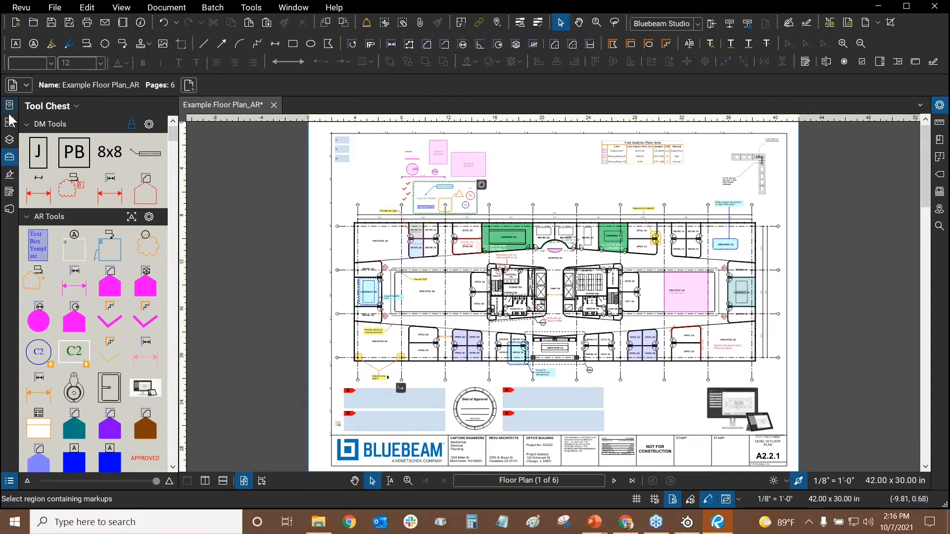
{"action": "left_click", "coordinate": [9, 104]}
{"action": "left_click", "coordinate": [9, 105]}
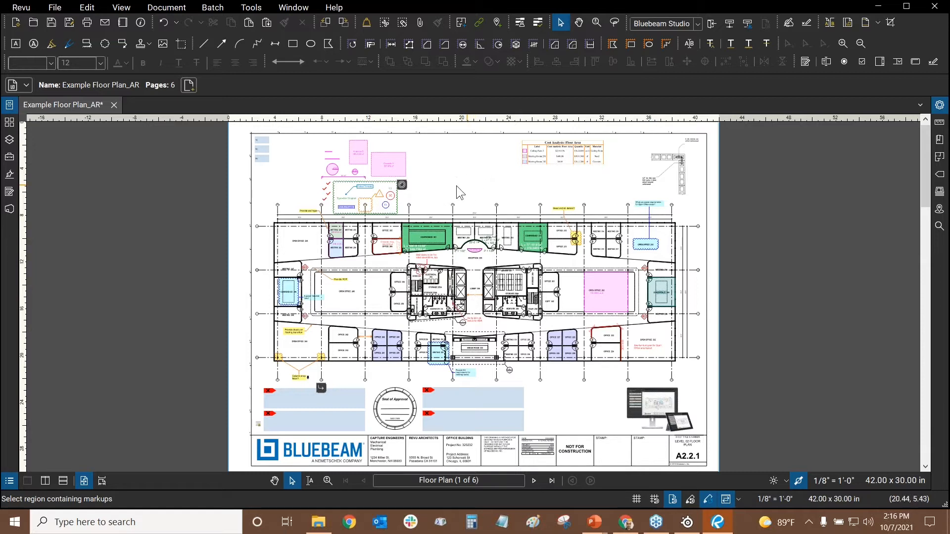
{"action": "left_click", "coordinate": [24, 10]}
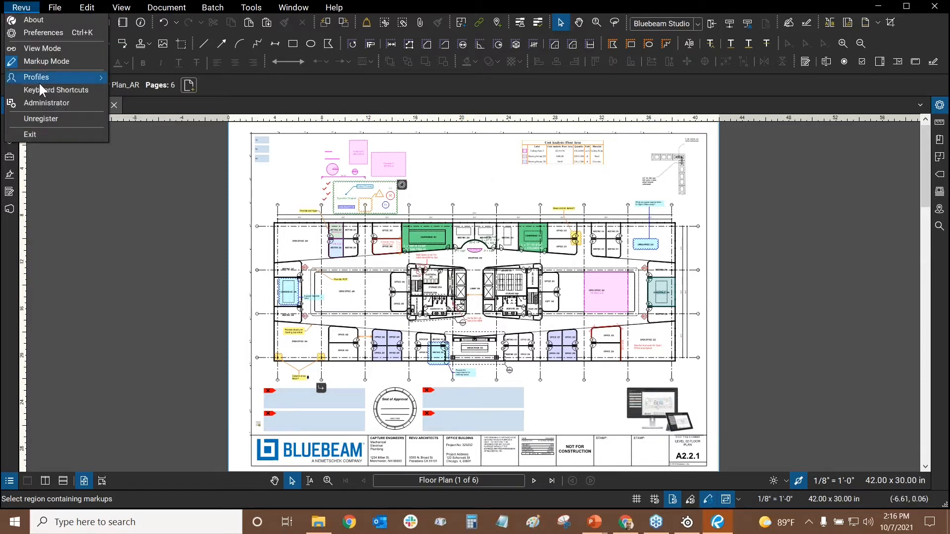
{"action": "mouse_move", "coordinate": [38, 78]}
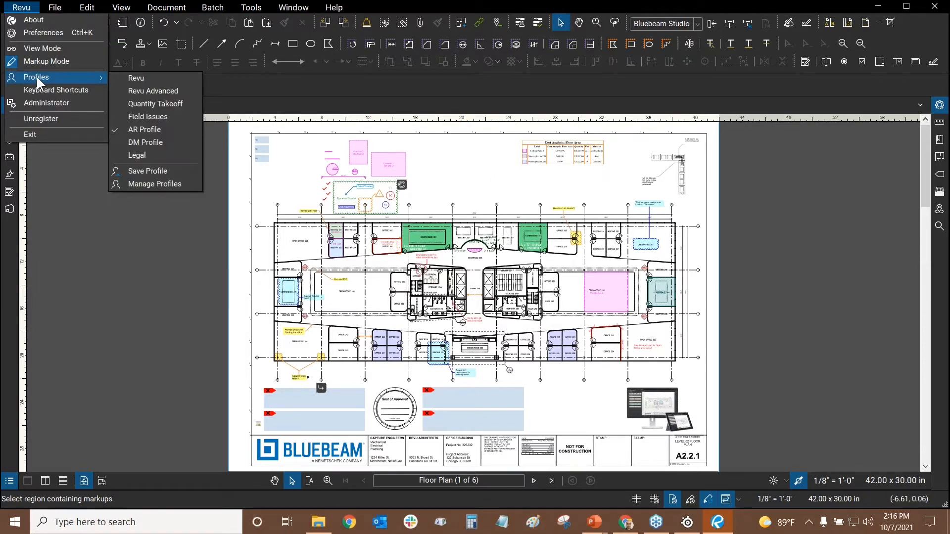
{"action": "left_click", "coordinate": [142, 186]}
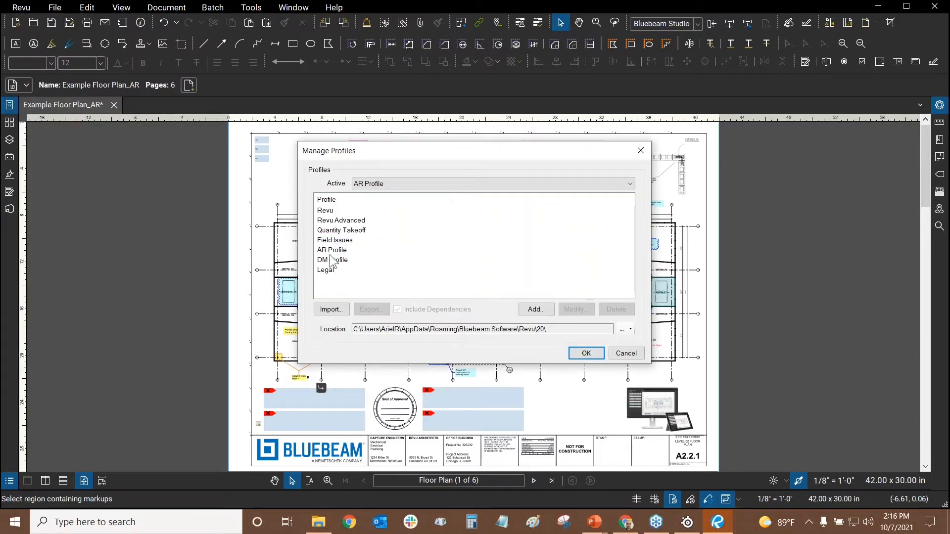
{"action": "left_click", "coordinate": [334, 252]}
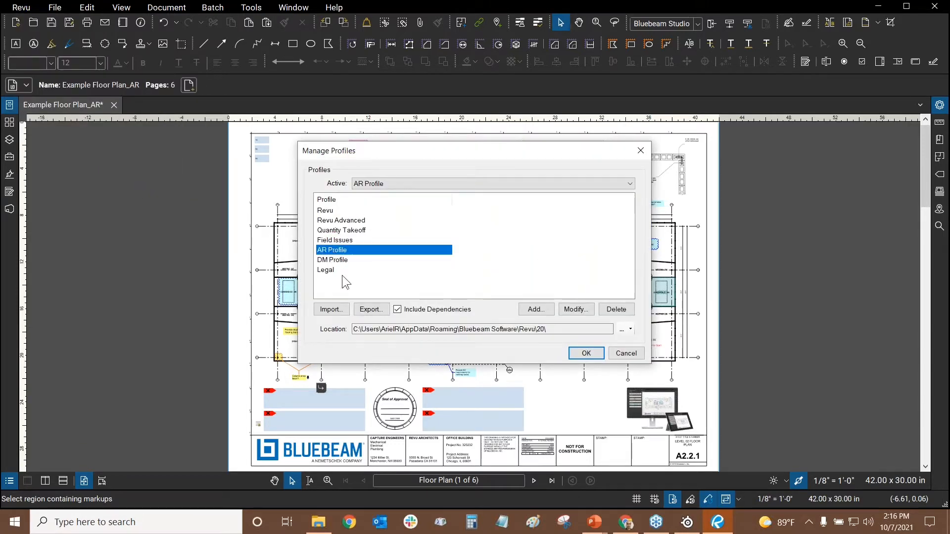
{"action": "left_click", "coordinate": [368, 311]}
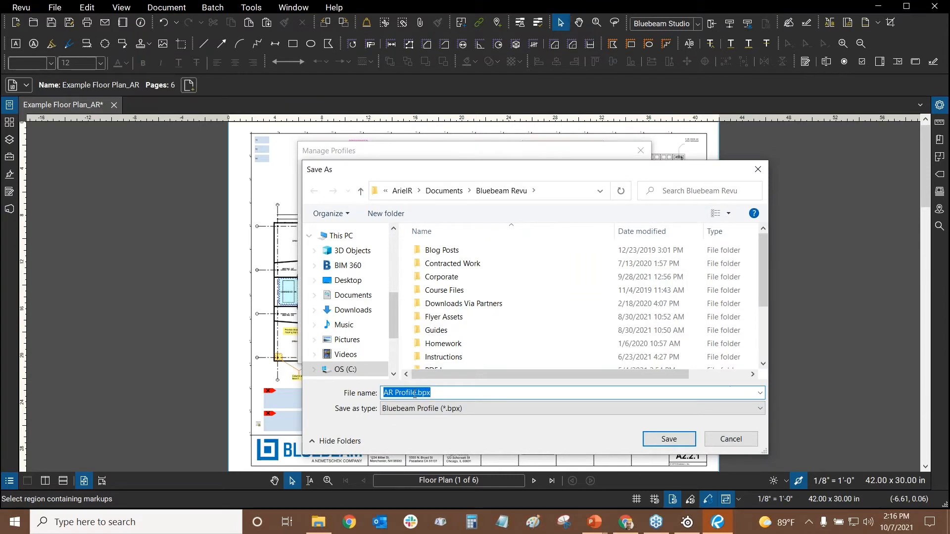
{"action": "left_click", "coordinate": [729, 440]}
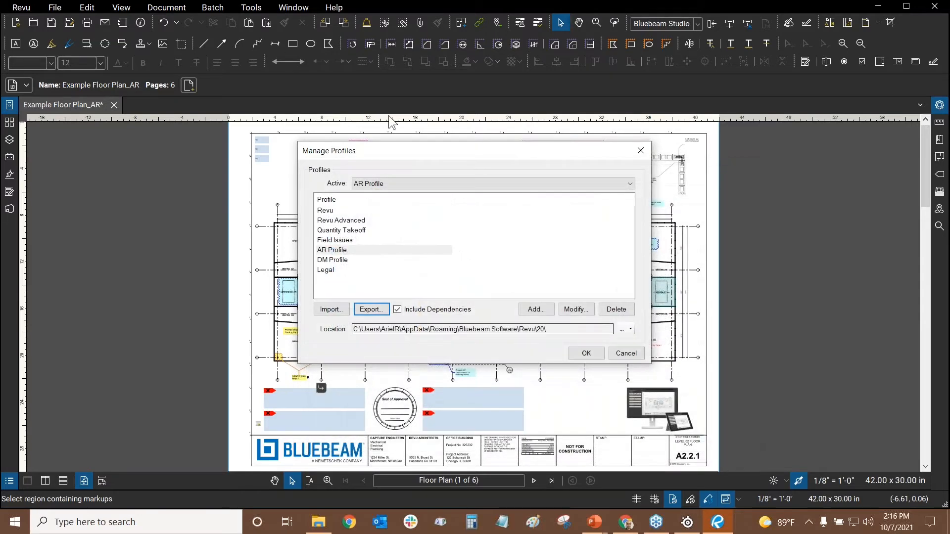
{"action": "left_click", "coordinate": [348, 251]}
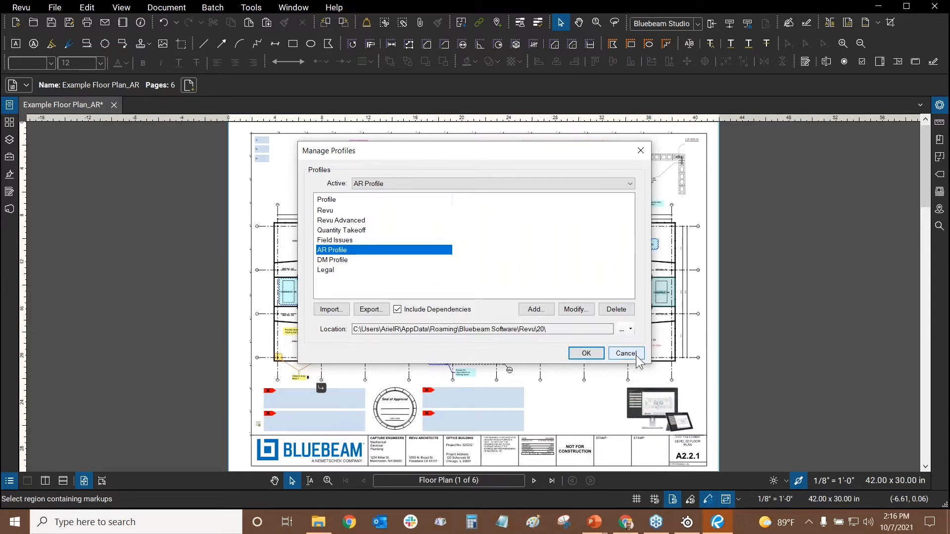
{"action": "left_click", "coordinate": [612, 353]}
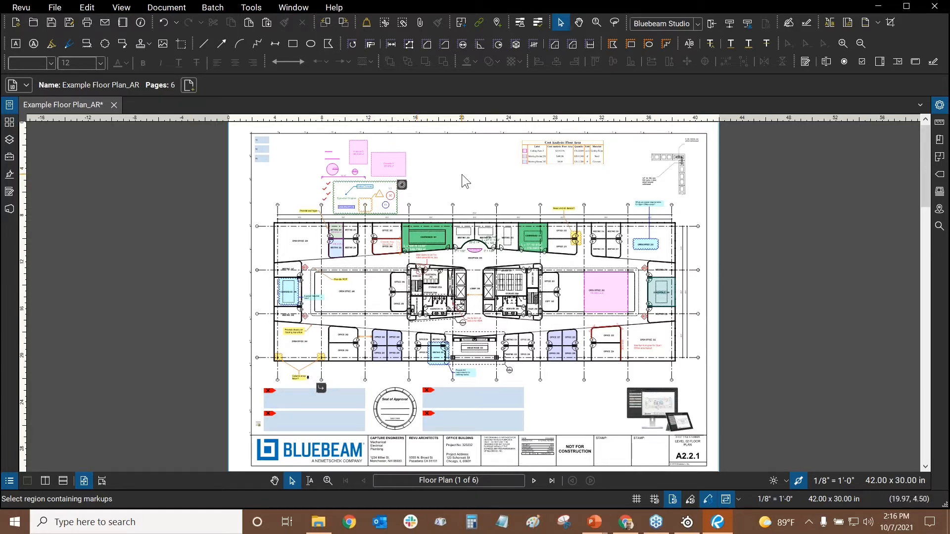
{"action": "key", "text": "alt+Tab"}
{"action": "key", "text": "alt+Tab"}
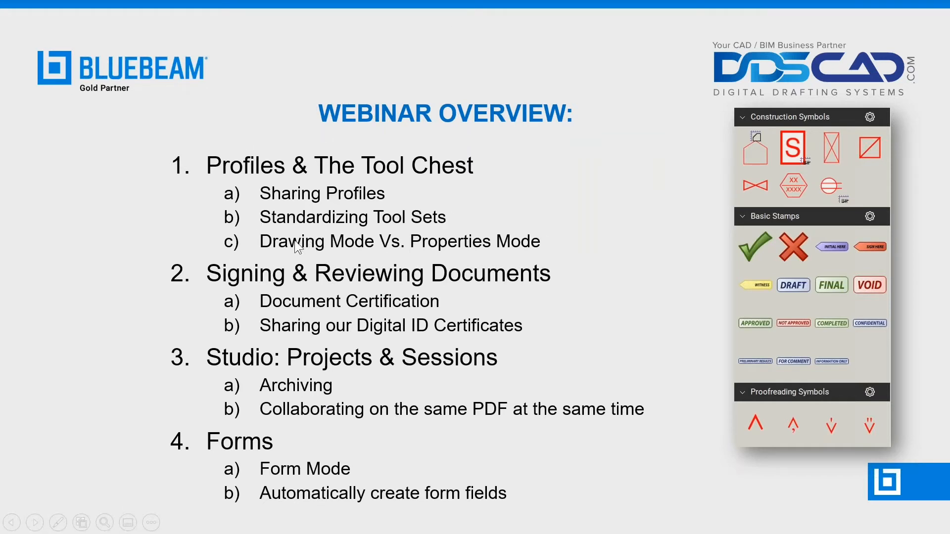
{"action": "key", "text": "alt+Tab"}
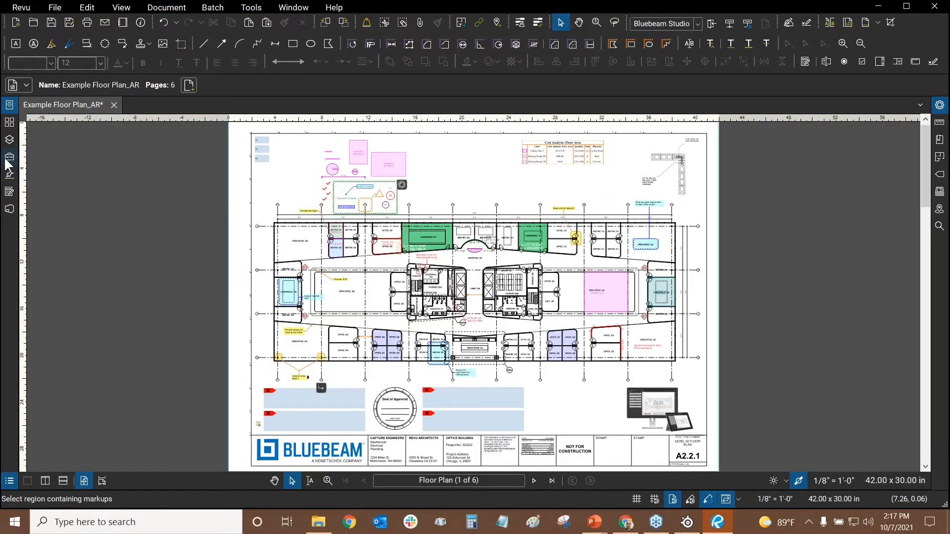
Open the Tool Chest panel to show the AR Tools markup collection
{"action": "left_click", "coordinate": [9, 157]}
{"action": "scroll", "coordinate": [95, 250], "scroll_direction": "down", "scroll_amount": 3}
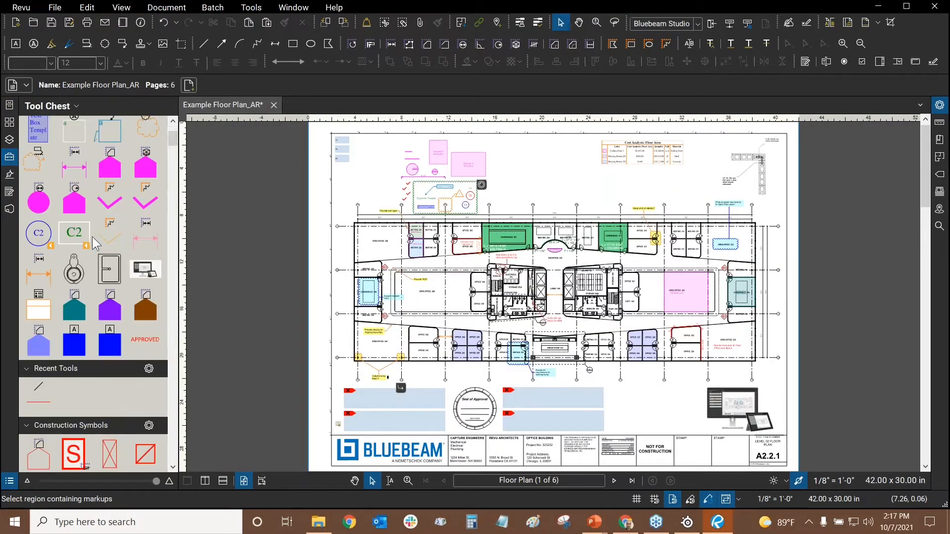
{"action": "scroll", "coordinate": [175, 122], "scroll_direction": "up", "scroll_amount": 3}
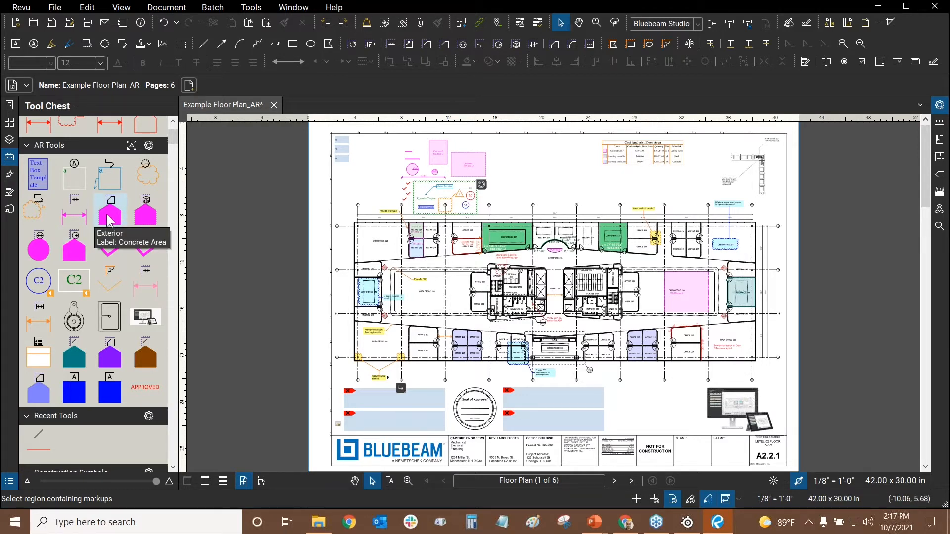
Place a 30'-0" Interior dimension above the plan and move it over grid lines 04–05
{"action": "left_click", "coordinate": [74, 215]}
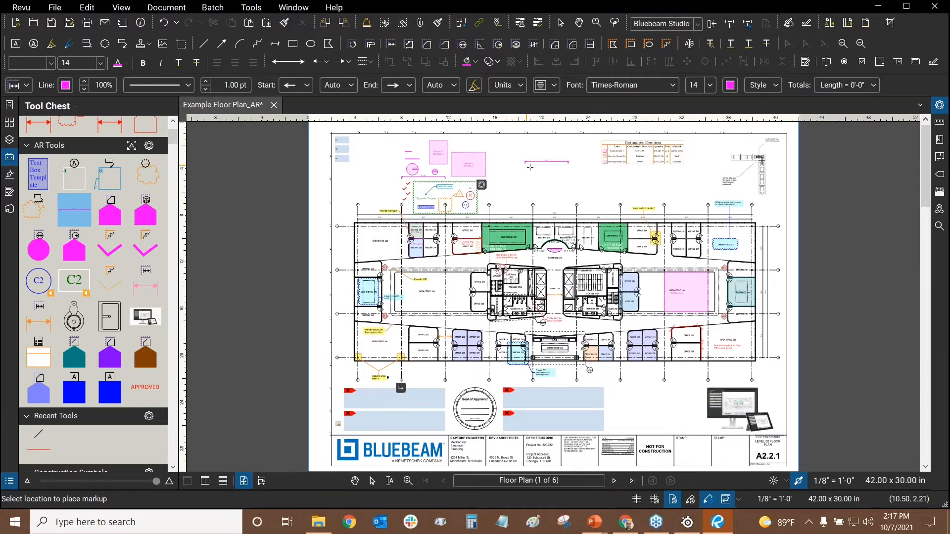
{"action": "scroll", "coordinate": [513, 178], "scroll_direction": "up", "scroll_amount": 5}
{"action": "scroll", "coordinate": [508, 182], "scroll_direction": "up", "scroll_amount": 3}
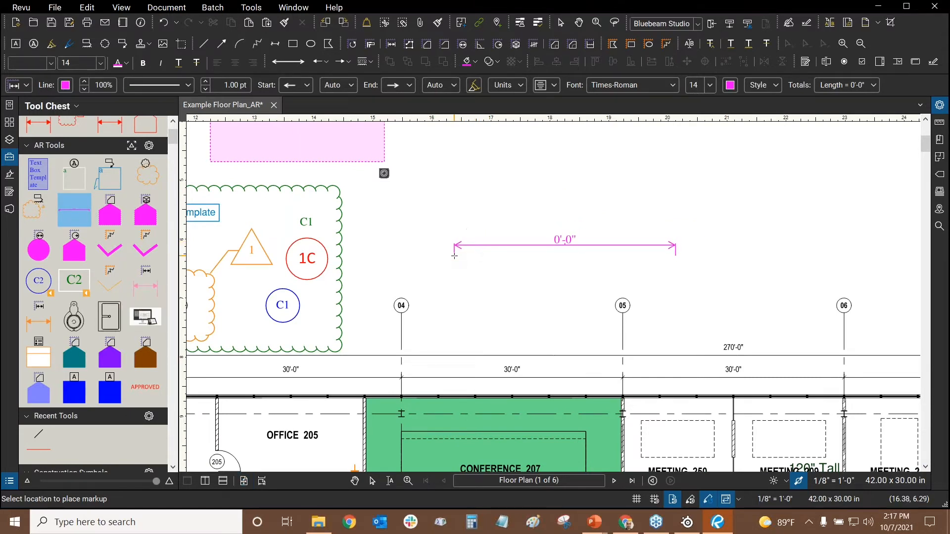
{"action": "left_click", "coordinate": [451, 252]}
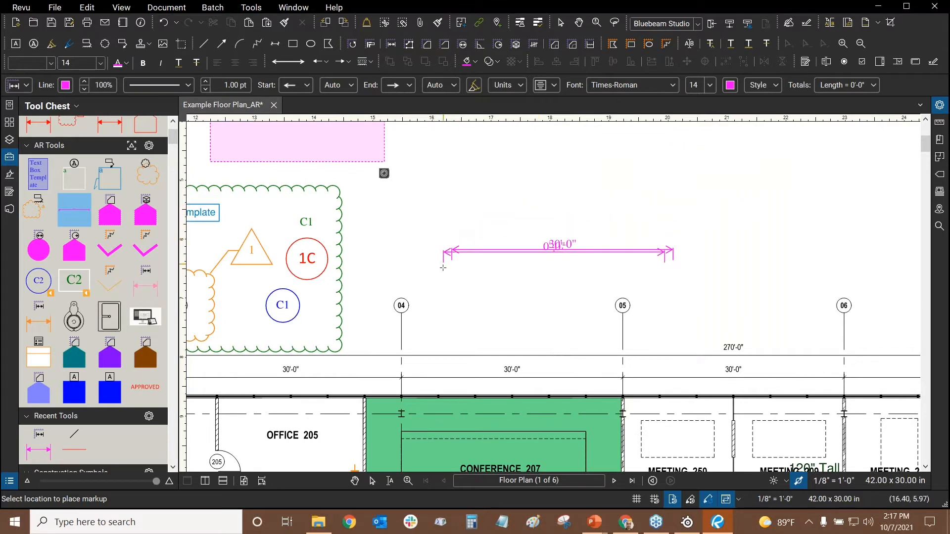
{"action": "key", "text": "Escape"}
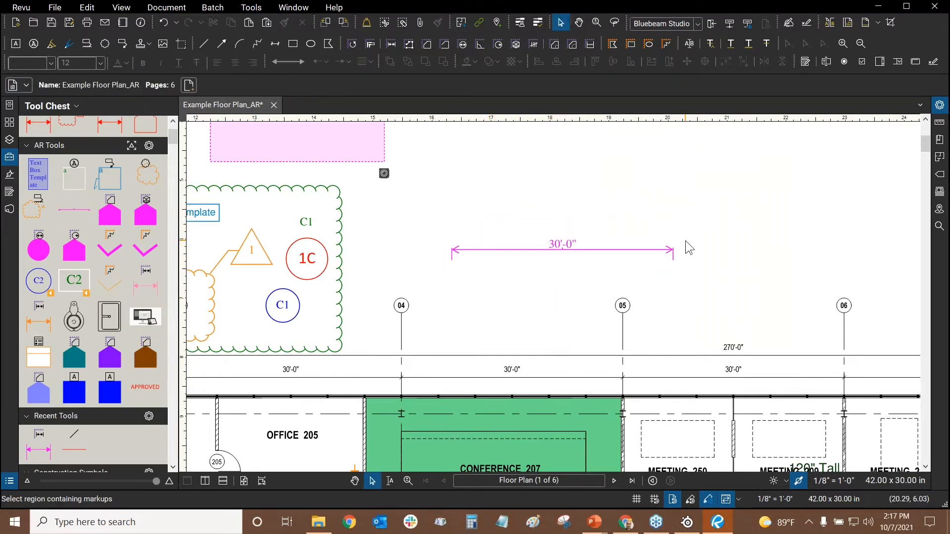
{"action": "left_click_drag", "start_coordinate": [663, 240], "coordinate": [595, 256]}
{"action": "left_click", "coordinate": [521, 269]}
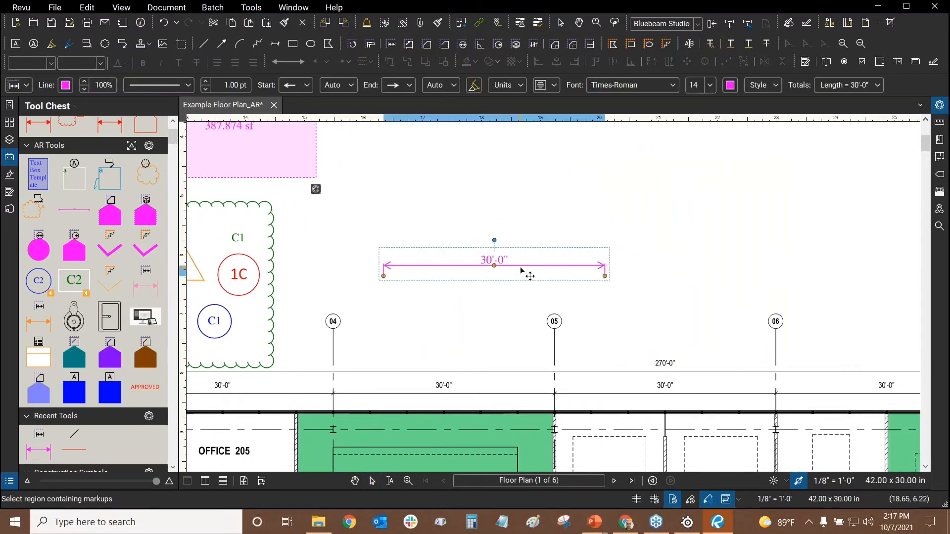
{"action": "left_click_drag", "start_coordinate": [460, 270], "coordinate": [422, 296]}
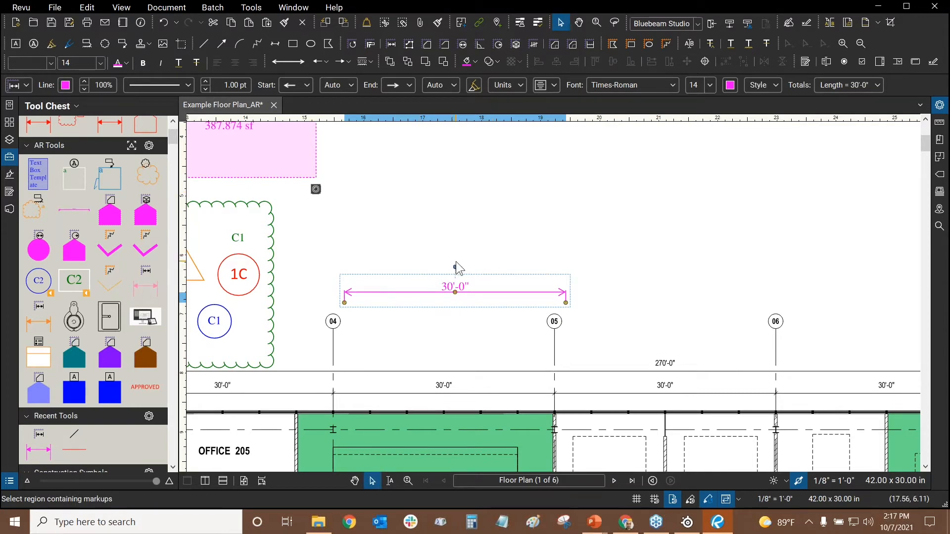
{"action": "scroll", "coordinate": [401, 300], "scroll_direction": "up", "scroll_amount": 3}
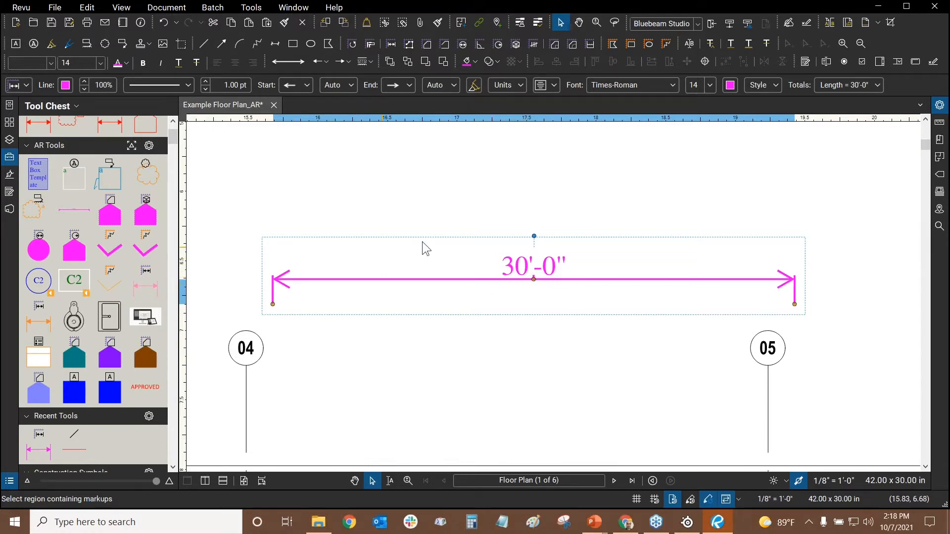
{"action": "scroll", "coordinate": [340, 275], "scroll_direction": "down", "scroll_amount": 5}
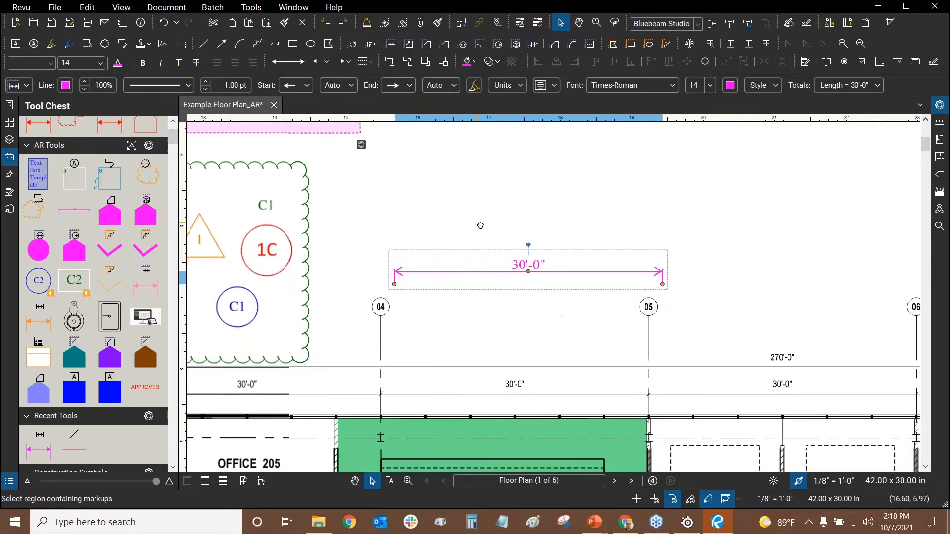
Delete the misplaced dimension and redraw a 30'-0" Interior dimension from bubble 04 to 05
{"action": "key", "text": "Delete"}
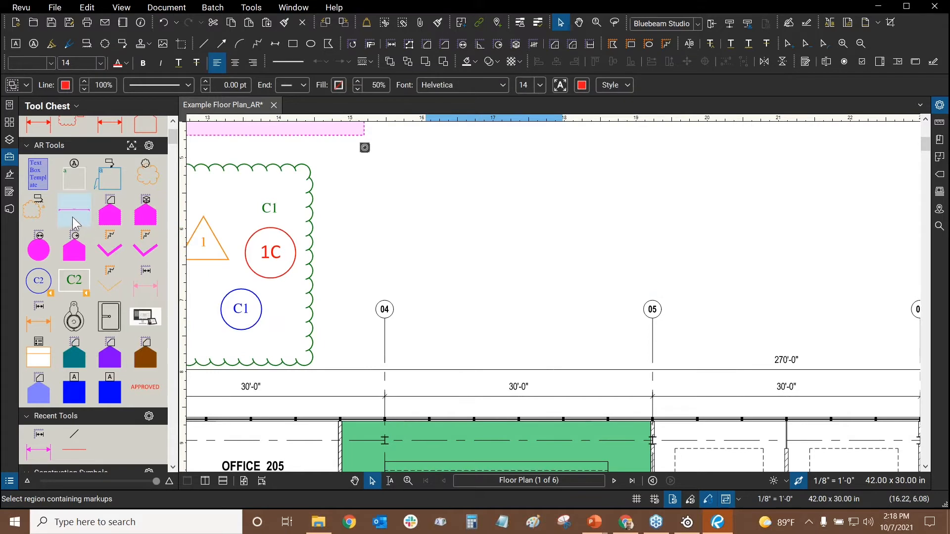
{"action": "left_click", "coordinate": [72, 216]}
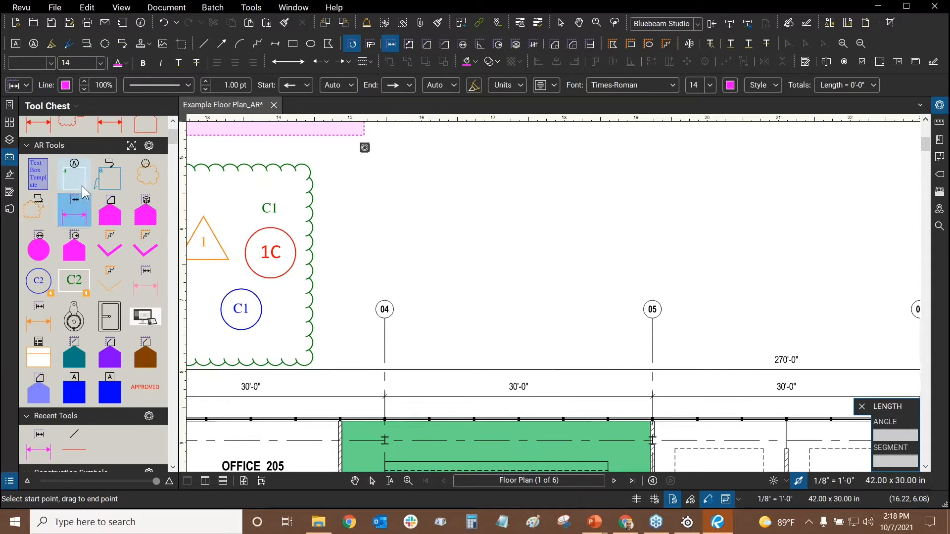
{"action": "left_click", "coordinate": [72, 222]}
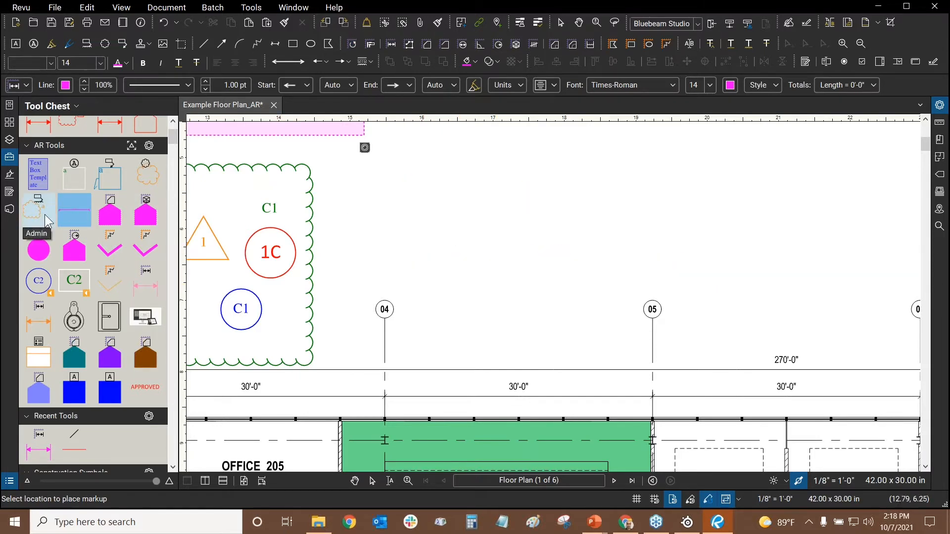
{"action": "left_click", "coordinate": [71, 207]}
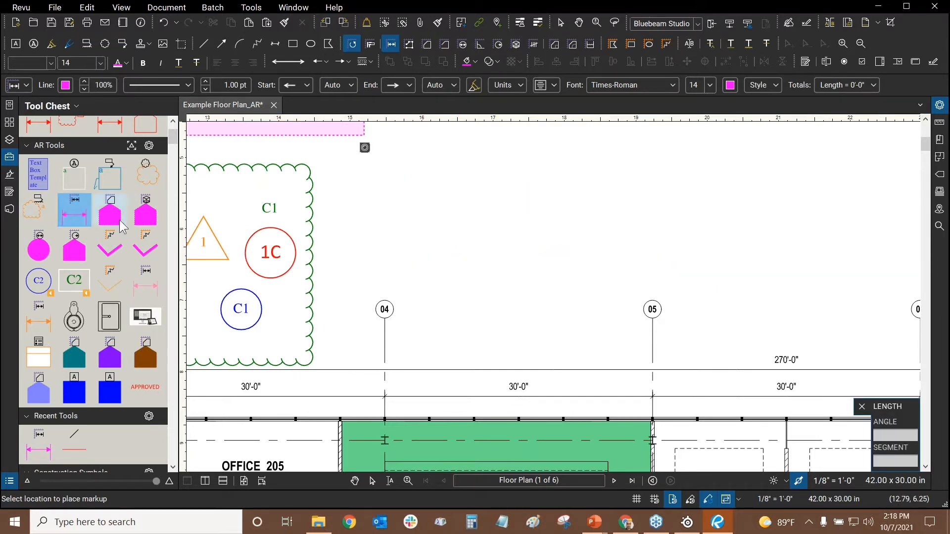
{"action": "left_click", "coordinate": [385, 301]}
{"action": "left_click_drag", "start_coordinate": [463, 268], "coordinate": [652, 300]}
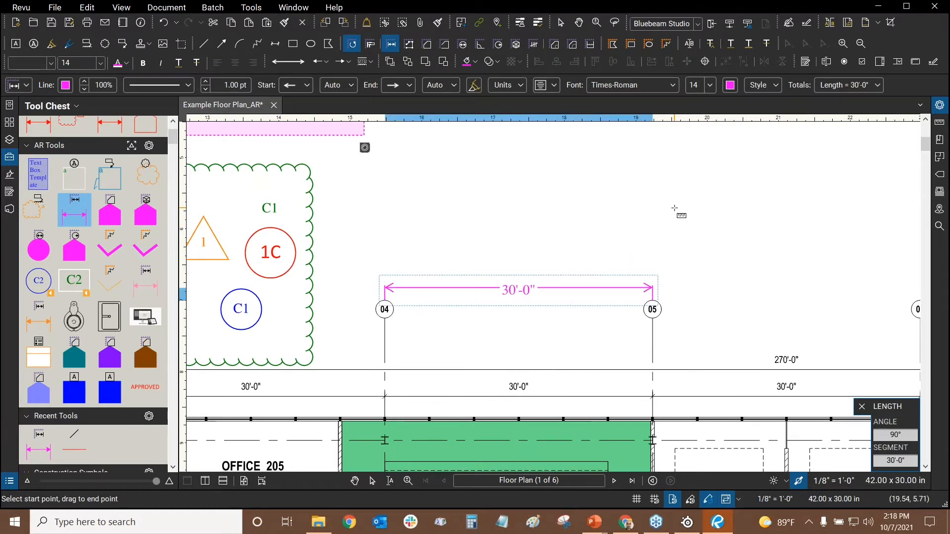
{"action": "key", "text": "Escape"}
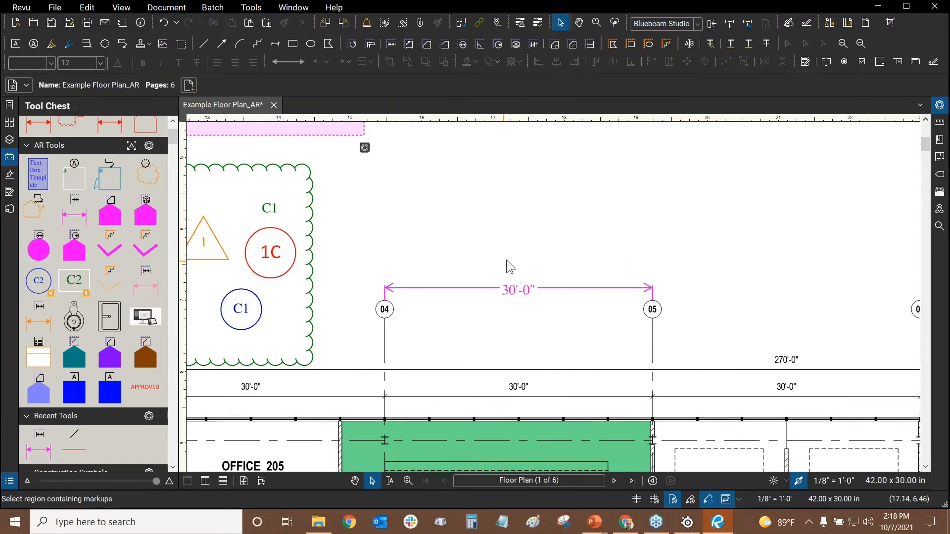
{"action": "scroll", "coordinate": [485, 267], "scroll_direction": "up", "scroll_amount": 3}
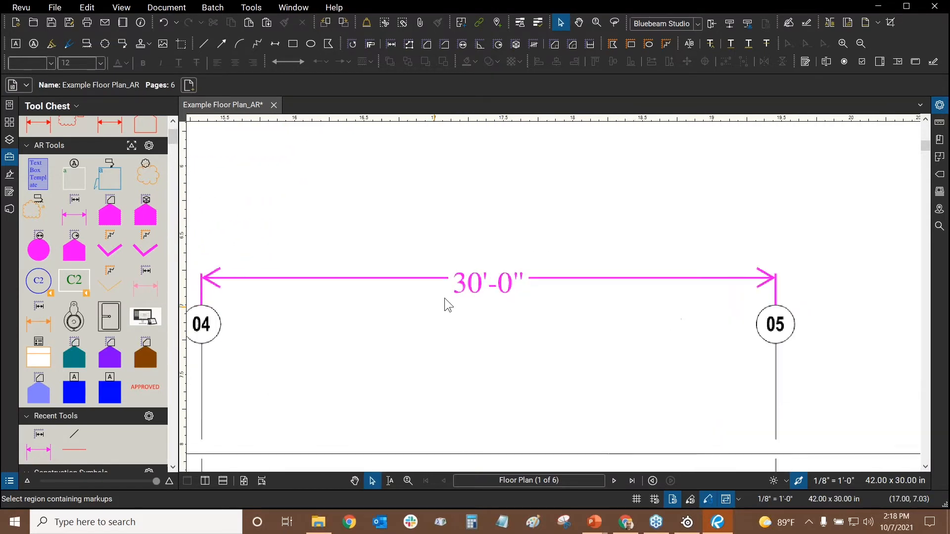
{"action": "left_click", "coordinate": [480, 281]}
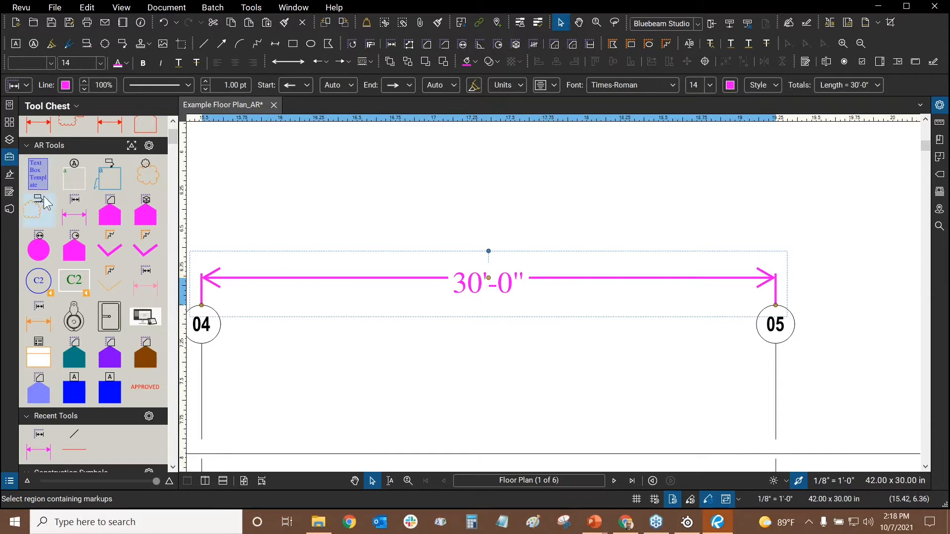
{"action": "left_click", "coordinate": [74, 210]}
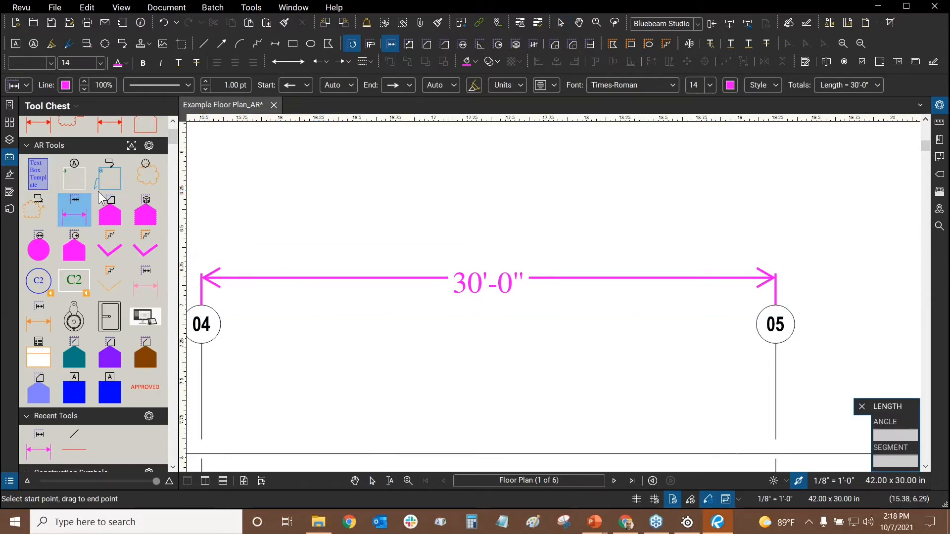
Place a second 30'-0" Interior dimension above the 04–05 dimension
{"action": "double_click", "coordinate": [52, 211]}
{"action": "left_click", "coordinate": [74, 207]}
{"action": "double_click", "coordinate": [74, 207]}
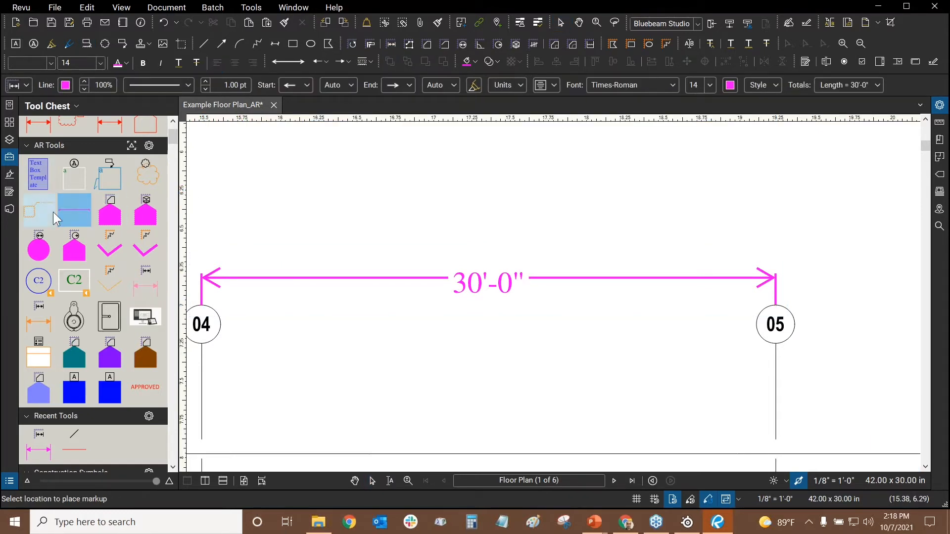
{"action": "double_click", "coordinate": [53, 211]}
{"action": "scroll", "coordinate": [386, 247], "scroll_direction": "down", "scroll_amount": 2}
{"action": "scroll", "coordinate": [388, 257], "scroll_direction": "down", "scroll_amount": 1}
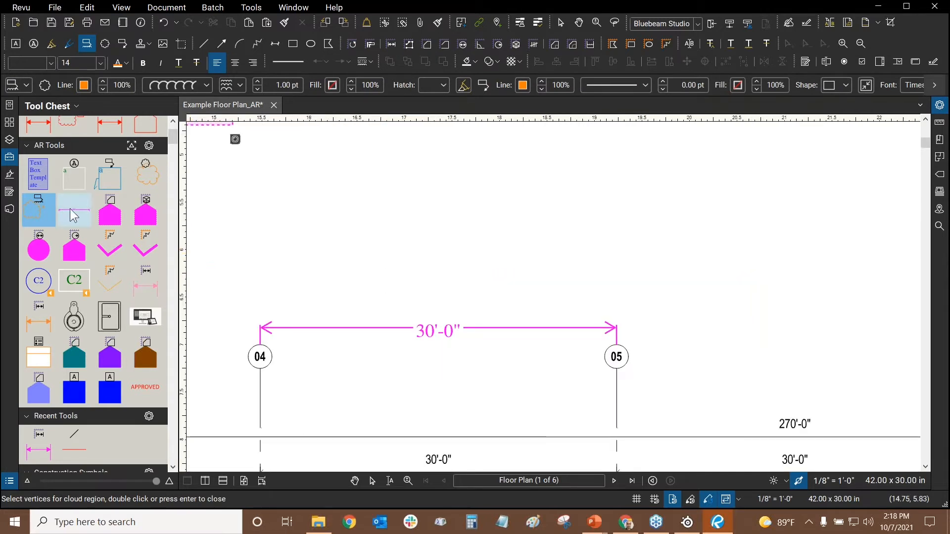
{"action": "left_click", "coordinate": [74, 211]}
{"action": "left_click", "coordinate": [341, 275]}
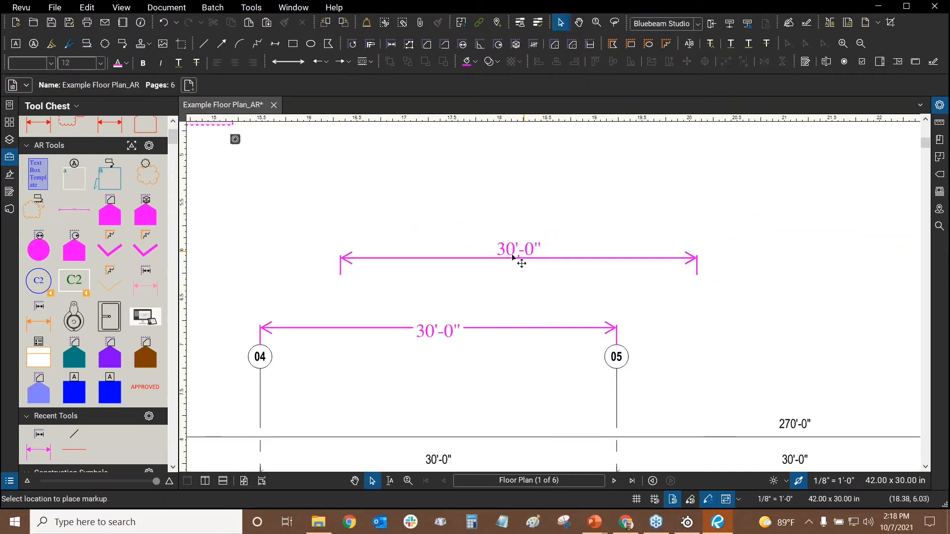
Bring both 30'-0" dimensions into view and select the upper one
{"action": "scroll", "coordinate": [520, 253], "scroll_direction": "up", "scroll_amount": 1}
{"action": "left_click_drag", "start_coordinate": [489, 223], "coordinate": [601, 191]}
{"action": "scroll", "coordinate": [639, 231], "scroll_direction": "up", "scroll_amount": 2}
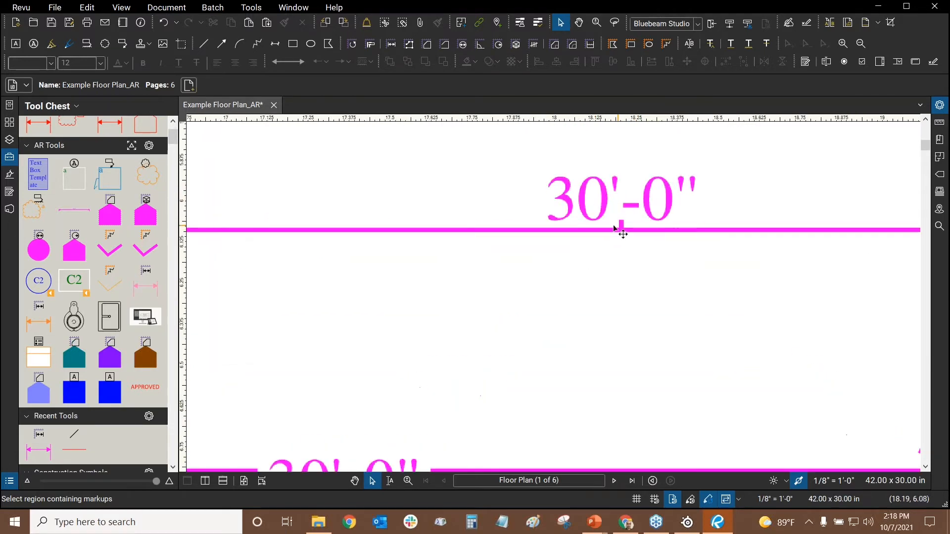
{"action": "scroll", "coordinate": [607, 262], "scroll_direction": "down", "scroll_amount": 2}
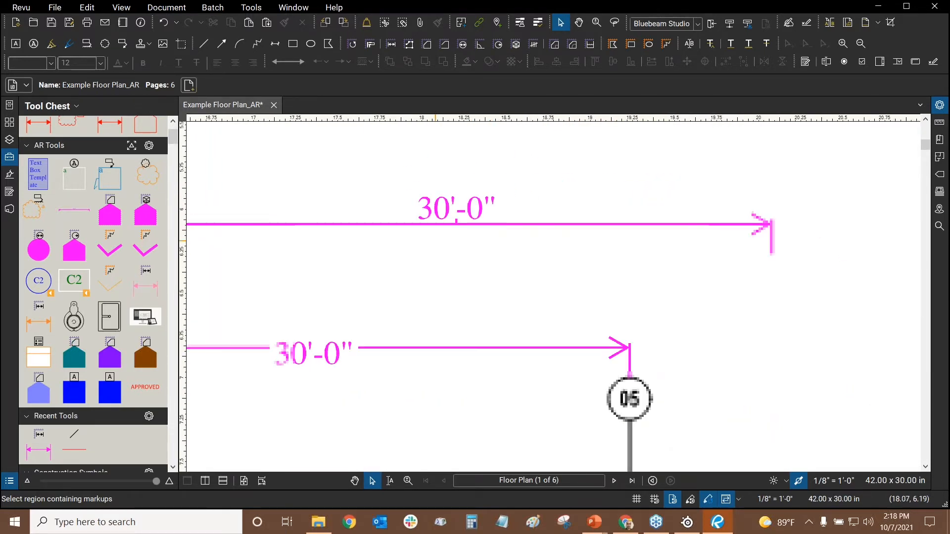
{"action": "left_click_drag", "start_coordinate": [526, 255], "coordinate": [621, 270]}
{"action": "scroll", "coordinate": [525, 230], "scroll_direction": "down", "scroll_amount": 1}
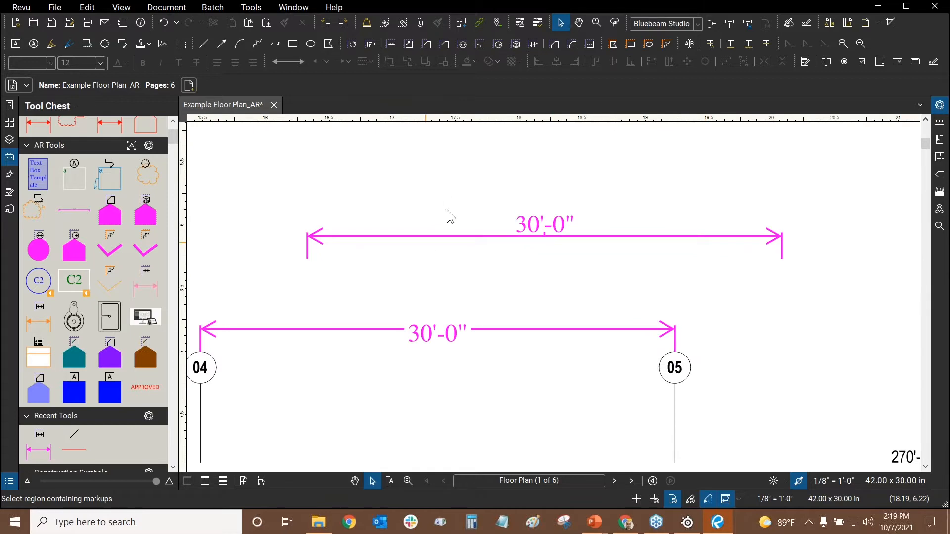
{"action": "scroll", "coordinate": [536, 229], "scroll_direction": "up", "scroll_amount": 1}
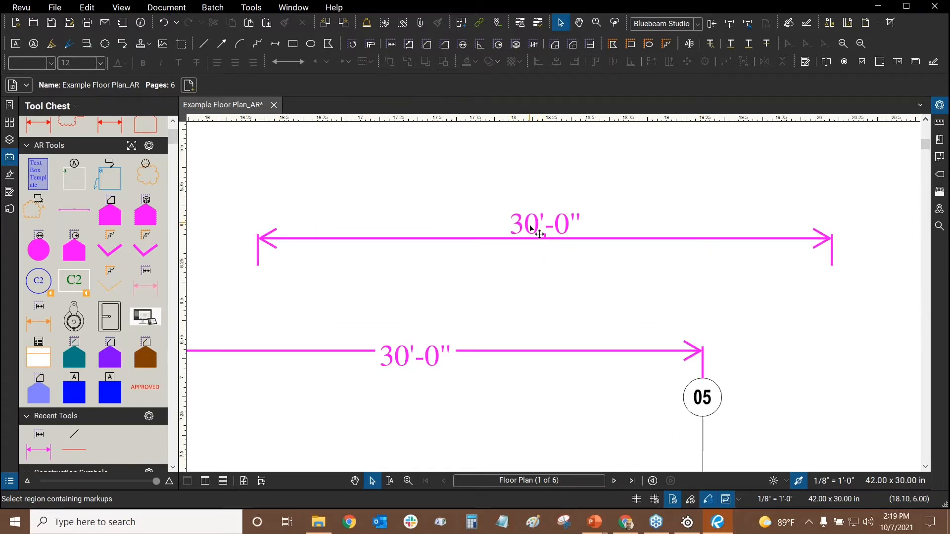
{"action": "left_click", "coordinate": [531, 229]}
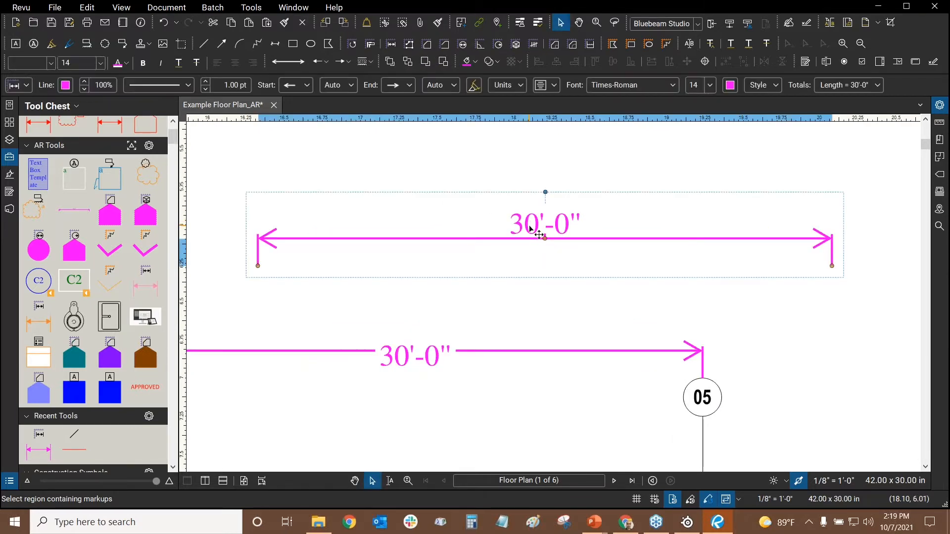
Uncheck Show Caption Leader Line for the upper dimension and review its caption options
{"action": "left_click", "coordinate": [938, 105]}
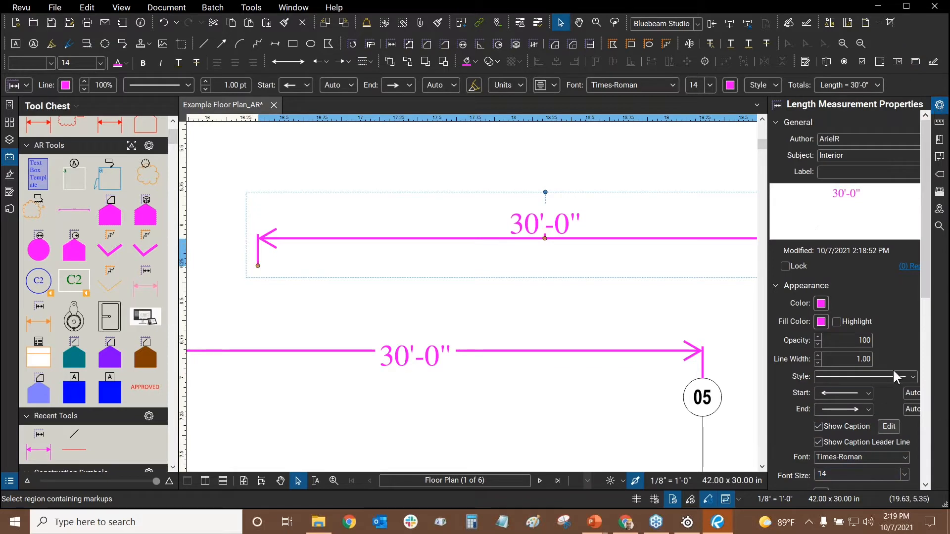
{"action": "scroll", "coordinate": [891, 277], "scroll_direction": "down", "scroll_amount": 3}
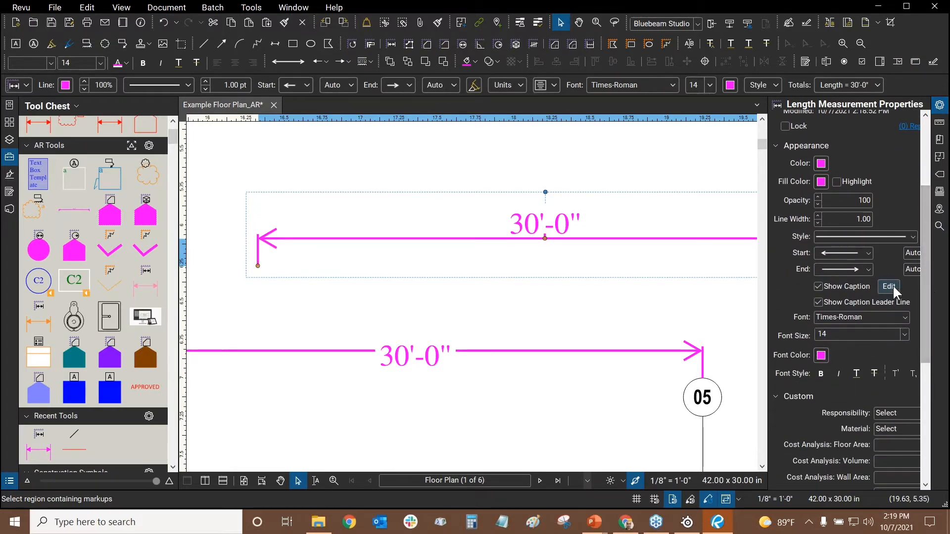
{"action": "left_click", "coordinate": [822, 302]}
{"action": "scroll", "coordinate": [565, 247], "scroll_direction": "up", "scroll_amount": 4}
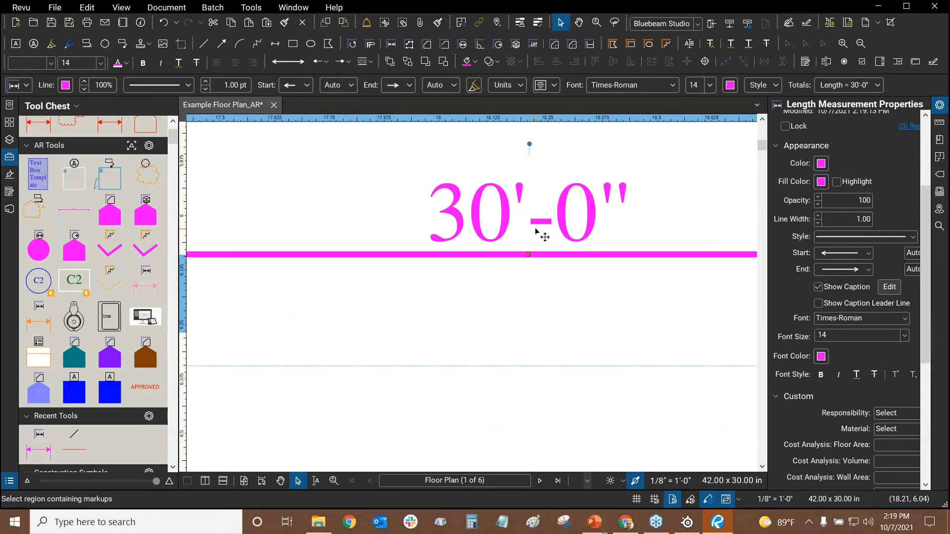
{"action": "scroll", "coordinate": [536, 231], "scroll_direction": "down", "scroll_amount": 4}
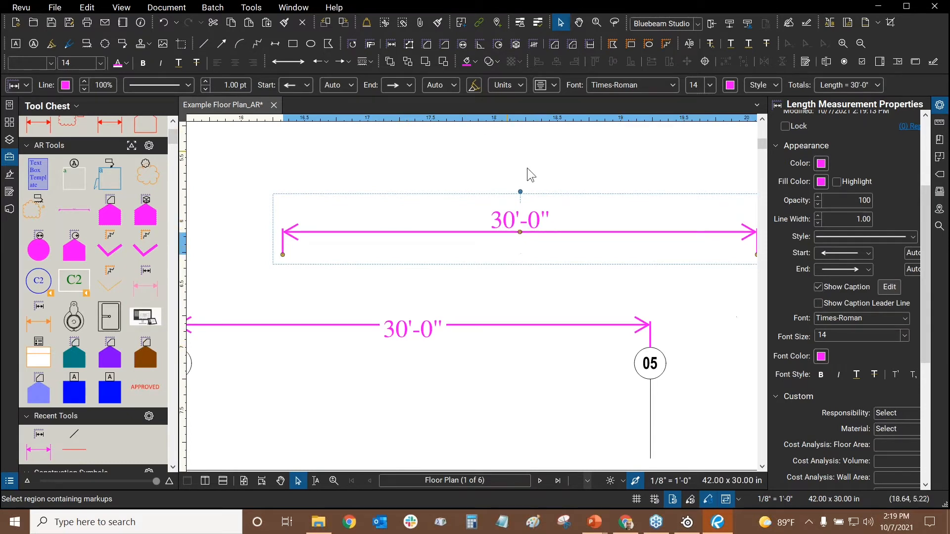
{"action": "left_click", "coordinate": [885, 295]}
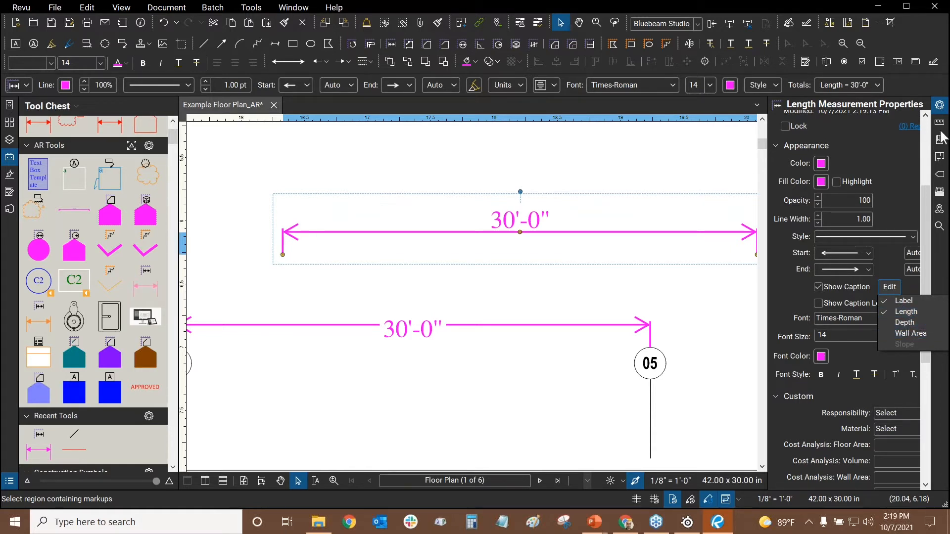
{"action": "left_click", "coordinate": [597, 141]}
{"action": "left_click", "coordinate": [537, 217]}
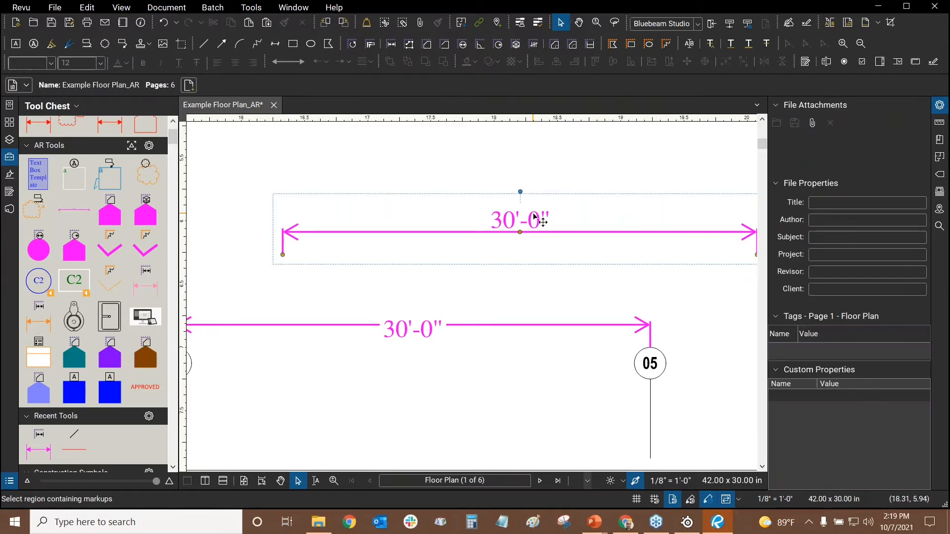
Open Measurements and select Office 206's 9'-2 1/4" Wall Paint measurement
{"action": "left_click", "coordinate": [939, 122]}
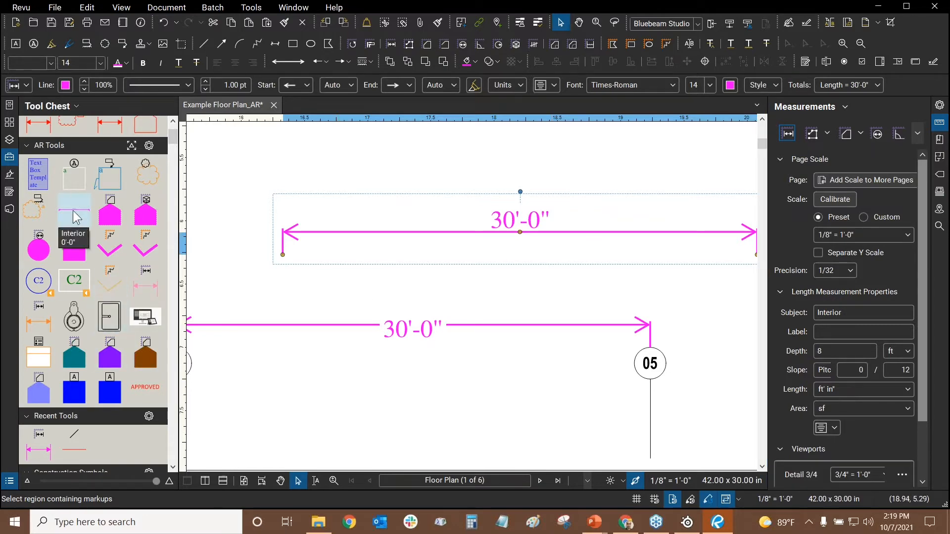
{"action": "scroll", "coordinate": [499, 292], "scroll_direction": "down", "scroll_amount": 5}
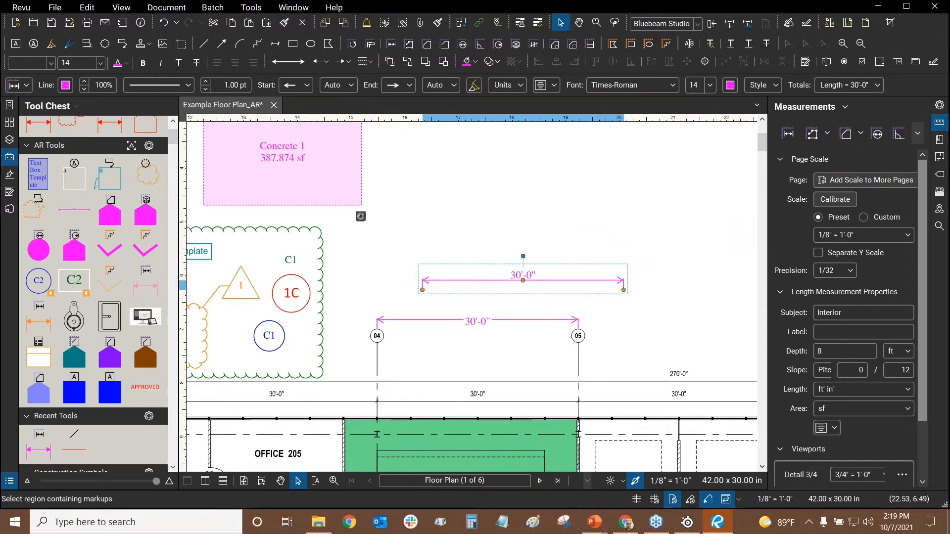
{"action": "left_click_drag", "start_coordinate": [519, 324], "coordinate": [699, 59]}
{"action": "scroll", "coordinate": [533, 268], "scroll_direction": "up", "scroll_amount": 5}
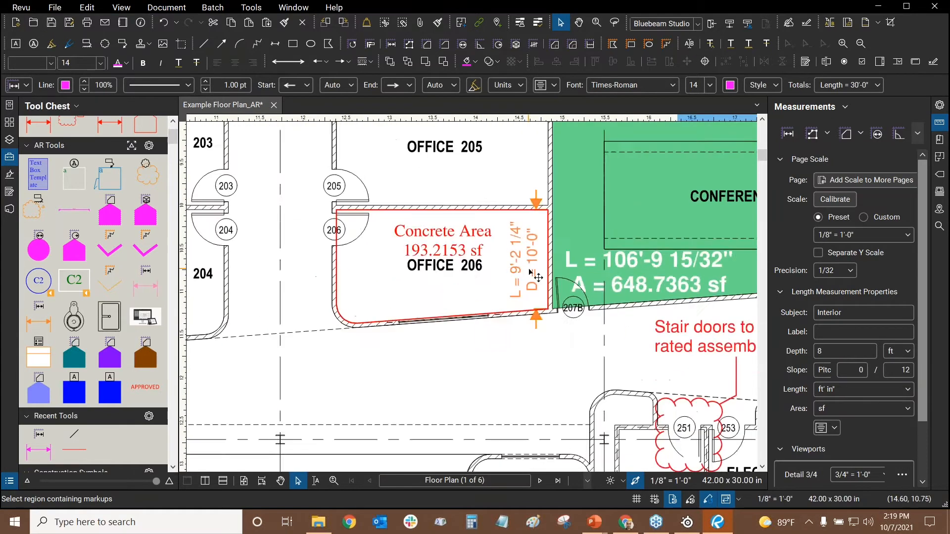
{"action": "left_click", "coordinate": [533, 267]}
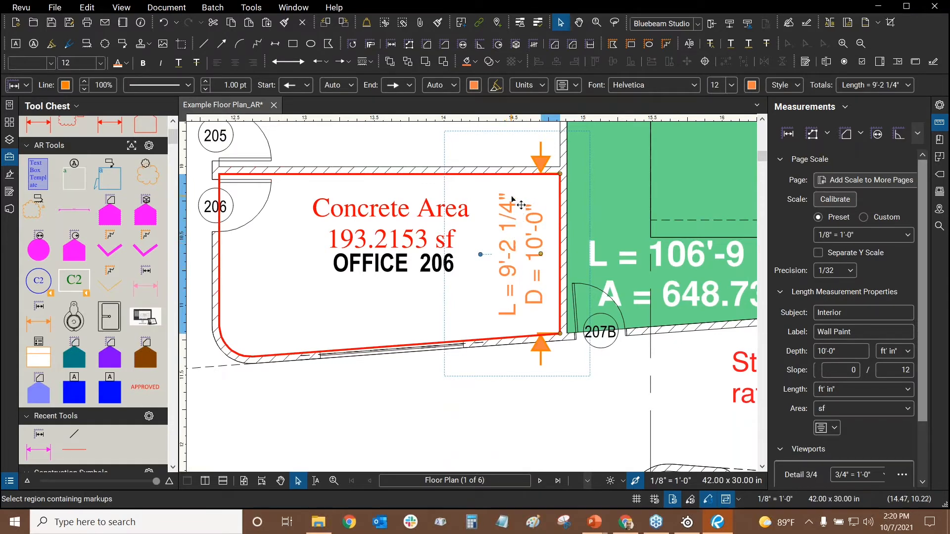
Open the Markups List and widen the Cost Analysis: Wall Area and Material columns
{"action": "left_click", "coordinate": [9, 481]}
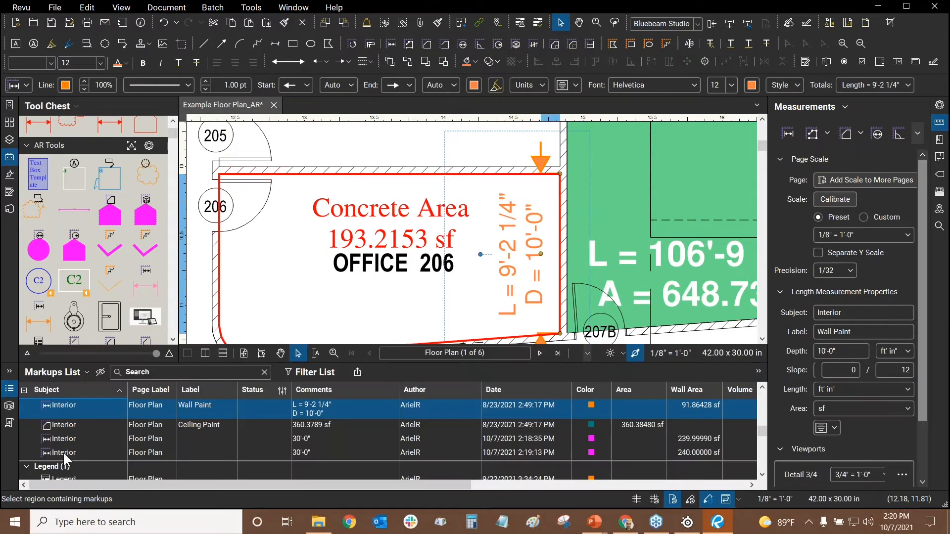
{"action": "left_click_drag", "start_coordinate": [383, 486], "coordinate": [660, 495]}
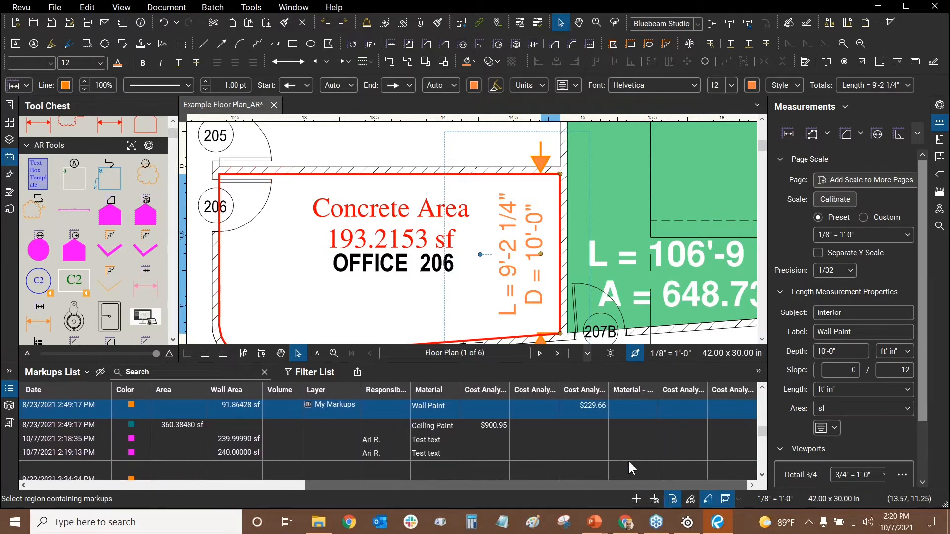
{"action": "left_click_drag", "start_coordinate": [608, 389], "coordinate": [653, 394]}
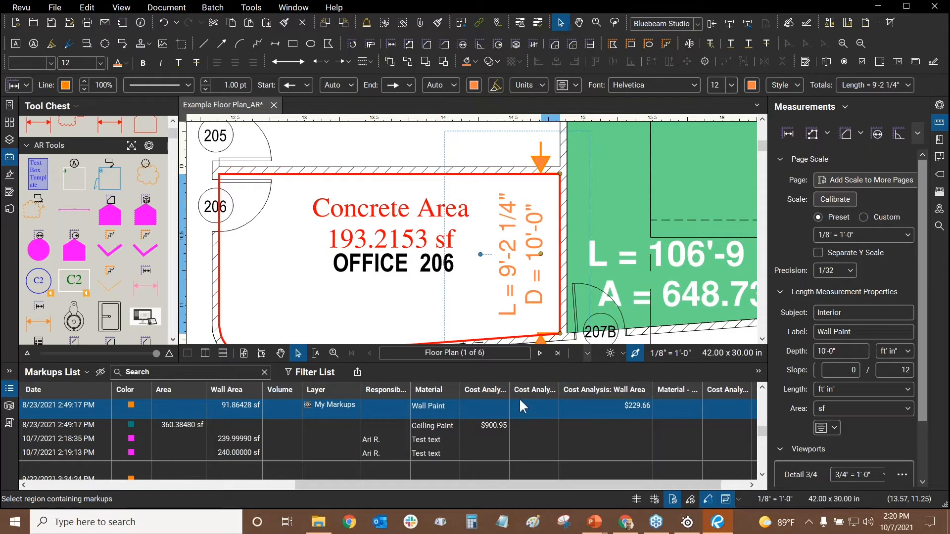
{"action": "left_click_drag", "start_coordinate": [469, 392], "coordinate": [484, 393]}
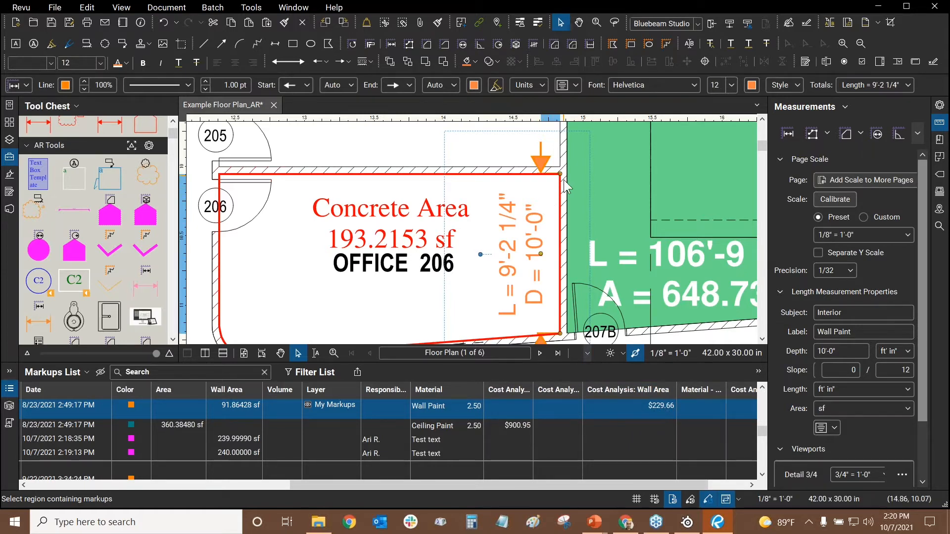
Delete the upper 30'-0" dimension, leaving the one between bubbles 04 and 05
{"action": "scroll", "coordinate": [594, 223], "scroll_direction": "down", "scroll_amount": 5}
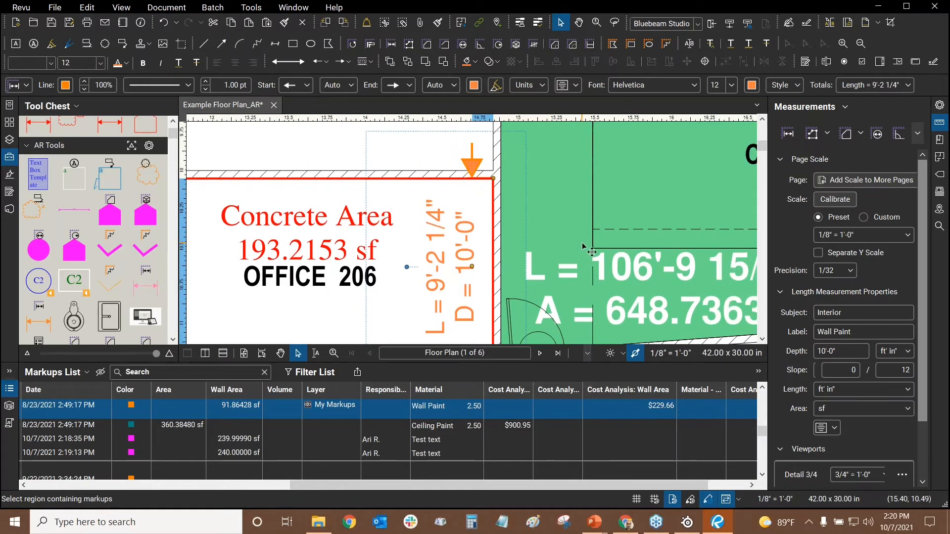
{"action": "left_click_drag", "start_coordinate": [620, 161], "coordinate": [465, 305]}
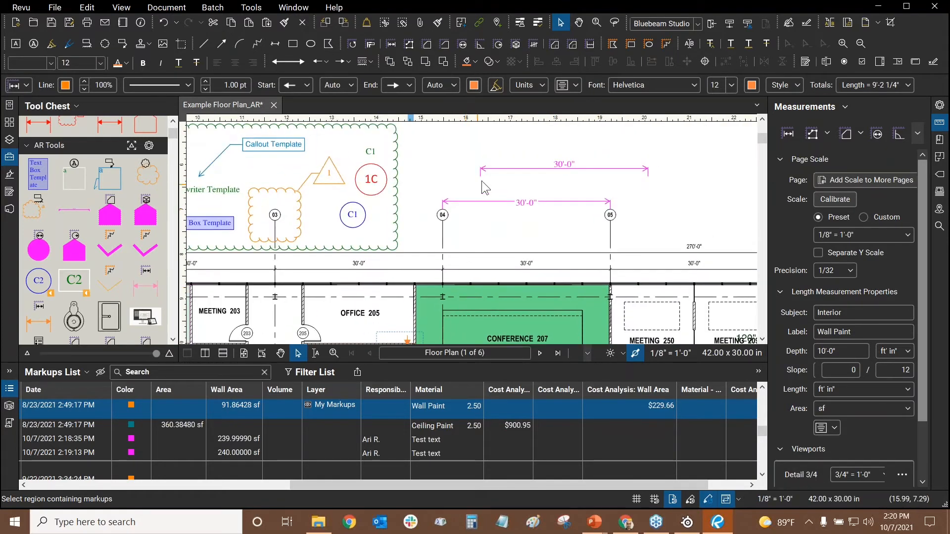
{"action": "left_click_drag", "start_coordinate": [483, 182], "coordinate": [438, 192]}
{"action": "scroll", "coordinate": [519, 174], "scroll_direction": "up", "scroll_amount": 2}
{"action": "scroll", "coordinate": [464, 220], "scroll_direction": "down", "scroll_amount": 1}
{"action": "scroll", "coordinate": [449, 180], "scroll_direction": "up", "scroll_amount": 1}
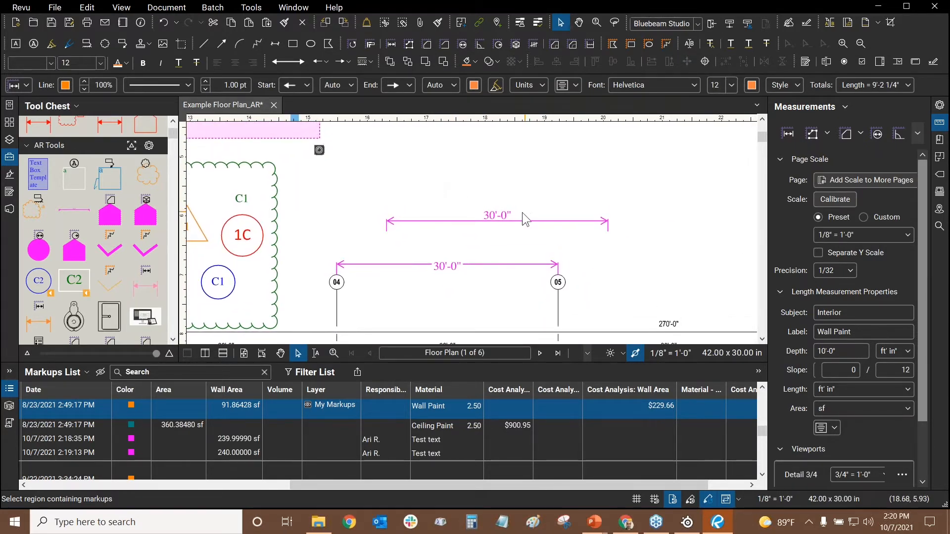
{"action": "left_click", "coordinate": [504, 222]}
{"action": "key", "text": "Delete"}
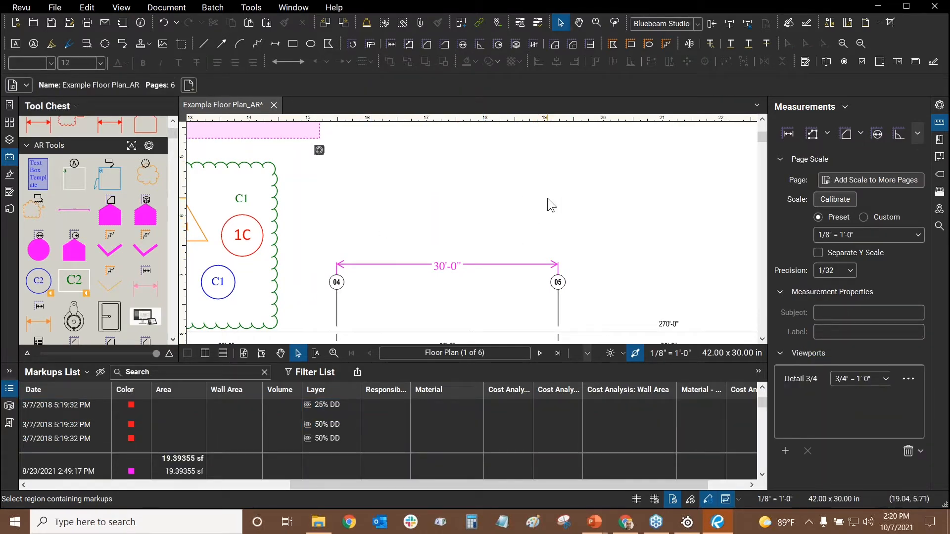
{"action": "key", "text": "alt+Tab"}
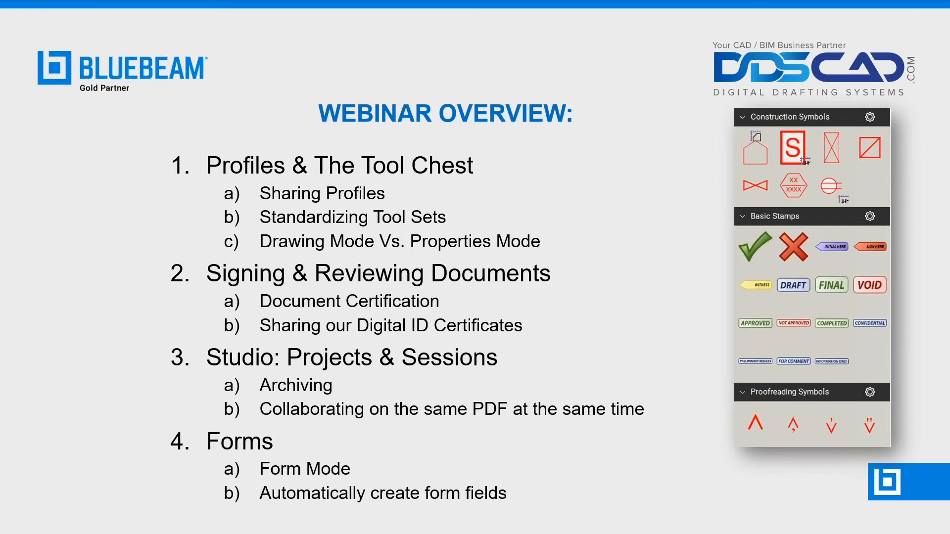
Return from the PowerPoint slide to Revu and fit the whole Floor Plan sheet in view
{"action": "key", "text": "alt+Tab"}
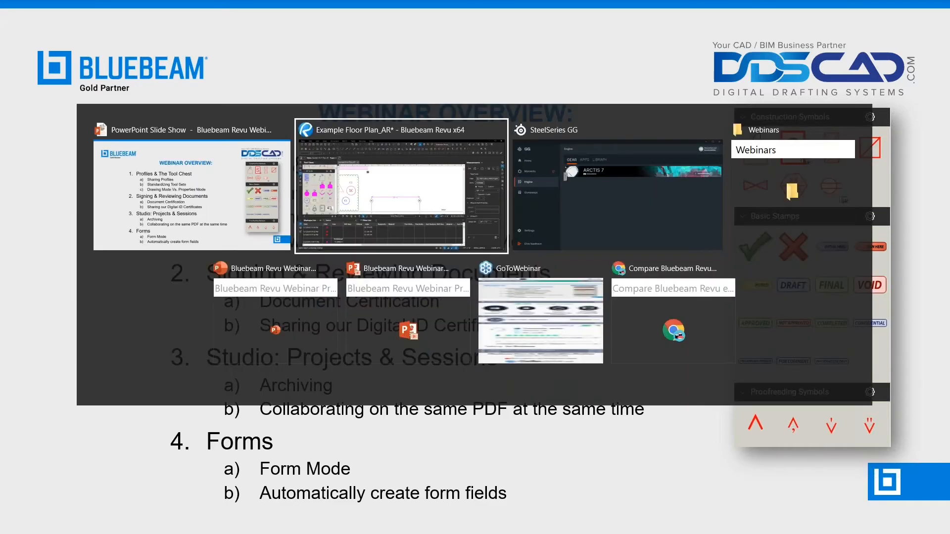
{"action": "key", "text": "ctrl+0"}
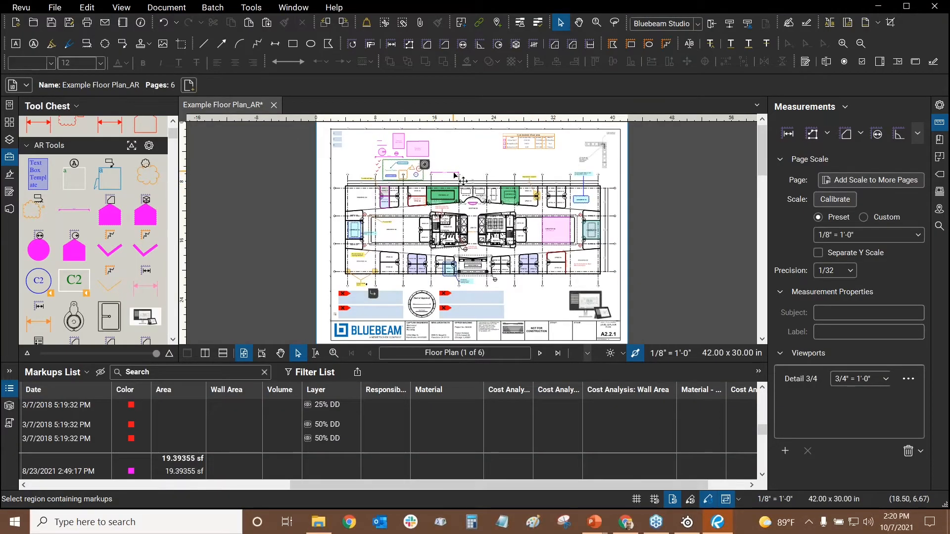
Remove the accidentally pasted length measurement and clear the selection
{"action": "key", "text": "ctrl+v"}
{"action": "key", "text": "Delete"}
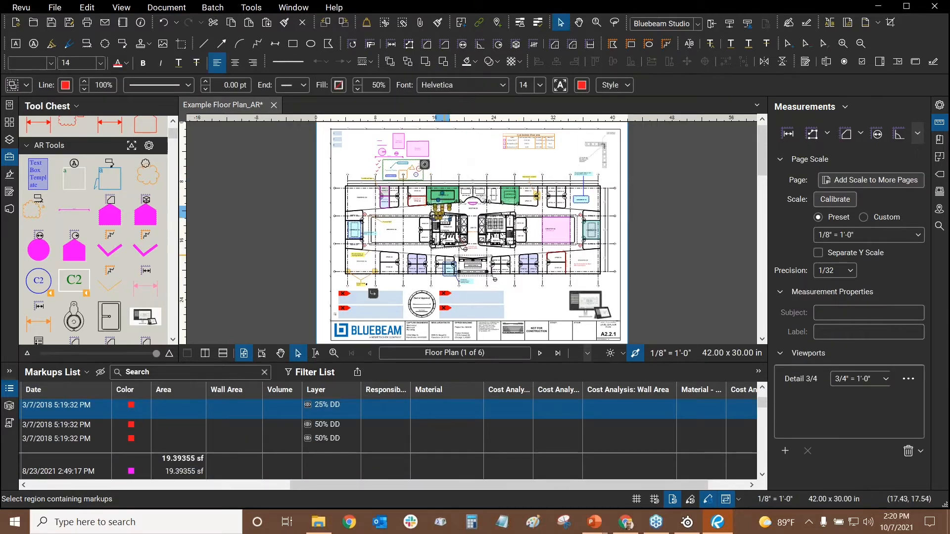
{"action": "left_click_drag", "start_coordinate": [462, 270], "coordinate": [507, 239]}
{"action": "left_click", "coordinate": [581, 269]}
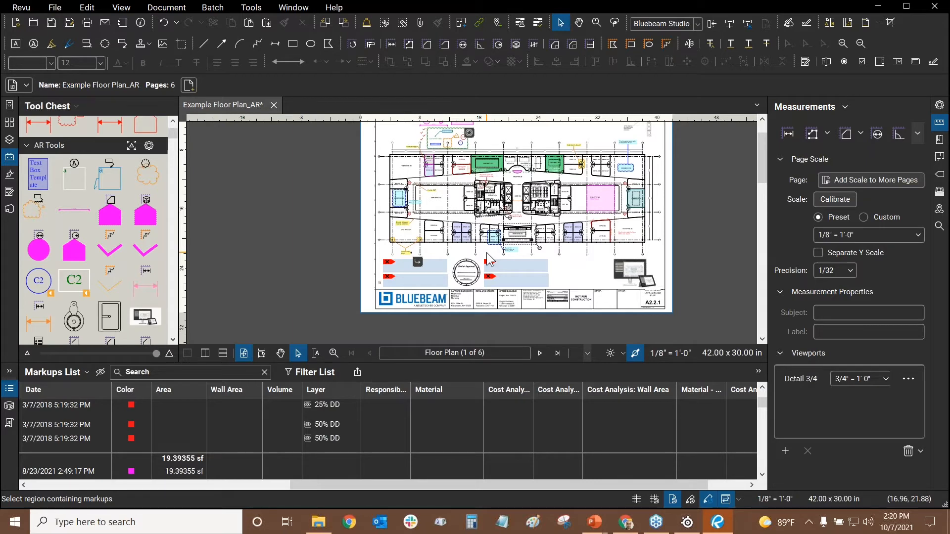
Zoom in on the Seal of Approval and title block and bring up the Tools menu
{"action": "scroll", "coordinate": [490, 258], "scroll_direction": "up", "scroll_amount": 2}
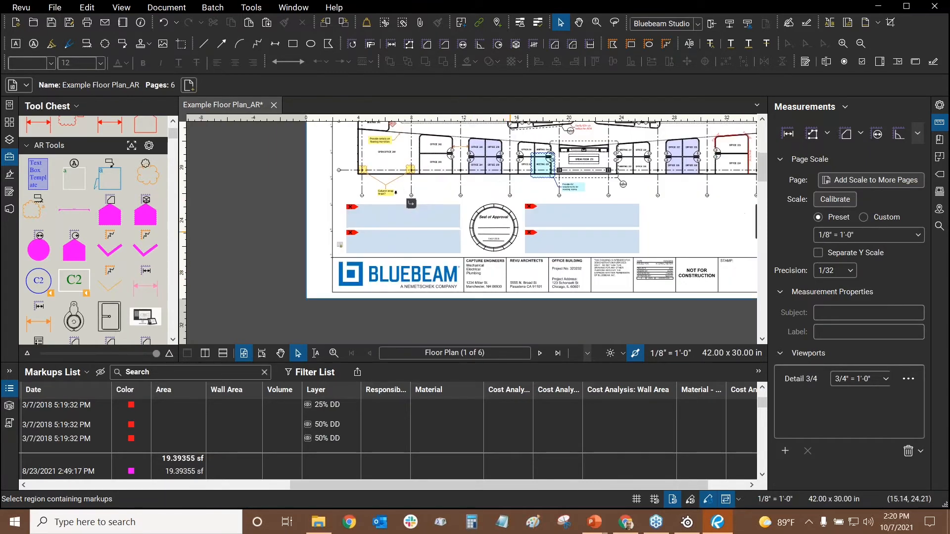
{"action": "scroll", "coordinate": [509, 225], "scroll_direction": "up", "scroll_amount": 2}
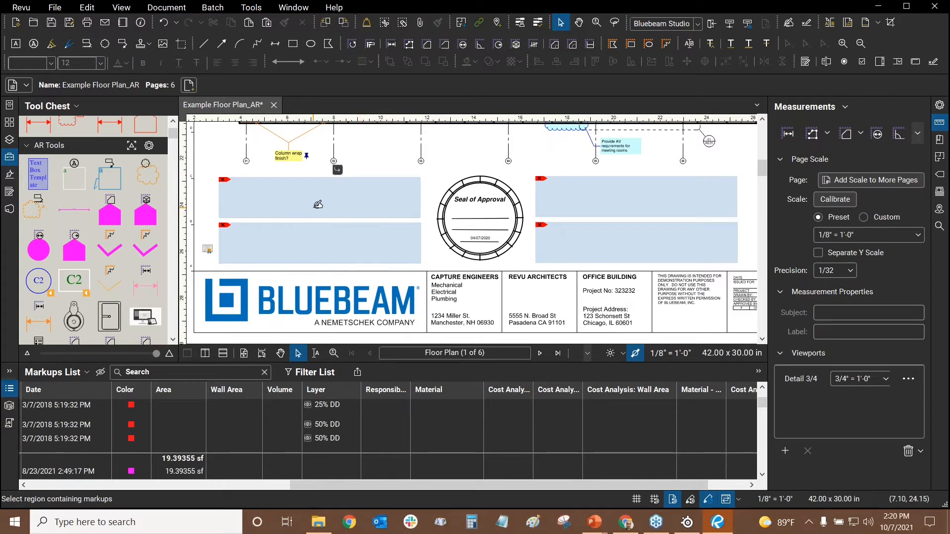
{"action": "left_click", "coordinate": [251, 7]}
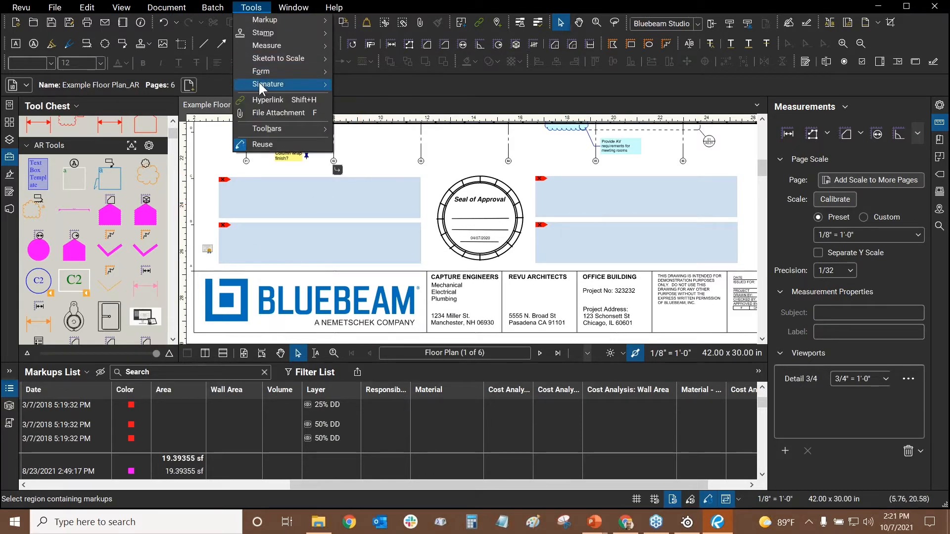
Draw a Sign Document signature field to the right of the seal, cancelling the Sign dialog
{"action": "mouse_move", "coordinate": [259, 82]}
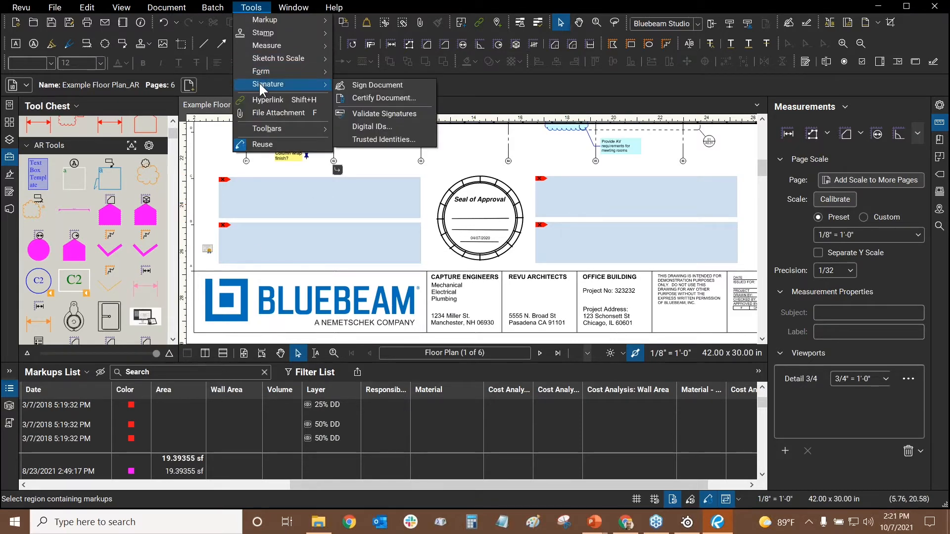
{"action": "left_click", "coordinate": [354, 88]}
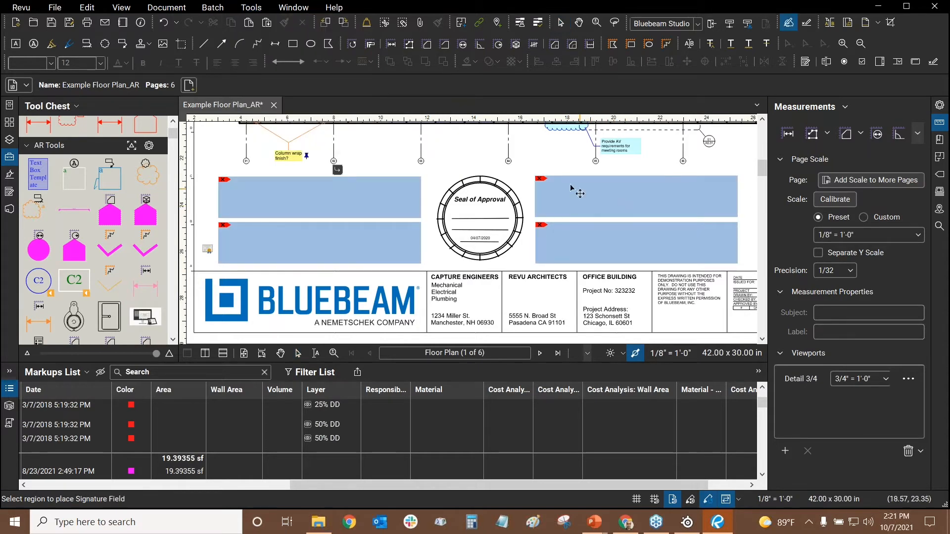
{"action": "scroll", "coordinate": [518, 186], "scroll_direction": "right", "scroll_amount": 5}
{"action": "left_click_drag", "start_coordinate": [519, 185], "coordinate": [644, 241]}
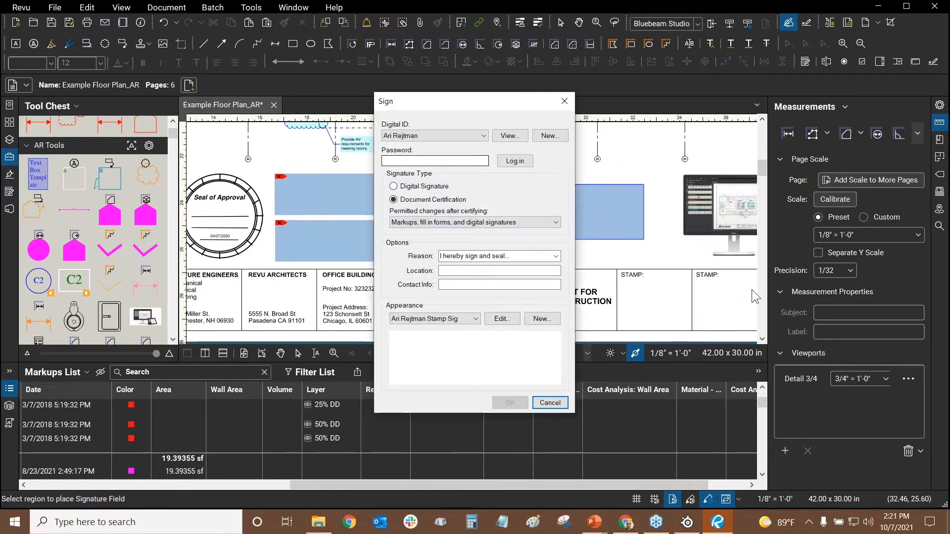
{"action": "left_click", "coordinate": [564, 101]}
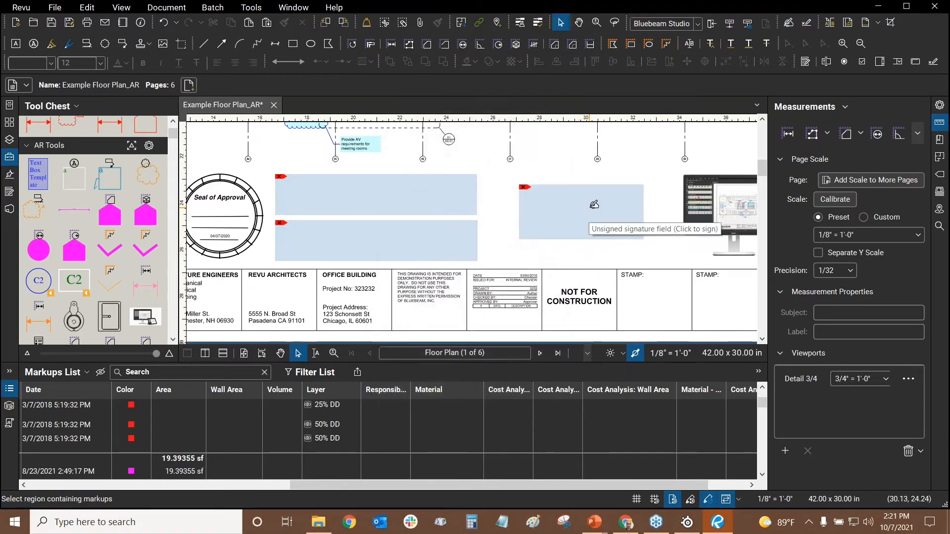
Reopen the Sign dialog from the unsigned field, cancel it, and show the Signatures panel
{"action": "left_click_drag", "start_coordinate": [580, 175], "coordinate": [555, 183]}
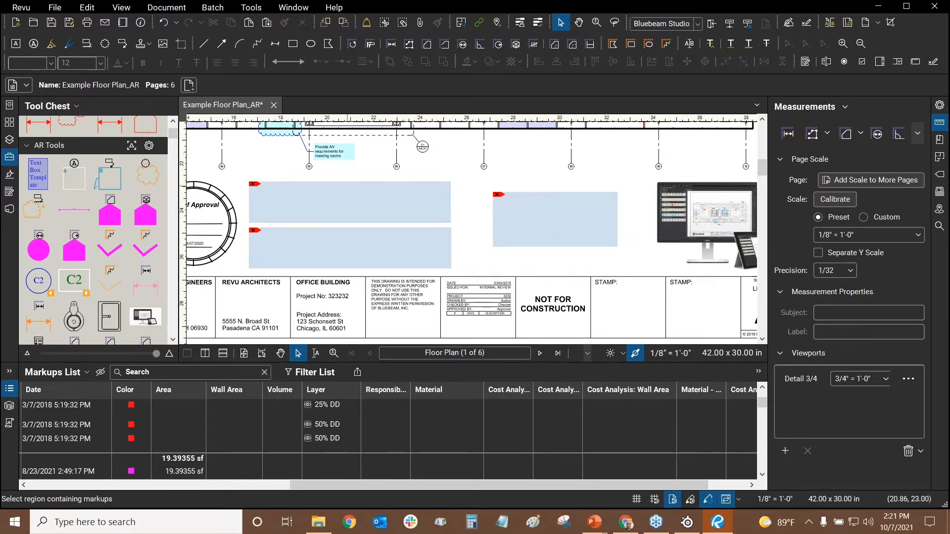
{"action": "left_click", "coordinate": [545, 219]}
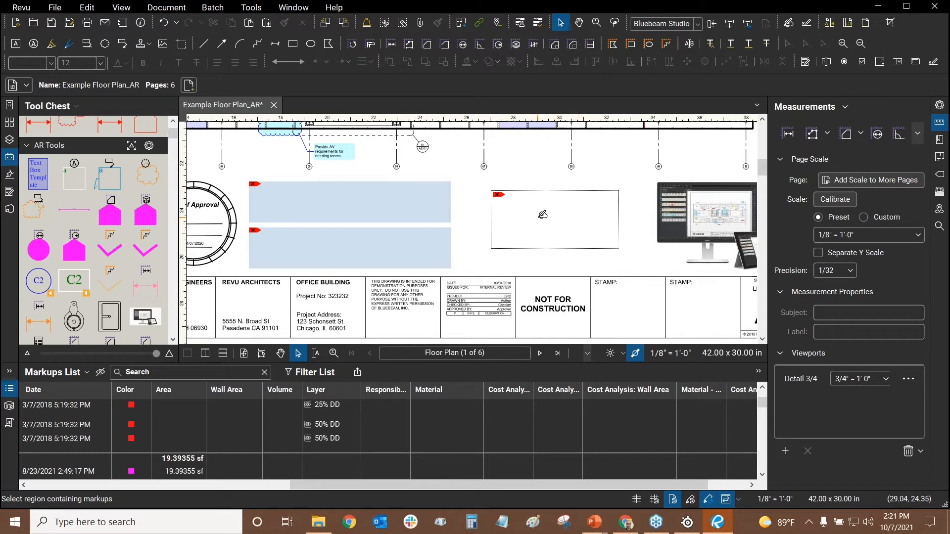
{"action": "left_click", "coordinate": [546, 219]}
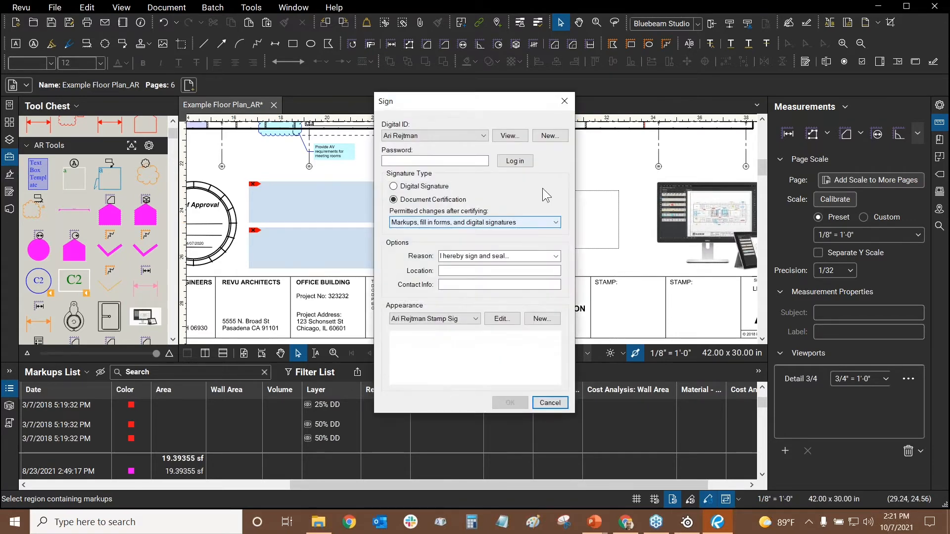
{"action": "left_click", "coordinate": [562, 101]}
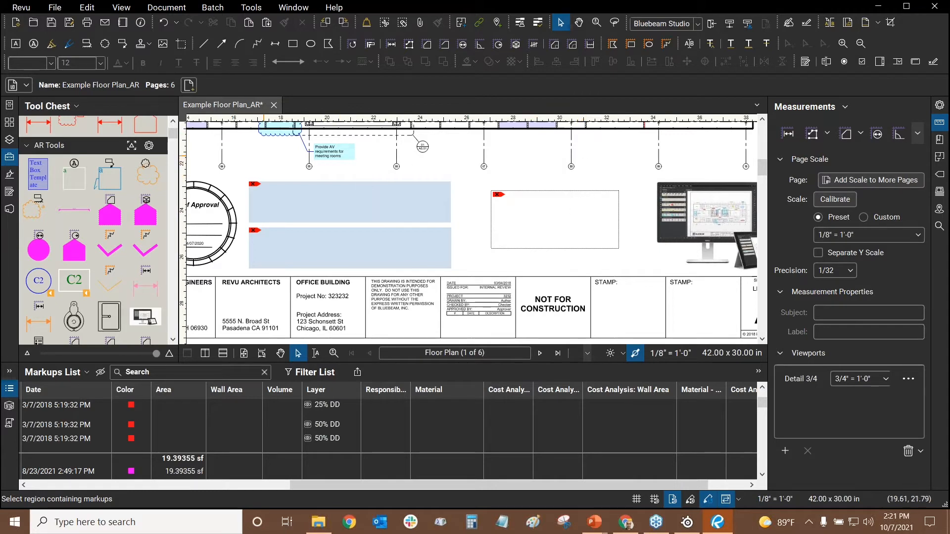
{"action": "left_click", "coordinate": [10, 177]}
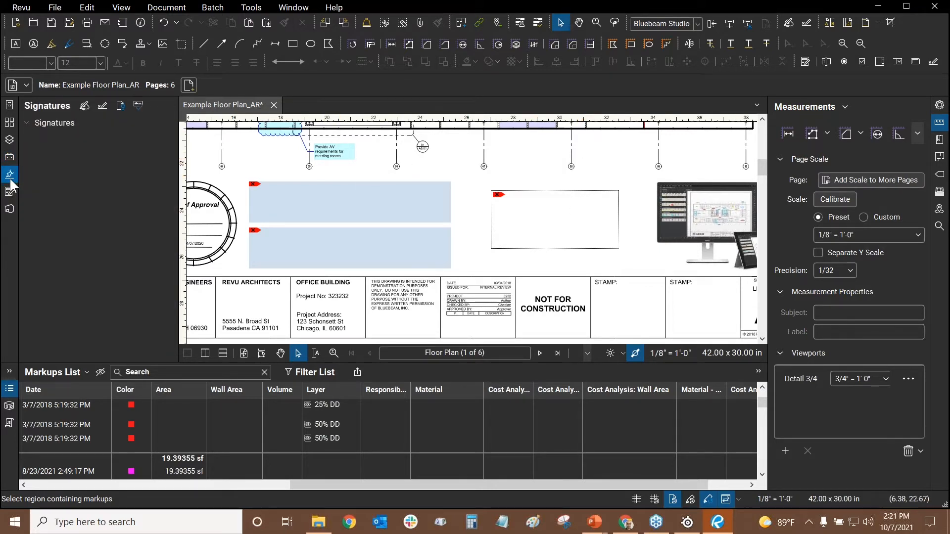
Show the Forms panel listing page 1's Text1–Text3 and Signature1–Signature5 fields
{"action": "left_click", "coordinate": [103, 105]}
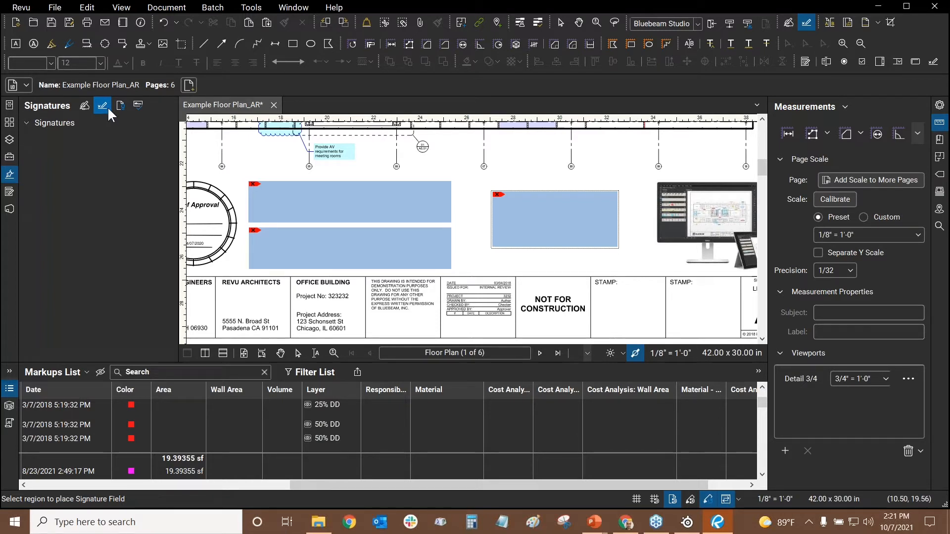
{"action": "left_click_drag", "start_coordinate": [464, 155], "coordinate": [478, 174]}
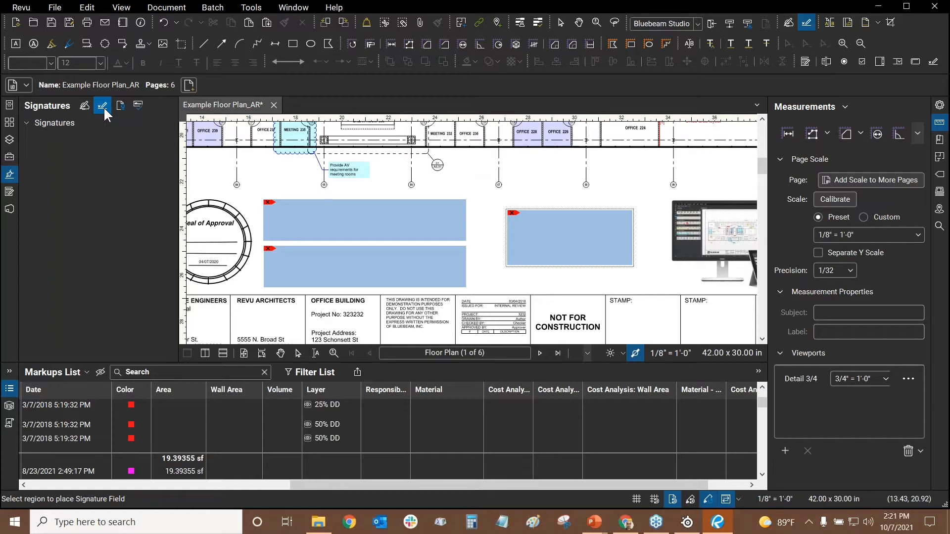
{"action": "left_click", "coordinate": [10, 193]}
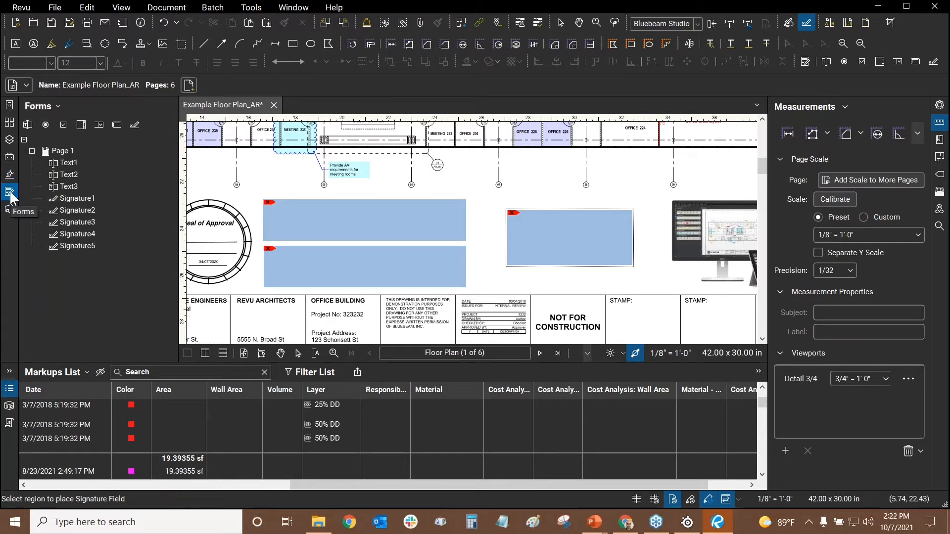
Select Text1, Text2 and Text3 in the Forms tree to locate them on the sheet
{"action": "left_click", "coordinate": [68, 162]}
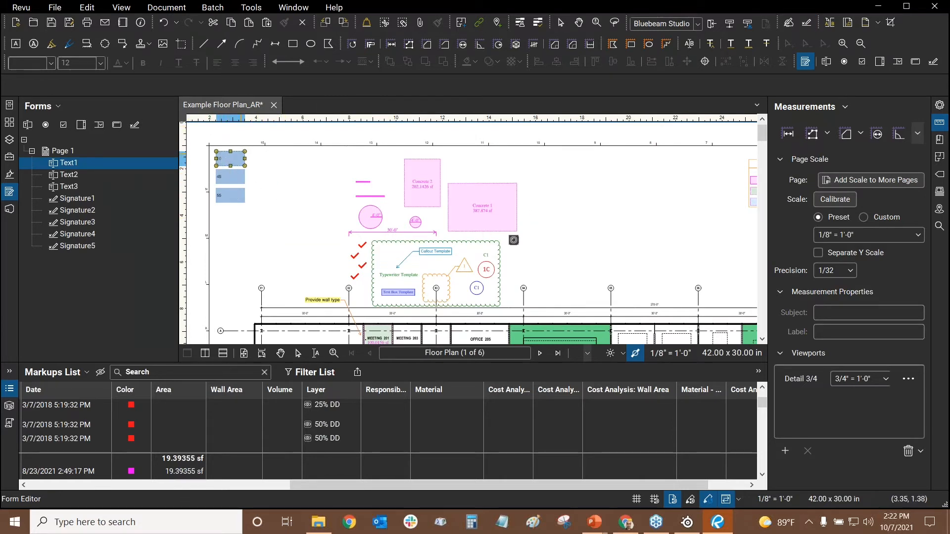
{"action": "left_click", "coordinate": [235, 163]}
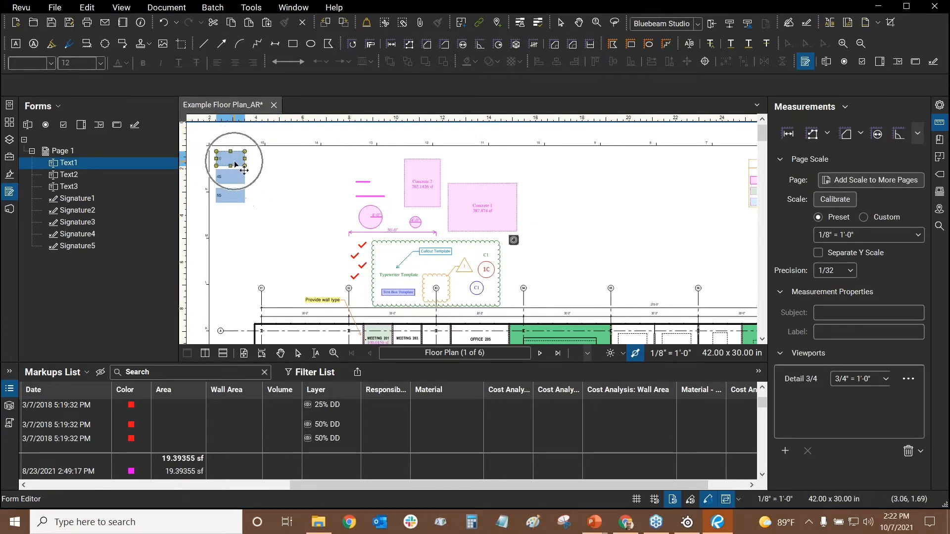
{"action": "left_click", "coordinate": [64, 176]}
{"action": "left_click", "coordinate": [72, 186]}
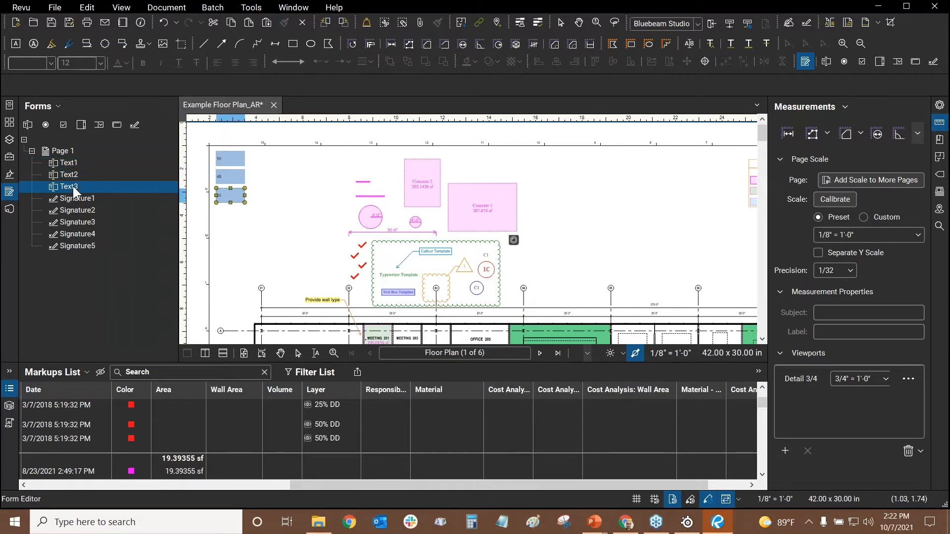
Find the Signature5 field on the sheet and delete it
{"action": "left_click", "coordinate": [80, 244]}
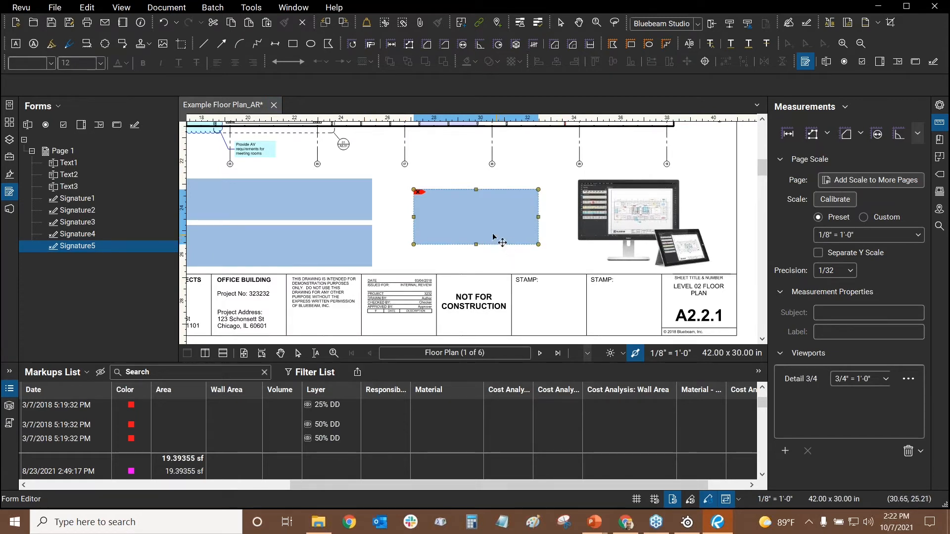
{"action": "right_click", "coordinate": [468, 212]}
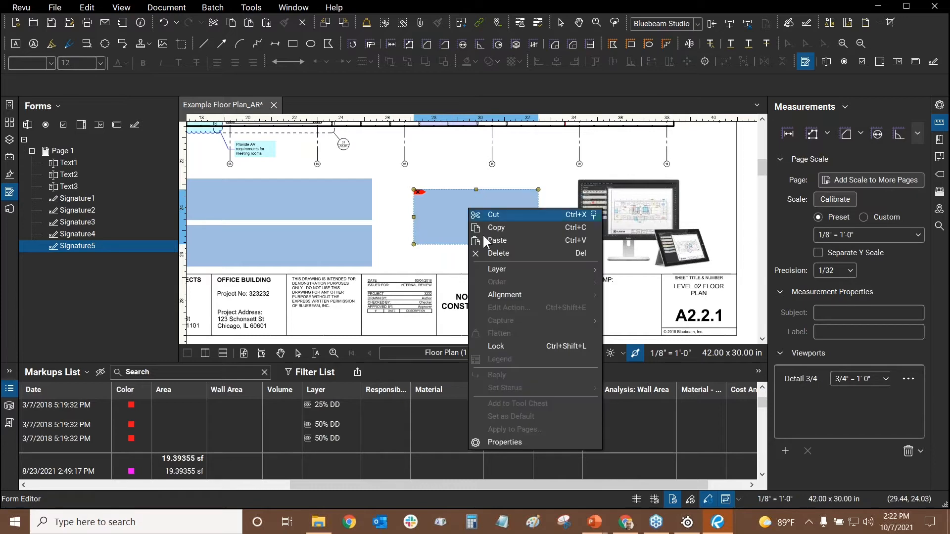
{"action": "left_click", "coordinate": [500, 251]}
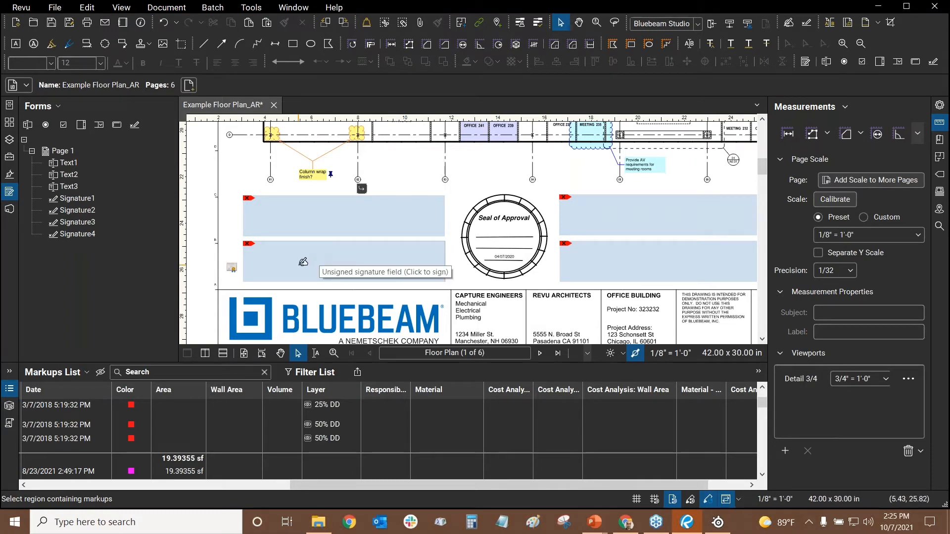
Begin signing the unsigned field and log in to the digital ID, correcting the mistyped password
{"action": "left_click", "coordinate": [303, 262]}
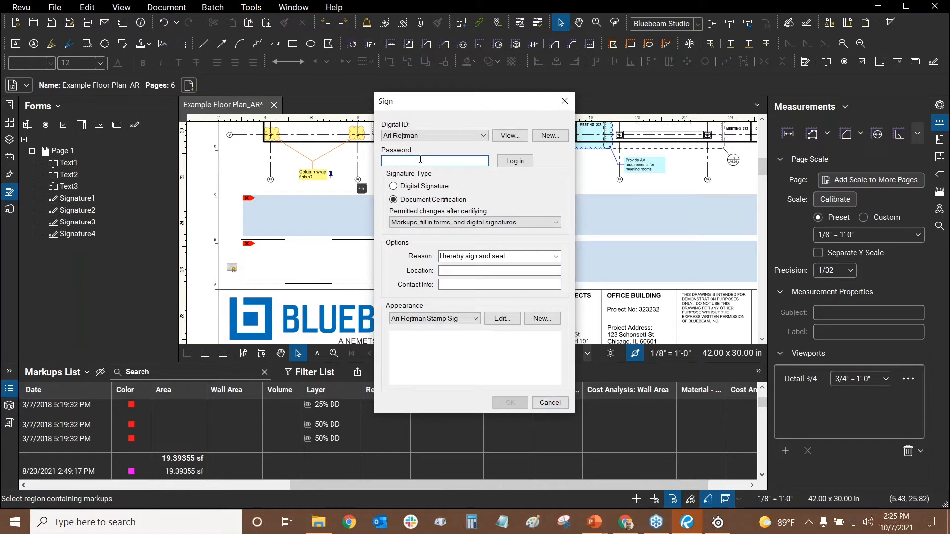
{"action": "type", "text": "•••••••••••"}
{"action": "left_click", "coordinate": [519, 163]}
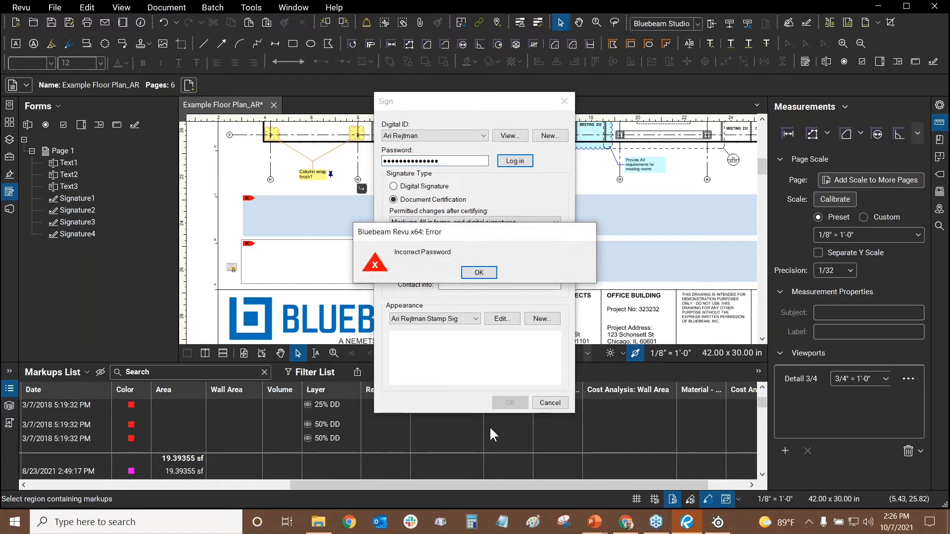
{"action": "left_click", "coordinate": [480, 272]}
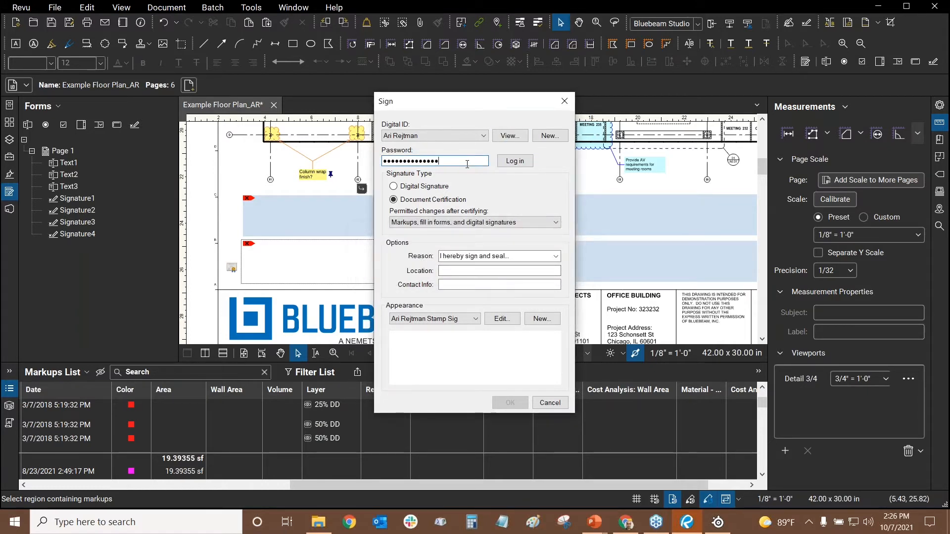
{"action": "key", "text": "BackSpace"}
{"action": "type", "text": "1"}
{"action": "left_click", "coordinate": [515, 161]}
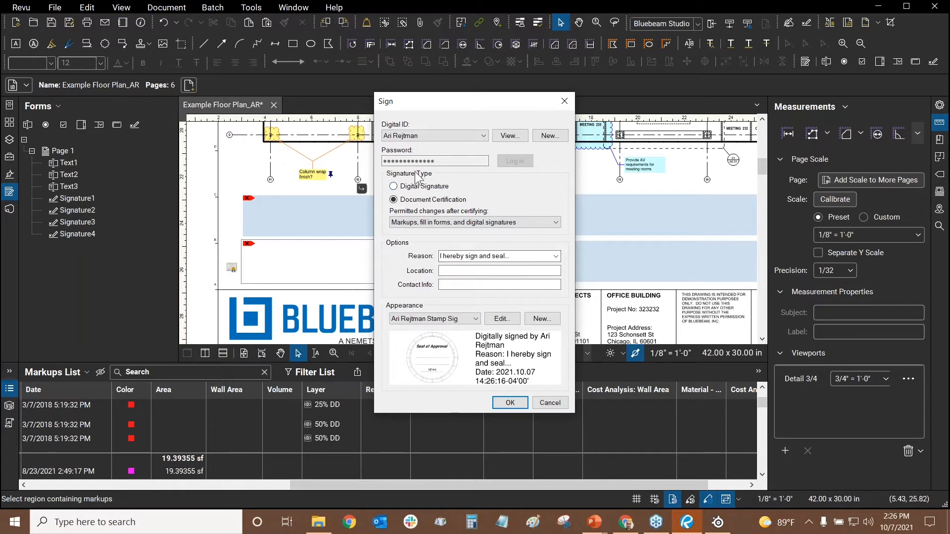
Keep Document Certification with markups, form fill-in and signatures as permitted changes
{"action": "left_click", "coordinate": [394, 187]}
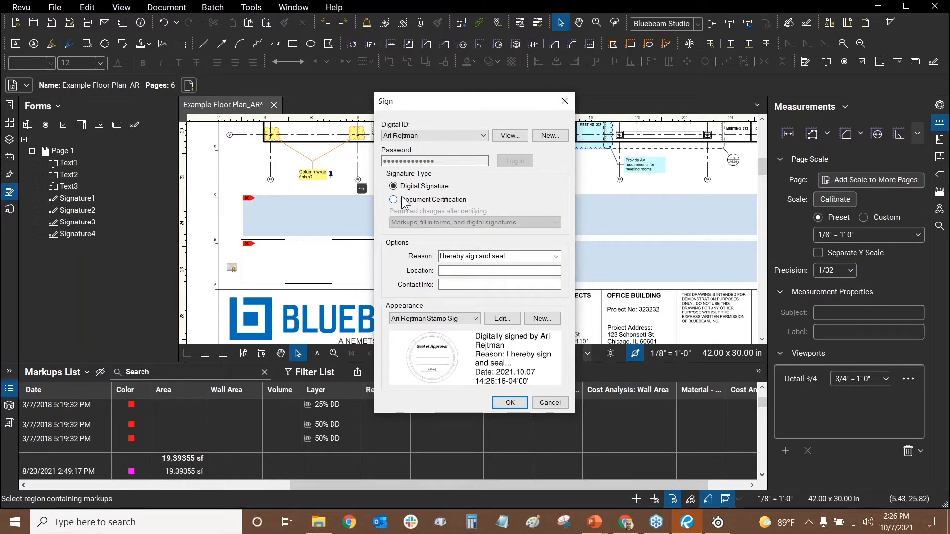
{"action": "left_click", "coordinate": [394, 199]}
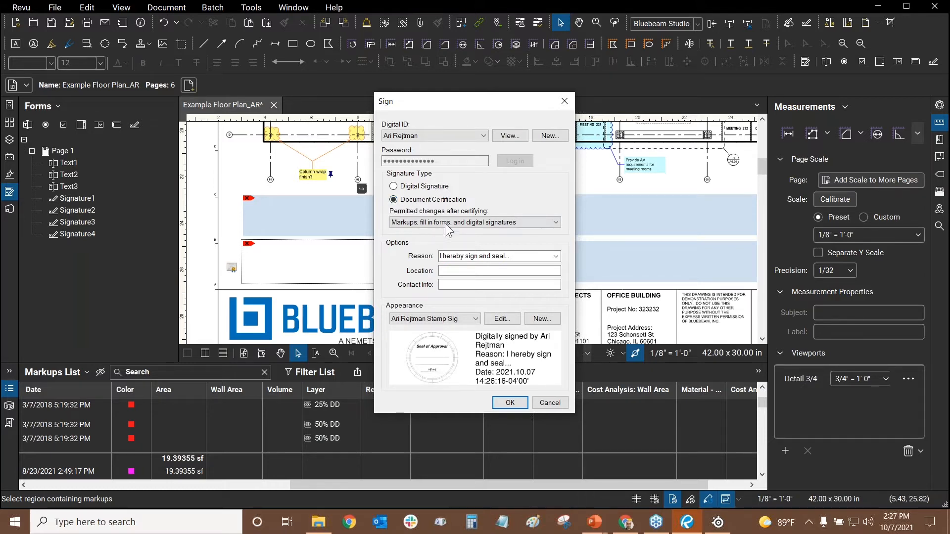
{"action": "left_click", "coordinate": [426, 226]}
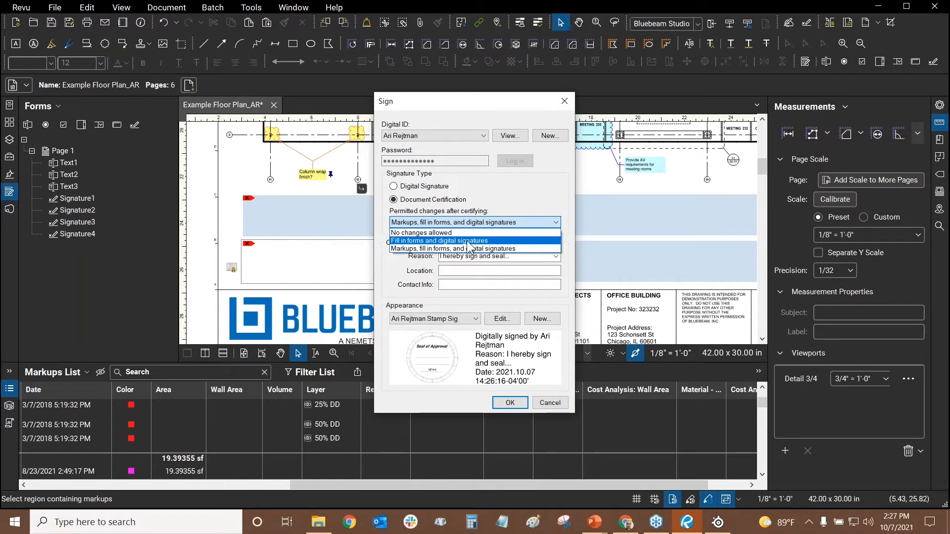
{"action": "left_click", "coordinate": [409, 249]}
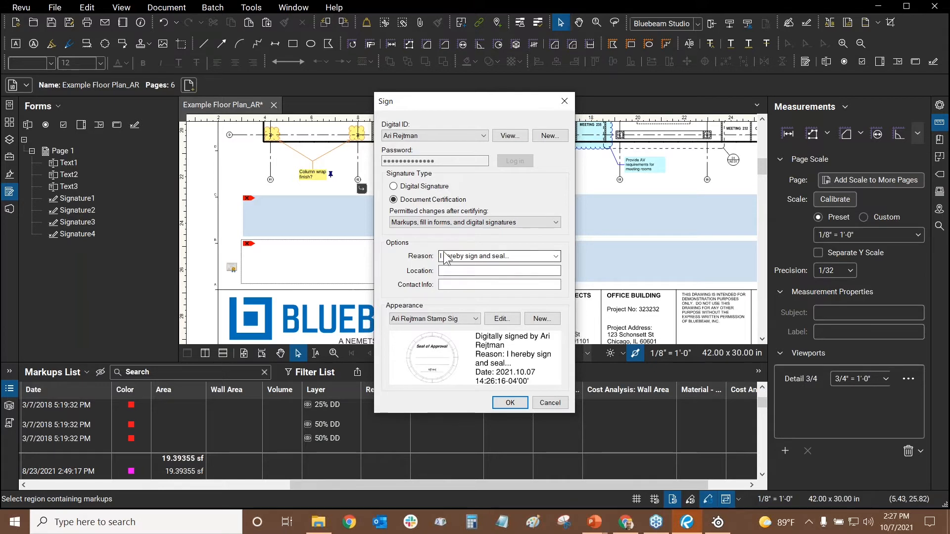
Open the settings of the current signature appearance for editing
{"action": "left_click", "coordinate": [529, 260]}
{"action": "left_click", "coordinate": [513, 257]}
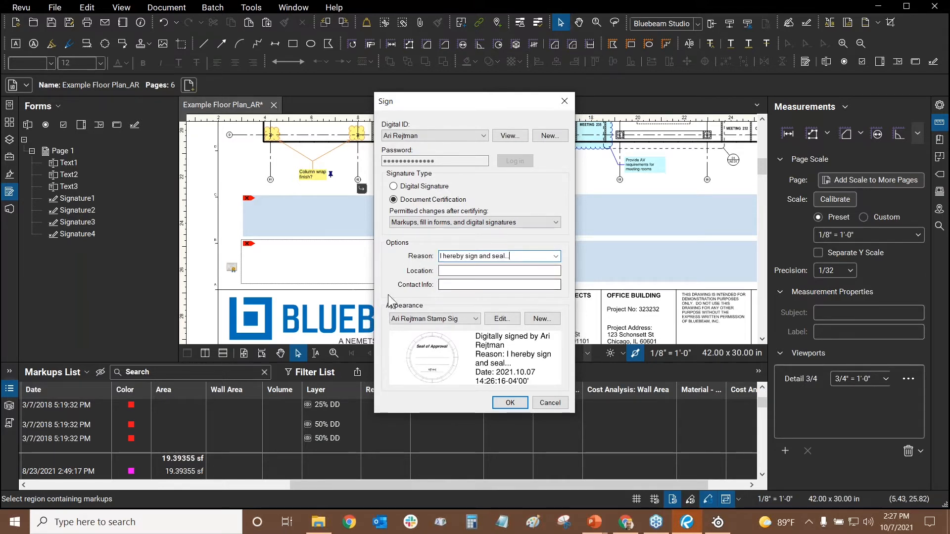
{"action": "left_click", "coordinate": [496, 324]}
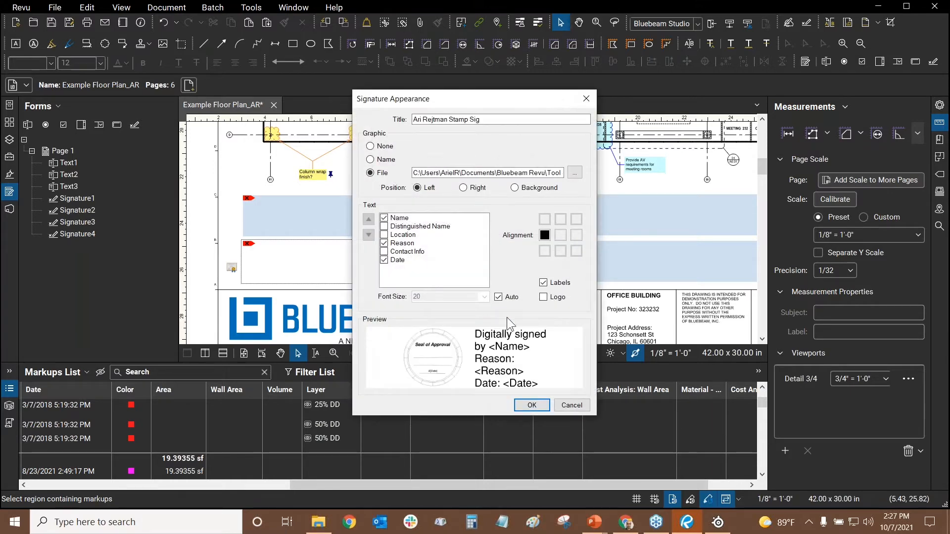
{"action": "left_click", "coordinate": [543, 298]}
{"action": "left_click", "coordinate": [386, 162]}
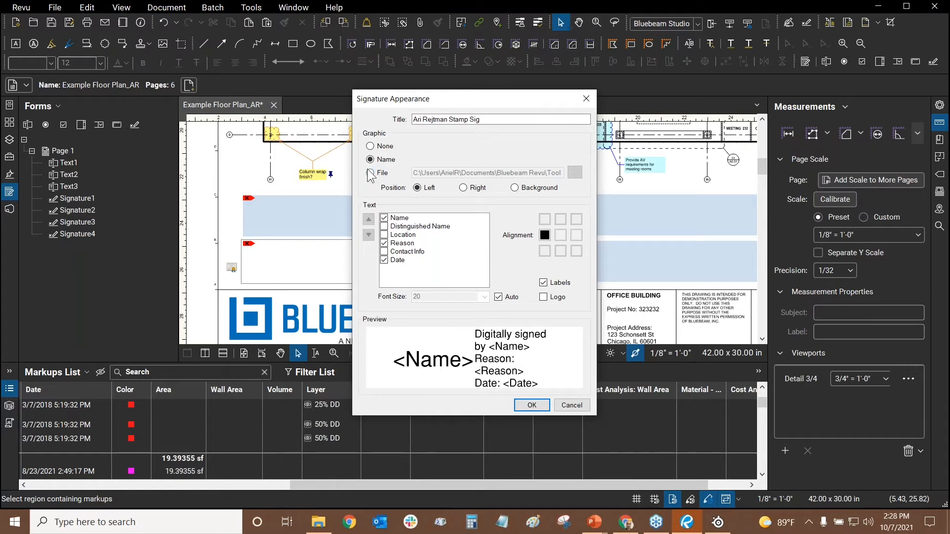
{"action": "left_click", "coordinate": [374, 148]}
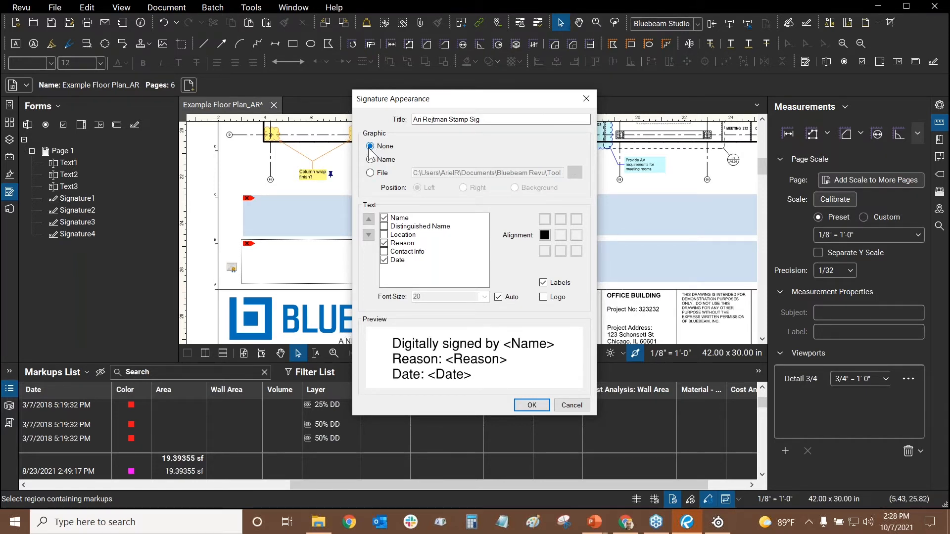
{"action": "left_click", "coordinate": [370, 173]}
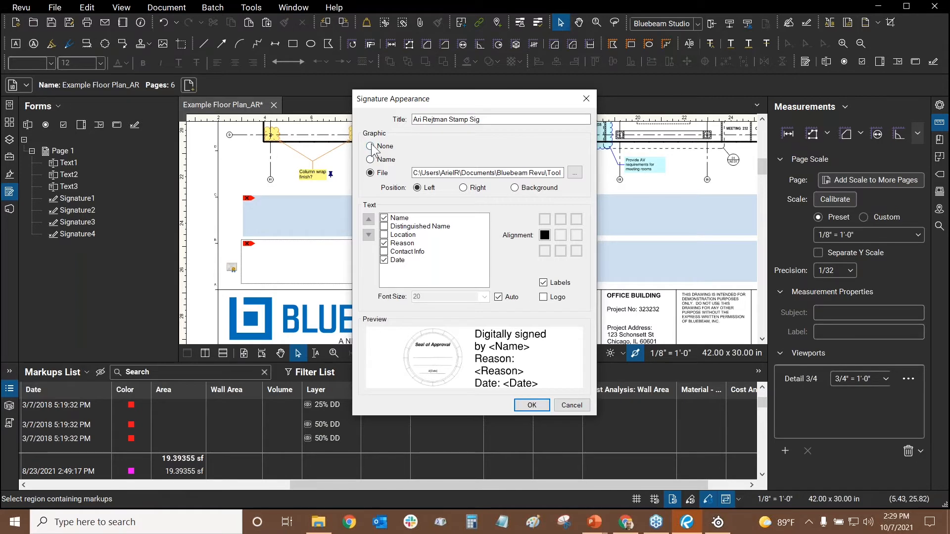
Discard the edits and build a new signature appearance with no logo, text lines or graphic
{"action": "left_click", "coordinate": [572, 408]}
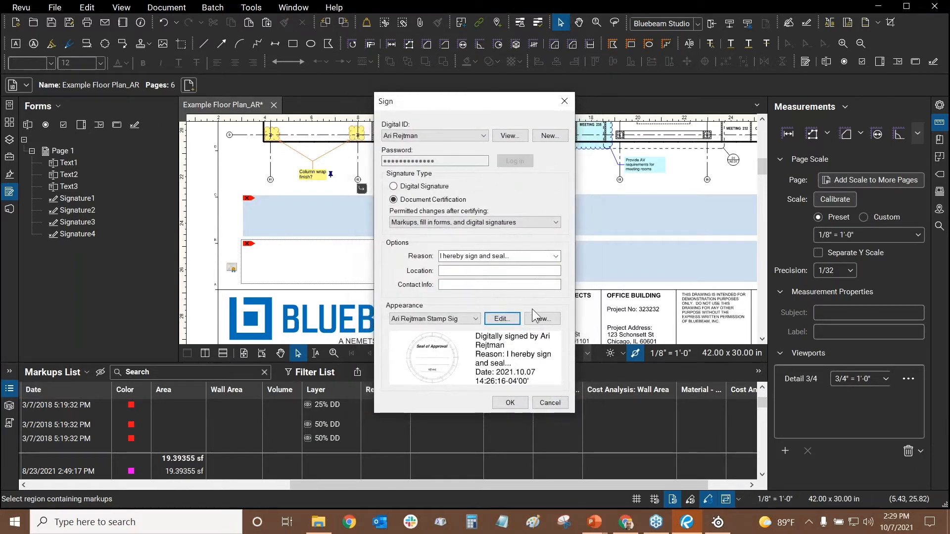
{"action": "left_click", "coordinate": [544, 320]}
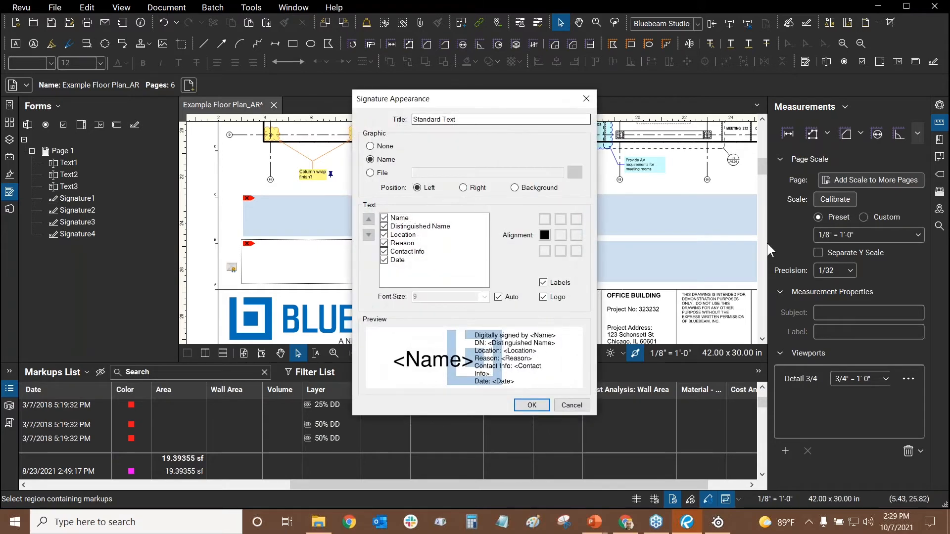
{"action": "left_click", "coordinate": [543, 297]}
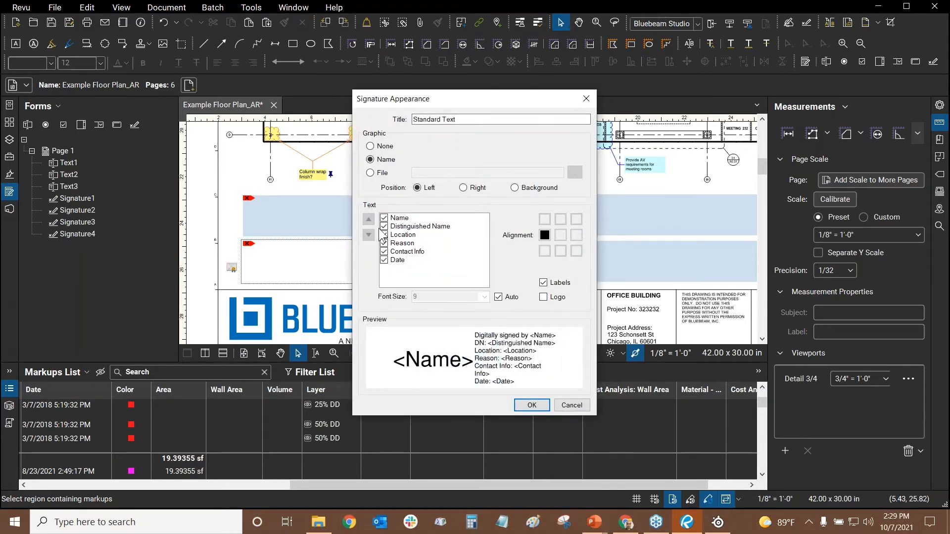
{"action": "left_click", "coordinate": [384, 218]}
{"action": "left_click", "coordinate": [384, 227]}
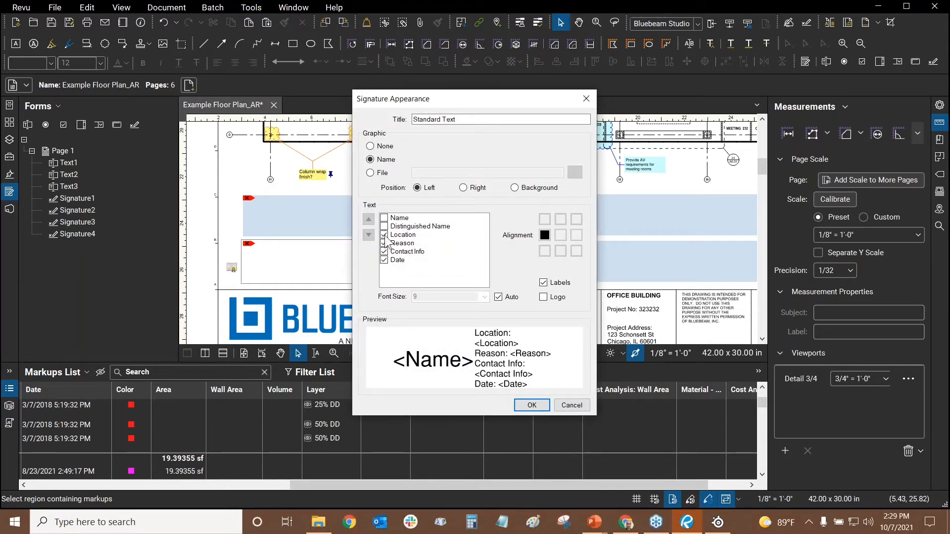
{"action": "left_click", "coordinate": [384, 234]}
{"action": "left_click", "coordinate": [383, 252]}
{"action": "left_click", "coordinate": [384, 261]}
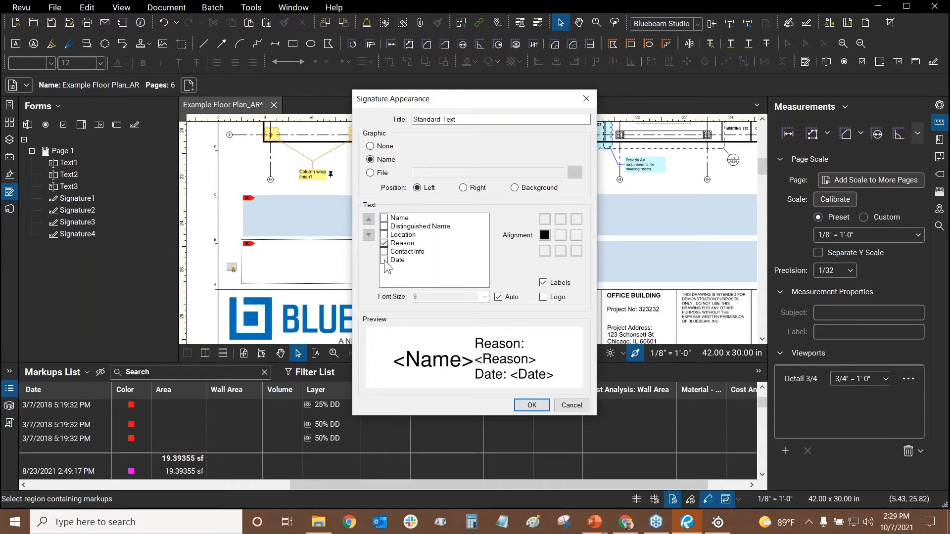
{"action": "left_click", "coordinate": [384, 244]}
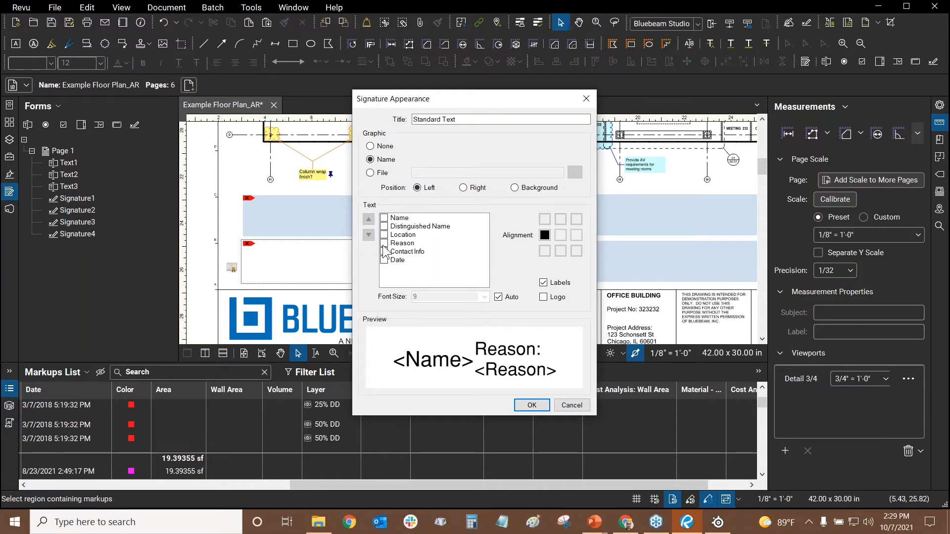
{"action": "left_click", "coordinate": [370, 147]}
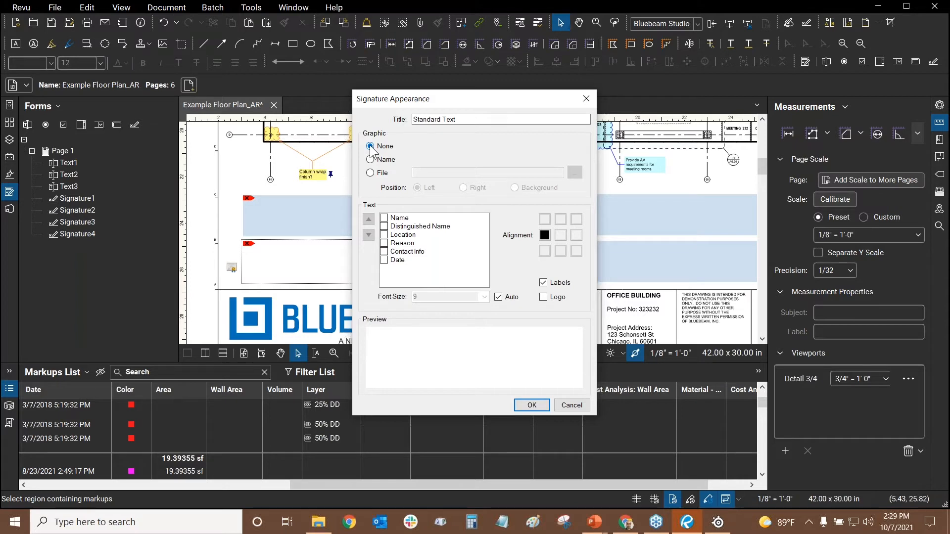
Save the blank appearance as 'No Text_Stamp Only', close the Sign dialog unsigned, and deselect the field
{"action": "left_click_drag", "start_coordinate": [470, 120], "coordinate": [248, 98]}
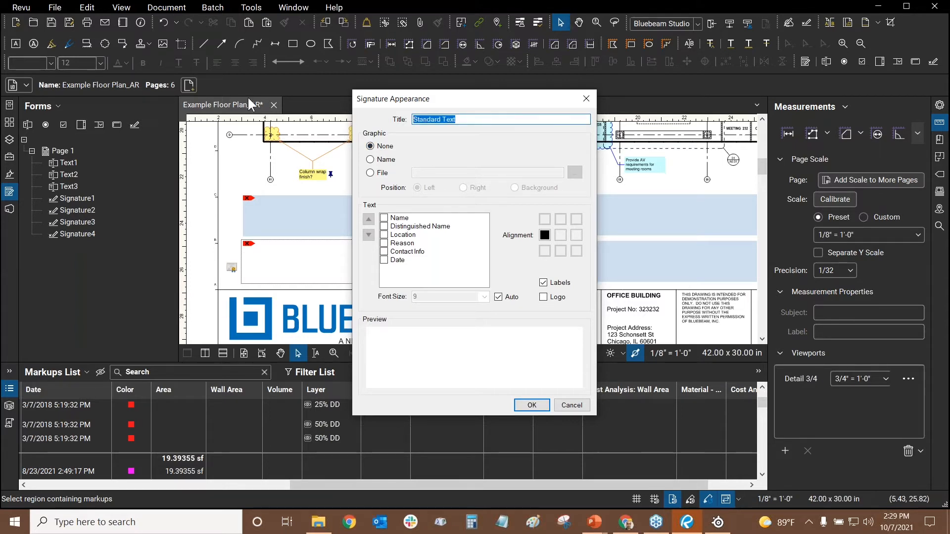
{"action": "type", "text": "No Text_Stamp Only"}
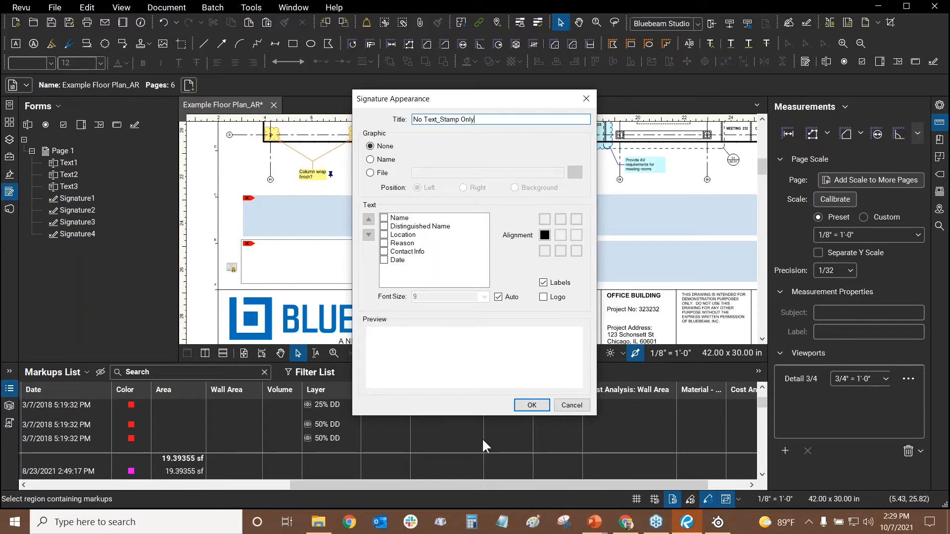
{"action": "left_click", "coordinate": [531, 405]}
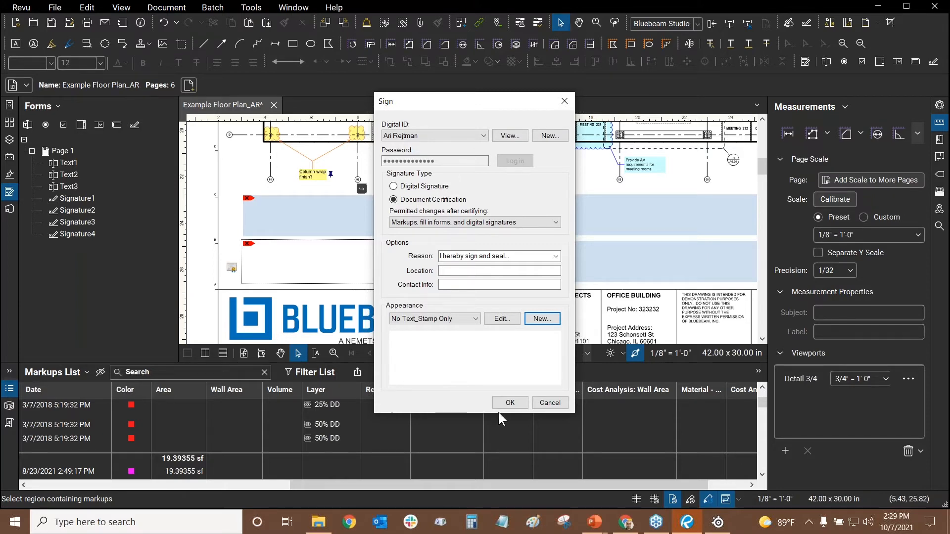
{"action": "left_click", "coordinate": [550, 403]}
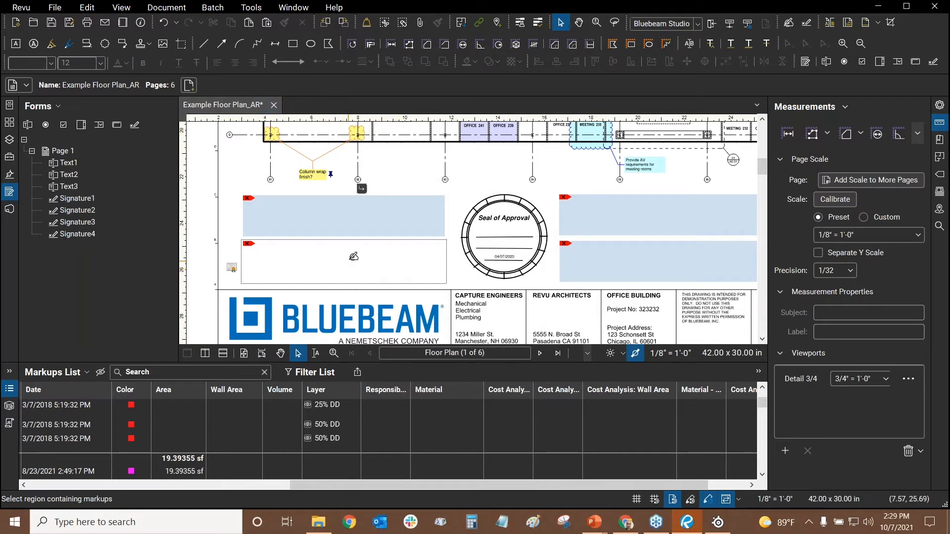
{"action": "left_click", "coordinate": [408, 156]}
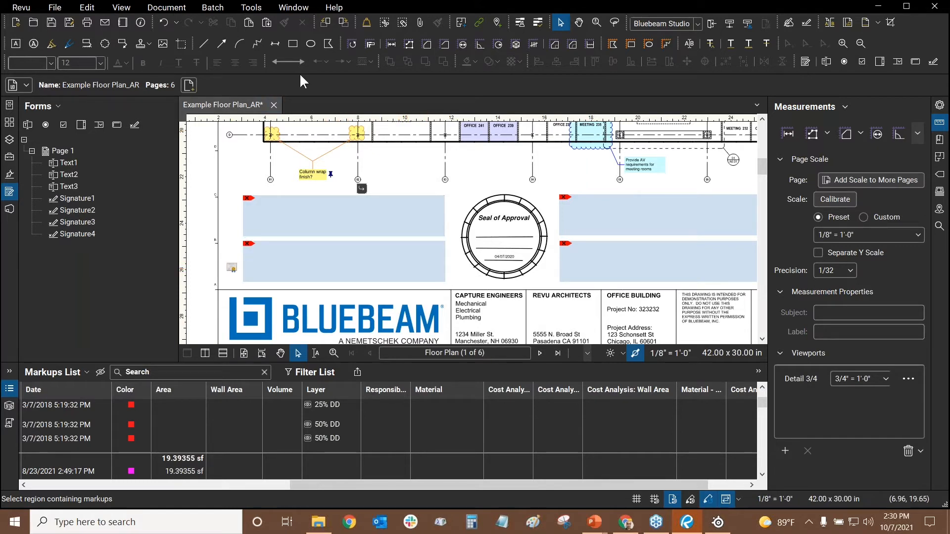
Start Batch Sign & Seal and save the floor plan when prompted
{"action": "left_click", "coordinate": [218, 8]}
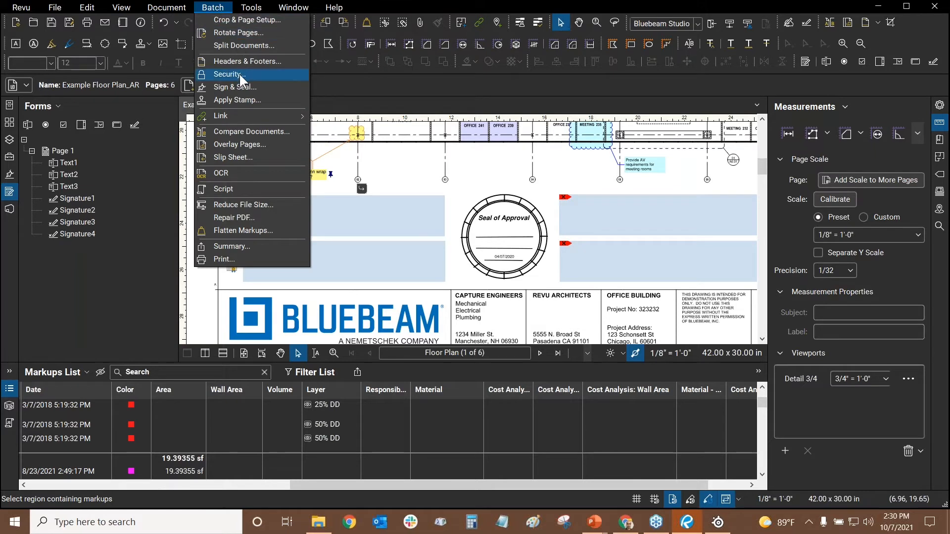
{"action": "left_click", "coordinate": [238, 87]}
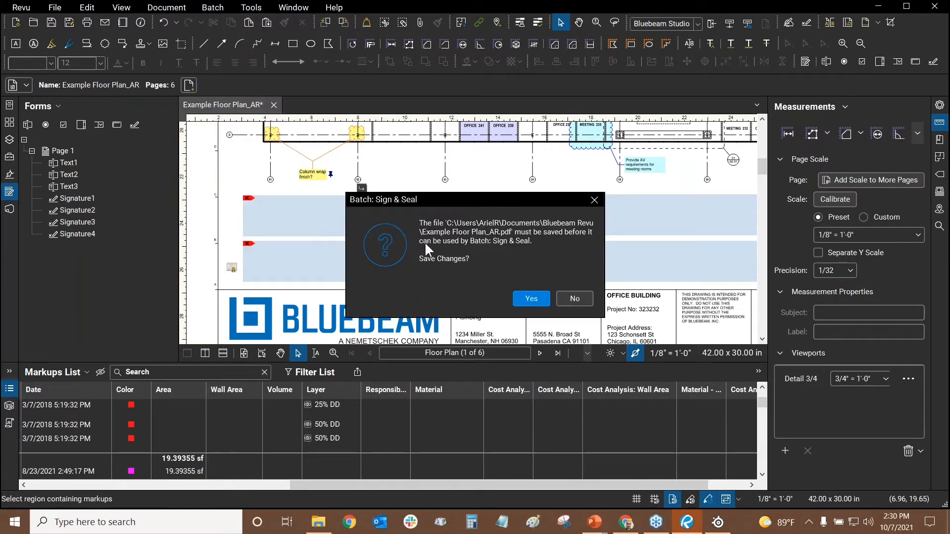
{"action": "left_click", "coordinate": [531, 299]}
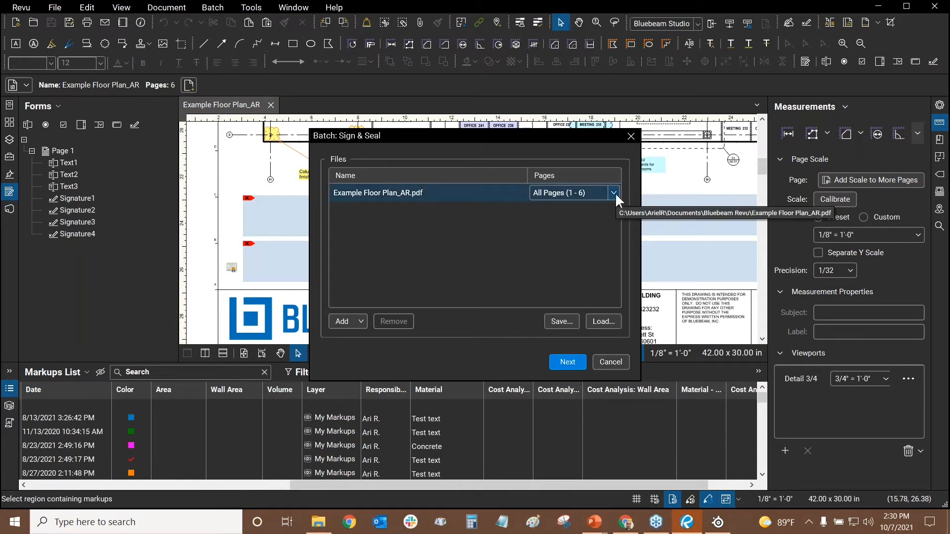
Limit Example Floor Plan_AR.pdf to page 1 in the batch file list
{"action": "left_click", "coordinate": [613, 192]}
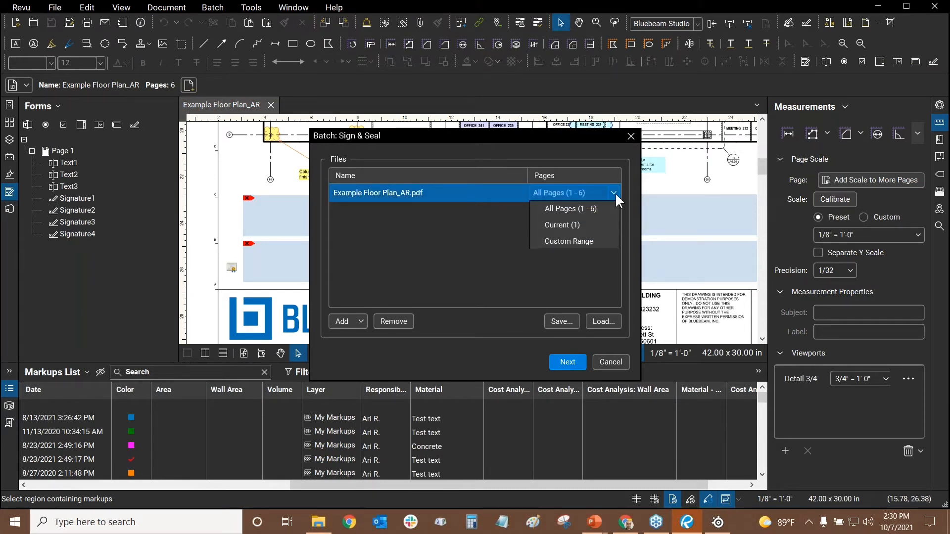
{"action": "left_click", "coordinate": [567, 191]}
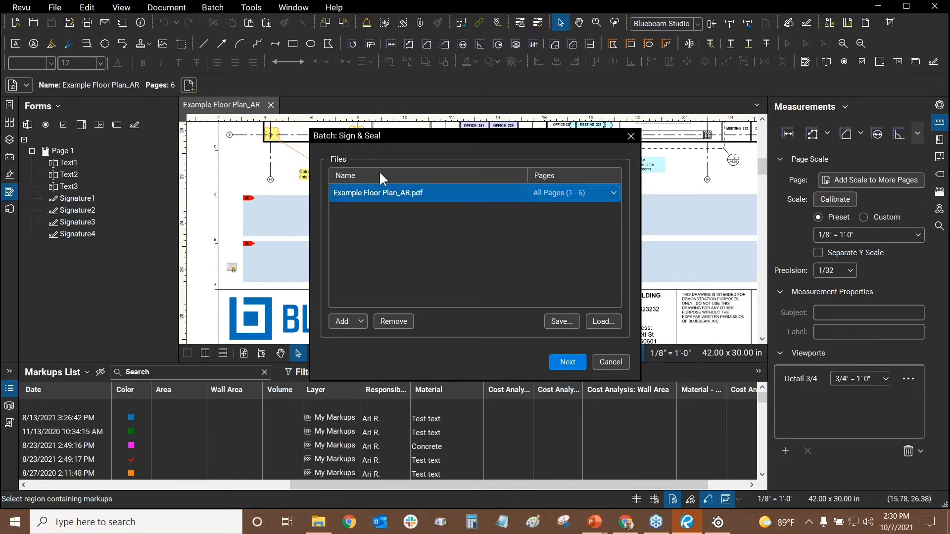
{"action": "type", "text": "1"}
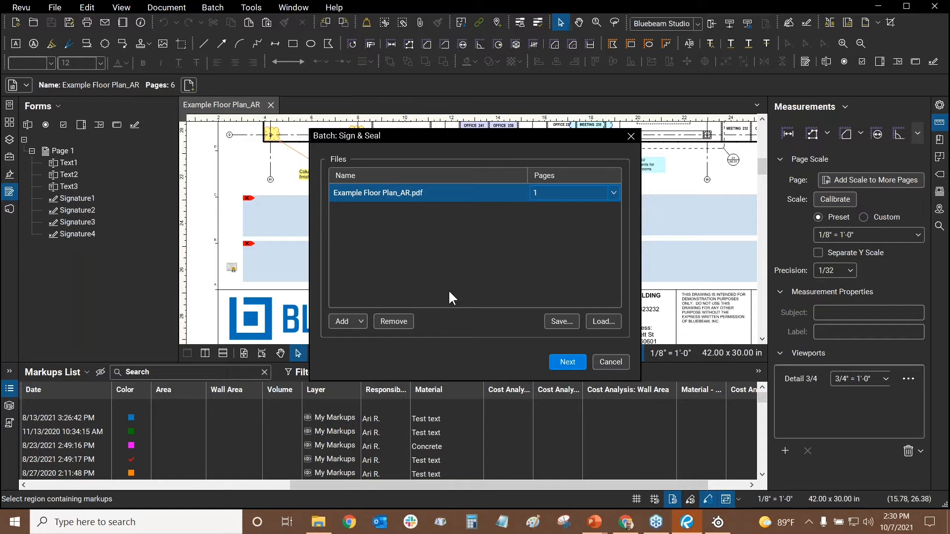
{"action": "type", "text": "-4"}
{"action": "key", "text": "BackSpace"}
{"action": "key", "text": "BackSpace"}
{"action": "left_click", "coordinate": [360, 321]}
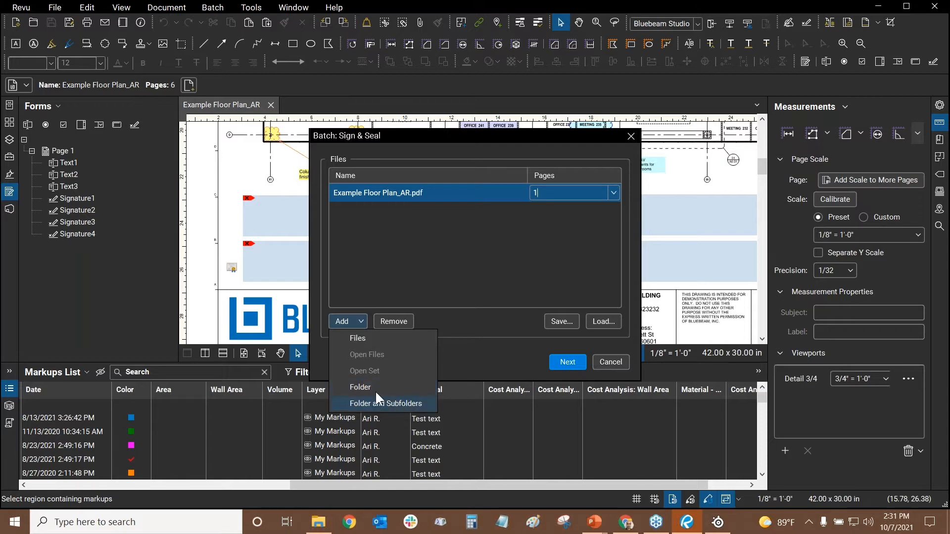
{"action": "left_click", "coordinate": [497, 263]}
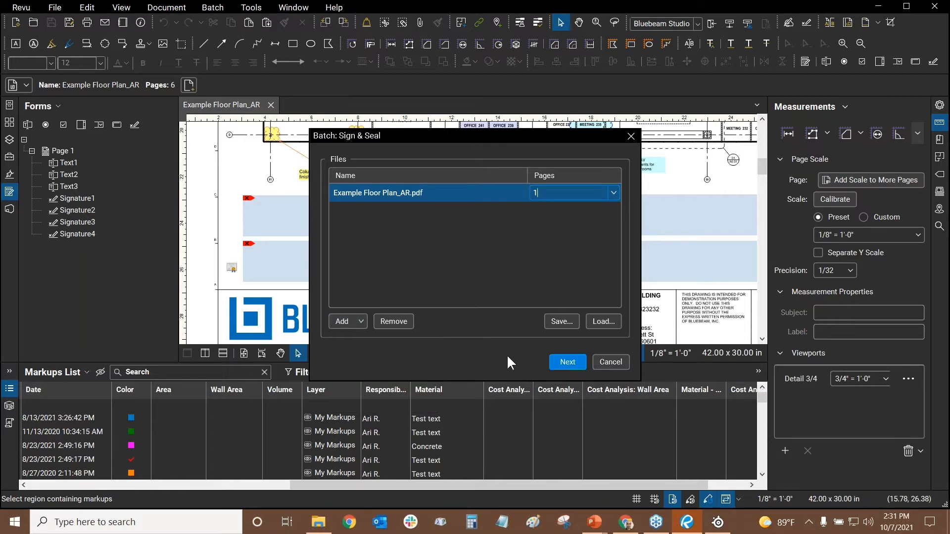
Choose the name-signature appearance and place the signature box beside the lower signature fields
{"action": "left_click", "coordinate": [564, 361]}
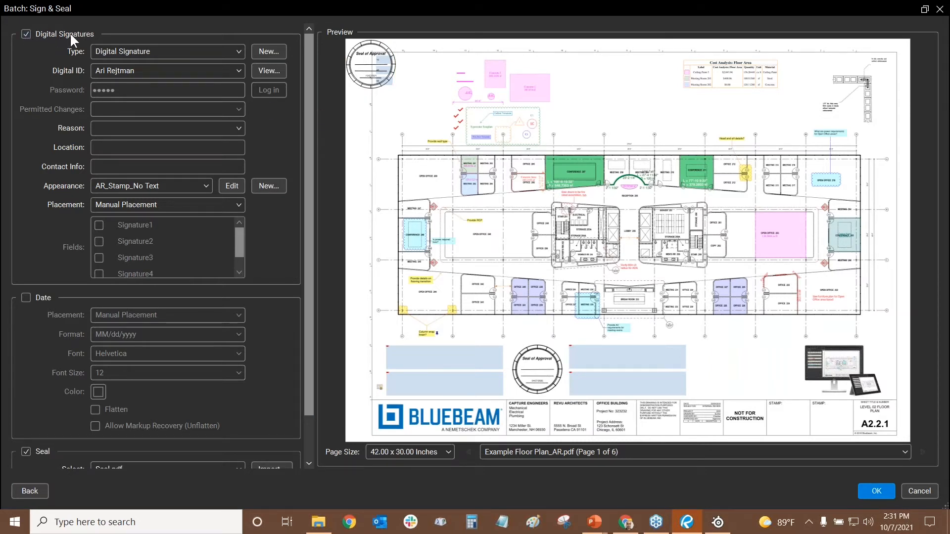
{"action": "left_click", "coordinate": [177, 191]}
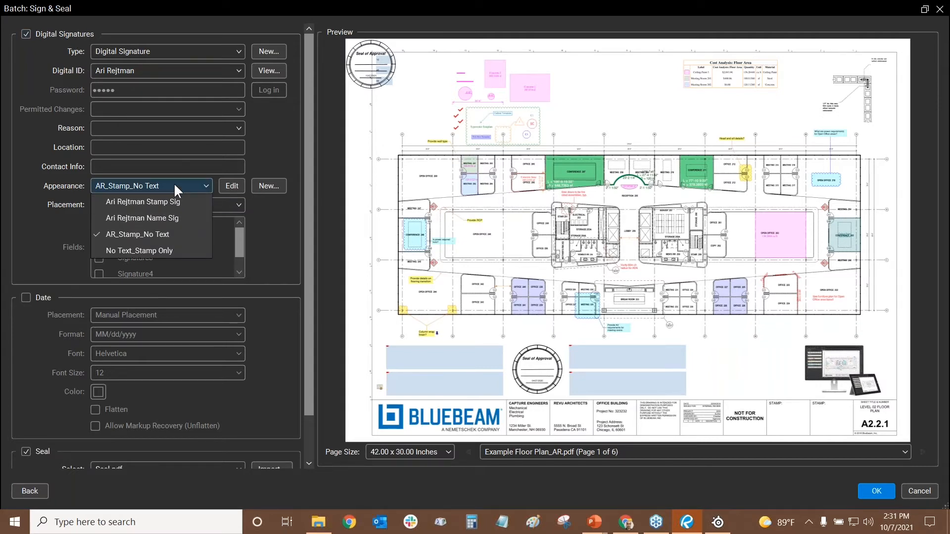
{"action": "left_click", "coordinate": [158, 217]}
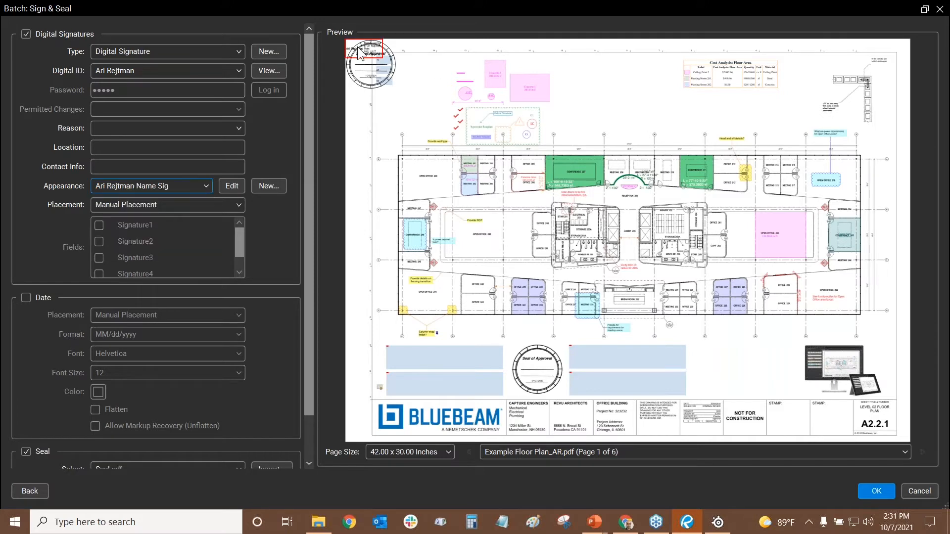
{"action": "left_click_drag", "start_coordinate": [427, 82], "coordinate": [573, 120]}
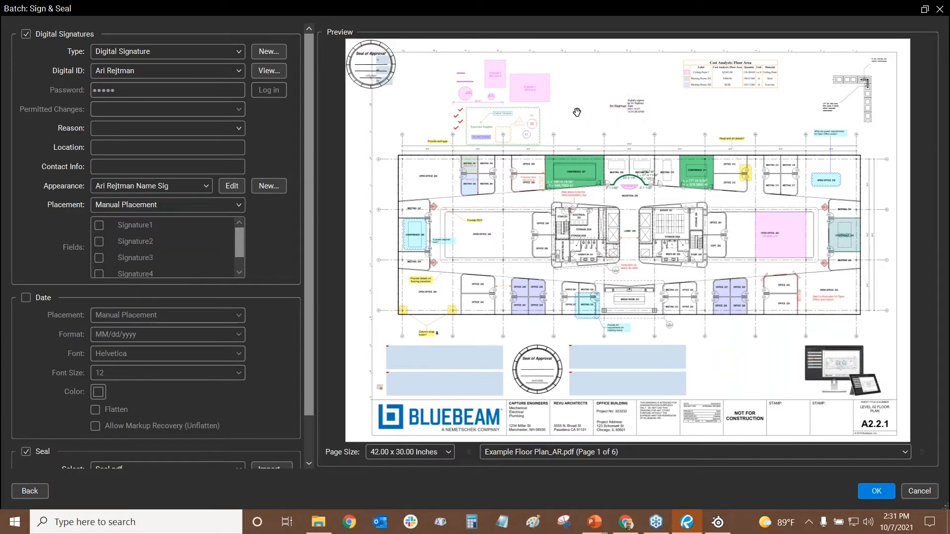
{"action": "mouse_move", "coordinate": [638, 110]}
{"action": "left_mouse_down"}
{"action": "mouse_move", "coordinate": [733, 369]}
{"action": "mouse_move", "coordinate": [747, 365]}
{"action": "mouse_move", "coordinate": [721, 359]}
{"action": "left_mouse_up"}
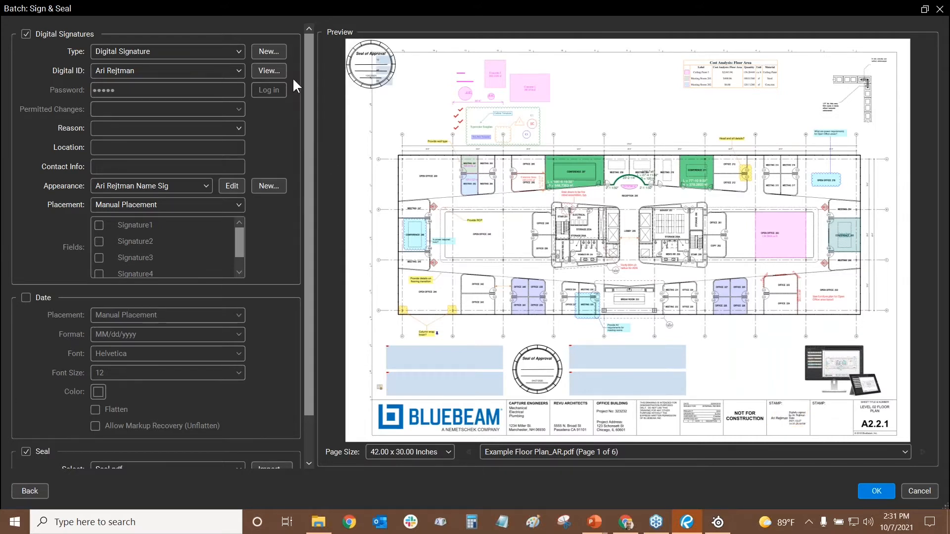
Move the Seal of Approval below the plan beside the signature fields, leaving the date off
{"action": "left_click_drag", "start_coordinate": [310, 95], "coordinate": [302, 168]}
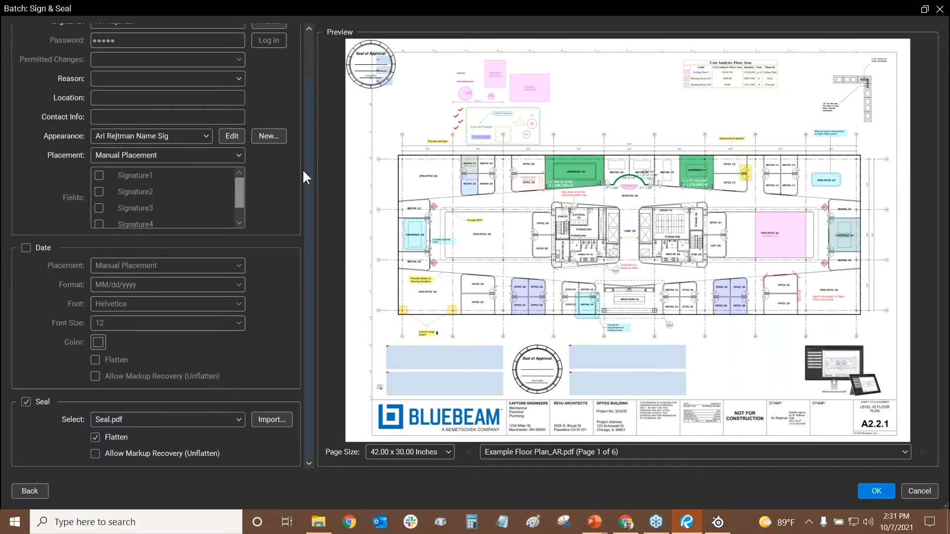
{"action": "left_click", "coordinate": [26, 248]}
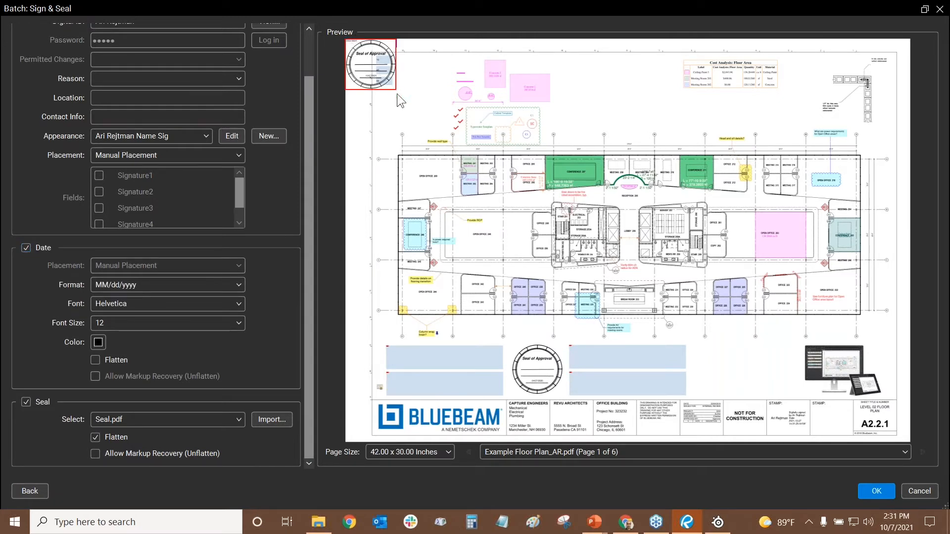
{"action": "left_click_drag", "start_coordinate": [387, 88], "coordinate": [362, 75]}
{"action": "left_click_drag", "start_coordinate": [395, 46], "coordinate": [440, 90]}
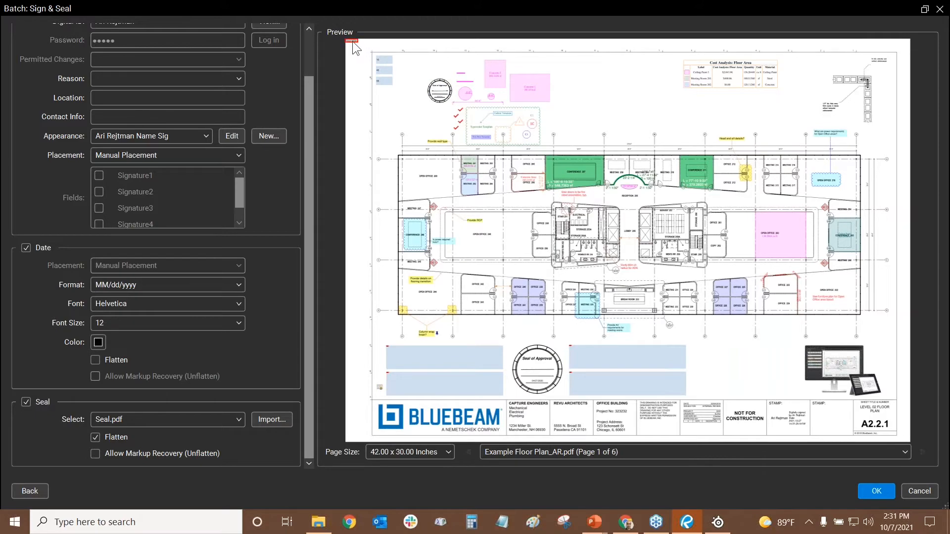
{"action": "left_click_drag", "start_coordinate": [352, 42], "coordinate": [593, 122]}
{"action": "scroll", "coordinate": [593, 122], "scroll_direction": "up", "scroll_amount": 2}
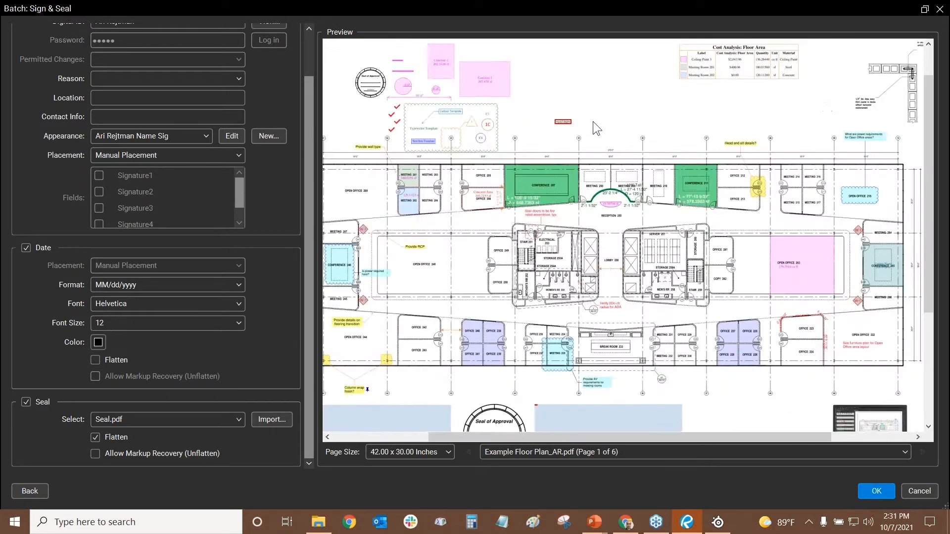
{"action": "scroll", "coordinate": [574, 127], "scroll_direction": "down", "scroll_amount": 5}
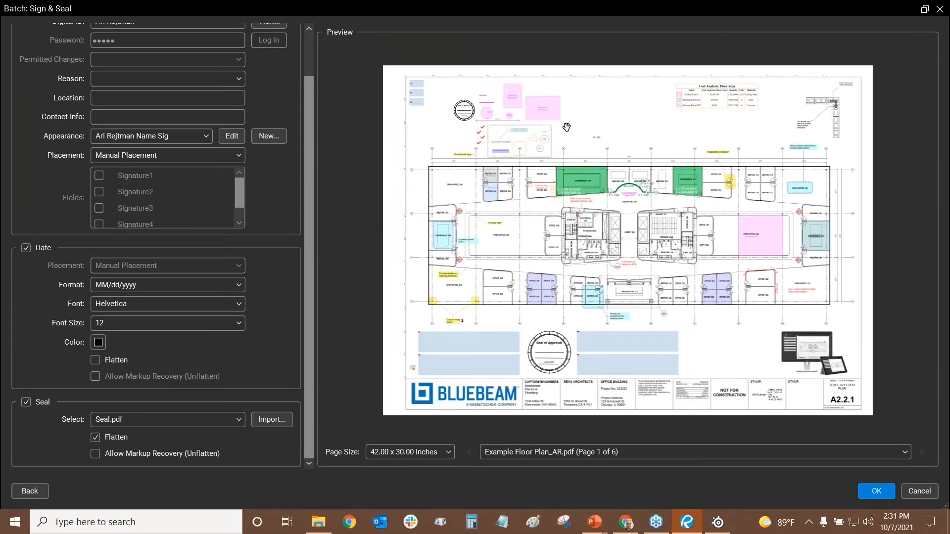
{"action": "scroll", "coordinate": [586, 126], "scroll_direction": "up", "scroll_amount": 1}
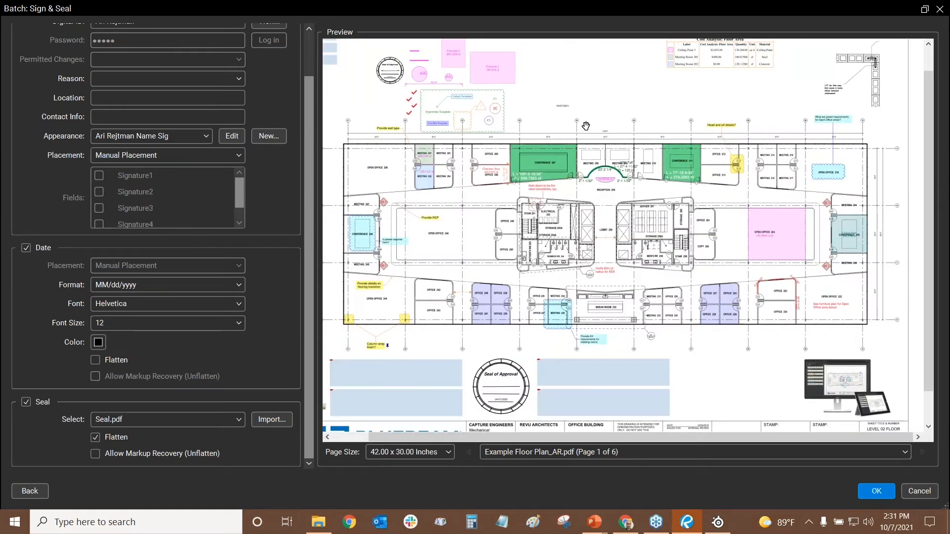
{"action": "scroll", "coordinate": [585, 126], "scroll_direction": "down", "scroll_amount": 2}
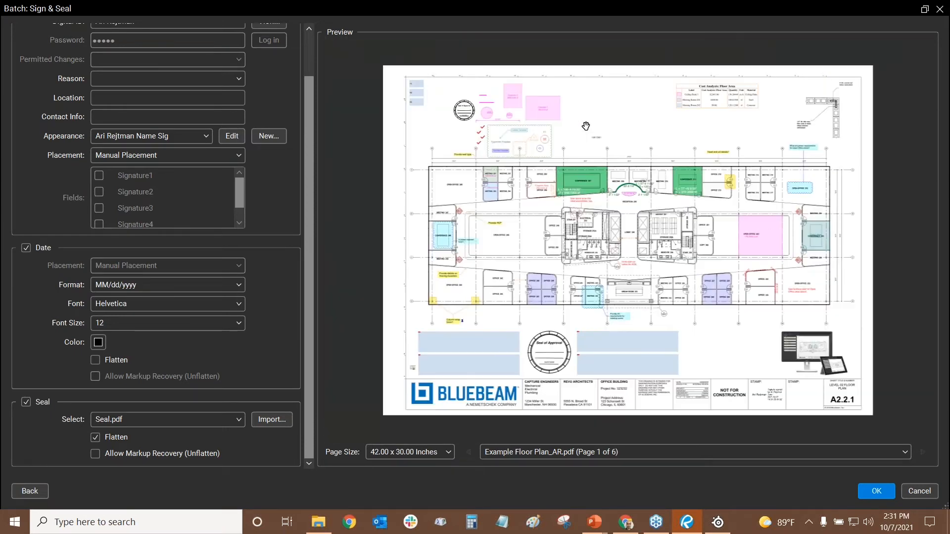
{"action": "left_click", "coordinate": [27, 248]}
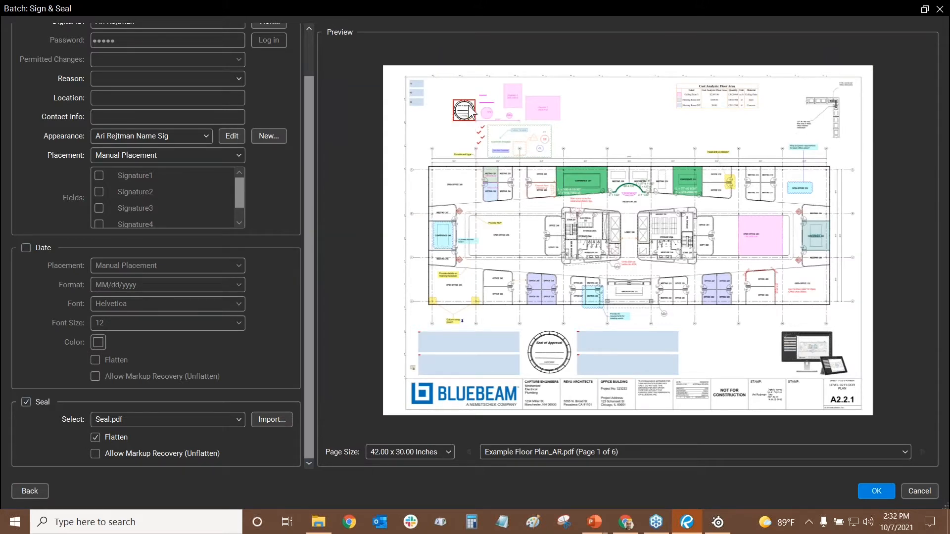
{"action": "left_click_drag", "start_coordinate": [471, 112], "coordinate": [684, 311]}
{"action": "left_click_drag", "start_coordinate": [716, 361], "coordinate": [722, 354]}
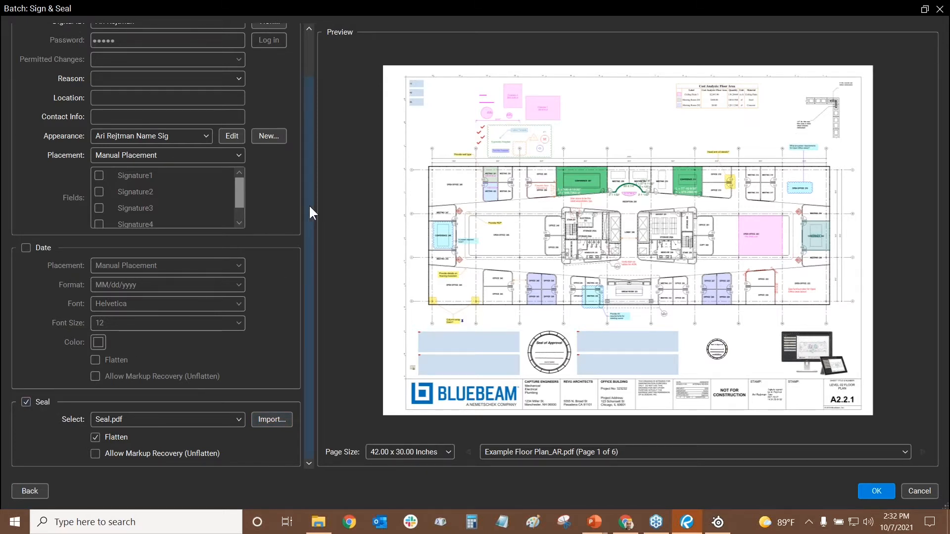
{"action": "left_click_drag", "start_coordinate": [309, 204], "coordinate": [319, 122]}
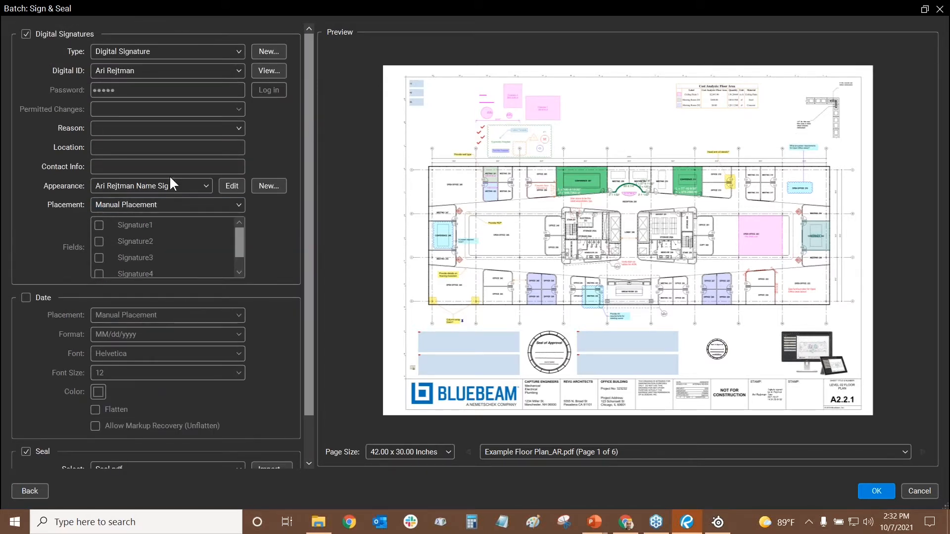
Try the stamp-signature appearance and place it beside the floor plan
{"action": "left_click", "coordinate": [152, 185]}
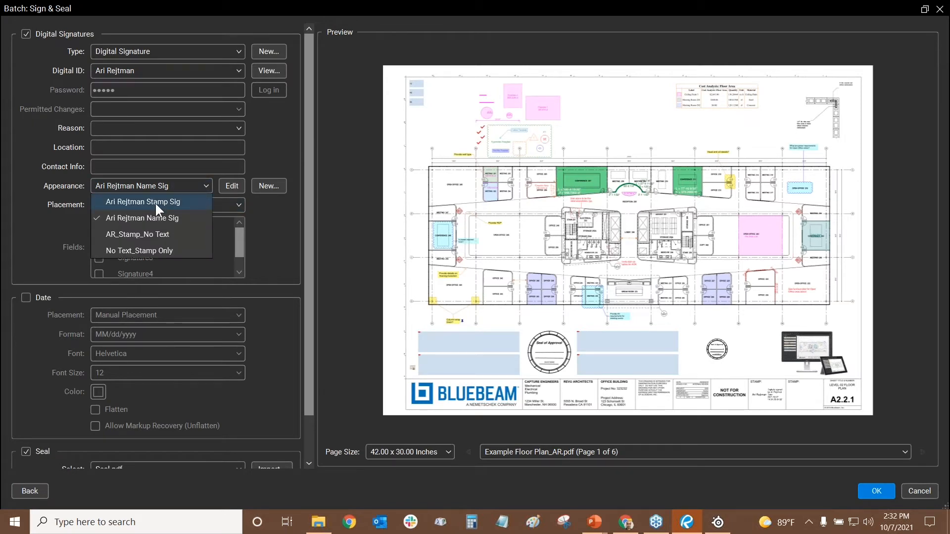
{"action": "left_click", "coordinate": [156, 202]}
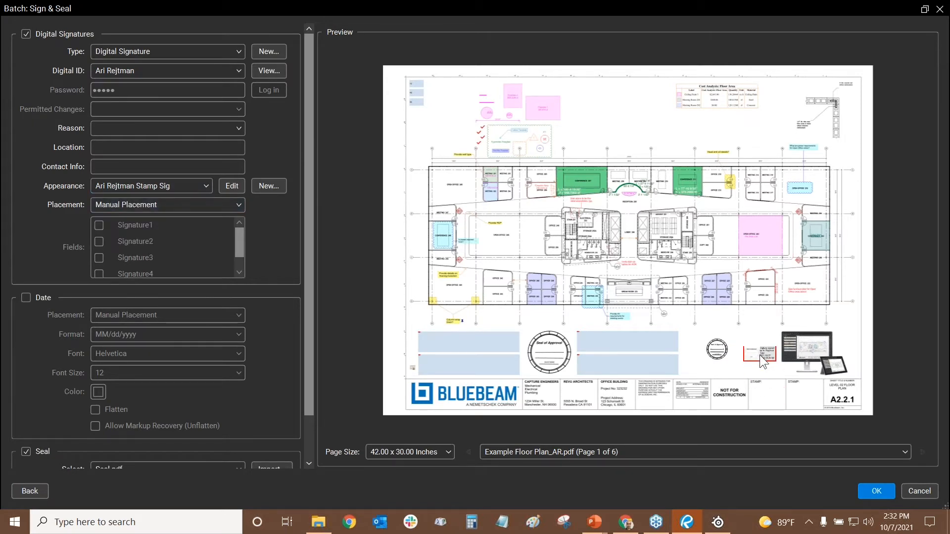
{"action": "left_click", "coordinate": [758, 351]}
Switch to the 'No Text_Stamp Only' appearance and move it into the title block's STAMP area
{"action": "left_click", "coordinate": [130, 187]}
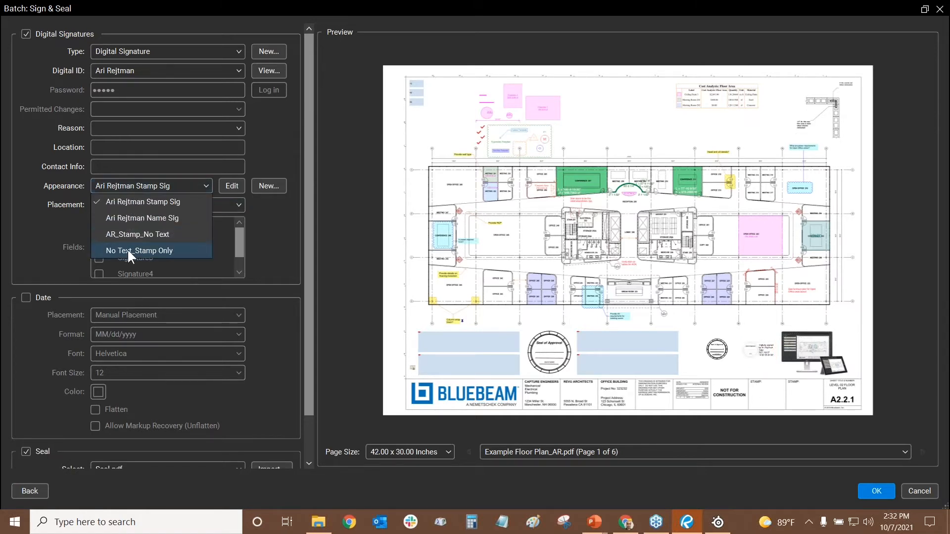
{"action": "left_click", "coordinate": [128, 251]}
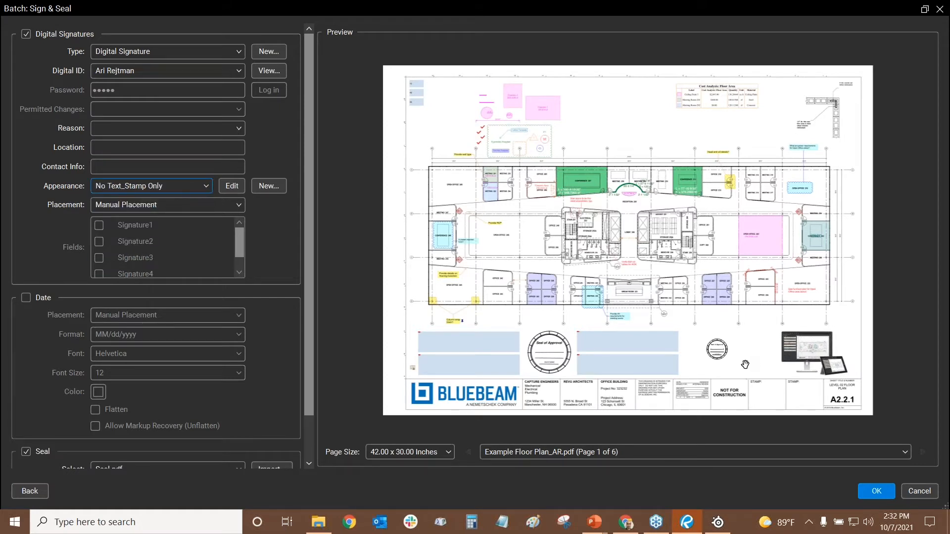
{"action": "left_click_drag", "start_coordinate": [760, 347], "coordinate": [762, 357]}
{"action": "left_click_drag", "start_coordinate": [768, 315], "coordinate": [768, 385]}
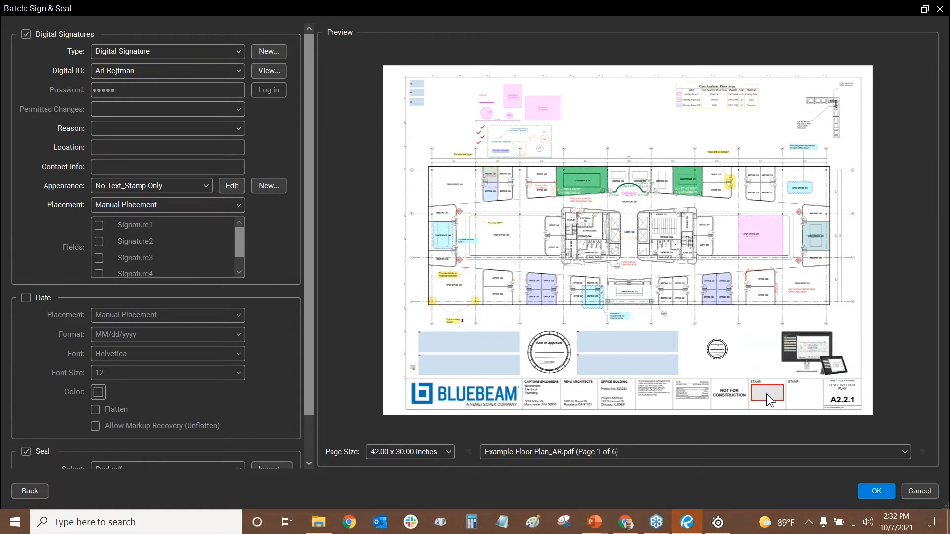
Drag the seal into the STAMP box, enlarge it slightly and nudge it up and right
{"action": "left_click_drag", "start_coordinate": [718, 356], "coordinate": [772, 383]}
{"action": "scroll", "coordinate": [764, 393], "scroll_direction": "up", "scroll_amount": 4}
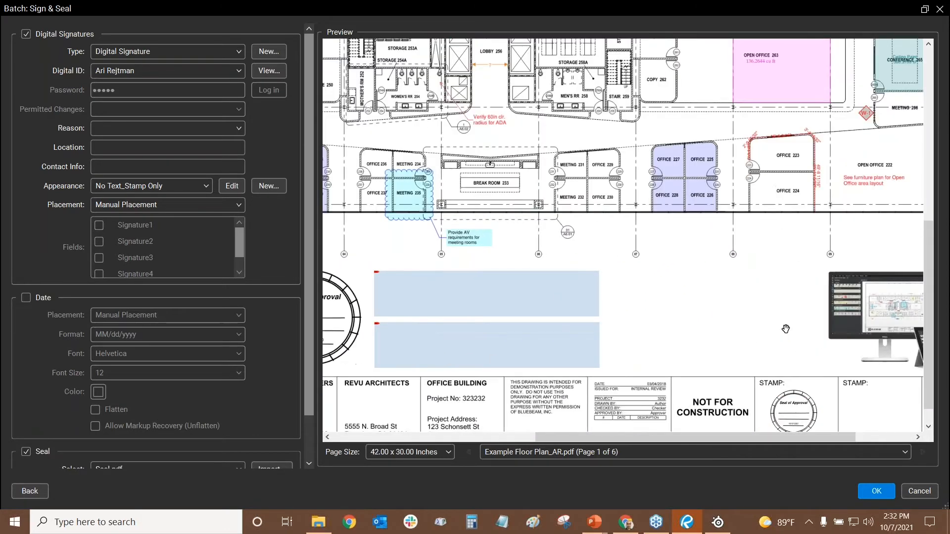
{"action": "scroll", "coordinate": [783, 315], "scroll_direction": "up", "scroll_amount": 3}
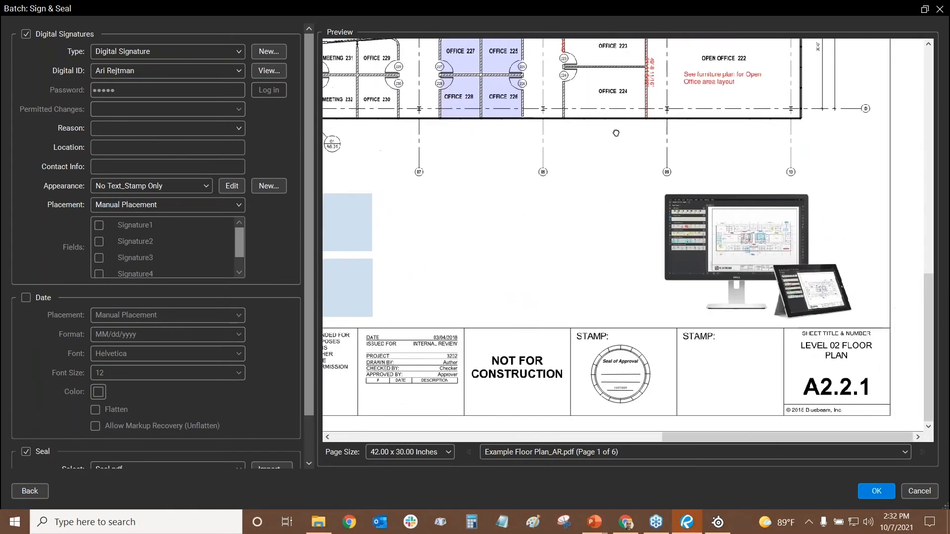
{"action": "left_click_drag", "start_coordinate": [621, 405], "coordinate": [620, 407]}
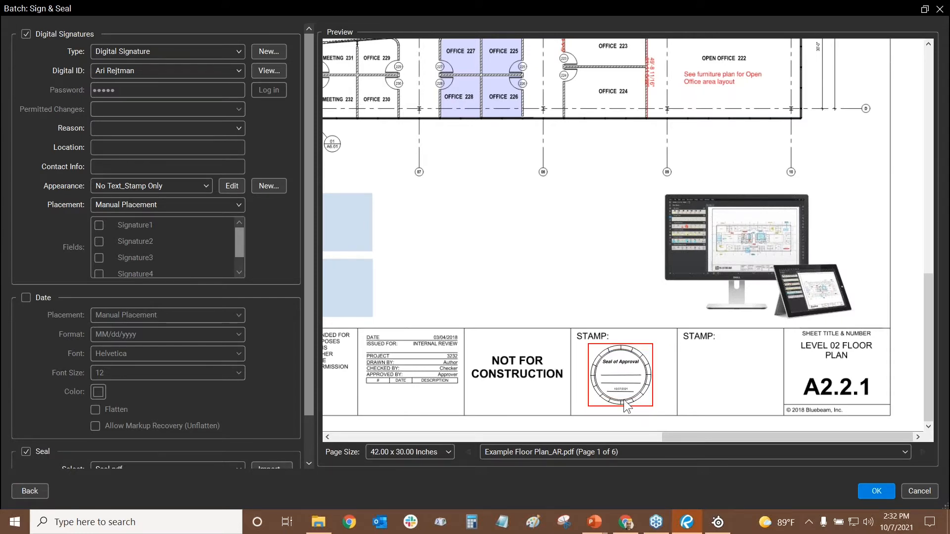
{"action": "left_click_drag", "start_coordinate": [627, 402], "coordinate": [629, 404]}
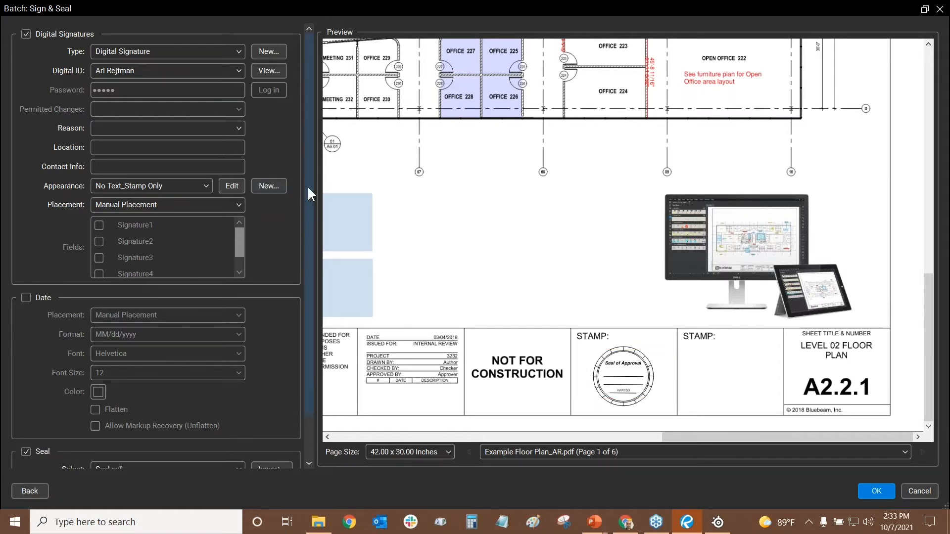
{"action": "left_click_drag", "start_coordinate": [307, 192], "coordinate": [314, 286]}
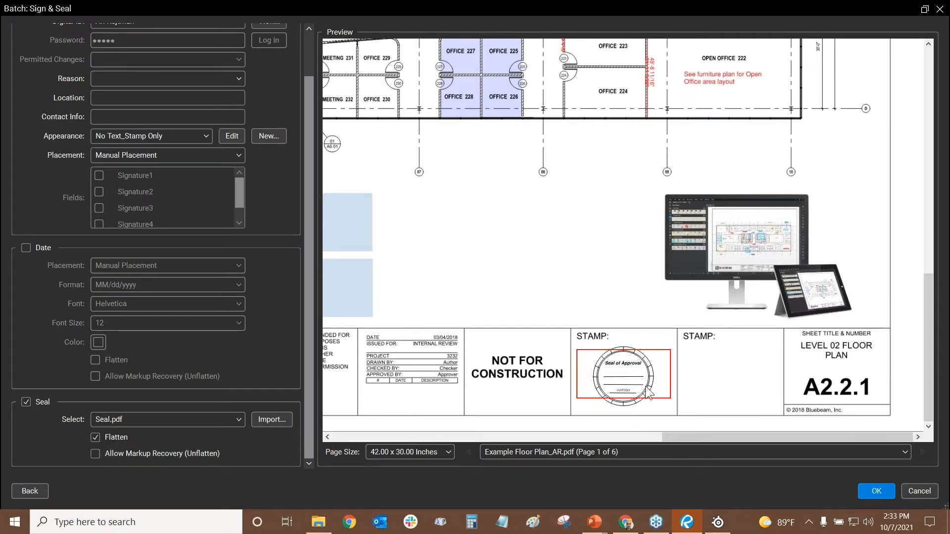
Keep Example Floor Plan_AR.pdf in the preview and apply the signature and seal
{"action": "scroll", "coordinate": [648, 405], "scroll_direction": "up", "scroll_amount": 1}
{"action": "scroll", "coordinate": [649, 405], "scroll_direction": "up", "scroll_amount": 2}
{"action": "scroll", "coordinate": [620, 402], "scroll_direction": "up", "scroll_amount": 5}
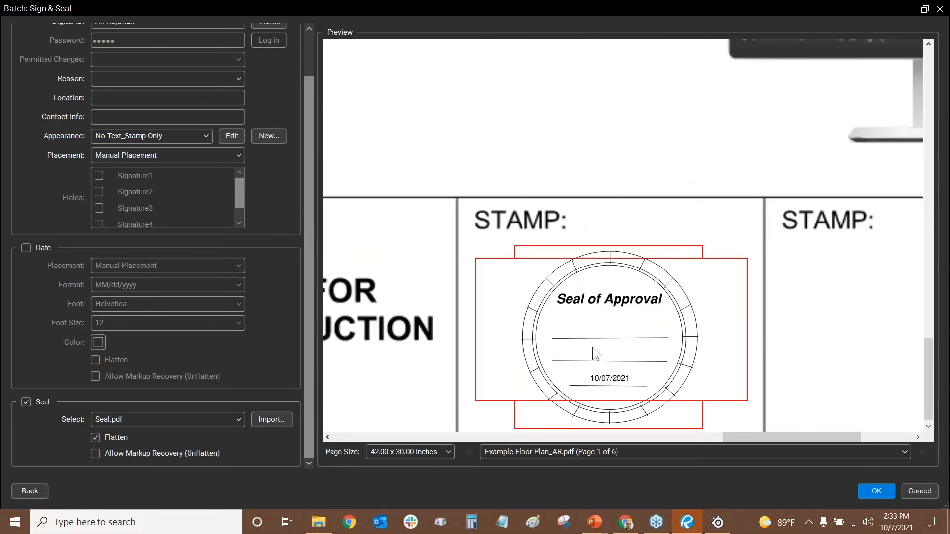
{"action": "scroll", "coordinate": [593, 347], "scroll_direction": "down", "scroll_amount": 4}
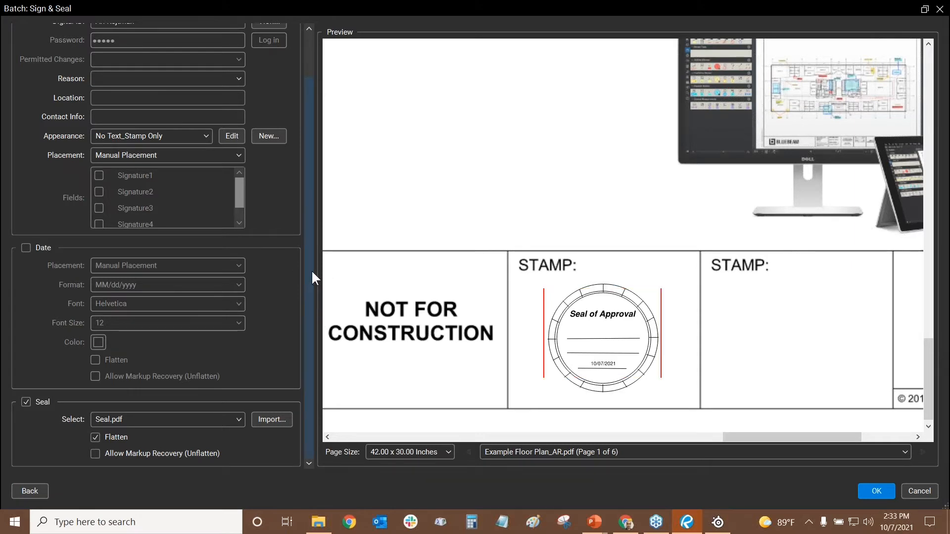
{"action": "scroll", "coordinate": [311, 269], "scroll_direction": "up", "scroll_amount": 2}
{"action": "left_click", "coordinate": [857, 455]}
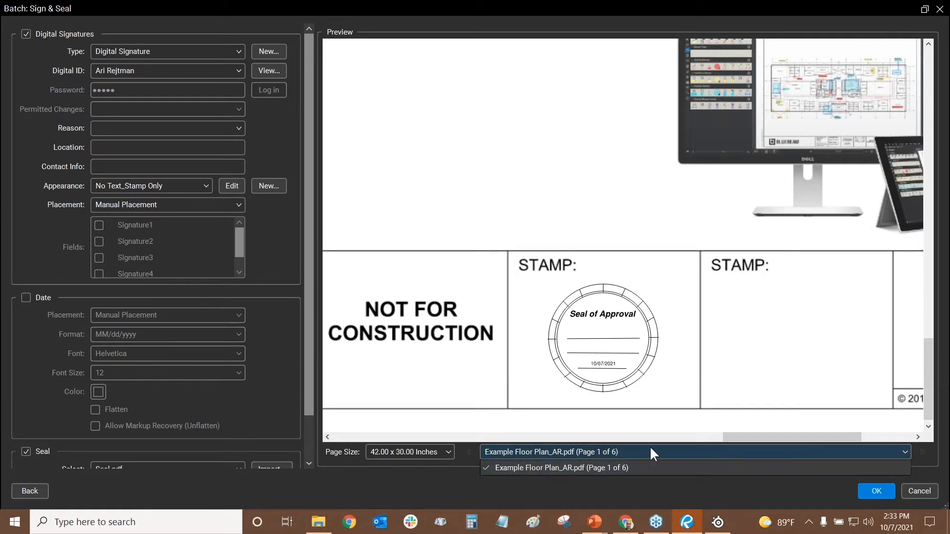
{"action": "left_click", "coordinate": [564, 492]}
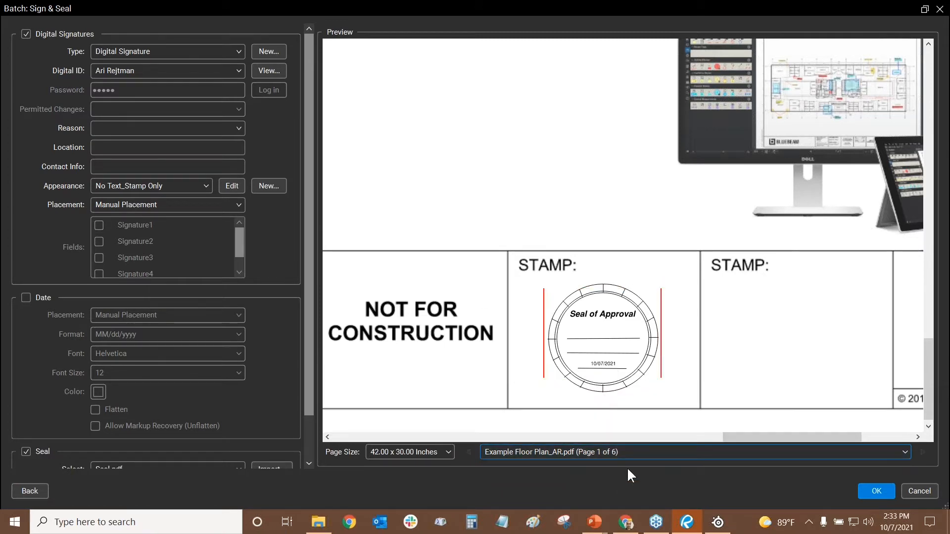
{"action": "scroll", "coordinate": [150, 349], "scroll_direction": "down", "scroll_amount": 2}
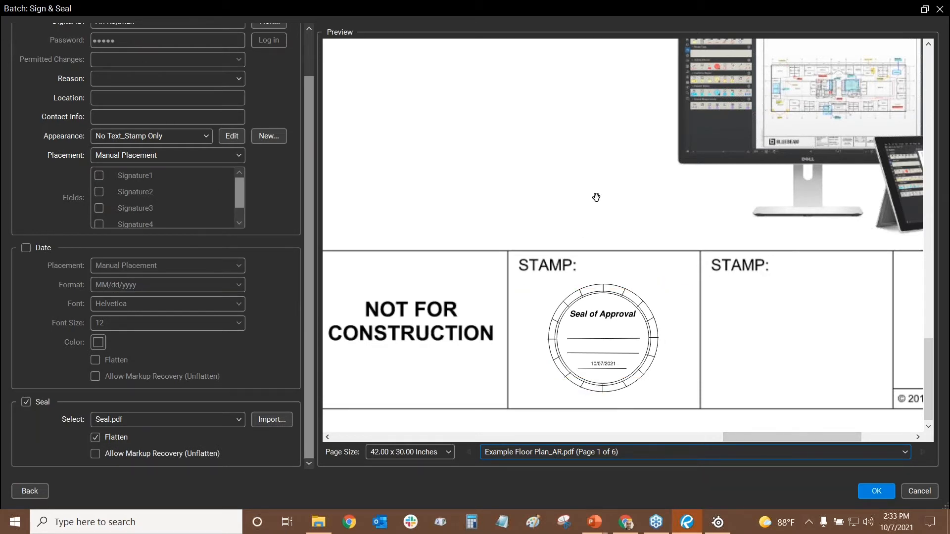
{"action": "left_click", "coordinate": [868, 488]}
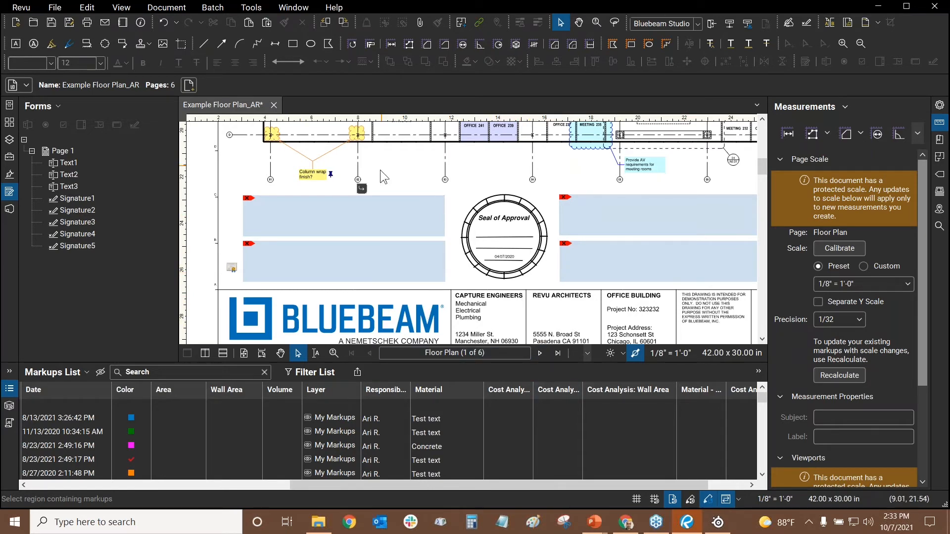
Zoom into the title block, select the seal showing 'Signature is valid', and list the Rev.1 signature
{"action": "scroll", "coordinate": [425, 308], "scroll_direction": "down", "scroll_amount": 3}
{"action": "scroll", "coordinate": [560, 288], "scroll_direction": "up", "scroll_amount": 5}
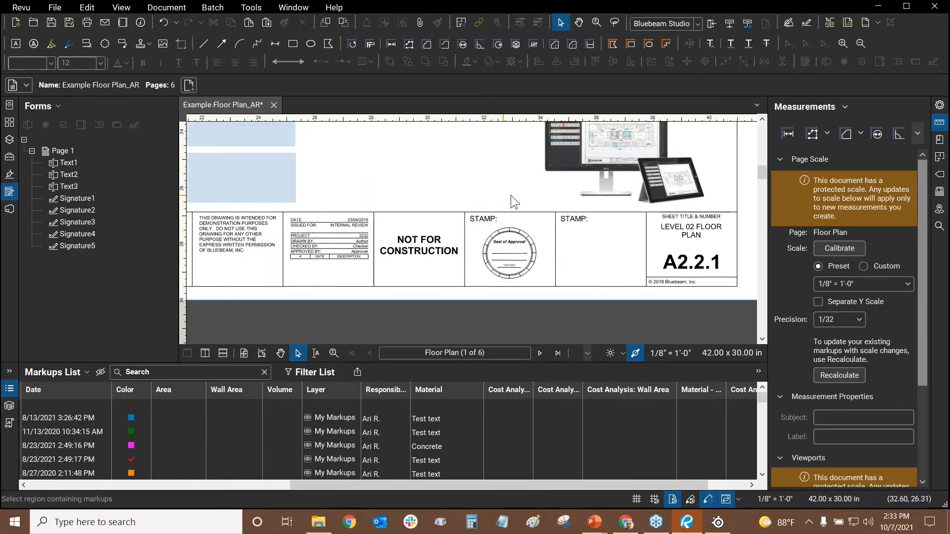
{"action": "scroll", "coordinate": [518, 257], "scroll_direction": "up", "scroll_amount": 3}
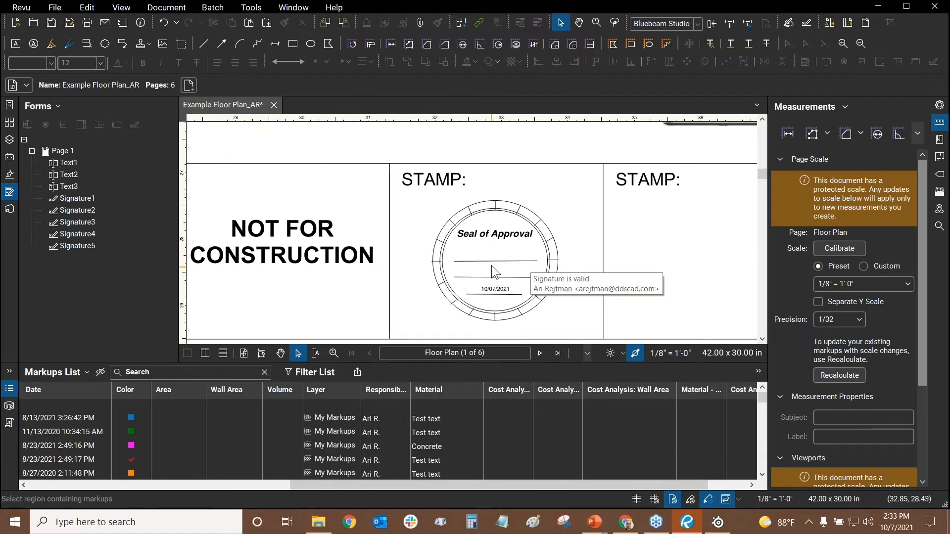
{"action": "mouse_move", "coordinate": [494, 256]}
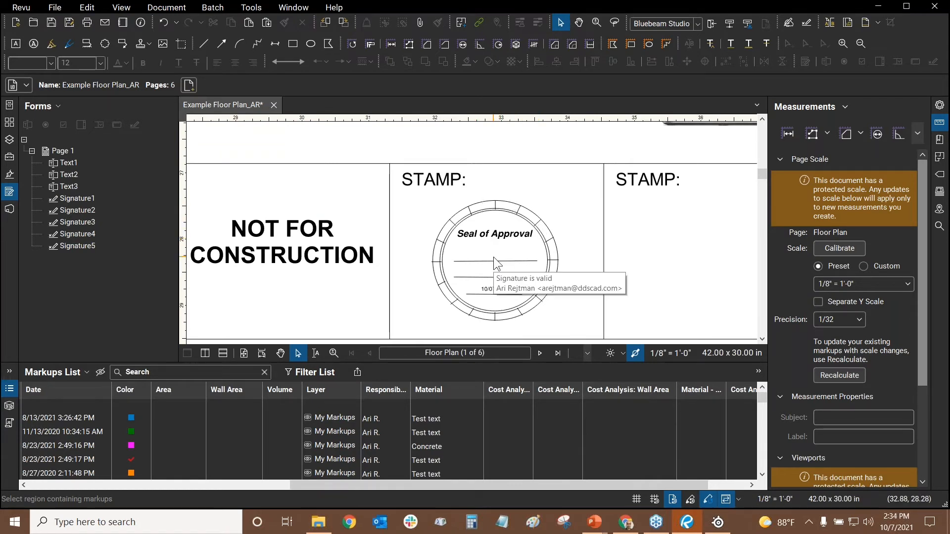
{"action": "left_click", "coordinate": [476, 250]}
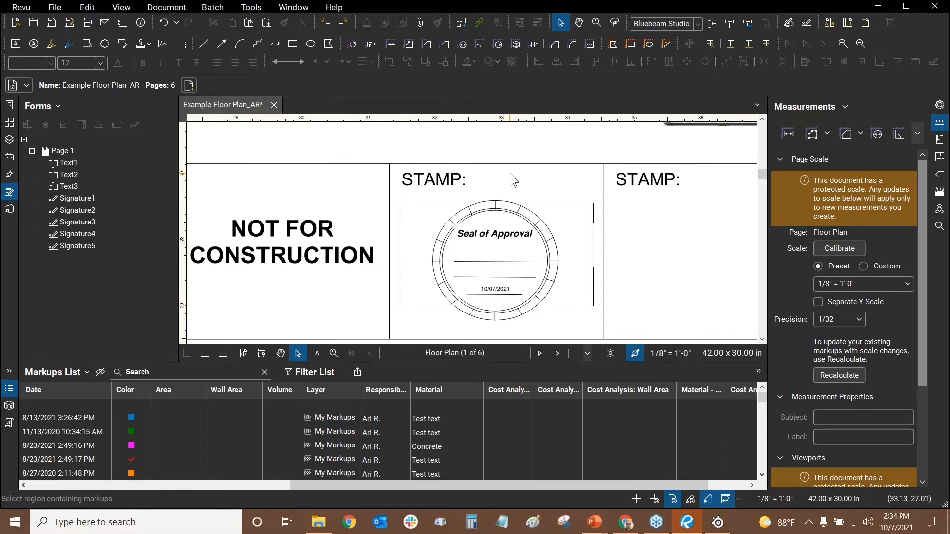
{"action": "left_click", "coordinate": [10, 174]}
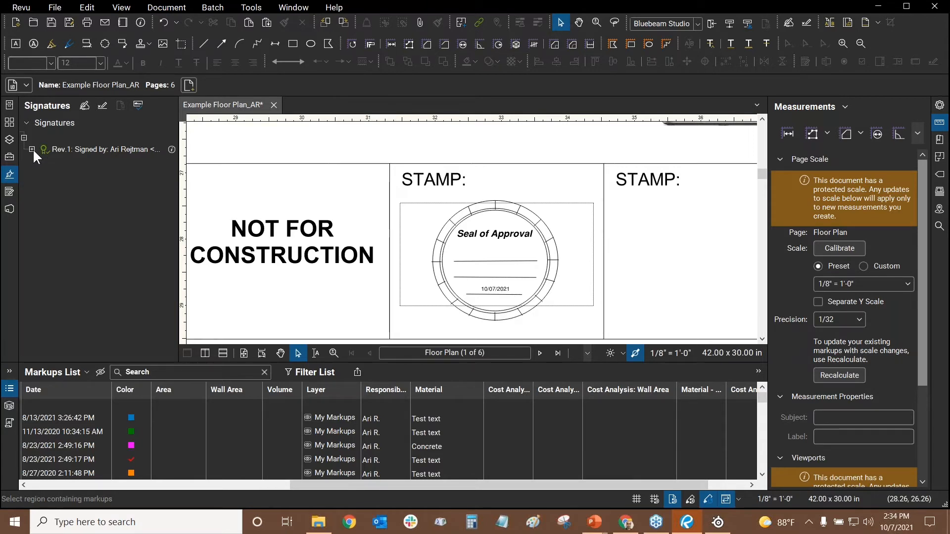
Validate the signatures and expand Rev.1 and its Authority details to confirm it is valid
{"action": "left_click", "coordinate": [138, 106]}
{"action": "left_click", "coordinate": [31, 149]}
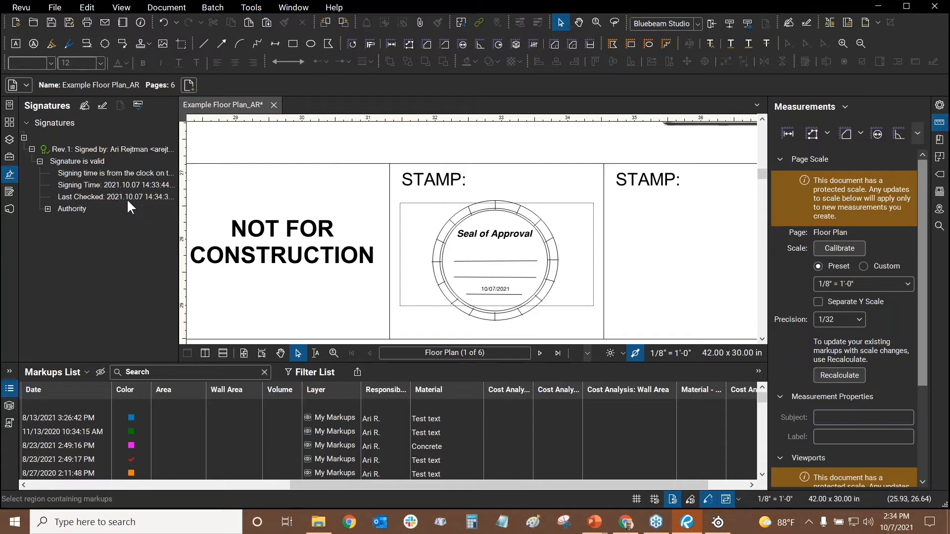
{"action": "left_click", "coordinate": [48, 210]}
{"action": "mouse_move", "coordinate": [152, 216]}
Undo the last unsaved change, fit the whole floor plan page in view, and show the Tool Chest
{"action": "left_click", "coordinate": [166, 22]}
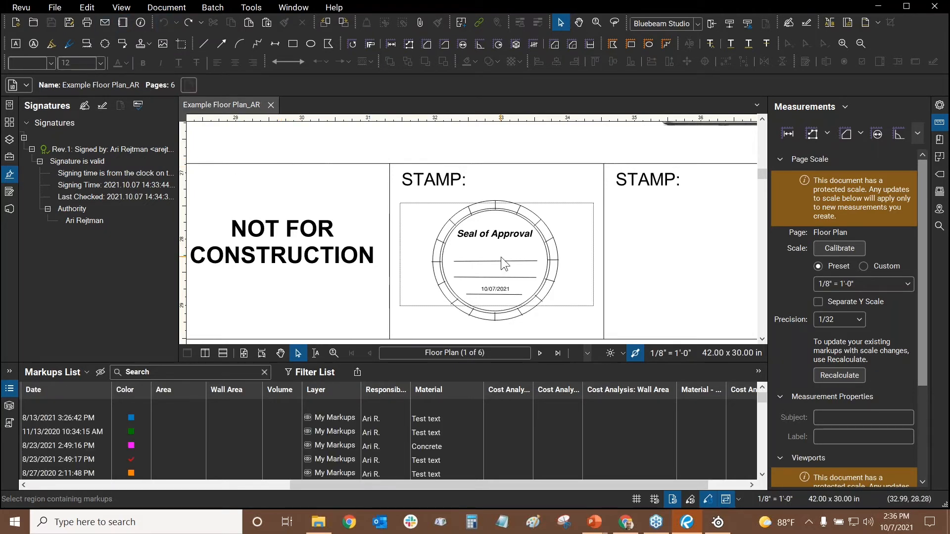
{"action": "scroll", "coordinate": [337, 171], "scroll_direction": "down", "scroll_amount": 5}
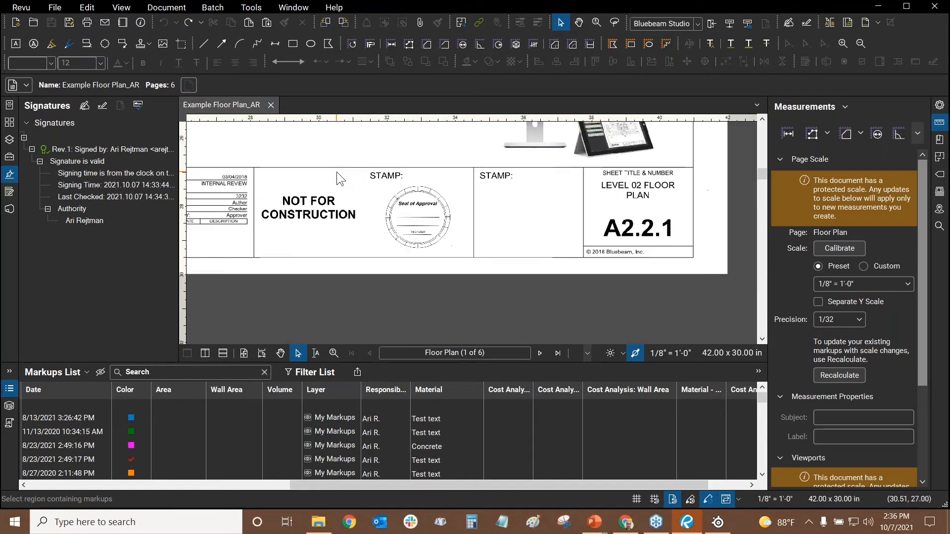
{"action": "left_click_drag", "start_coordinate": [307, 137], "coordinate": [467, 250]}
{"action": "scroll", "coordinate": [467, 251], "scroll_direction": "down", "scroll_amount": 5}
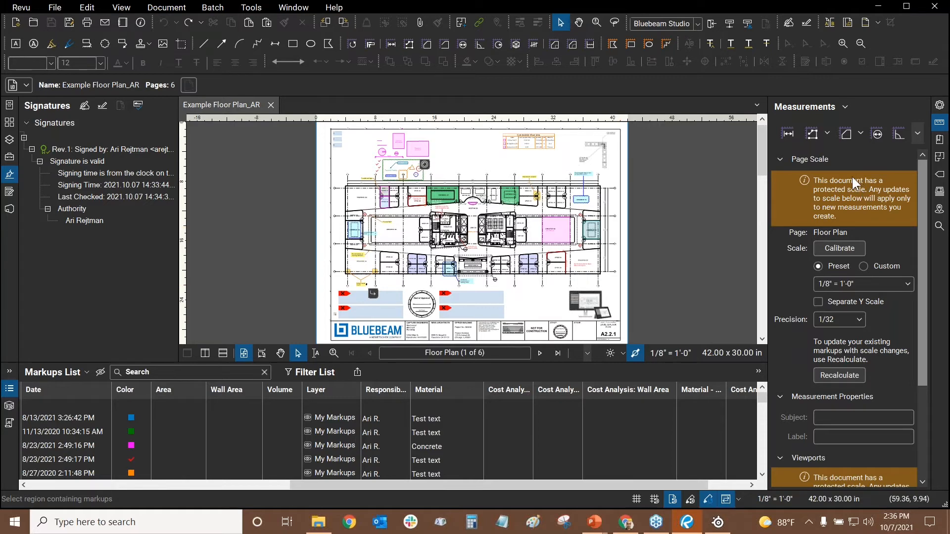
{"action": "left_click", "coordinate": [9, 157]}
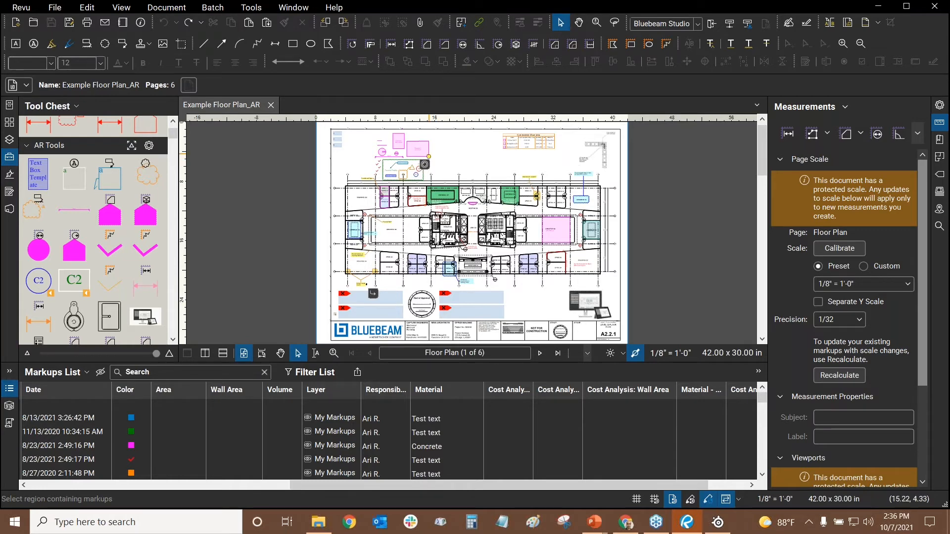
Close Example Floor Plan_AR.pdf and reopen it from Recents, answering Yes to show its signatures
{"action": "left_click", "coordinate": [270, 106]}
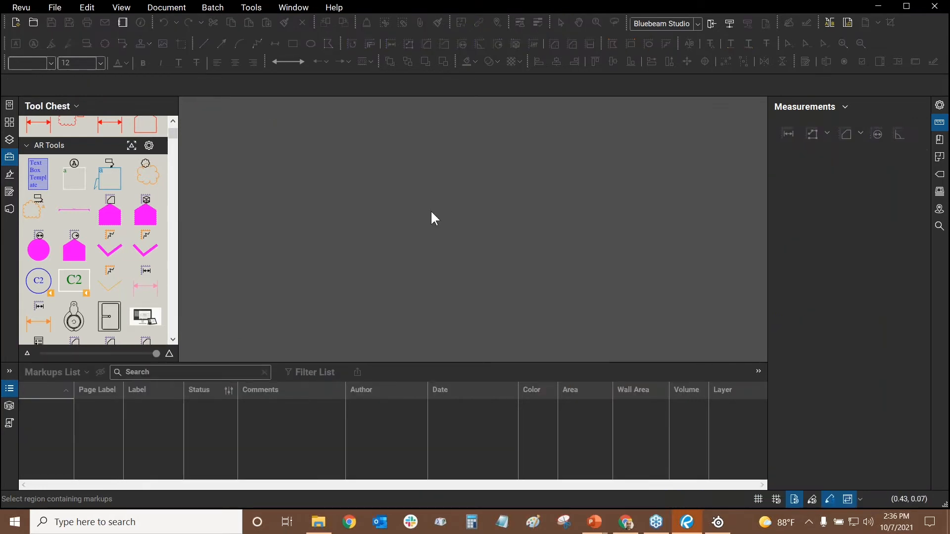
{"action": "left_click", "coordinate": [9, 106]}
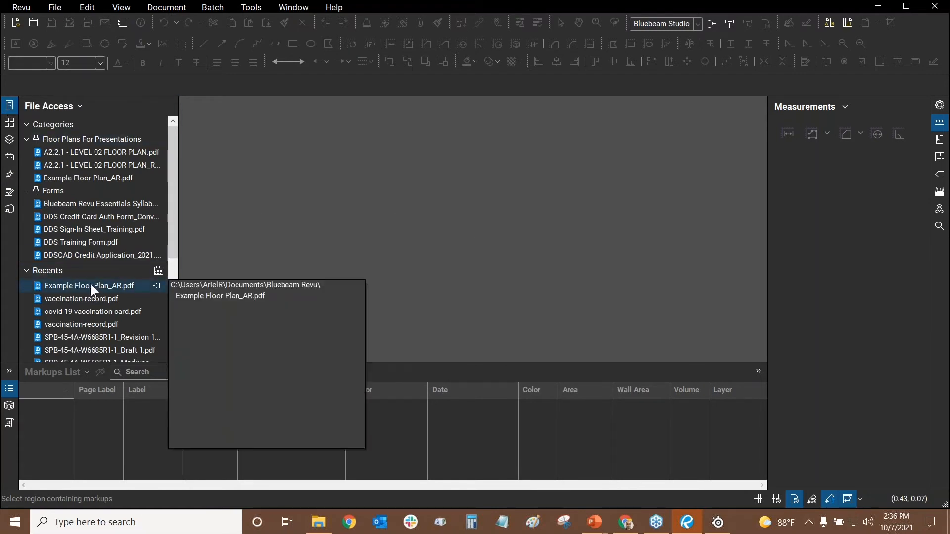
{"action": "left_click", "coordinate": [94, 178]}
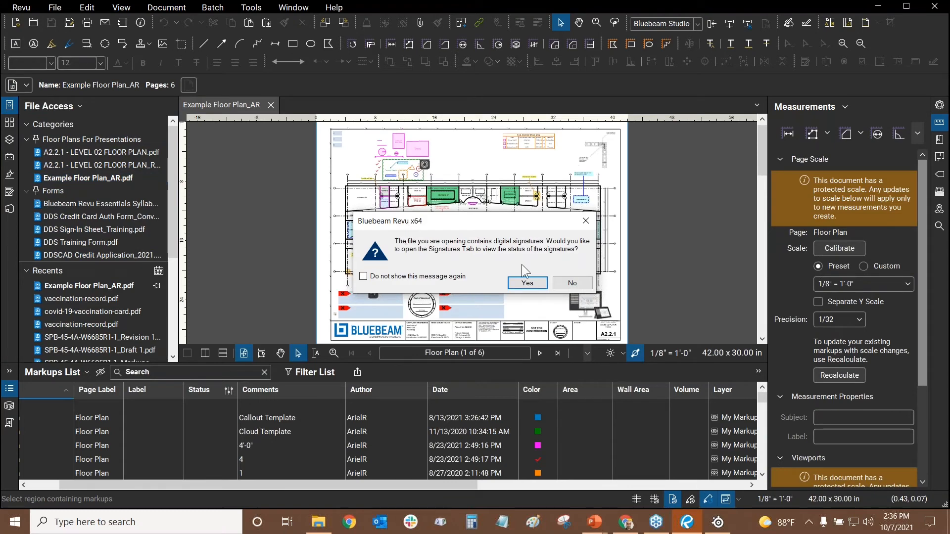
{"action": "left_click", "coordinate": [521, 287]}
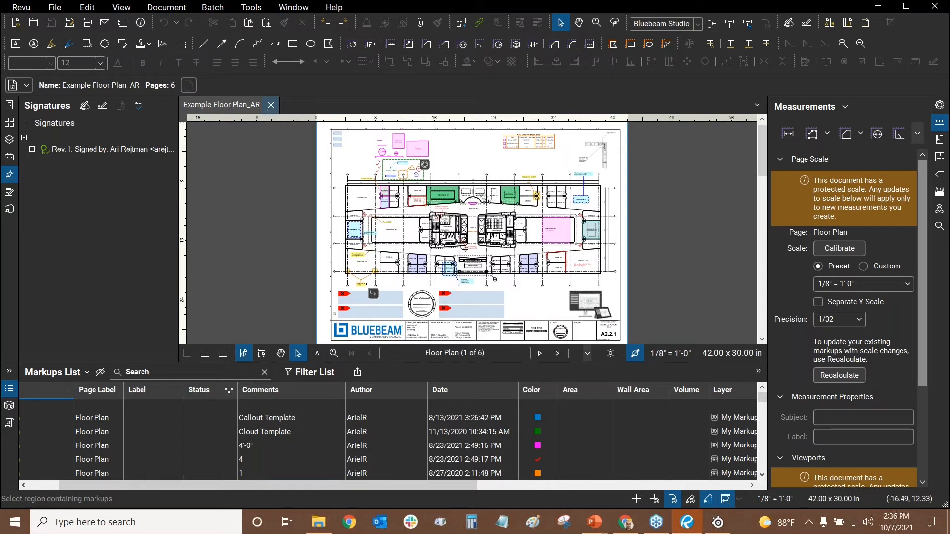
{"action": "left_click", "coordinate": [388, 524]}
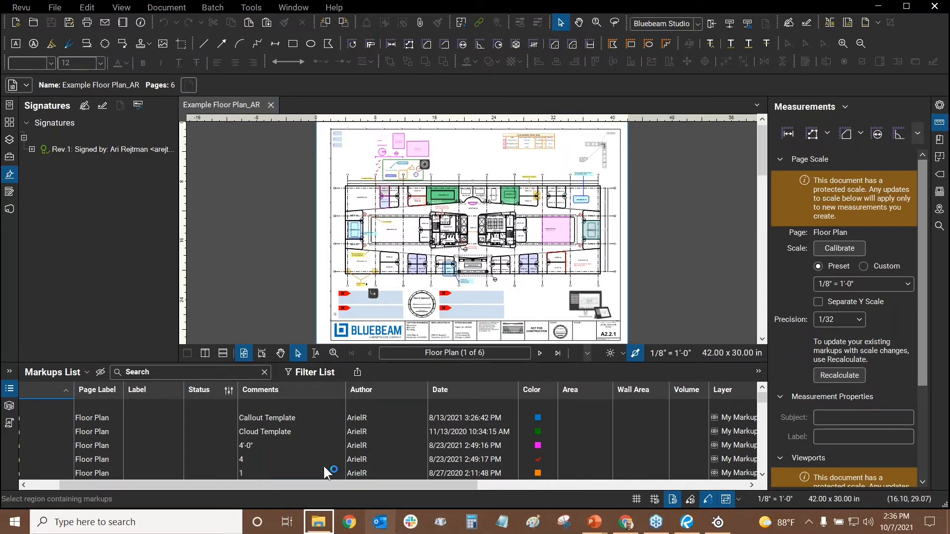
{"action": "left_click", "coordinate": [278, 205]}
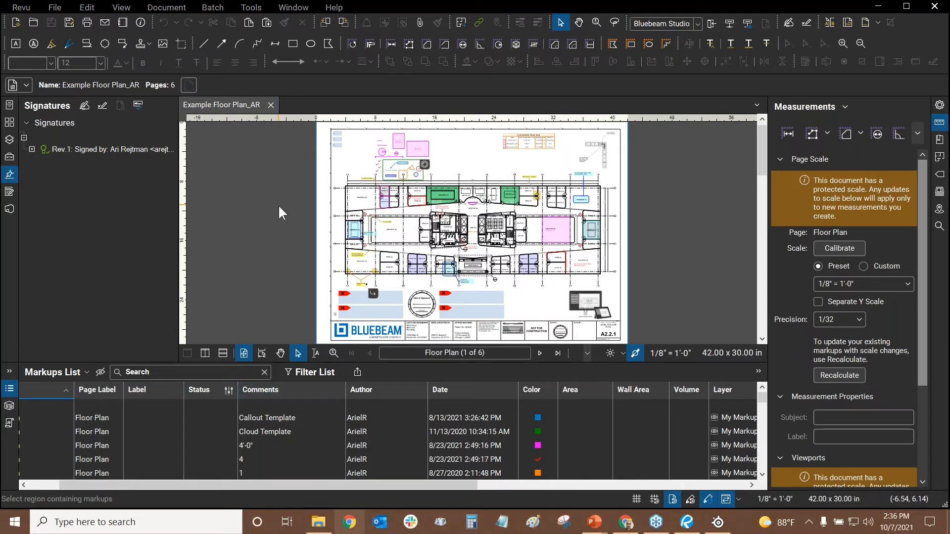
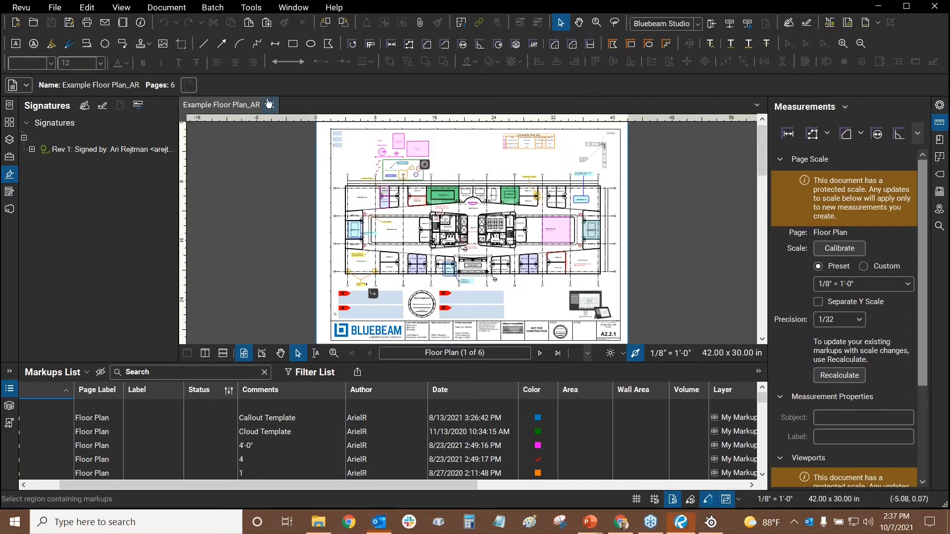
Close Example Floor Plan_AR and reopen it from the file browser
{"action": "key", "text": "ctrl+w"}
{"action": "left_click", "coordinate": [311, 527]}
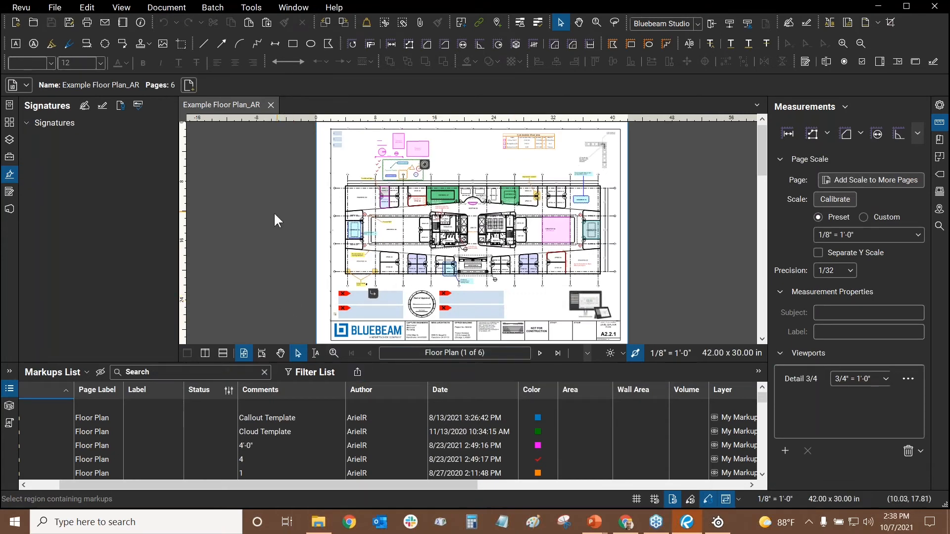
Page ahead to the Rev1 Level 02 plan, then jump back to the Floor Plan page via thumbnails
{"action": "left_click", "coordinate": [539, 353]}
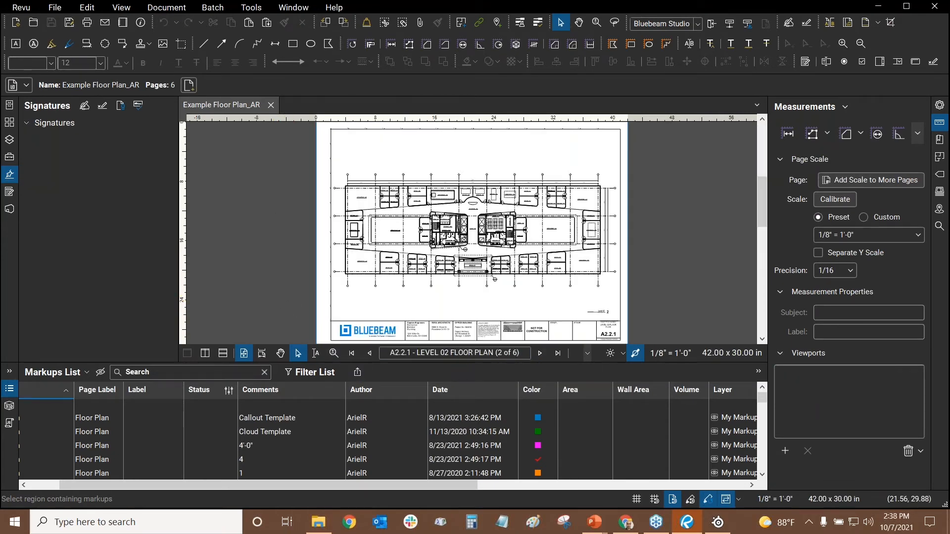
{"action": "left_click", "coordinate": [539, 353]}
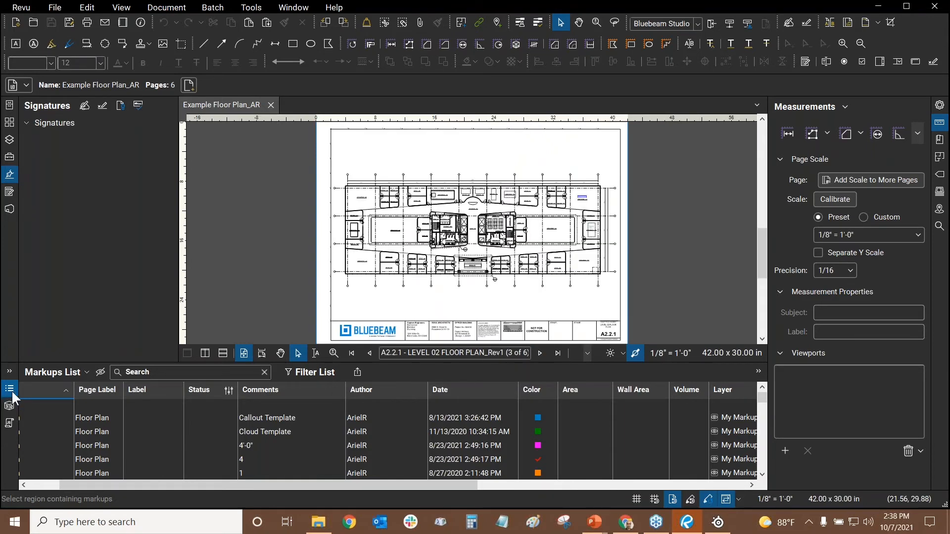
{"action": "left_click", "coordinate": [9, 388]}
{"action": "left_click", "coordinate": [9, 482]}
{"action": "left_click", "coordinate": [9, 122]}
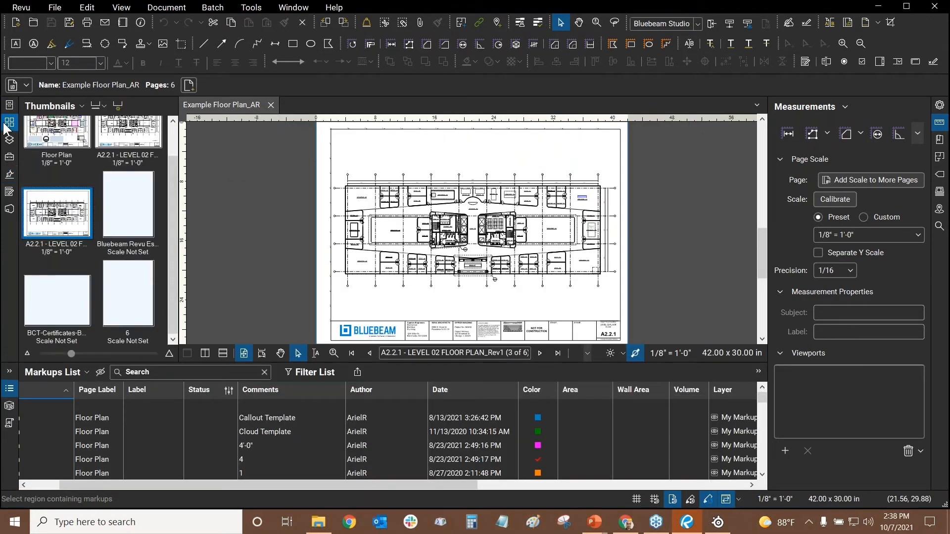
{"action": "left_click", "coordinate": [57, 132]}
Collapse the File Access, Markups List and Properties panels so the Floor Plan fills the view
{"action": "left_click", "coordinate": [8, 105]}
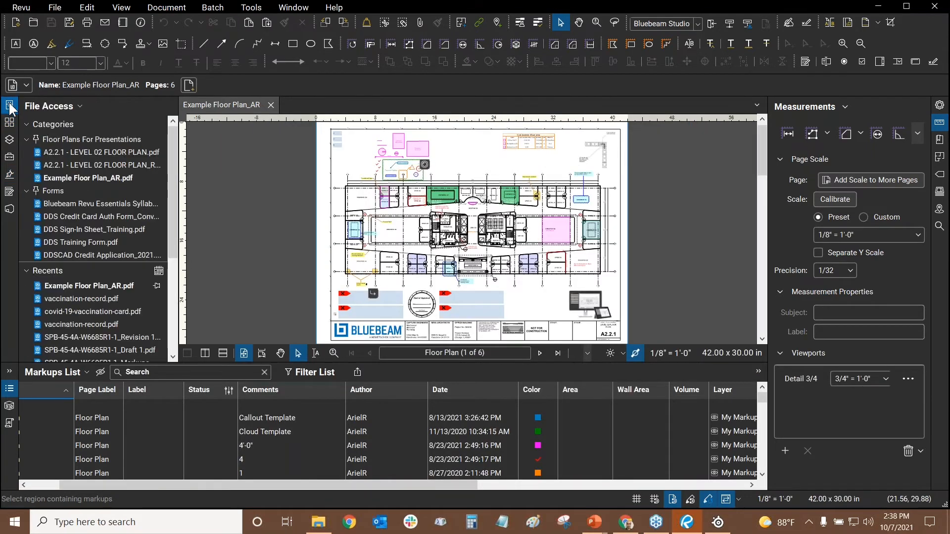
{"action": "left_click", "coordinate": [9, 105]}
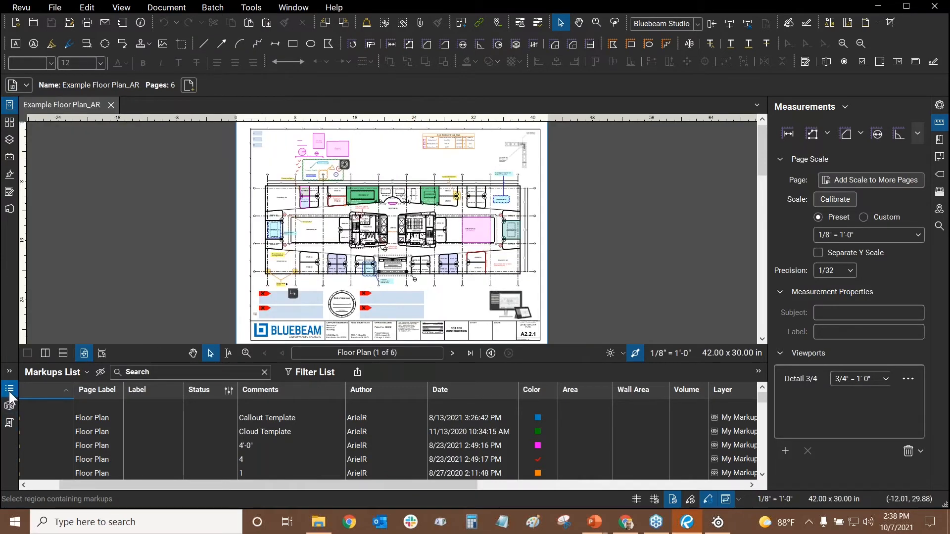
{"action": "left_click", "coordinate": [10, 396]}
{"action": "left_click", "coordinate": [939, 106]}
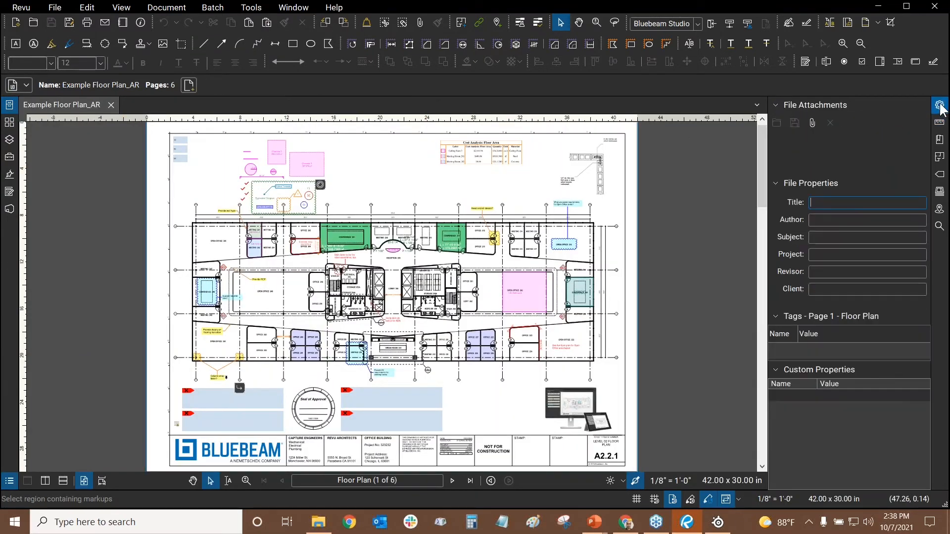
{"action": "left_click", "coordinate": [940, 106]}
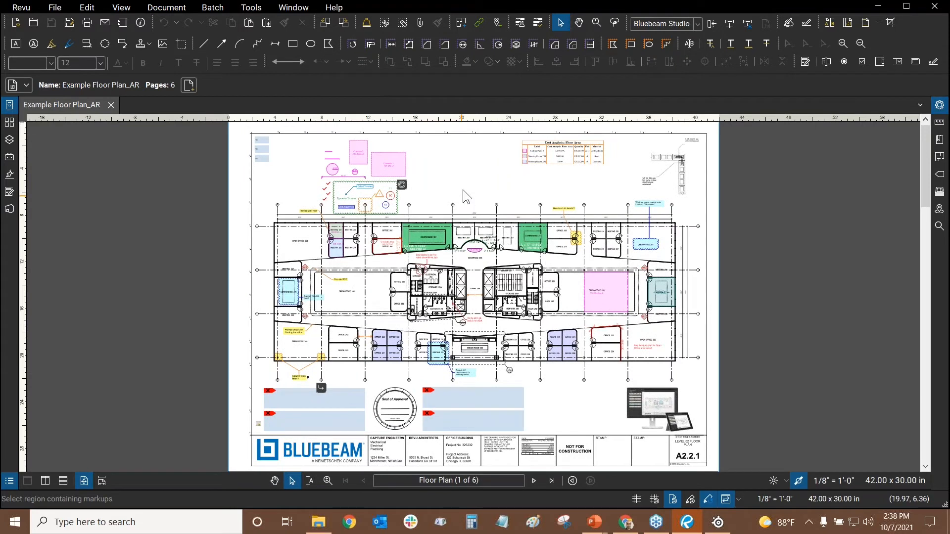
{"action": "key", "text": "alt+Tab"}
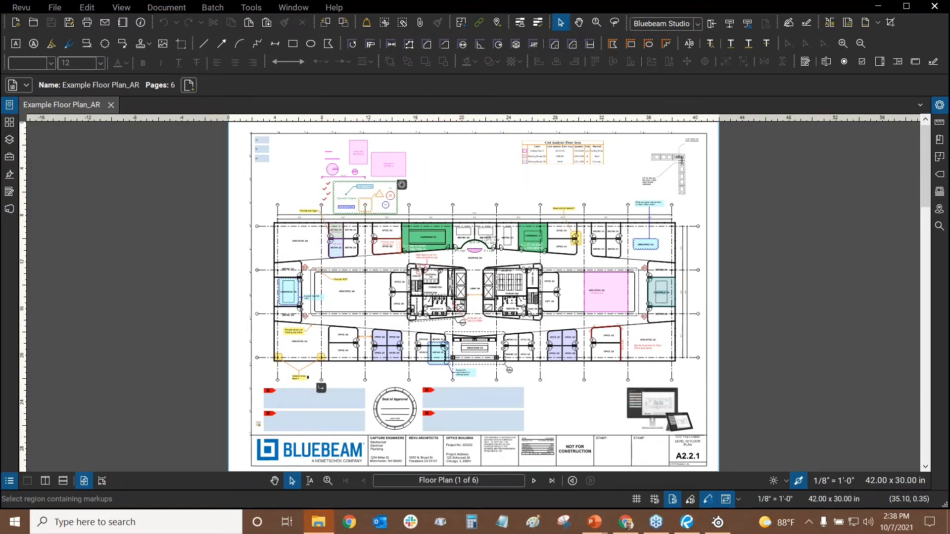
{"action": "key", "text": "alt+Tab"}
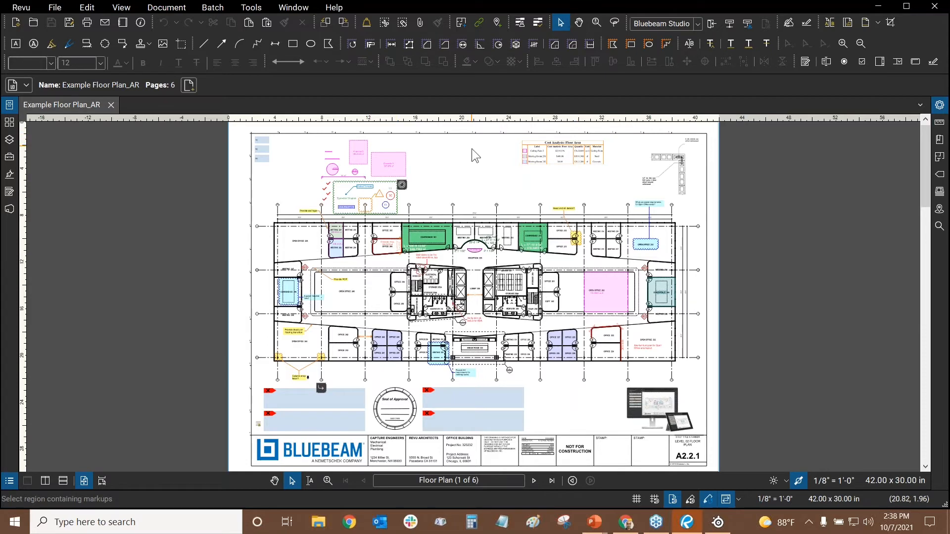
{"action": "key", "text": "alt+Tab"}
{"action": "key", "text": "Tab"}
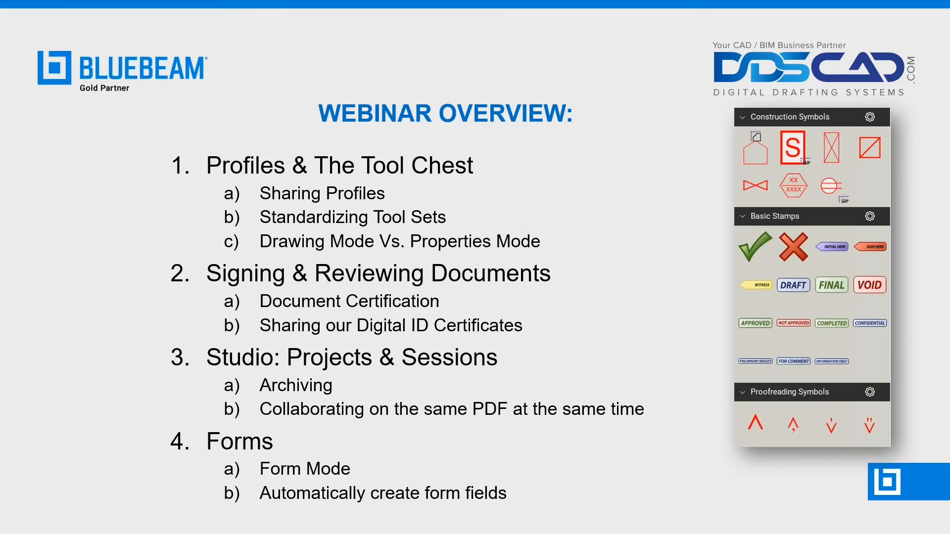
{"action": "key", "text": "alt+Tab"}
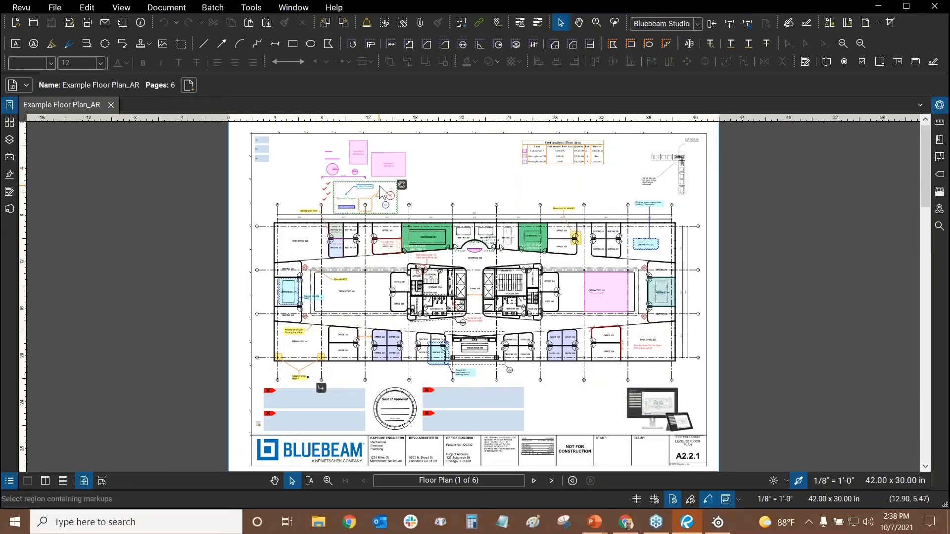
Show Floor_Plan_Signed's signatures and expand the Rev.1 signature down to its Authority details
{"action": "left_click", "coordinate": [7, 178]}
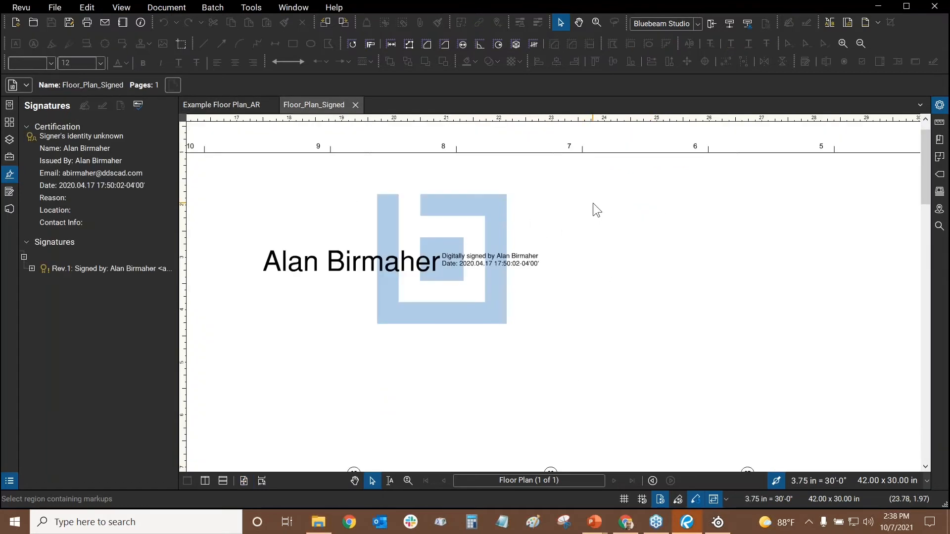
{"action": "scroll", "coordinate": [593, 203], "scroll_direction": "down", "scroll_amount": 3}
{"action": "scroll", "coordinate": [541, 213], "scroll_direction": "up", "scroll_amount": 5}
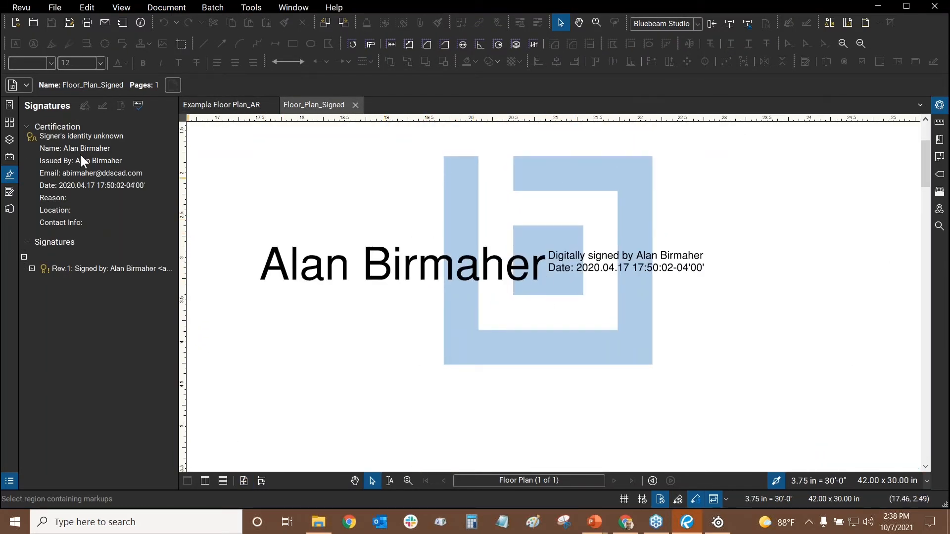
{"action": "mouse_move", "coordinate": [531, 243]}
{"action": "left_click", "coordinate": [31, 268]}
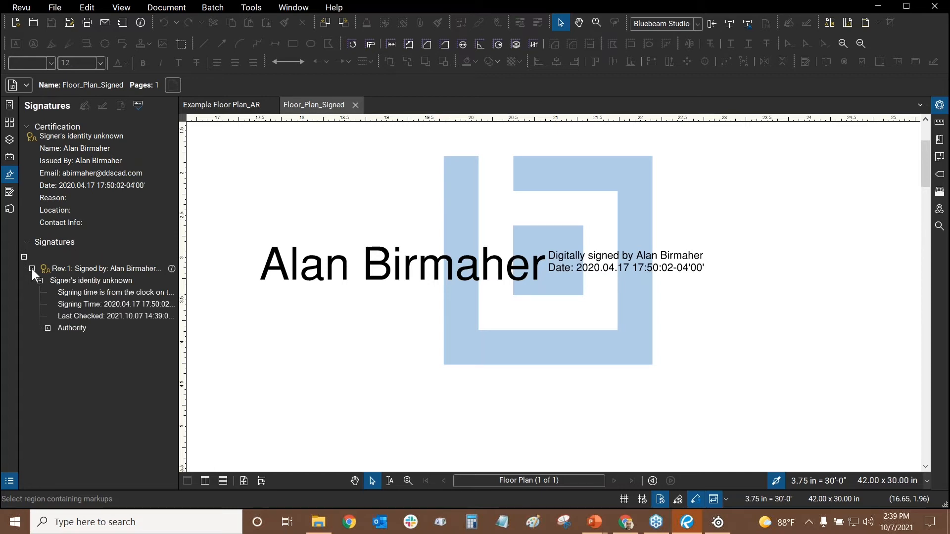
{"action": "left_click", "coordinate": [47, 328]}
{"action": "scroll", "coordinate": [366, 200], "scroll_direction": "down", "scroll_amount": 5}
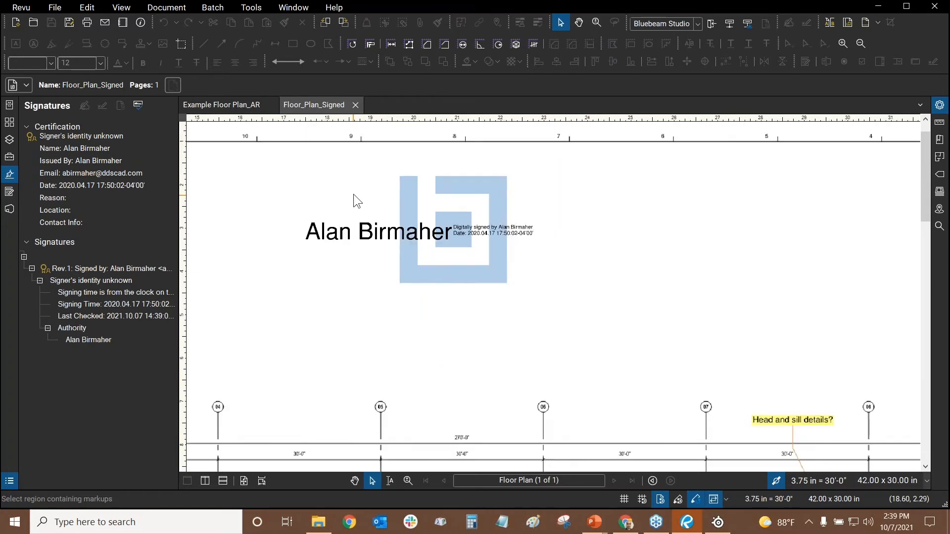
Close Floor_Plan_Signed and zoom to the certificate icon at the page's lower-left corner
{"action": "left_click", "coordinate": [355, 105]}
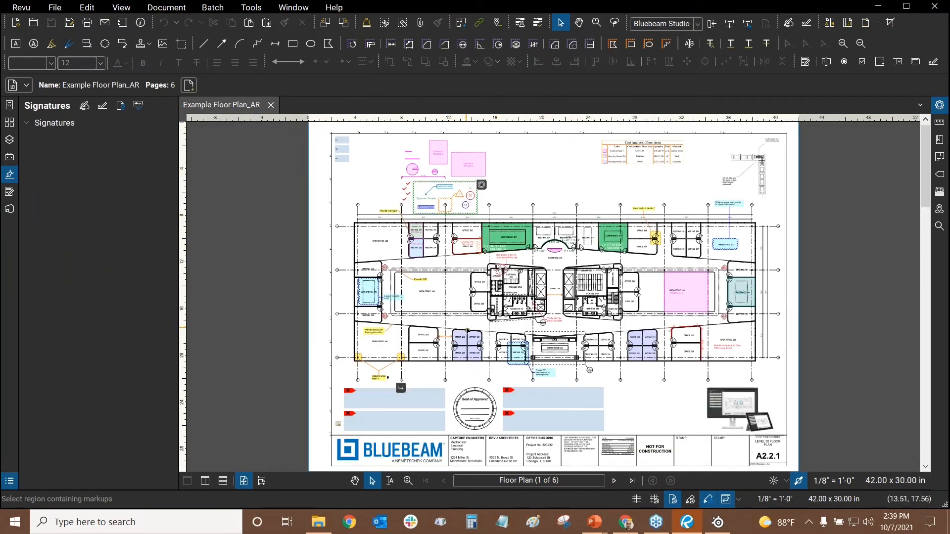
{"action": "left_click_drag", "start_coordinate": [457, 324], "coordinate": [544, 165]}
{"action": "scroll", "coordinate": [423, 260], "scroll_direction": "up", "scroll_amount": 5}
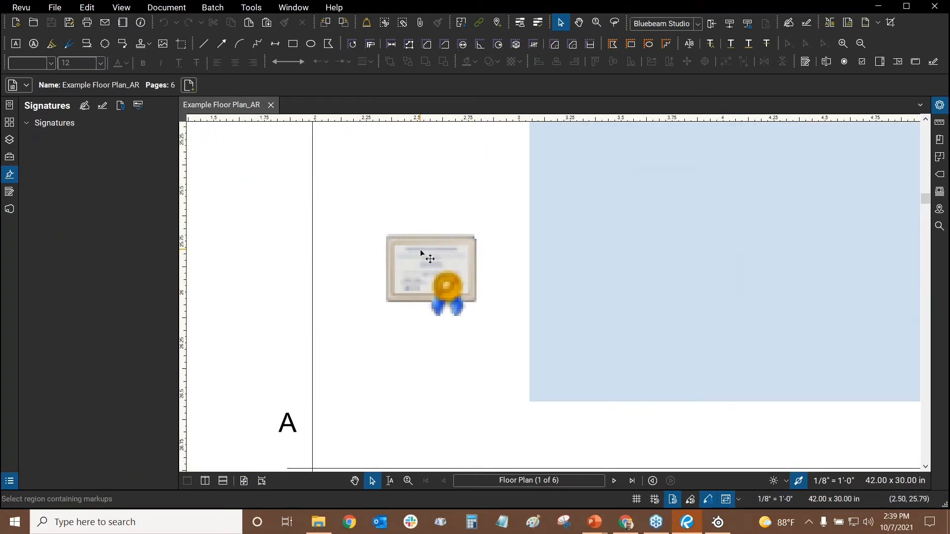
{"action": "key", "text": "ctrl"}
{"action": "key", "text": "ctrl"}
Start a File Attachment from the Tools menu, then cancel the dialog
{"action": "left_click", "coordinate": [251, 7]}
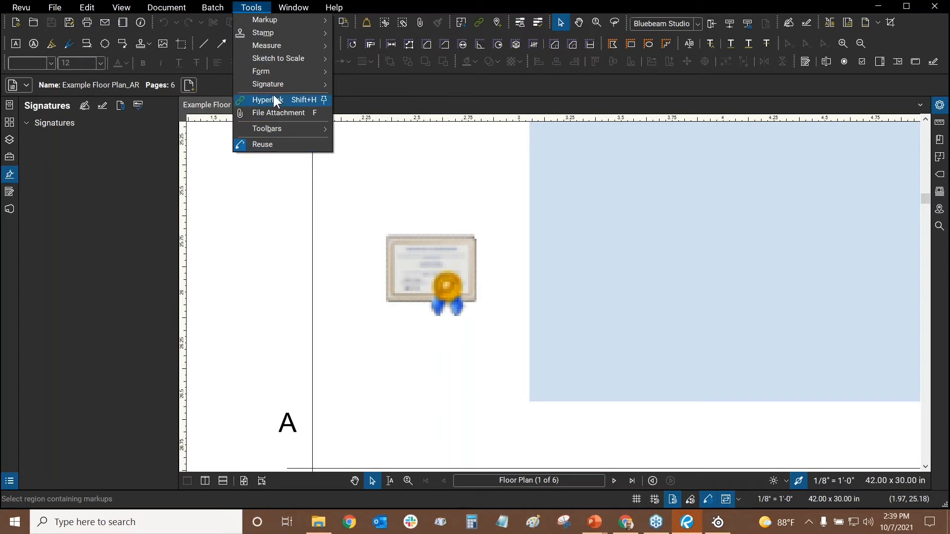
{"action": "left_click", "coordinate": [277, 111]}
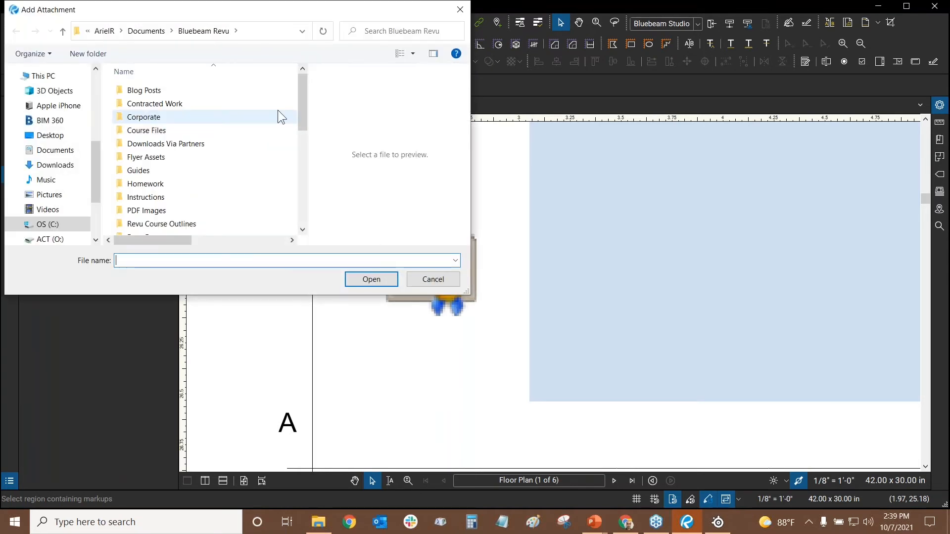
{"action": "scroll", "coordinate": [272, 116], "scroll_direction": "down", "scroll_amount": 6}
{"action": "scroll", "coordinate": [262, 124], "scroll_direction": "up", "scroll_amount": 1}
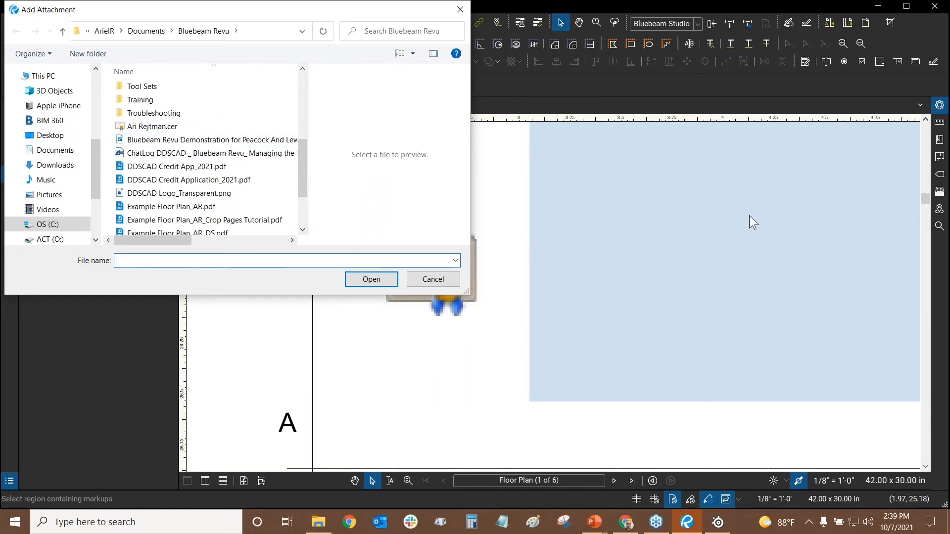
{"action": "left_click", "coordinate": [433, 279]}
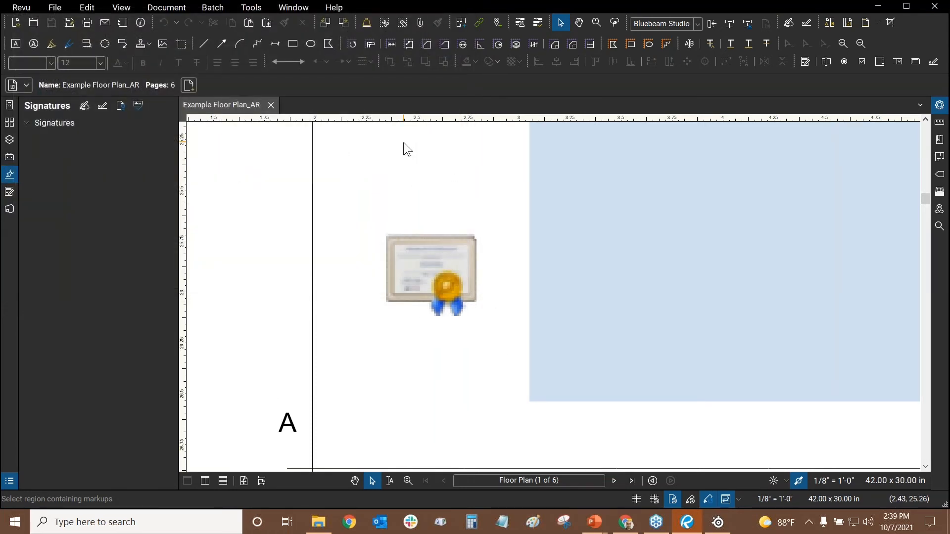
{"action": "left_click", "coordinate": [246, 10]}
{"action": "mouse_move", "coordinate": [260, 84]}
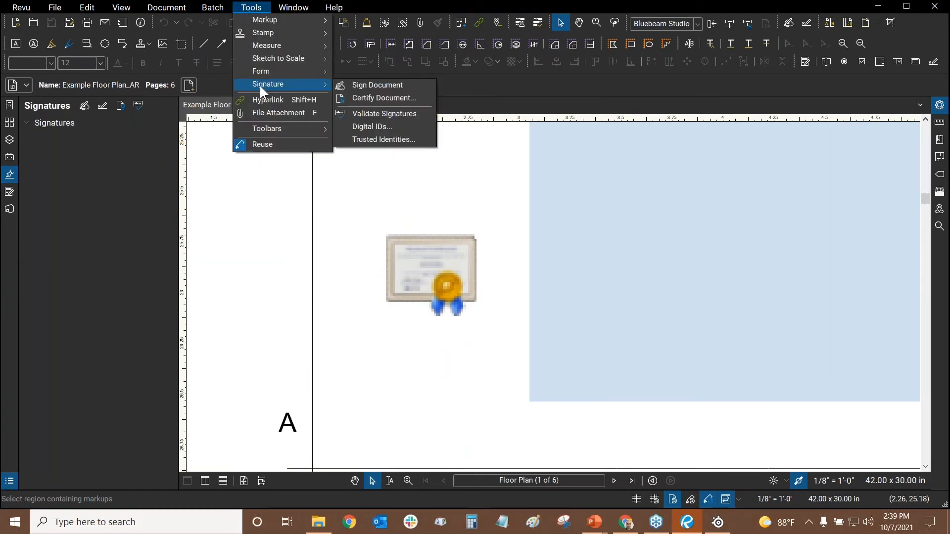
{"action": "left_click", "coordinate": [371, 127]}
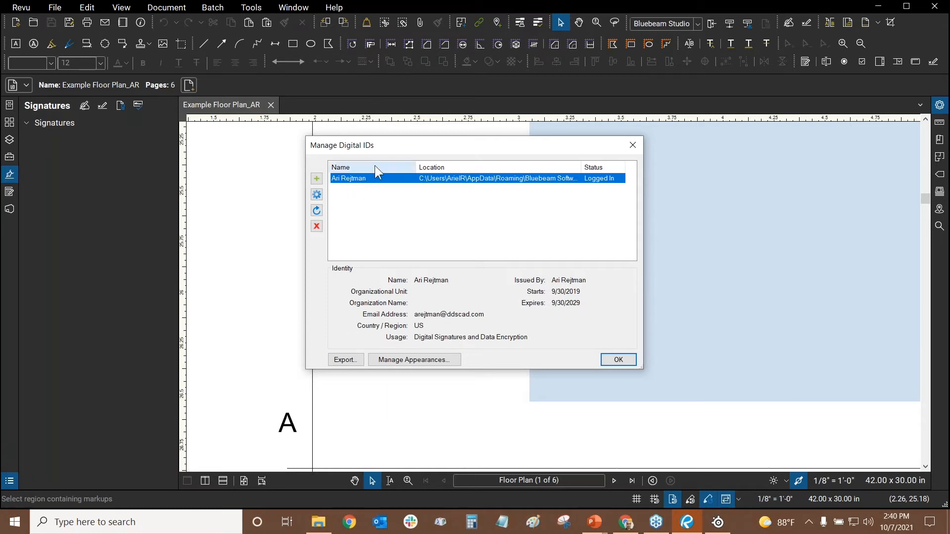
{"action": "left_click", "coordinate": [344, 360]}
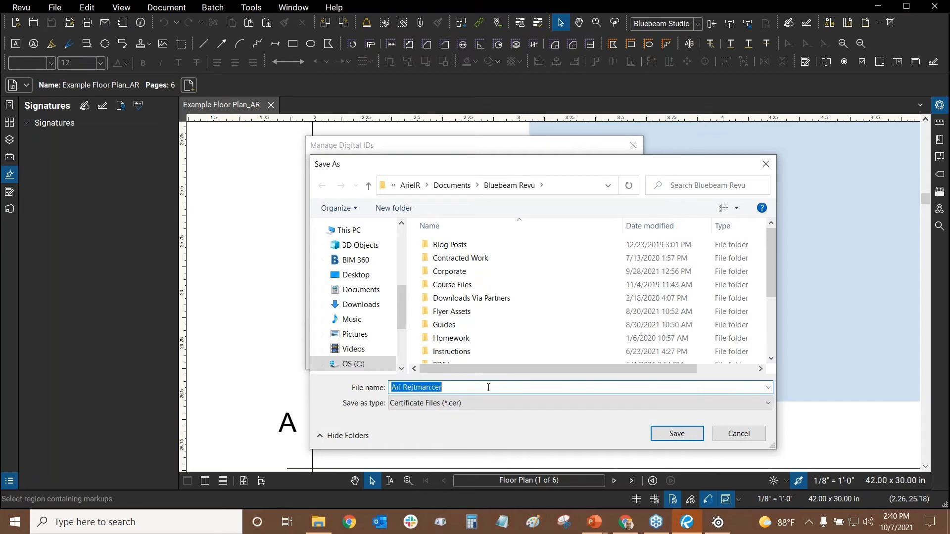
{"action": "left_click_drag", "start_coordinate": [773, 247], "coordinate": [774, 359]}
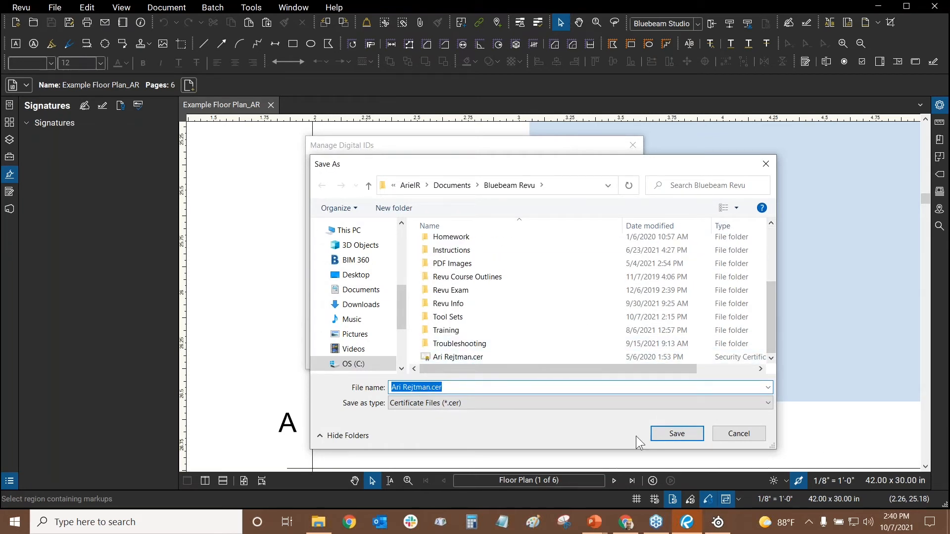
{"action": "left_click", "coordinate": [740, 437]}
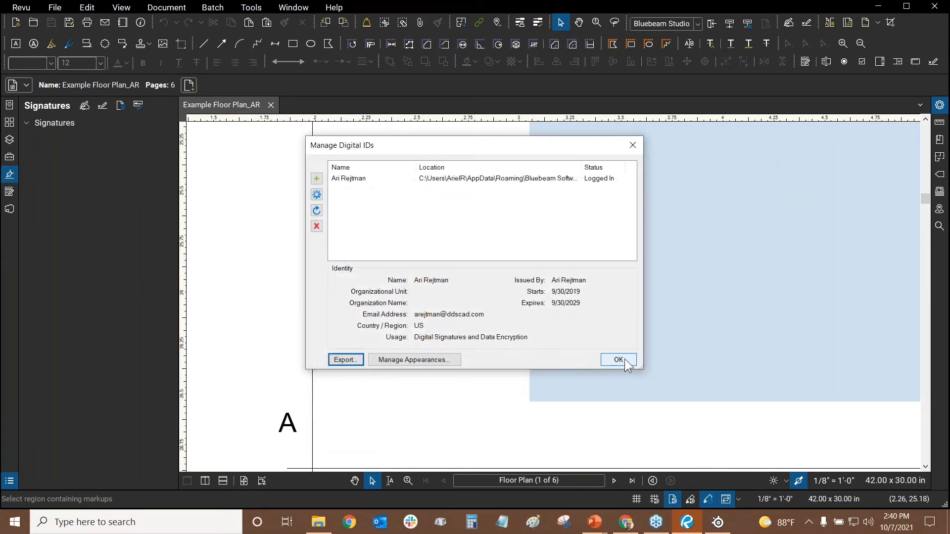
{"action": "left_click", "coordinate": [618, 359]}
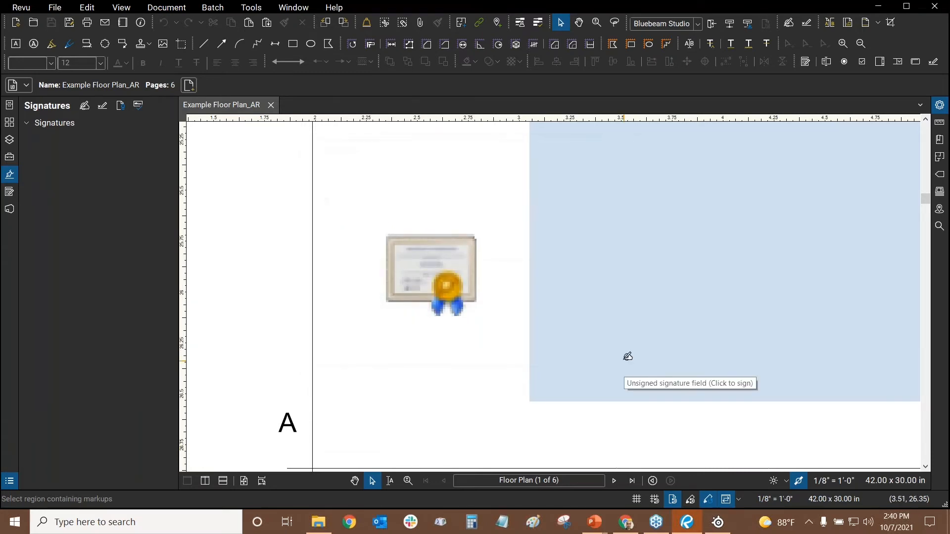
Open Manage Trusted Identities and try adding a certificate, then cancel the file browser
{"action": "left_click", "coordinate": [252, 7]}
{"action": "mouse_move", "coordinate": [269, 85]}
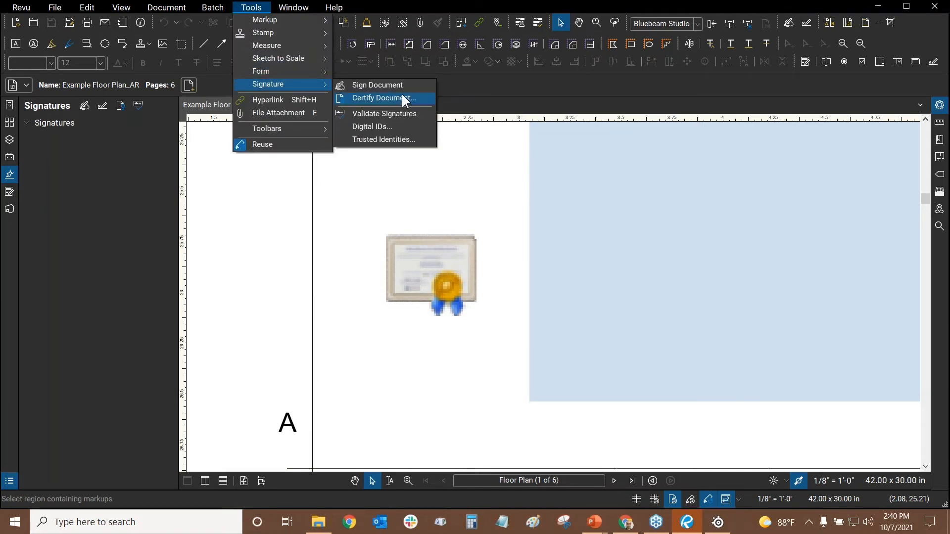
{"action": "left_click", "coordinate": [375, 141]}
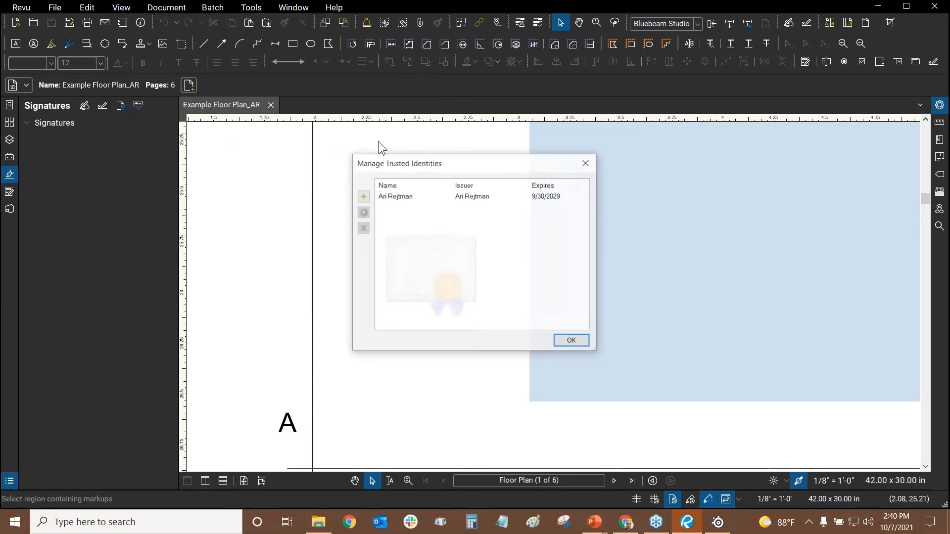
{"action": "left_click", "coordinate": [401, 197]}
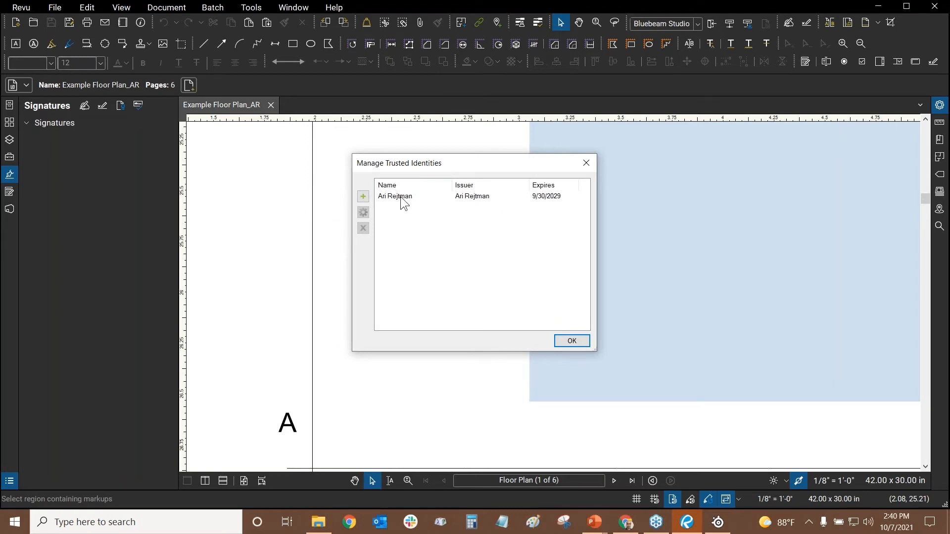
{"action": "left_click", "coordinate": [365, 199]}
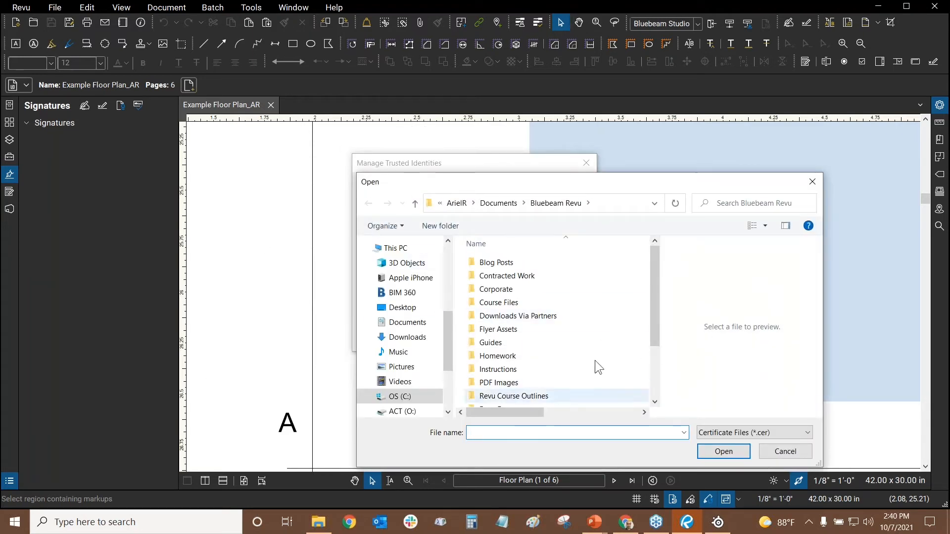
{"action": "left_click", "coordinate": [790, 452]}
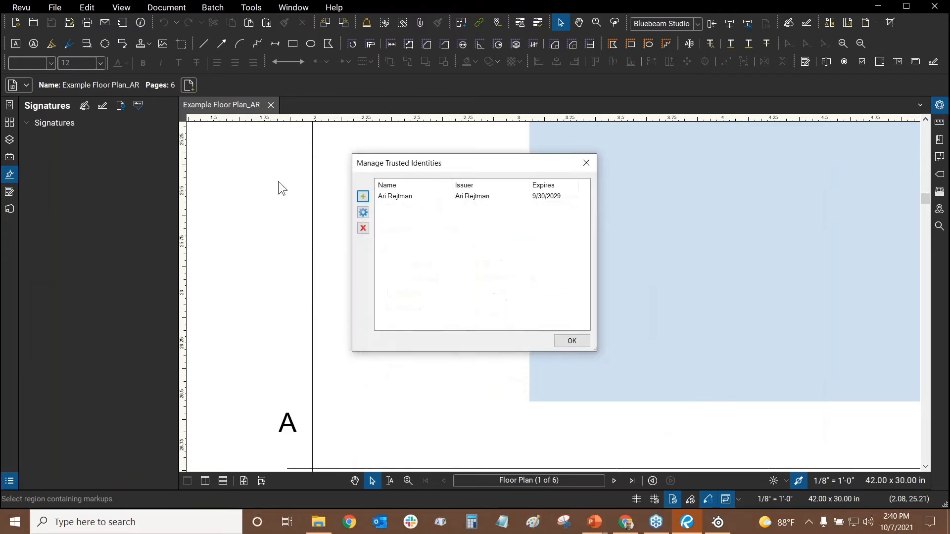
Inspect the trusted identity's certificate Details and Certification Path, then close both dialogs
{"action": "left_click", "coordinate": [396, 197]}
{"action": "left_click", "coordinate": [363, 212]}
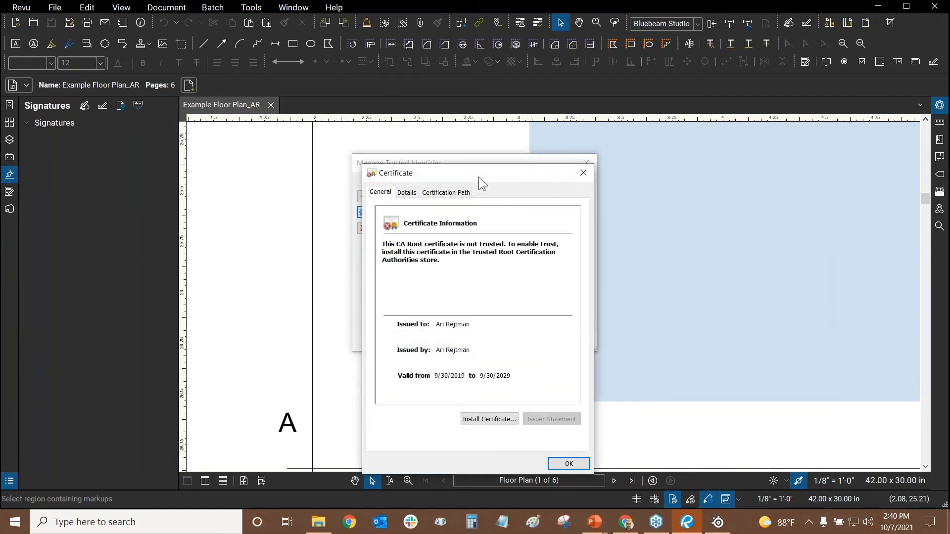
{"action": "left_click_drag", "start_coordinate": [464, 179], "coordinate": [439, 95]}
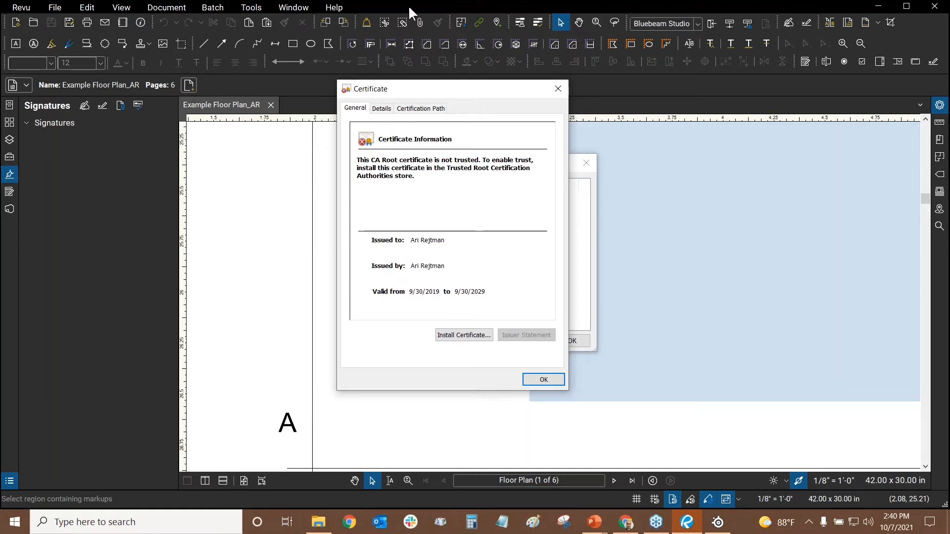
{"action": "left_click_drag", "start_coordinate": [480, 93], "coordinate": [466, 96]}
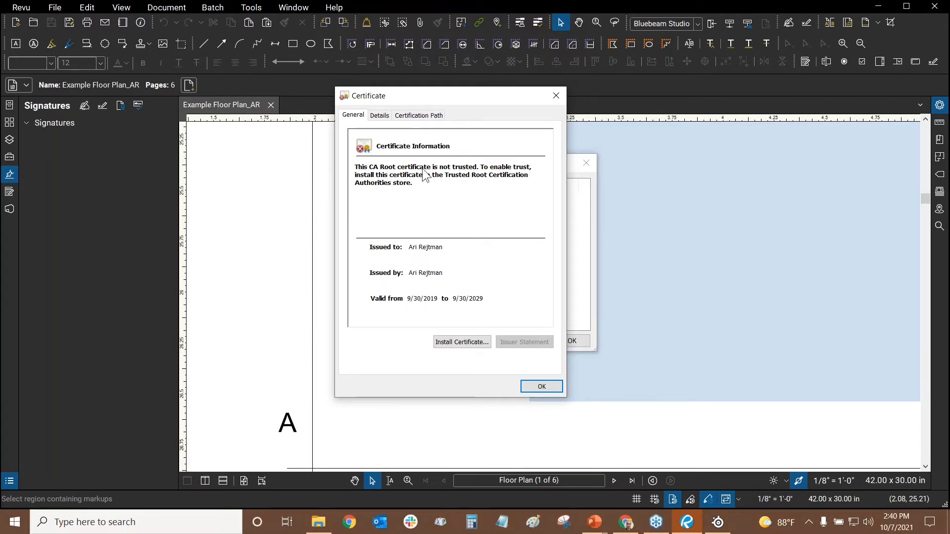
{"action": "left_click", "coordinate": [379, 118]}
{"action": "left_click", "coordinate": [405, 116]}
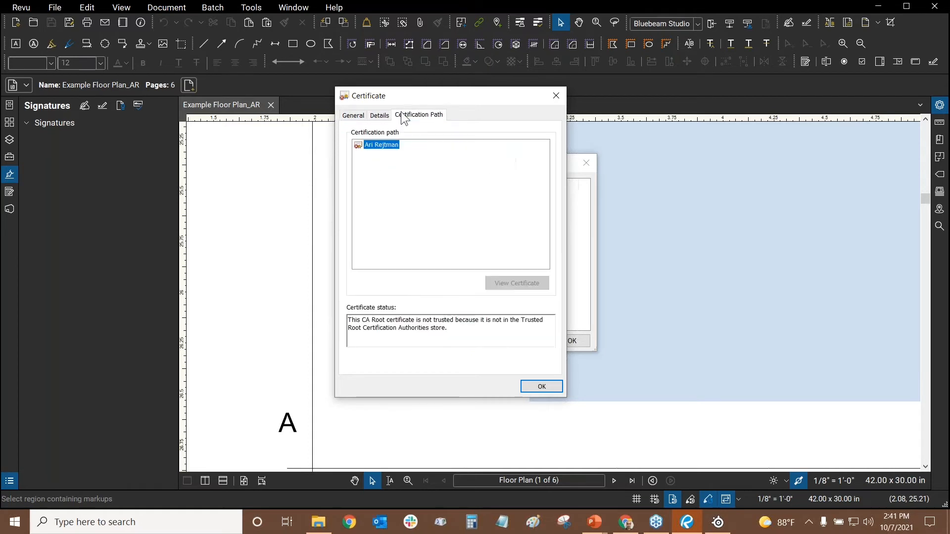
{"action": "left_click", "coordinate": [555, 97]}
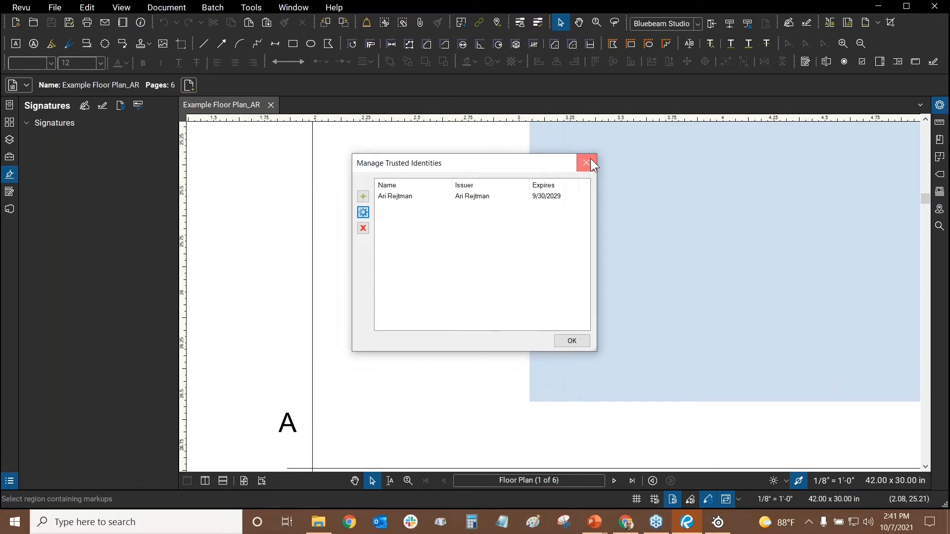
{"action": "left_click", "coordinate": [590, 160]}
{"action": "scroll", "coordinate": [398, 180], "scroll_direction": "down", "scroll_amount": 5}
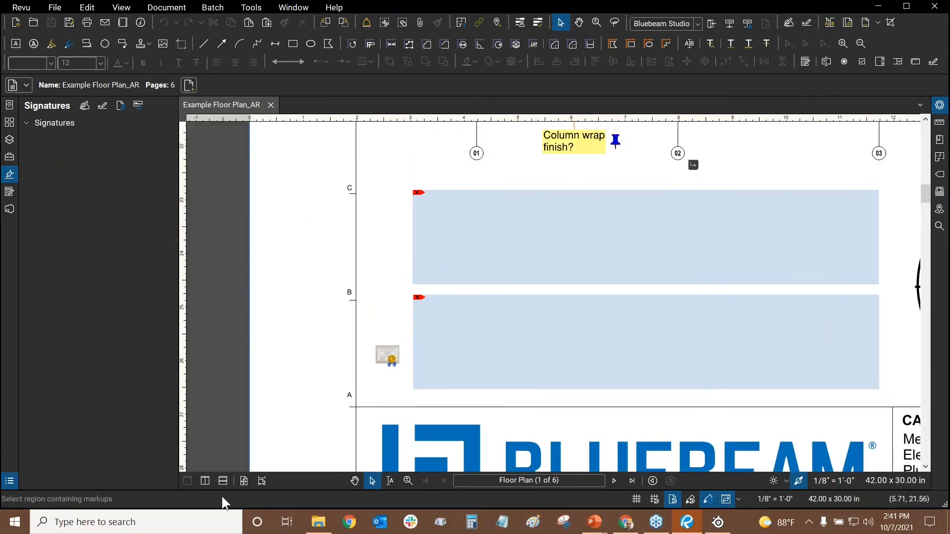
Choose Floor_Plan_Signed.pdf as a new file attachment from the Tools menu
{"action": "scroll", "coordinate": [391, 364], "scroll_direction": "up", "scroll_amount": 3}
{"action": "scroll", "coordinate": [390, 363], "scroll_direction": "up", "scroll_amount": 2}
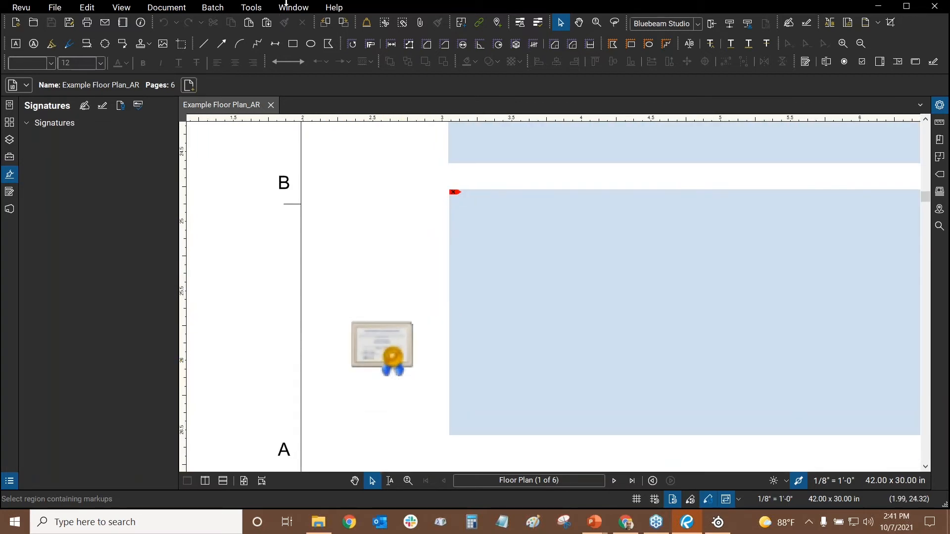
{"action": "left_click", "coordinate": [253, 7]}
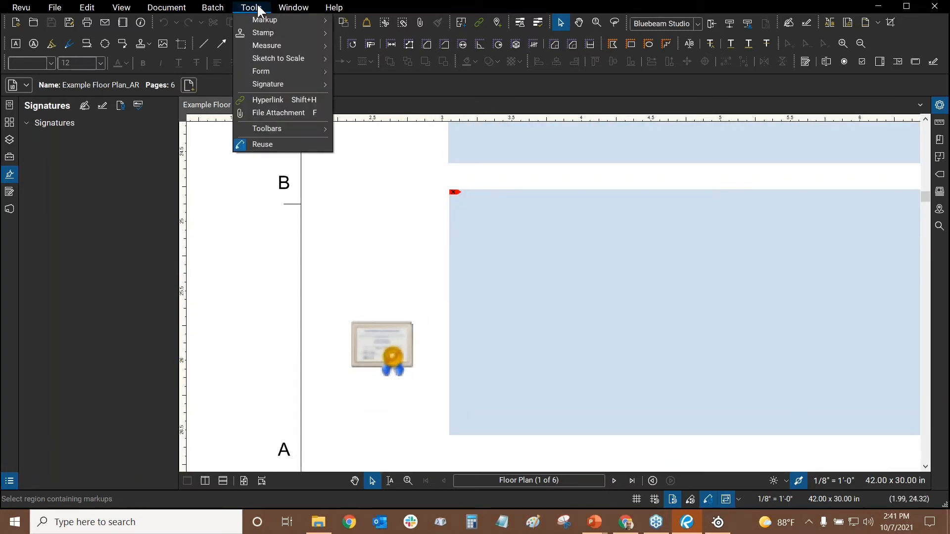
{"action": "left_click", "coordinate": [281, 113]}
{"action": "scroll", "coordinate": [209, 141], "scroll_direction": "down", "scroll_amount": 6}
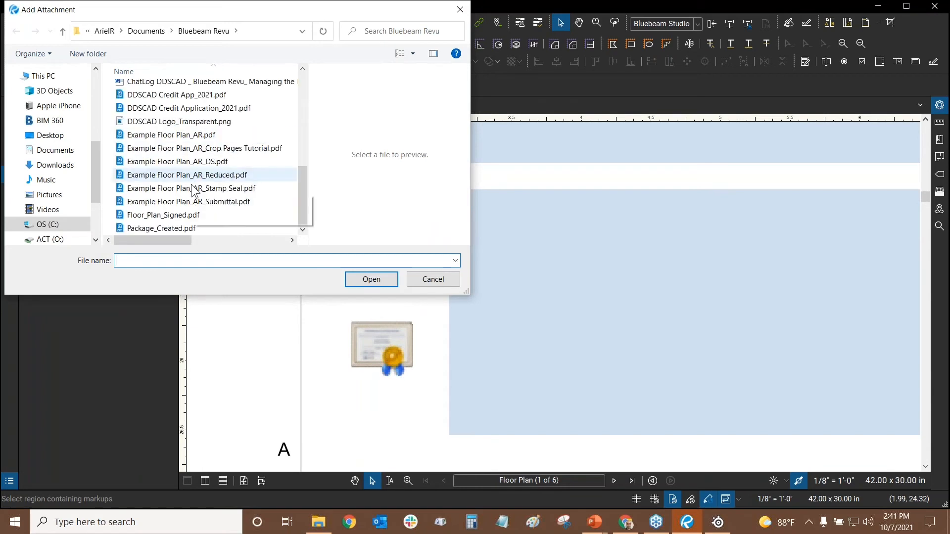
{"action": "scroll", "coordinate": [143, 198], "scroll_direction": "up", "scroll_amount": 3}
{"action": "scroll", "coordinate": [168, 213], "scroll_direction": "down", "scroll_amount": 4}
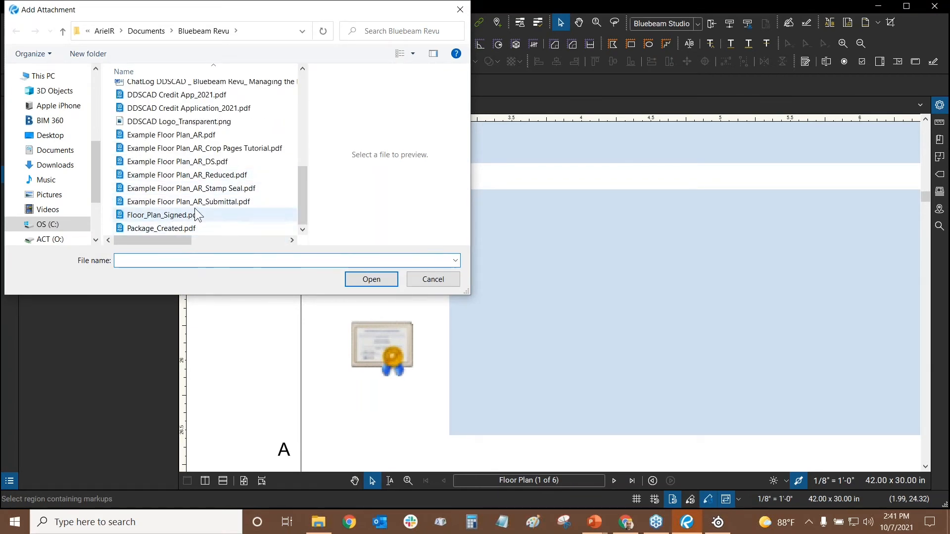
{"action": "left_click", "coordinate": [193, 215]}
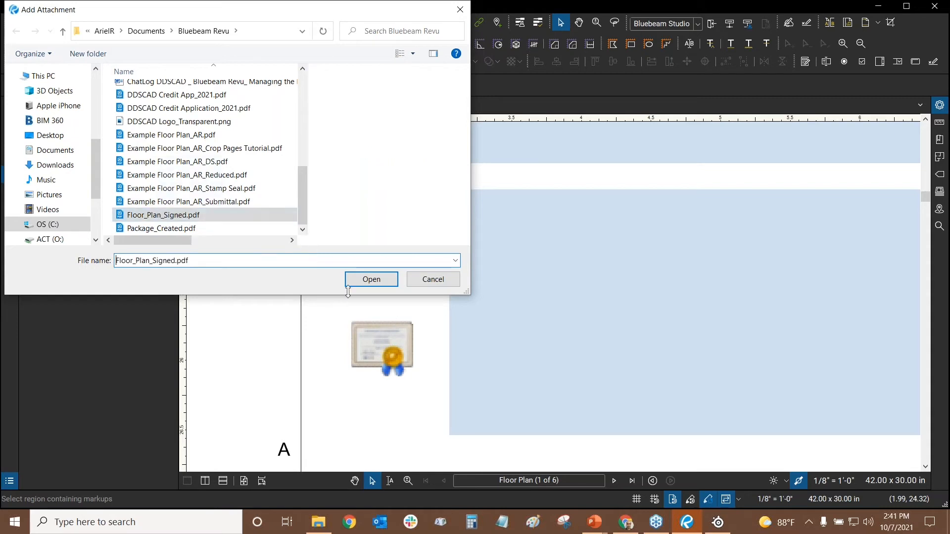
{"action": "left_click", "coordinate": [371, 279]}
Place the paperclip attachment left of the upper blue area, between gridlines C and B
{"action": "scroll", "coordinate": [399, 196], "scroll_direction": "down", "scroll_amount": 3}
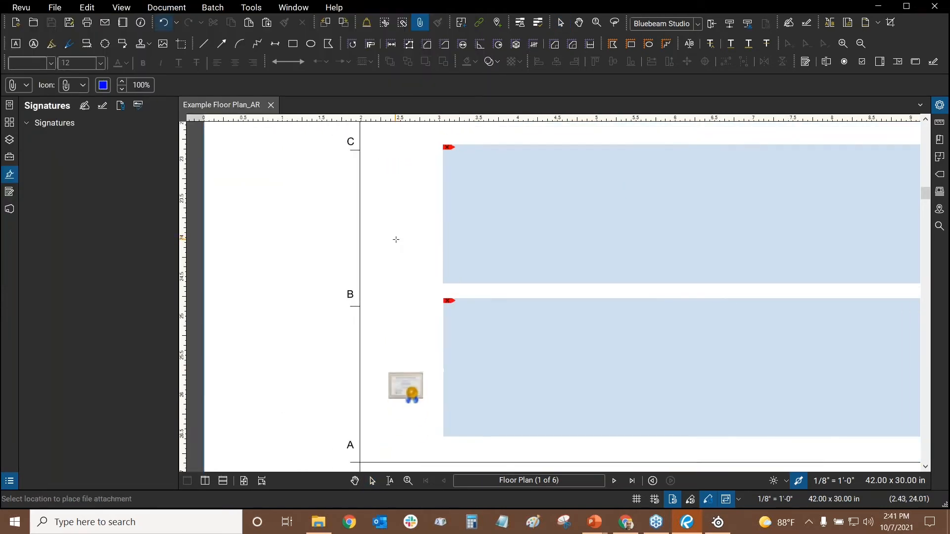
{"action": "left_click", "coordinate": [401, 205]}
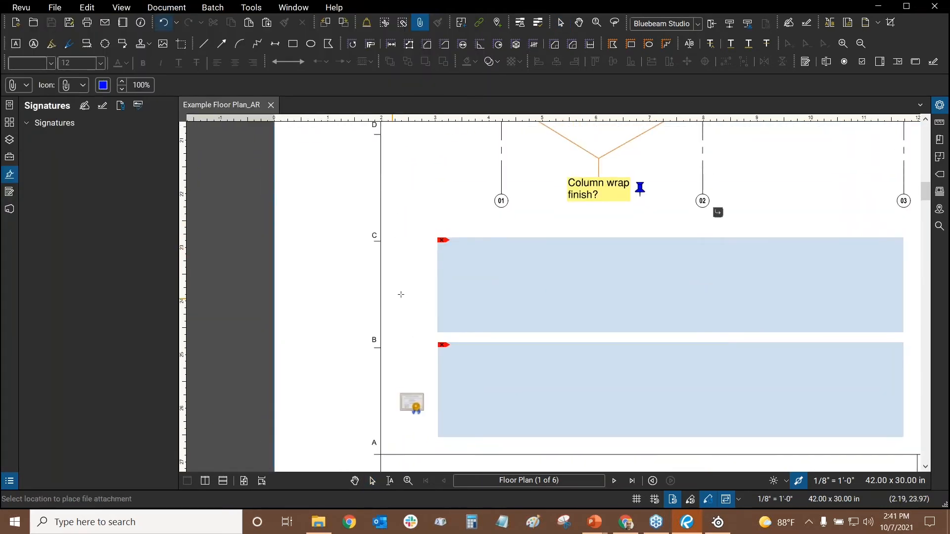
{"action": "scroll", "coordinate": [403, 325], "scroll_direction": "up", "scroll_amount": 3}
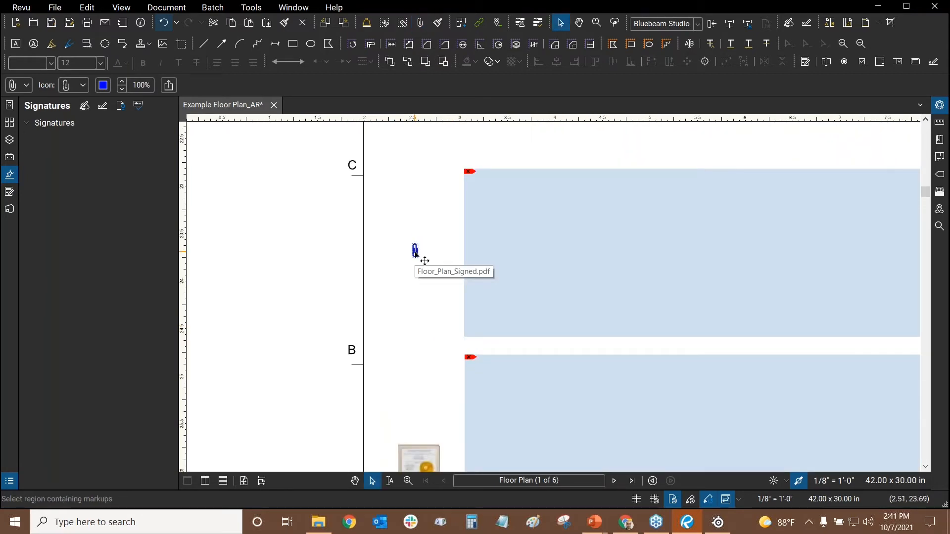
{"action": "scroll", "coordinate": [411, 254], "scroll_direction": "down", "scroll_amount": 5}
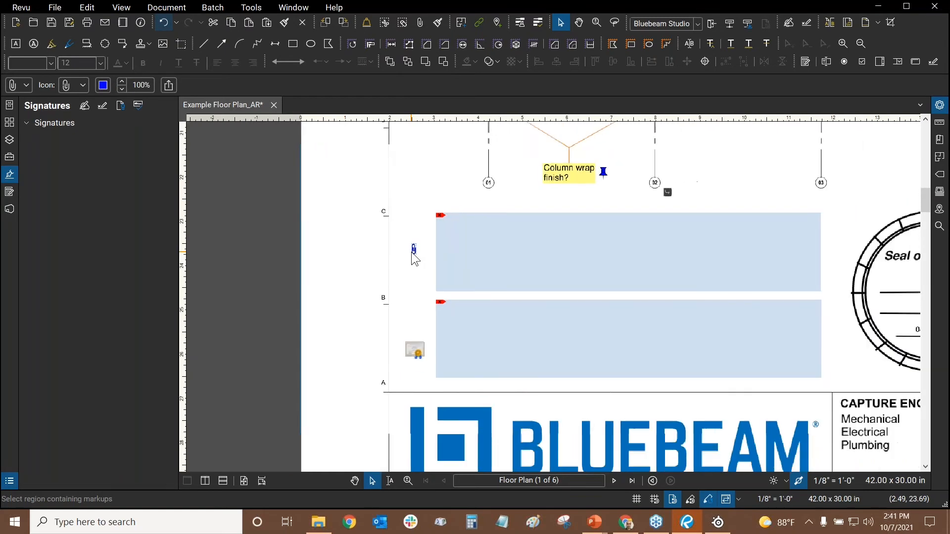
{"action": "scroll", "coordinate": [409, 262], "scroll_direction": "up", "scroll_amount": 5}
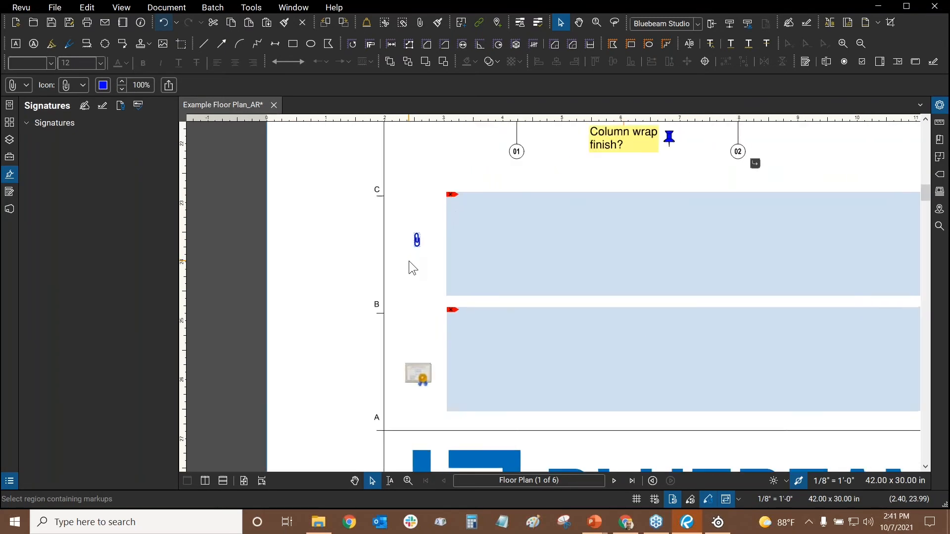
{"action": "scroll", "coordinate": [414, 244], "scroll_direction": "up", "scroll_amount": 3}
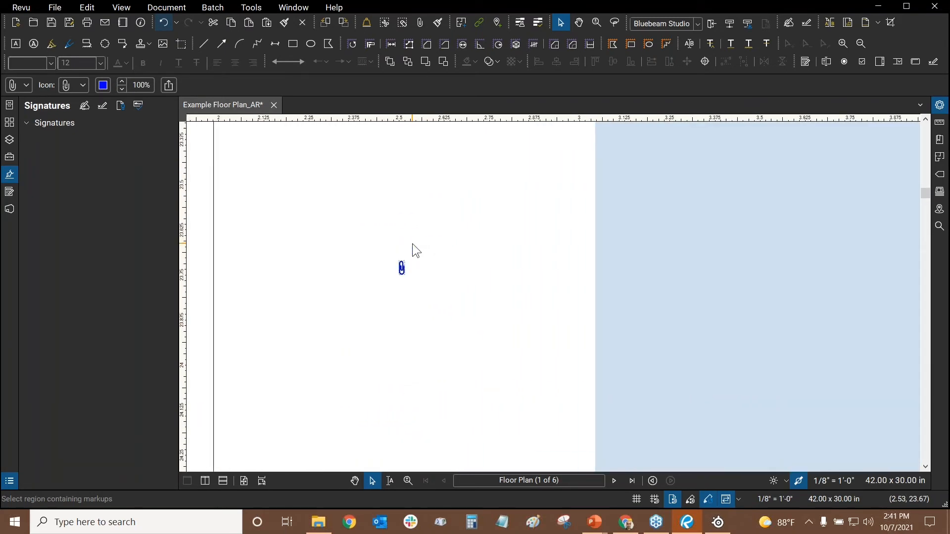
{"action": "scroll", "coordinate": [414, 243], "scroll_direction": "down", "scroll_amount": 4}
{"action": "scroll", "coordinate": [413, 244], "scroll_direction": "down", "scroll_amount": 2}
{"action": "scroll", "coordinate": [414, 243], "scroll_direction": "up", "scroll_amount": 1}
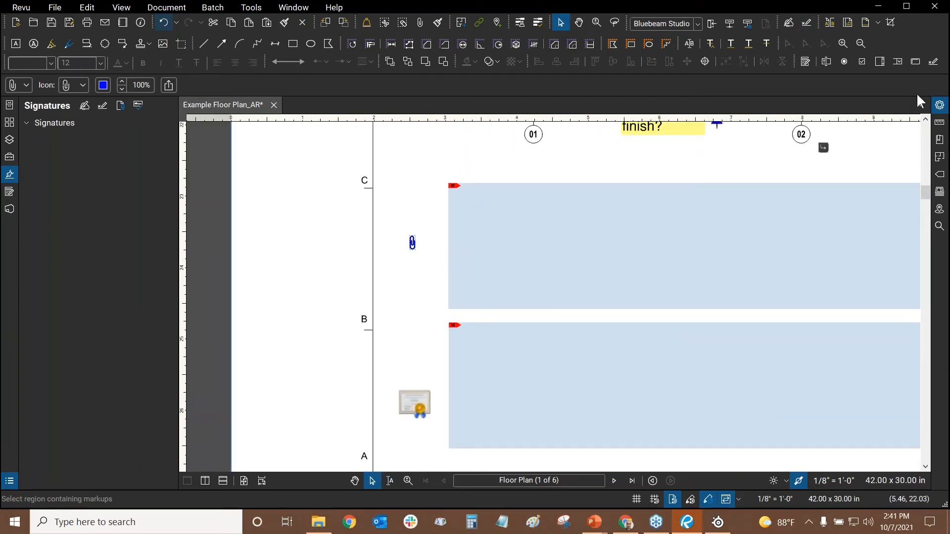
{"action": "key", "text": "ctrl"}
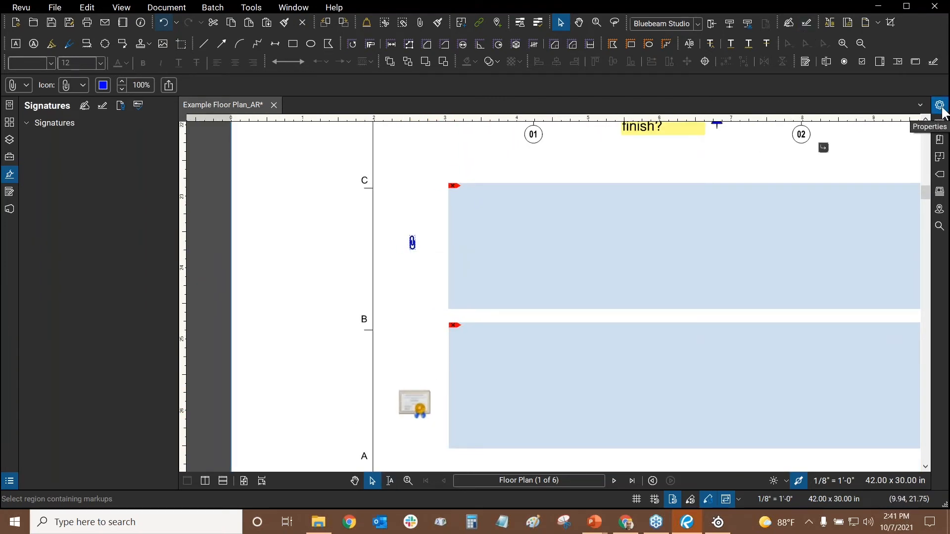
Switch the attachment's icon from Graph to File Icon in Properties and nudge it slightly lower
{"action": "left_click", "coordinate": [940, 105]}
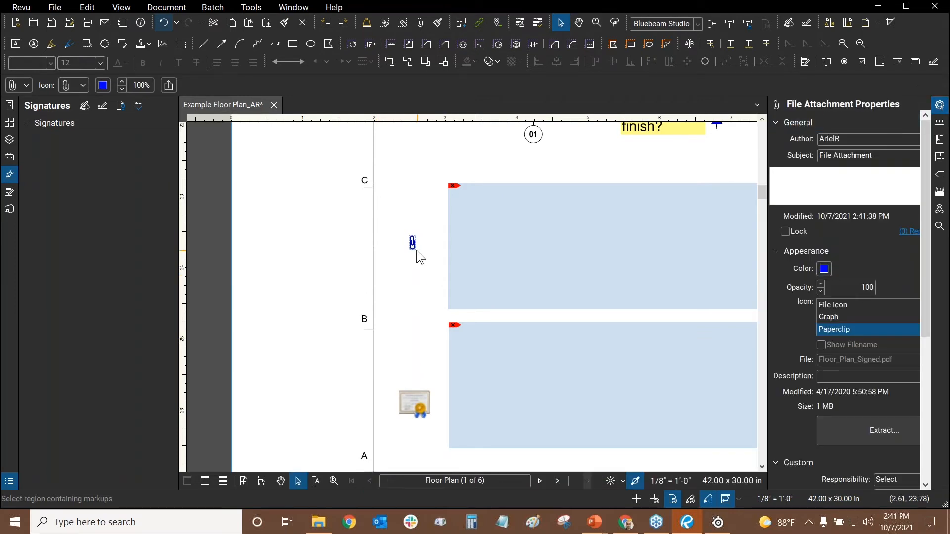
{"action": "left_click", "coordinate": [415, 281]}
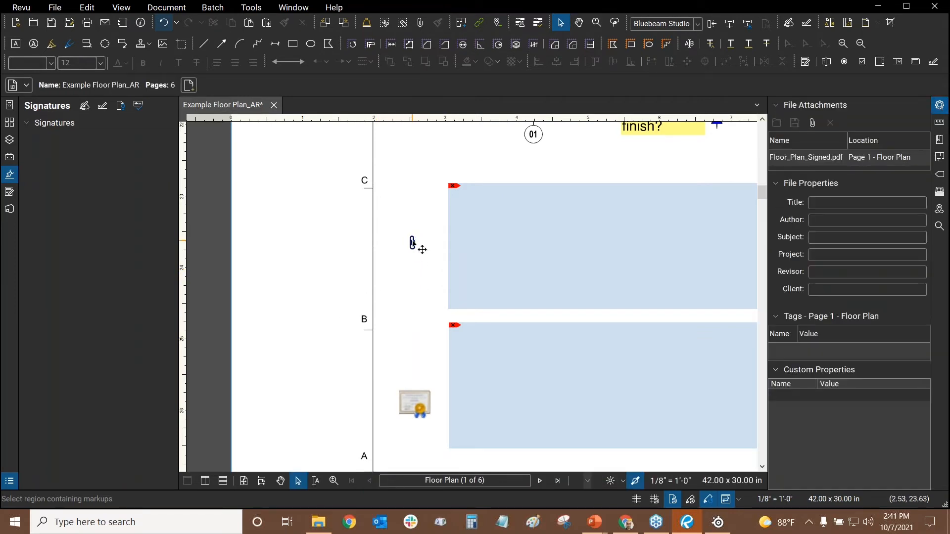
{"action": "left_click", "coordinate": [413, 242]}
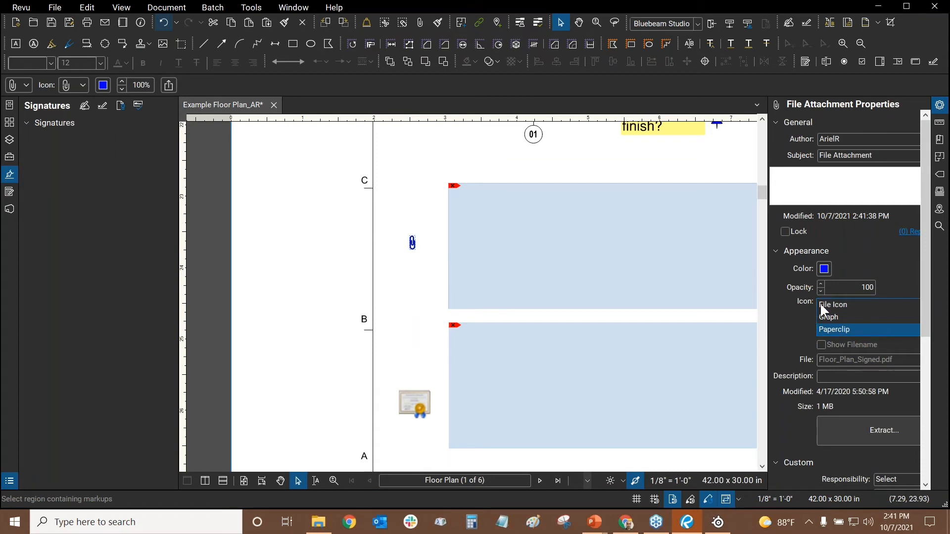
{"action": "left_click", "coordinate": [830, 316]}
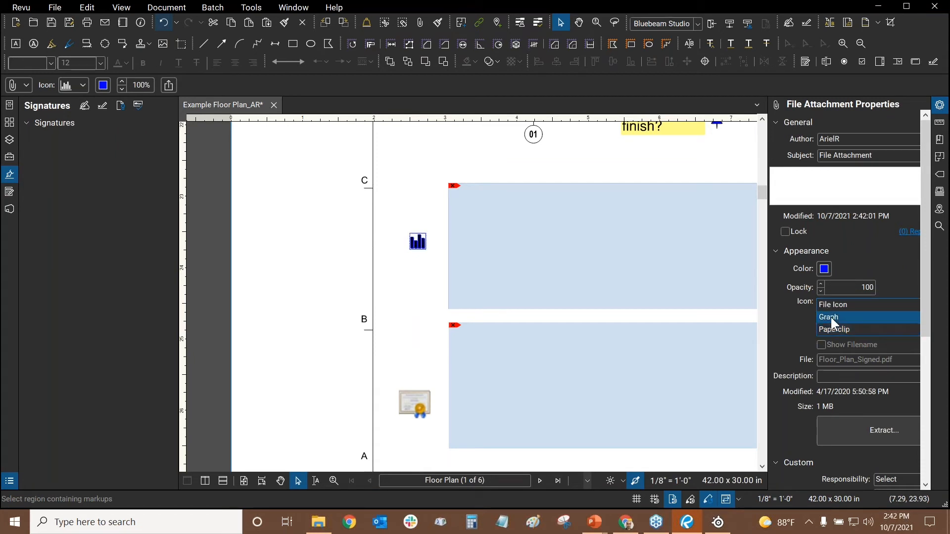
{"action": "scroll", "coordinate": [407, 239], "scroll_direction": "up", "scroll_amount": 1}
{"action": "scroll", "coordinate": [411, 243], "scroll_direction": "up", "scroll_amount": 2}
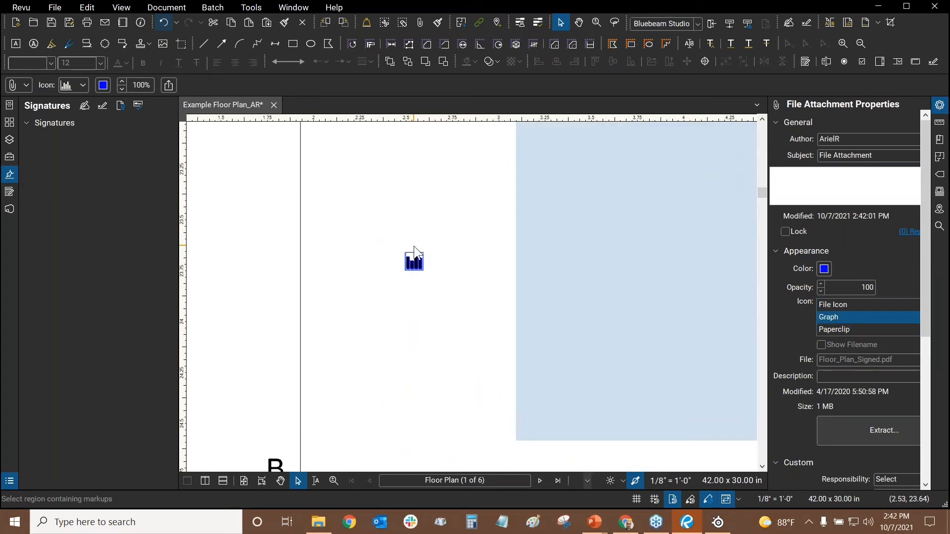
{"action": "scroll", "coordinate": [414, 246], "scroll_direction": "down", "scroll_amount": 1}
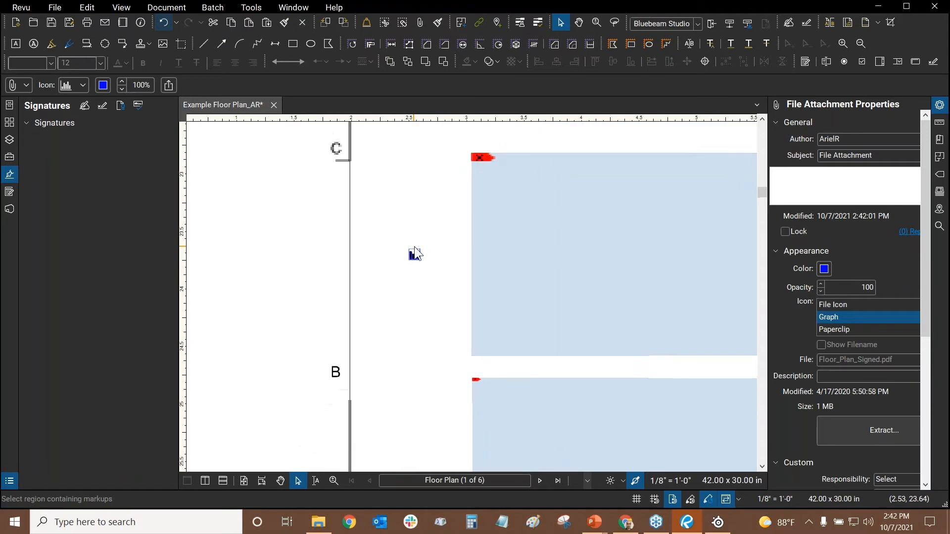
{"action": "left_click", "coordinate": [830, 303]}
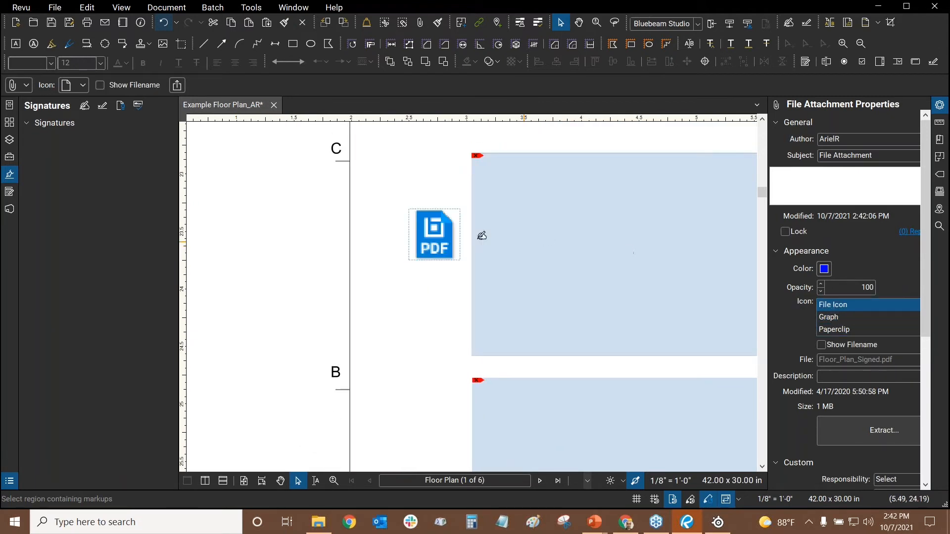
{"action": "scroll", "coordinate": [423, 252], "scroll_direction": "down", "scroll_amount": 1}
{"action": "mouse_move", "coordinate": [423, 252]}
{"action": "left_mouse_down"}
{"action": "mouse_move", "coordinate": [422, 267]}
{"action": "mouse_move", "coordinate": [429, 261]}
{"action": "left_mouse_up"}
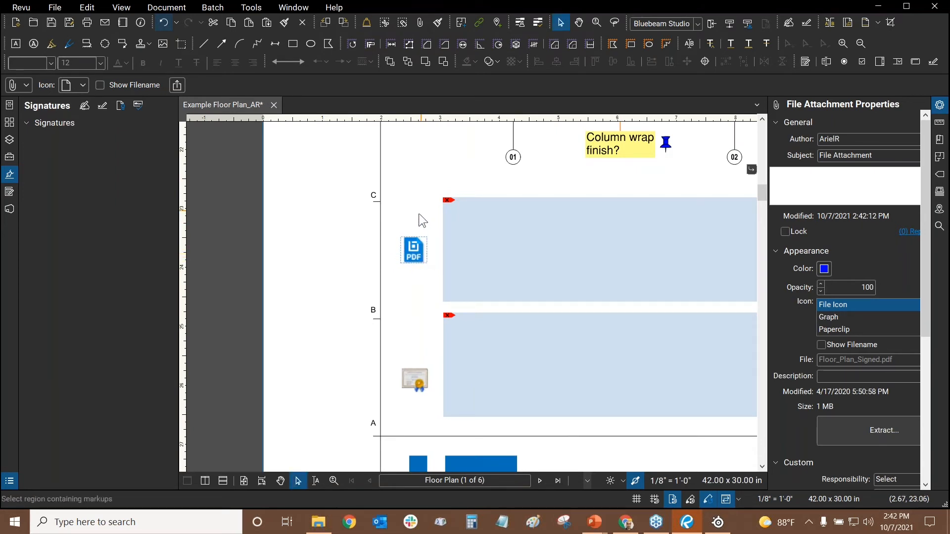
Delete the Floor_Plan_Signed.pdf attachment, then start extracting the certificate but dismiss the prompt
{"action": "right_click", "coordinate": [414, 253]}
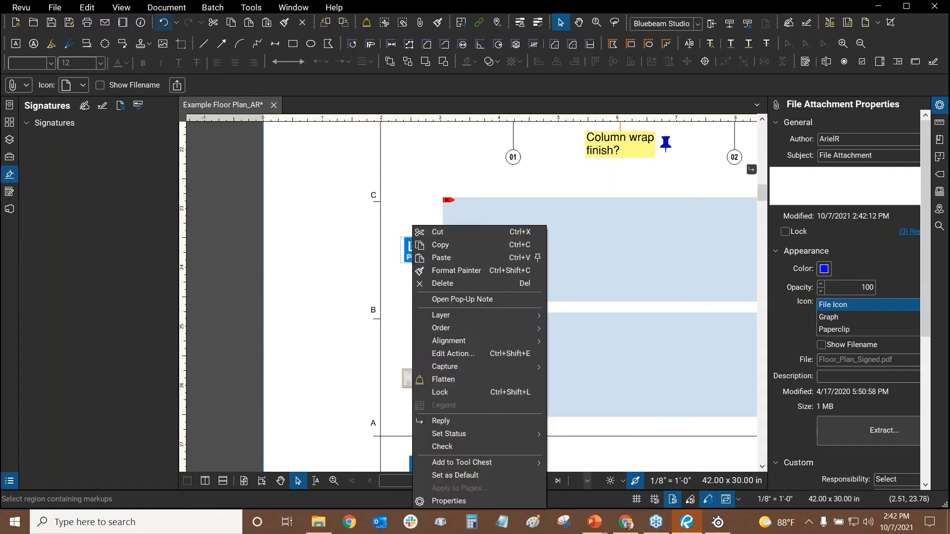
{"action": "left_click", "coordinate": [432, 281]}
{"action": "left_click", "coordinate": [413, 380]}
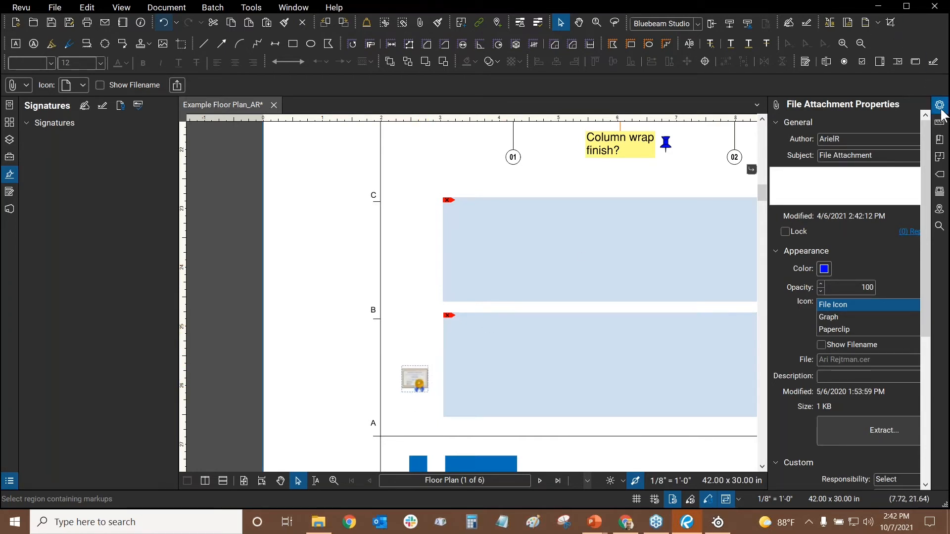
{"action": "left_click", "coordinate": [852, 440]}
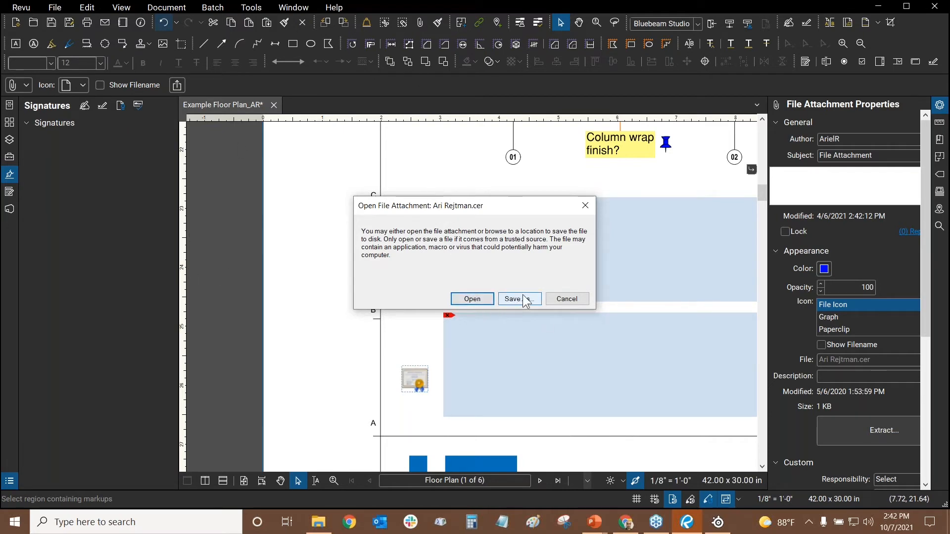
{"action": "left_click", "coordinate": [585, 207]}
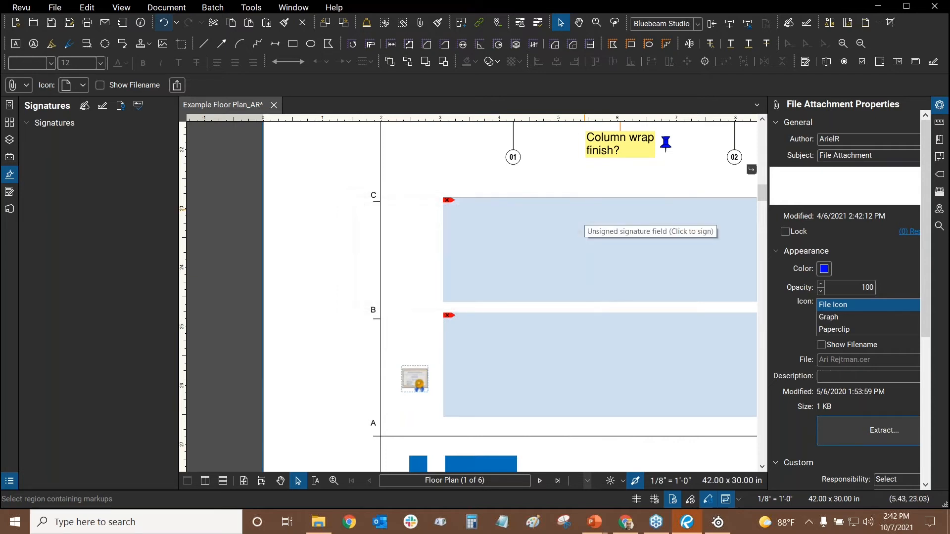
{"action": "left_click", "coordinate": [469, 167]}
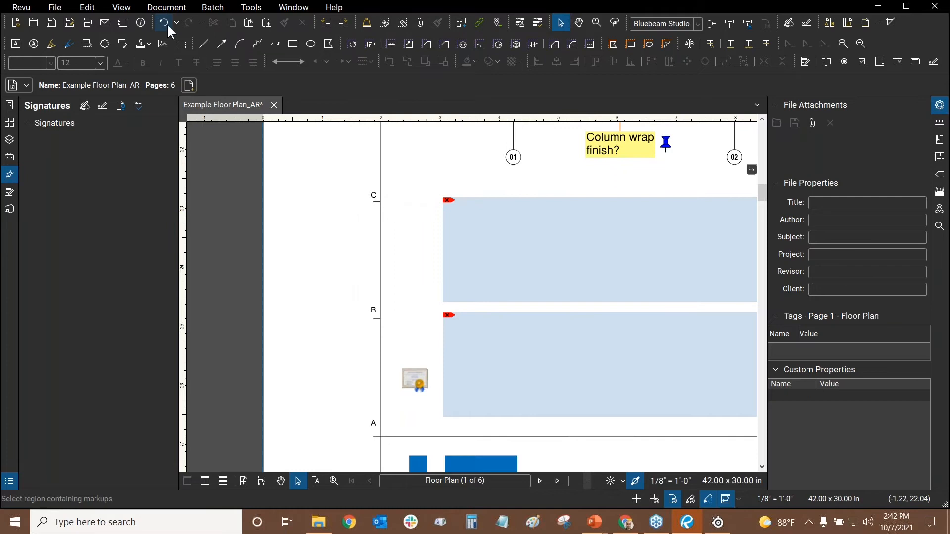
Open Trusted Identities, cancel adding a certificate, close the list, and fit the page in view
{"action": "left_click", "coordinate": [252, 7]}
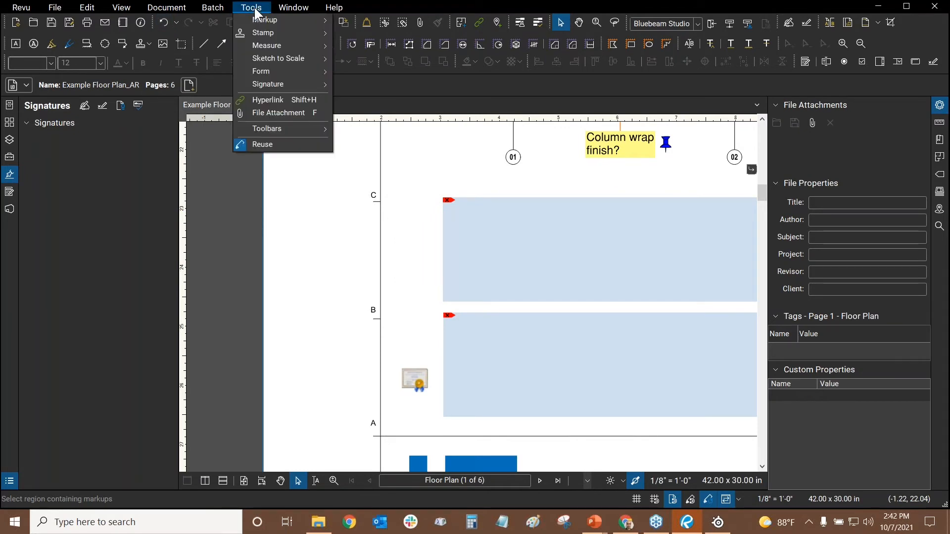
{"action": "mouse_move", "coordinate": [268, 82]}
{"action": "left_click", "coordinate": [372, 140]}
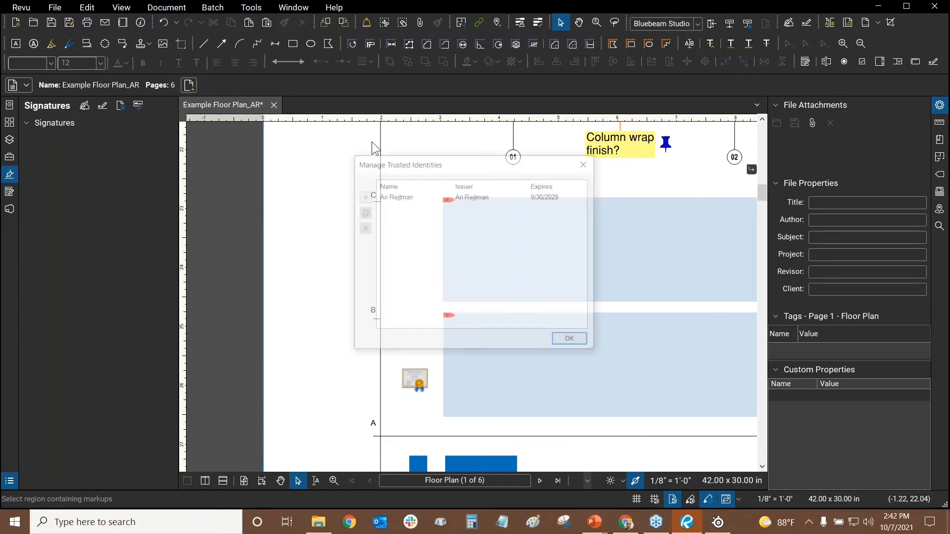
{"action": "left_click", "coordinate": [361, 197]}
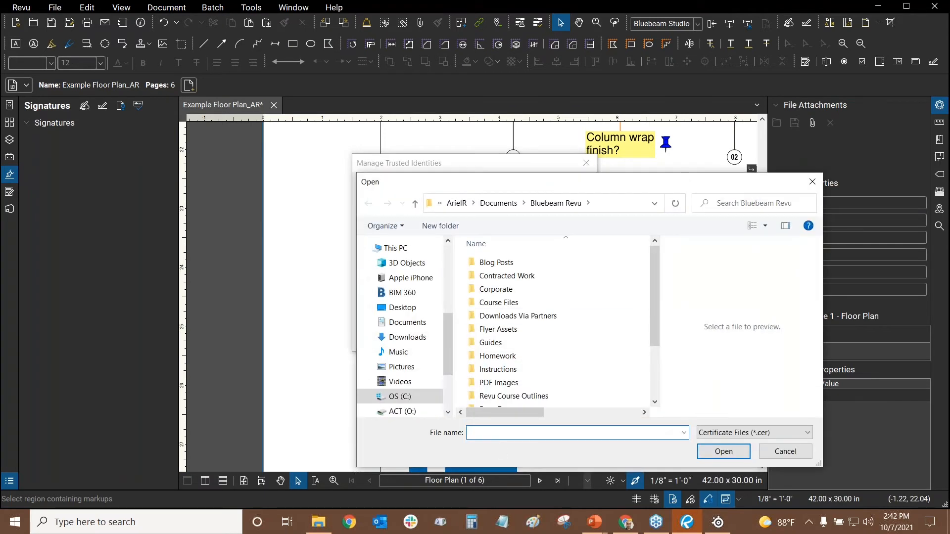
{"action": "left_click", "coordinate": [785, 451]}
{"action": "left_click", "coordinate": [572, 341]}
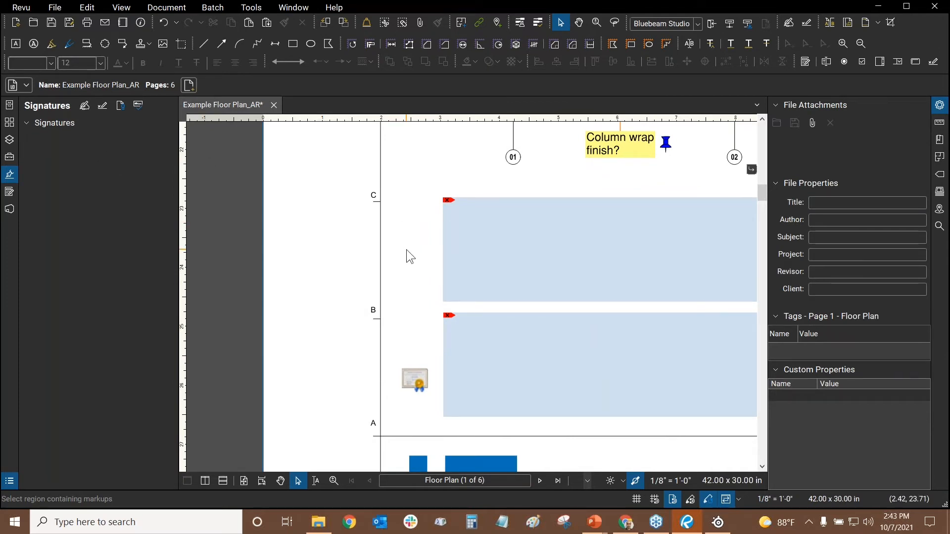
{"action": "key", "text": "ctrl+9"}
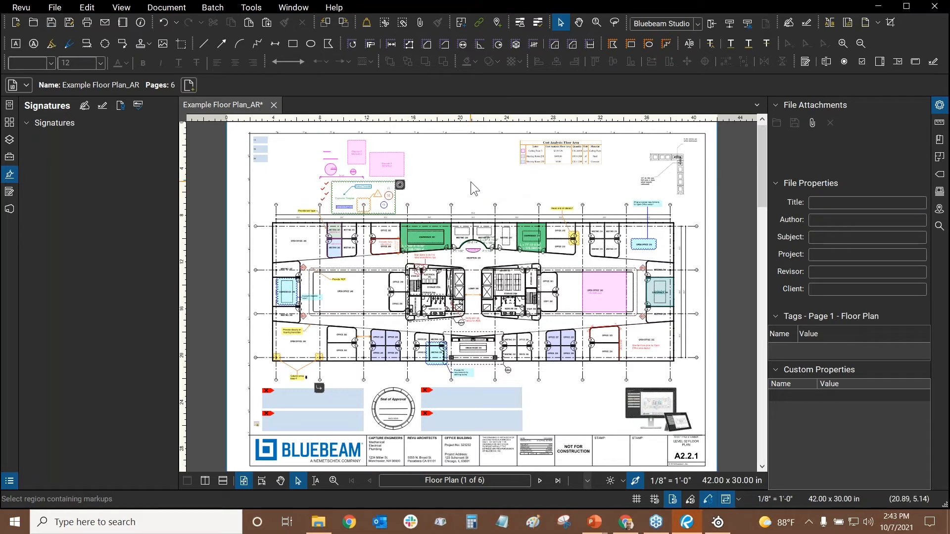
{"action": "key", "text": "alt+Tab"}
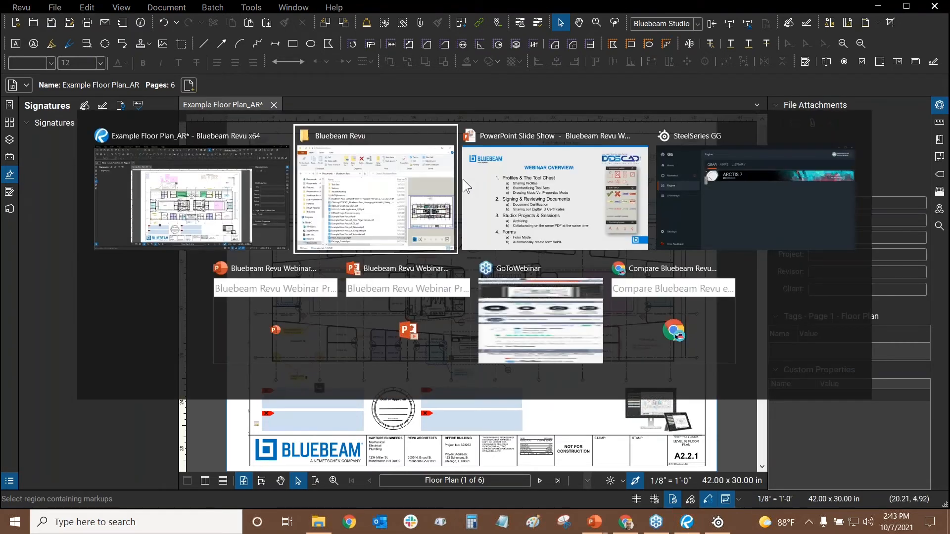
{"action": "key", "text": "alt+Tab"}
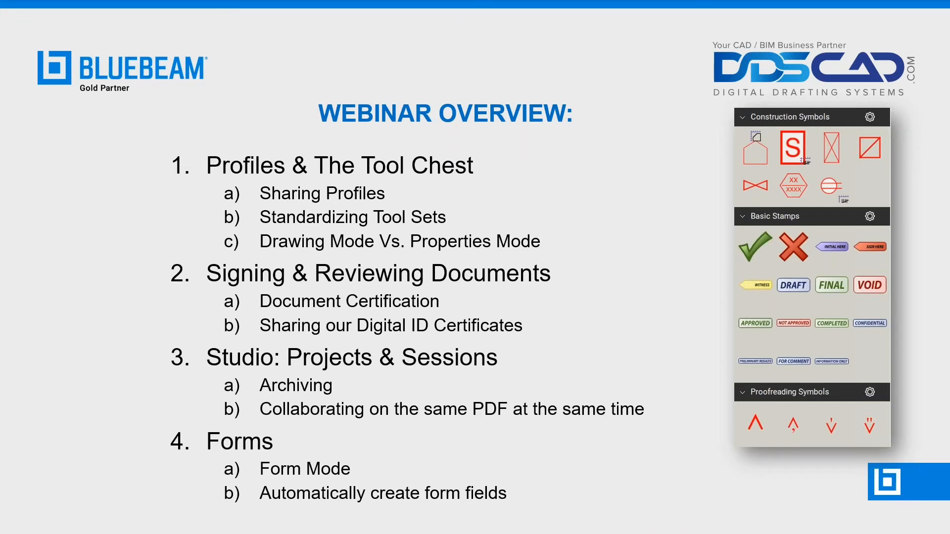
{"action": "key", "text": "alt+Tab"}
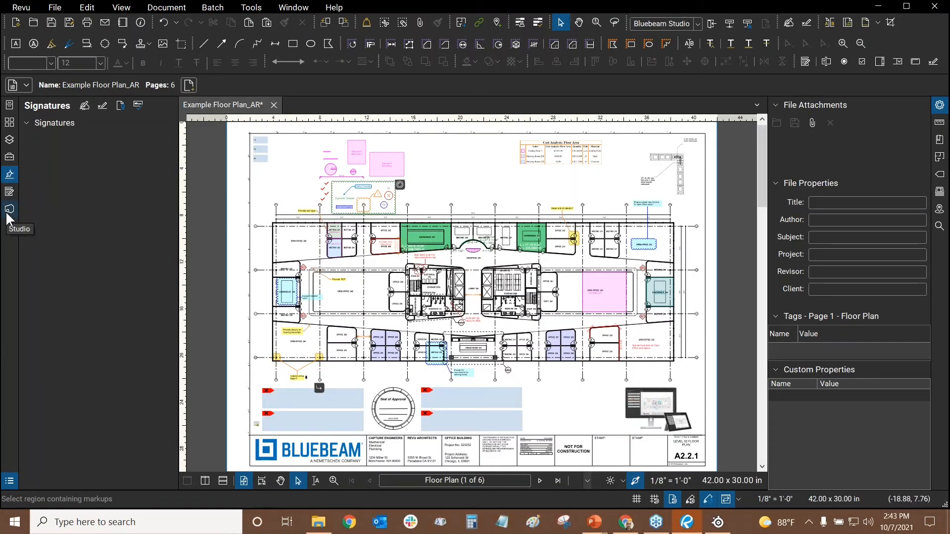
Start Studio sign-in and enter the Bluebeam ID email address, correcting typos
{"action": "left_click", "coordinate": [8, 213]}
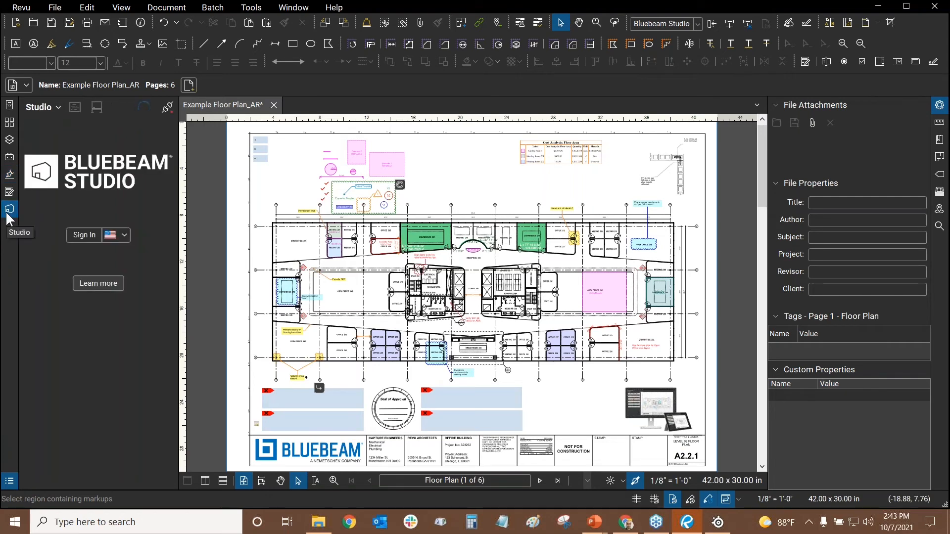
{"action": "left_click", "coordinate": [82, 236]}
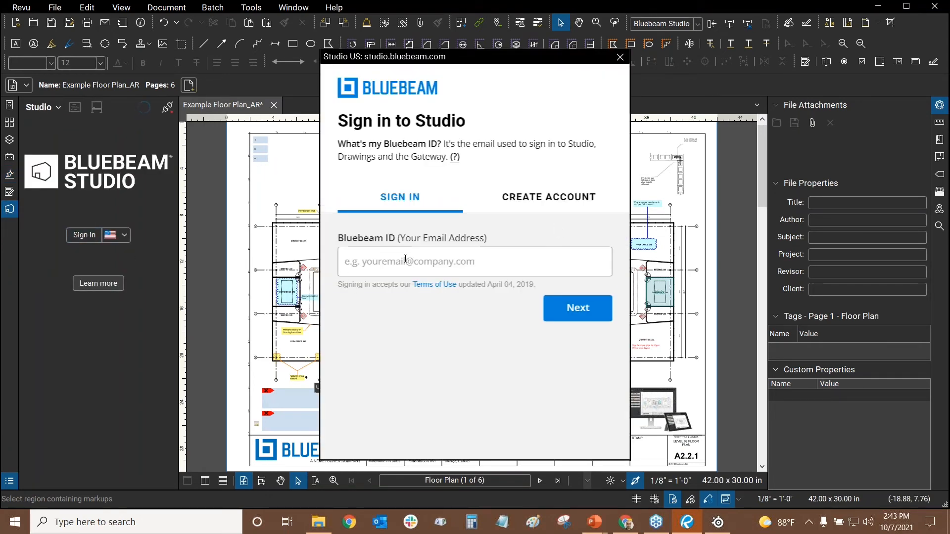
{"action": "left_click", "coordinate": [405, 260]}
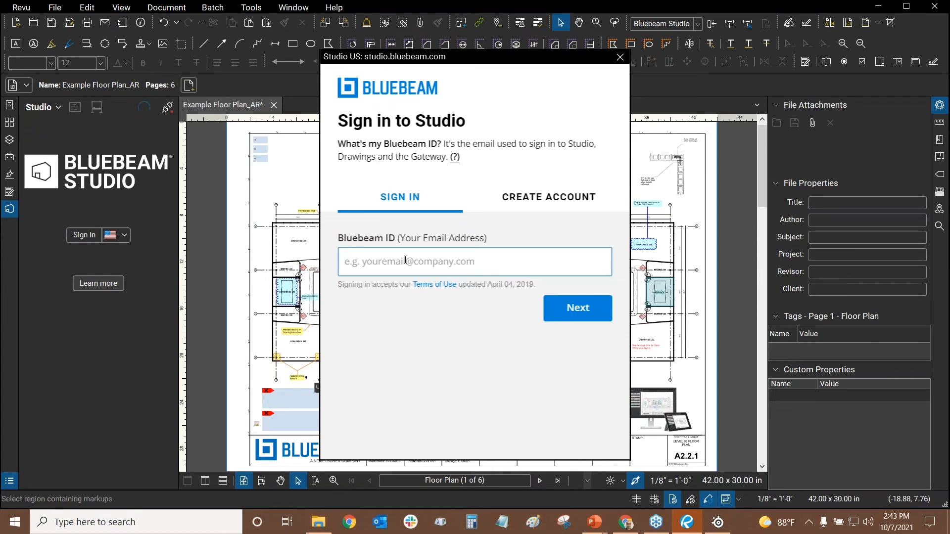
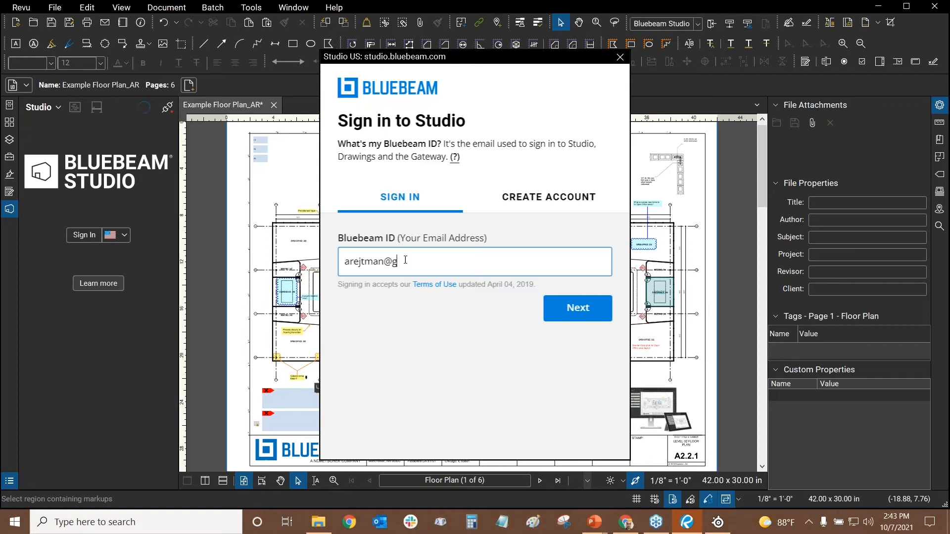
{"action": "key", "text": "ctrl"}
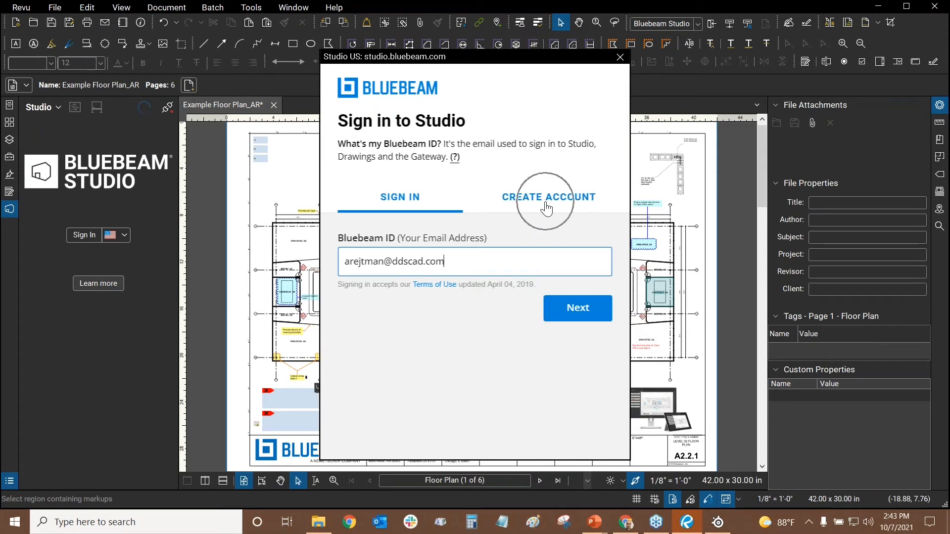
{"action": "key", "text": "ctrl"}
{"action": "left_click", "coordinate": [587, 312]}
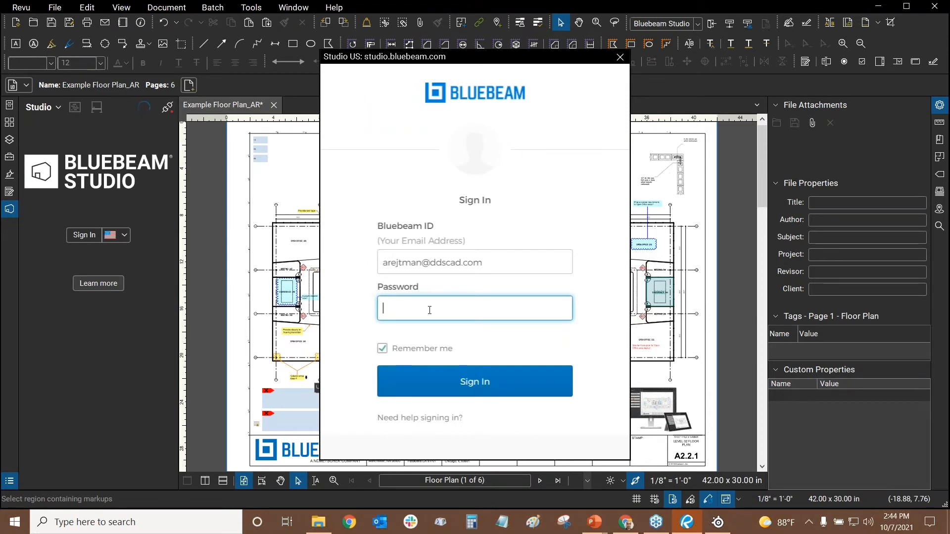
Enter the account password, fixing it once, to complete the Studio sign-in
{"action": "type", "text": "•••••••••••••"}
{"action": "left_click", "coordinate": [451, 393]}
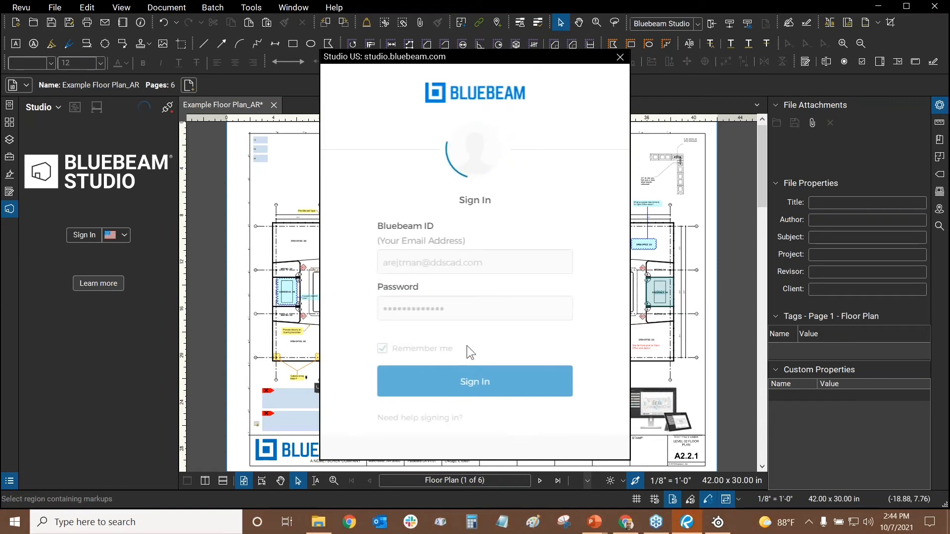
{"action": "left_click", "coordinate": [468, 332]}
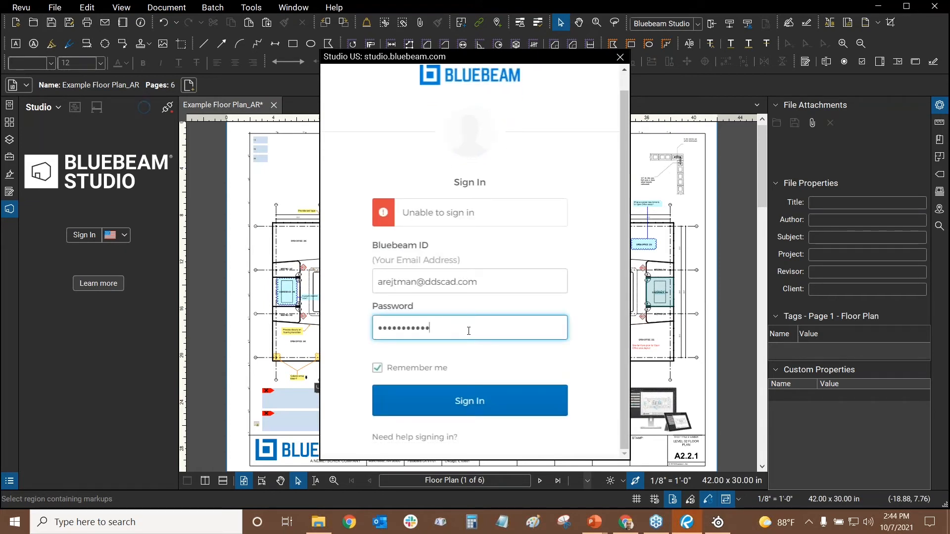
{"action": "type", "text": "•••"}
{"action": "key", "text": "Return"}
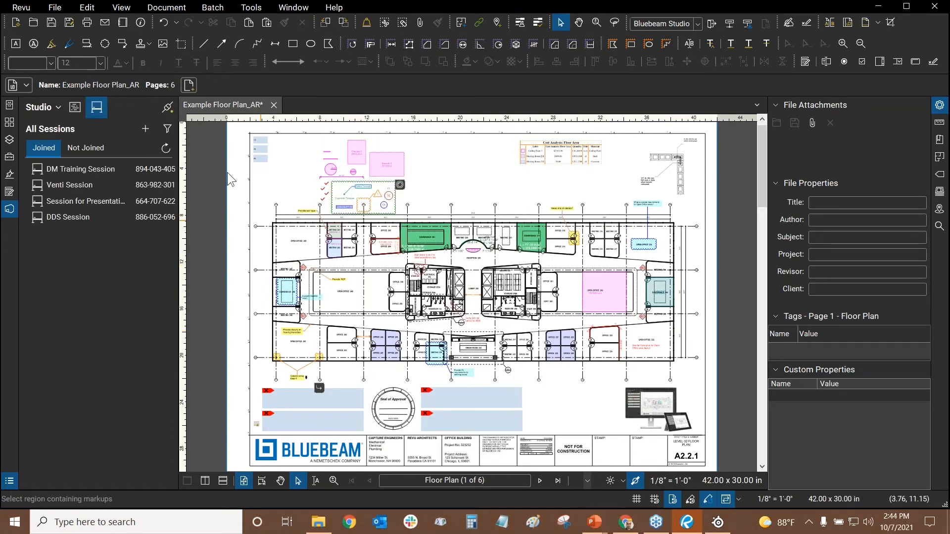
Check the signed-in Studio account, list the joined Studio projects, and bring Chrome forward
{"action": "left_click", "coordinate": [43, 106]}
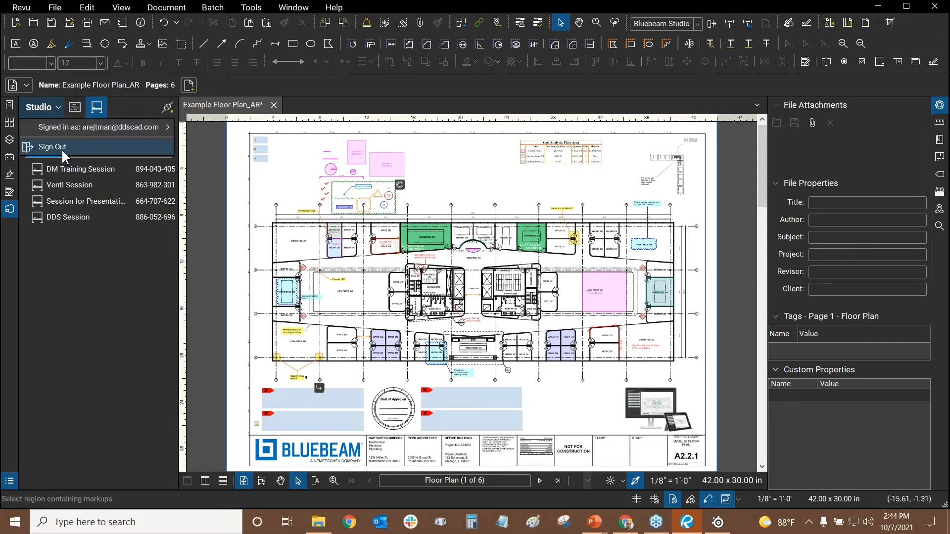
{"action": "left_click", "coordinate": [71, 110]}
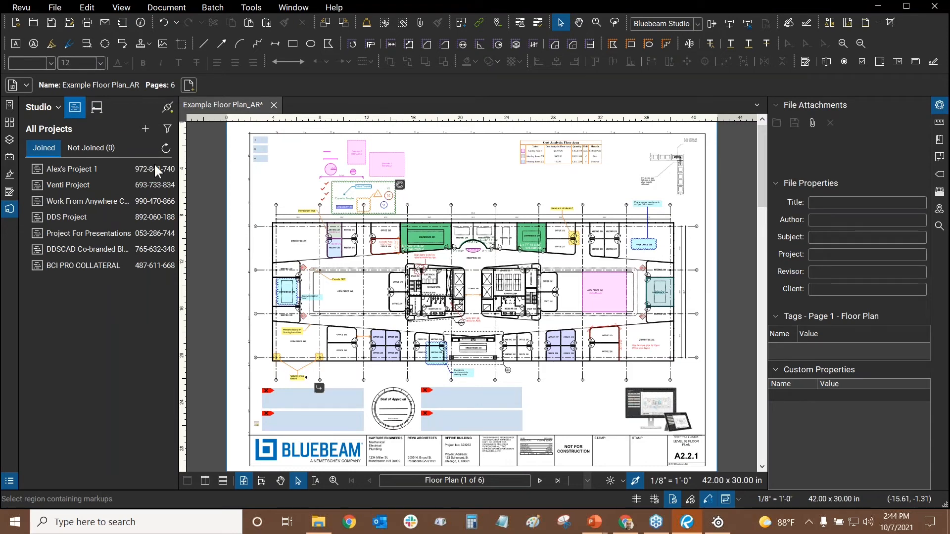
{"action": "left_click", "coordinate": [634, 526]}
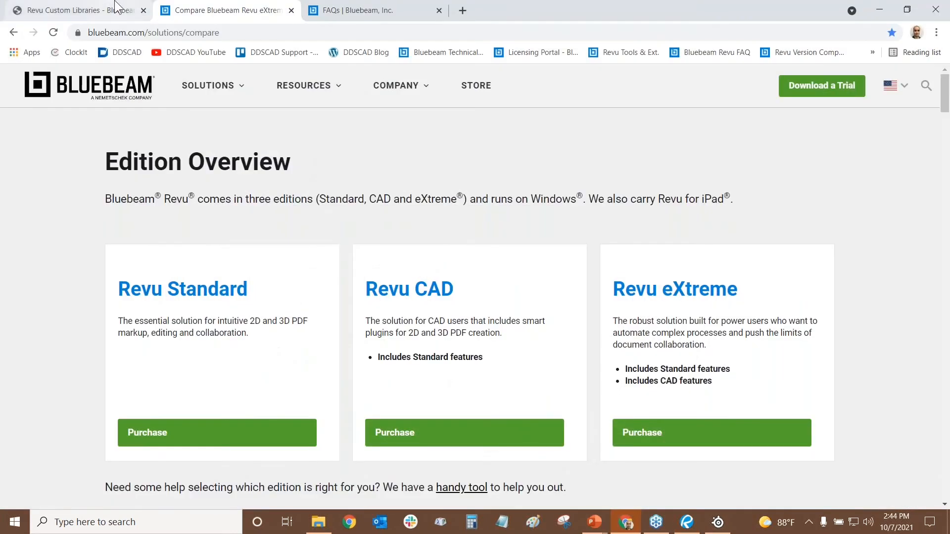
{"action": "left_click", "coordinate": [405, 9]}
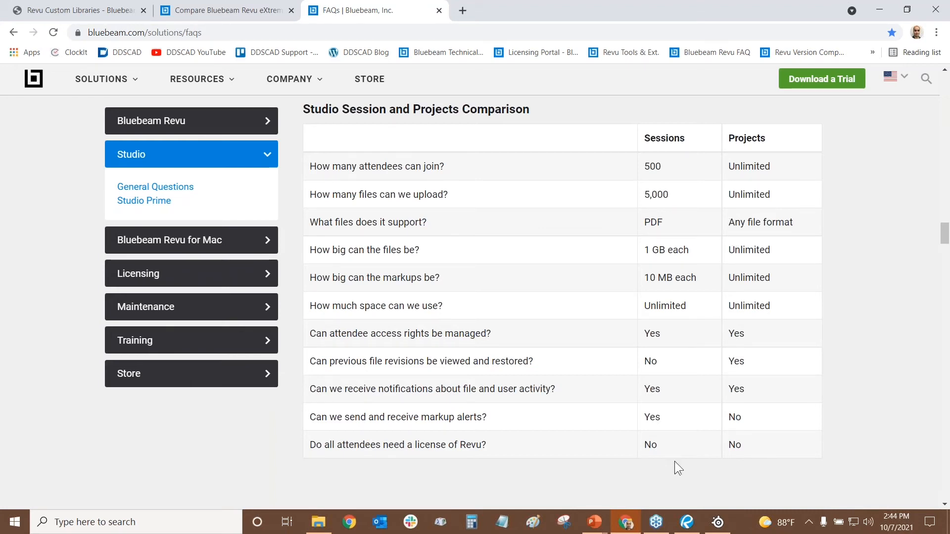
{"action": "mouse_move", "coordinate": [691, 520]}
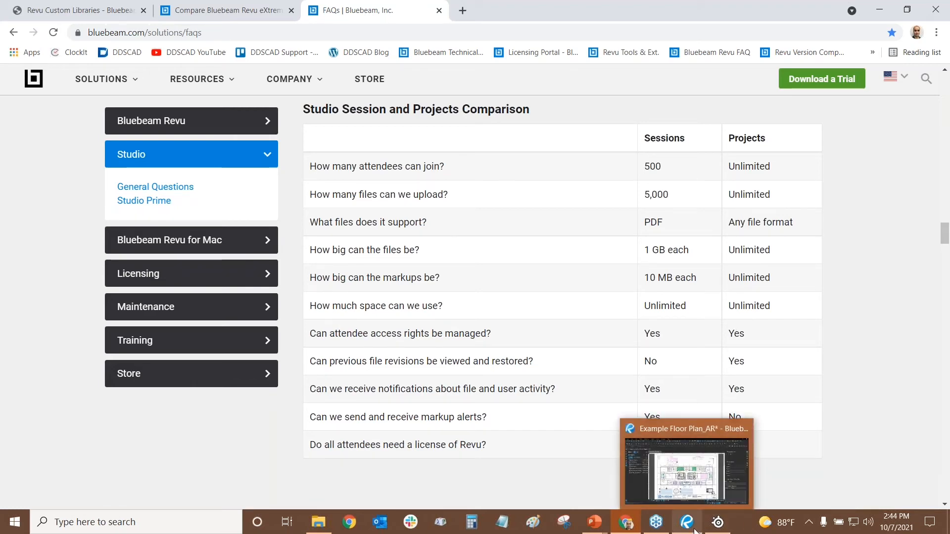
{"action": "left_click", "coordinate": [691, 530]}
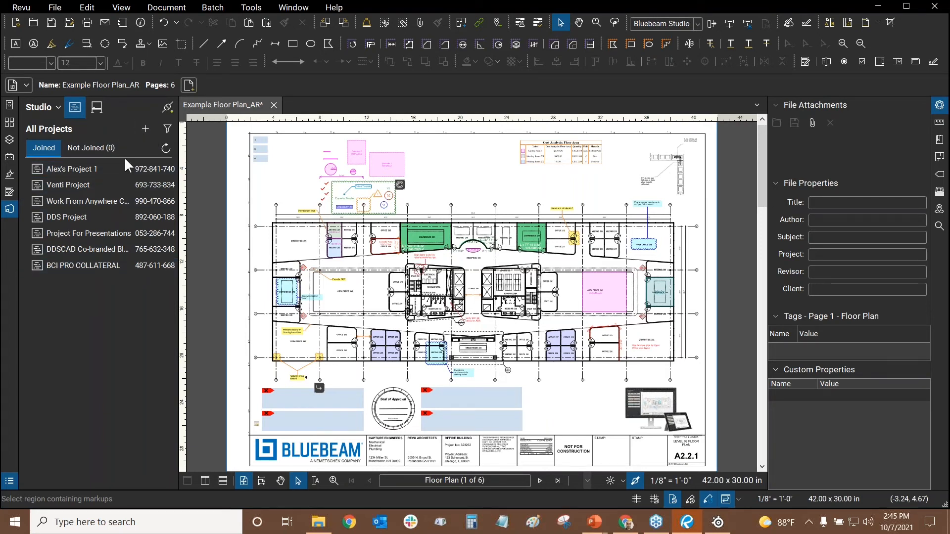
Open the Project For Presentations project while keeping Example Floor Plan_AR open and in front
{"action": "double_click", "coordinate": [85, 236]}
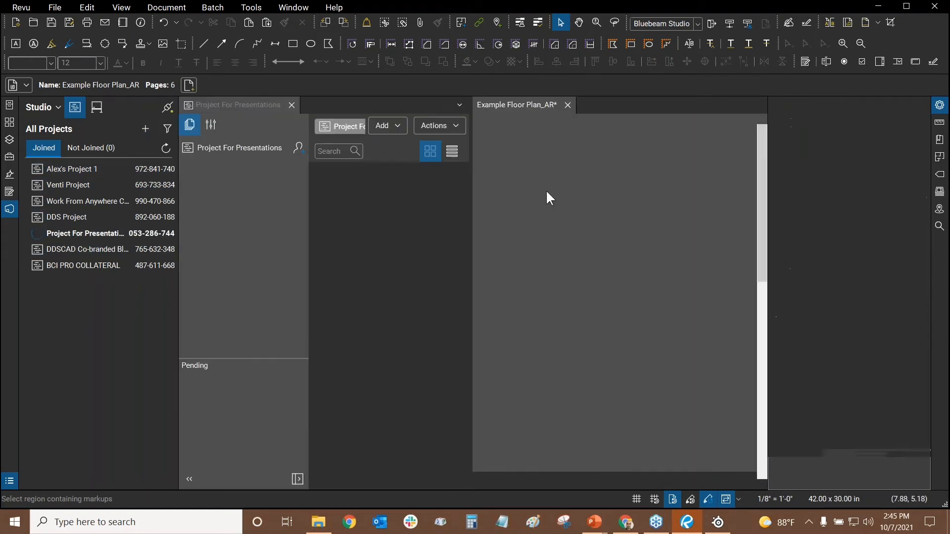
{"action": "left_click", "coordinate": [567, 105]}
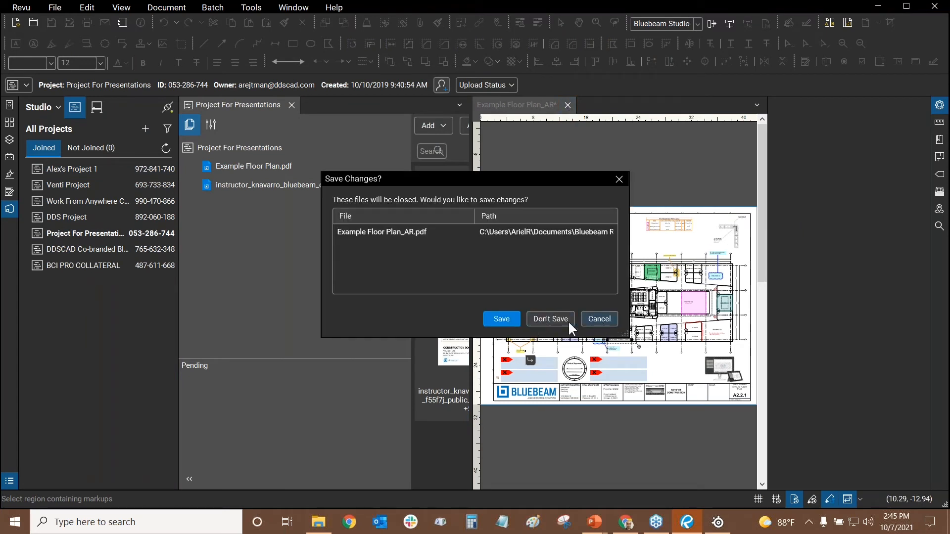
{"action": "left_click", "coordinate": [603, 321]}
{"action": "left_click", "coordinate": [515, 104]}
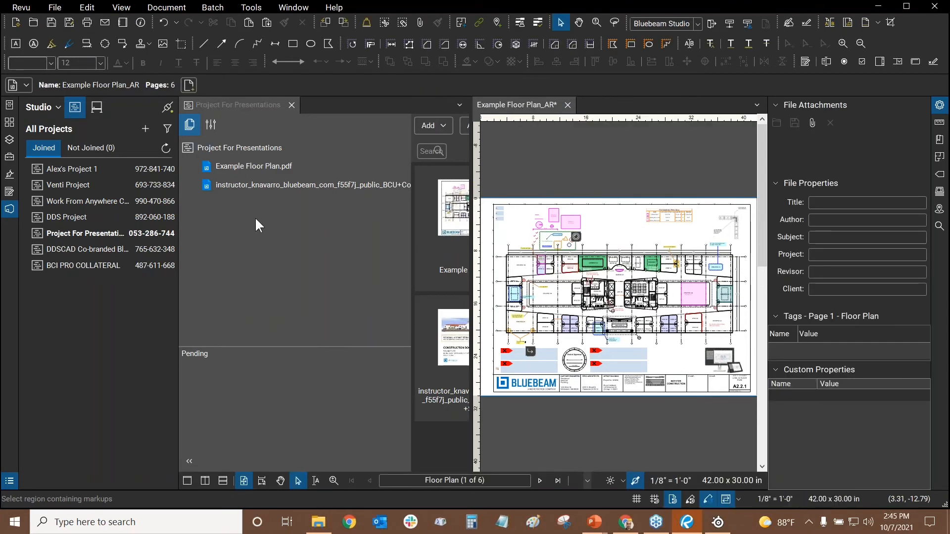
{"action": "double_click", "coordinate": [245, 187]}
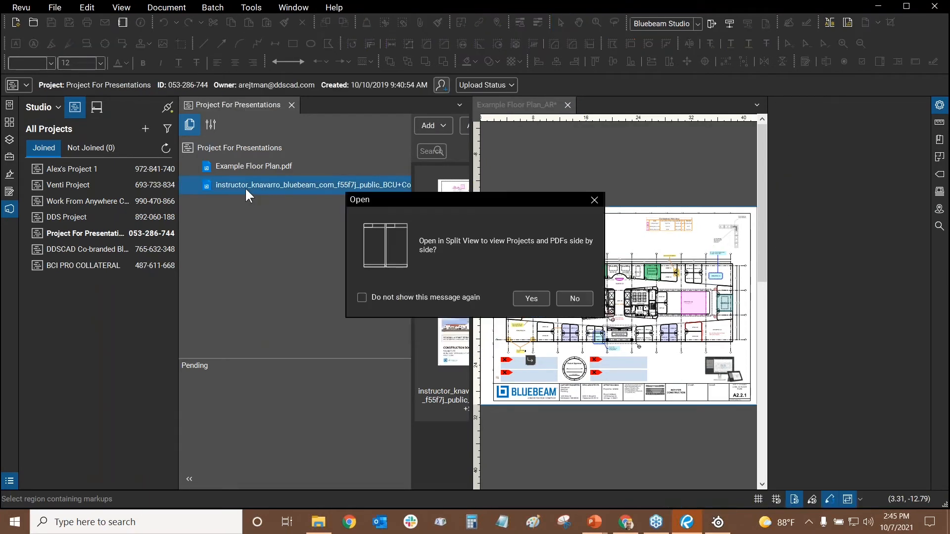
{"action": "left_click", "coordinate": [531, 299]}
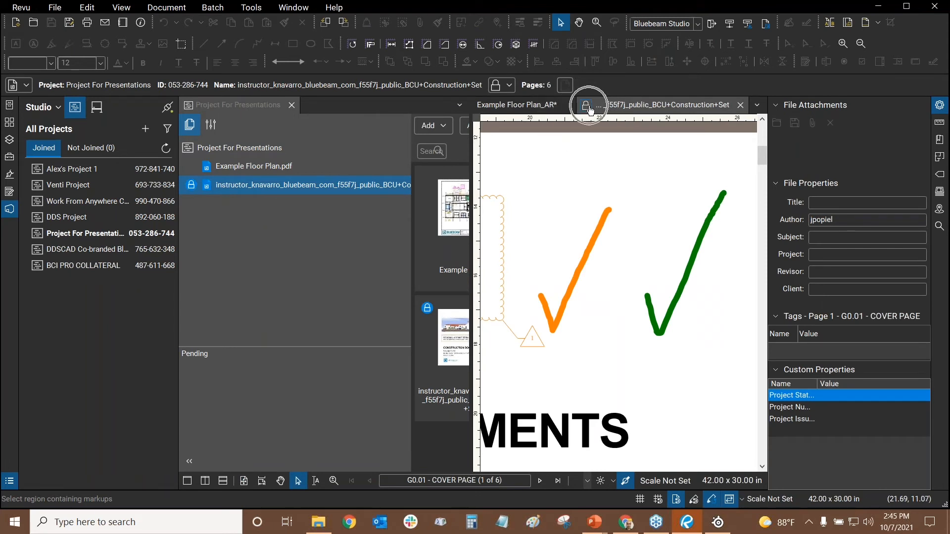
{"action": "left_click", "coordinate": [534, 105]}
{"action": "left_click", "coordinate": [647, 104]}
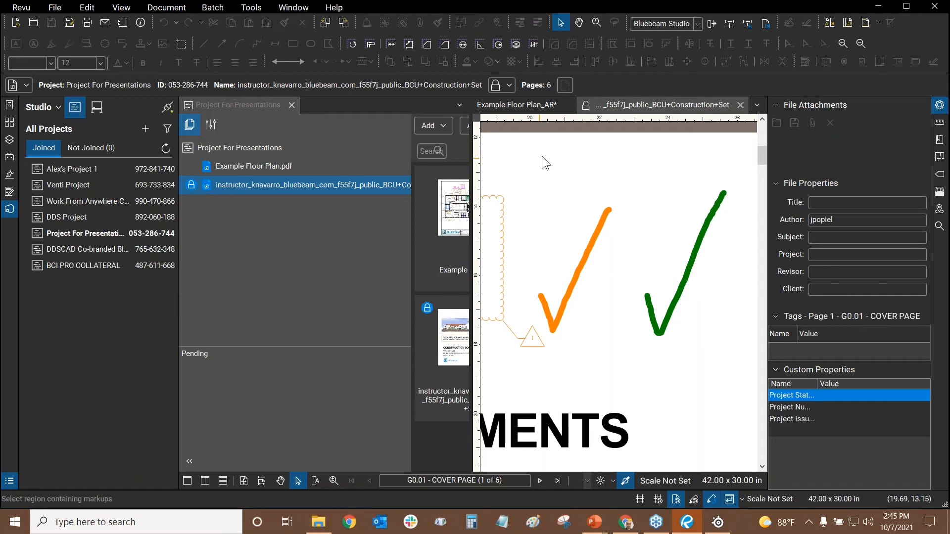
{"action": "scroll", "coordinate": [587, 135], "scroll_direction": "down", "scroll_amount": 2}
{"action": "left_click", "coordinate": [675, 233]}
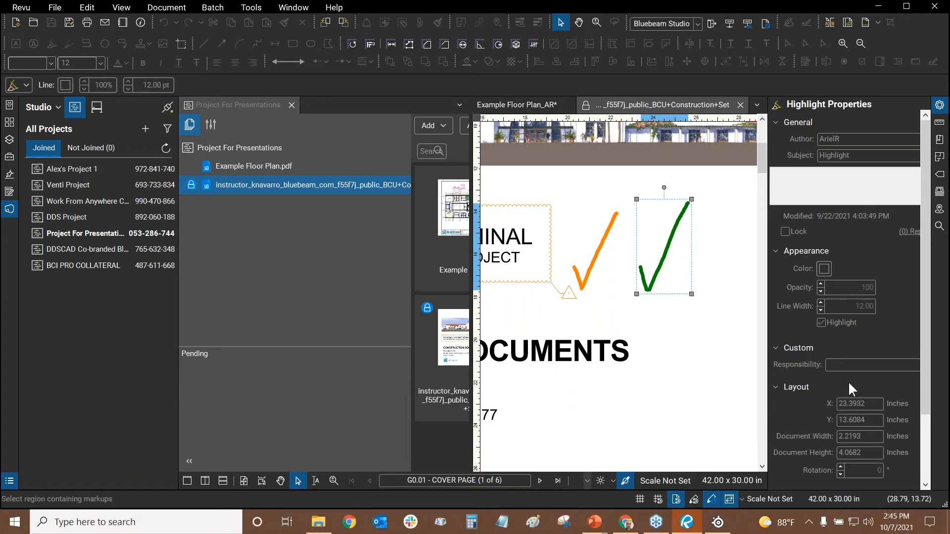
{"action": "left_click", "coordinate": [732, 238]}
{"action": "left_click", "coordinate": [251, 8]}
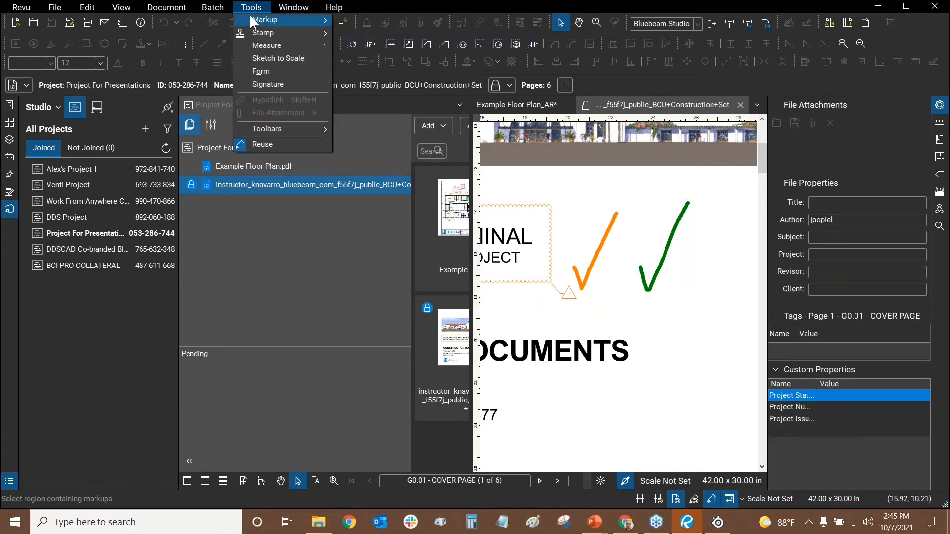
{"action": "left_click", "coordinate": [704, 284]}
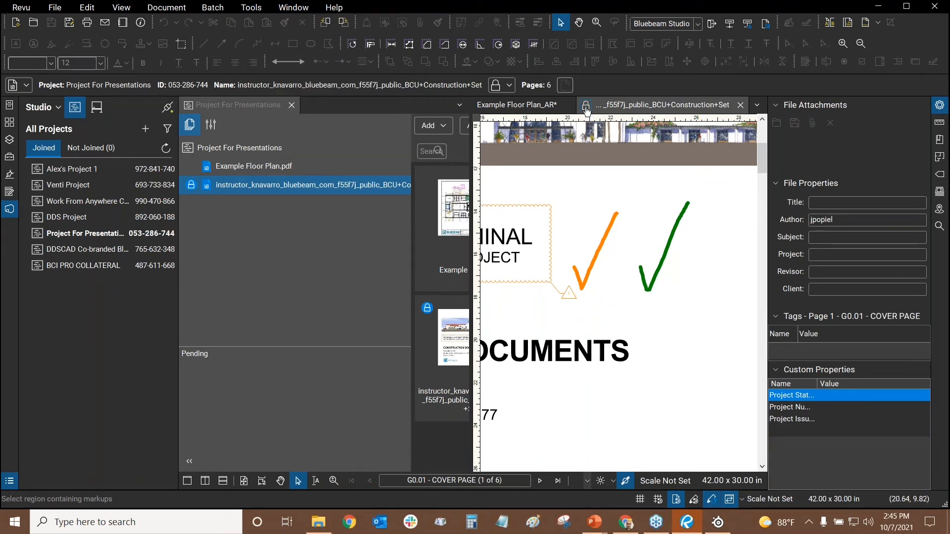
Check out the construction set and delete its green check mark
{"action": "left_click", "coordinate": [586, 107]}
{"action": "left_click", "coordinate": [614, 119]}
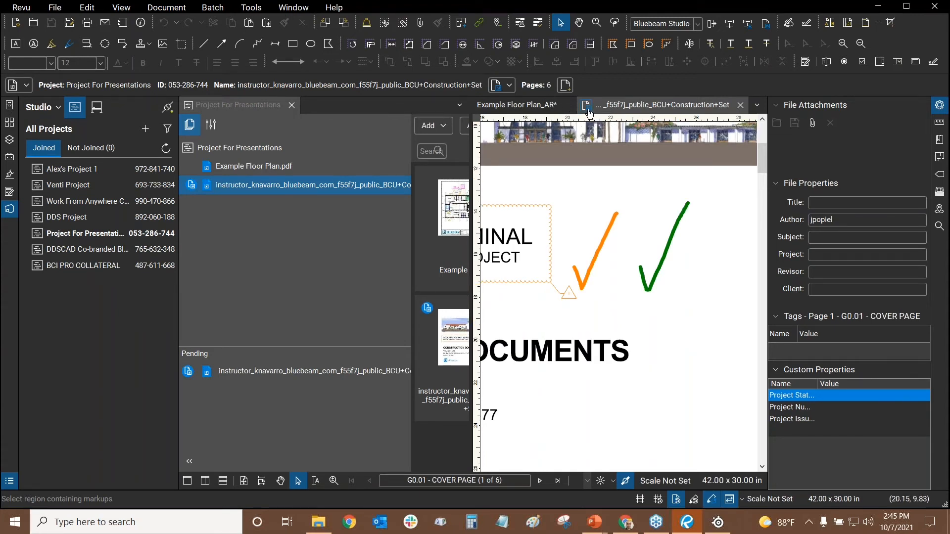
{"action": "left_click", "coordinate": [648, 257]}
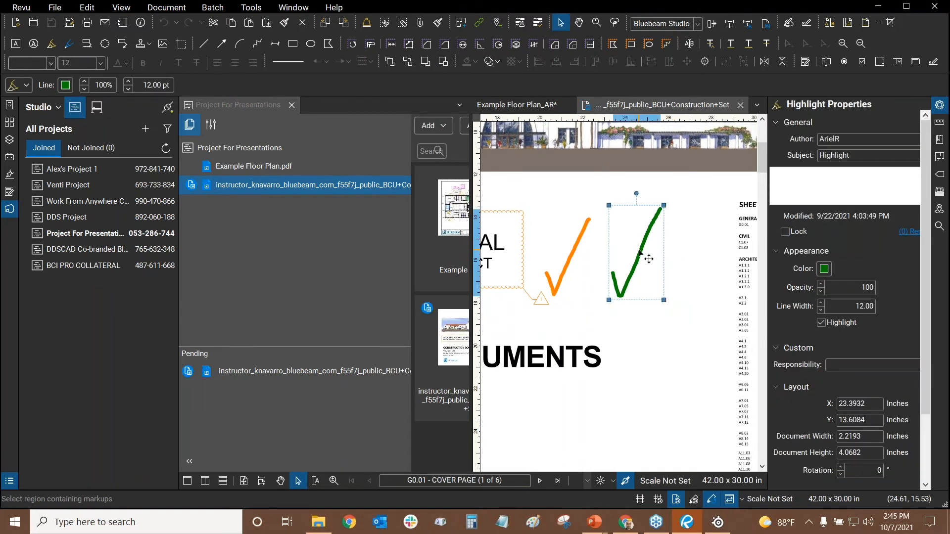
{"action": "key", "text": "Delete"}
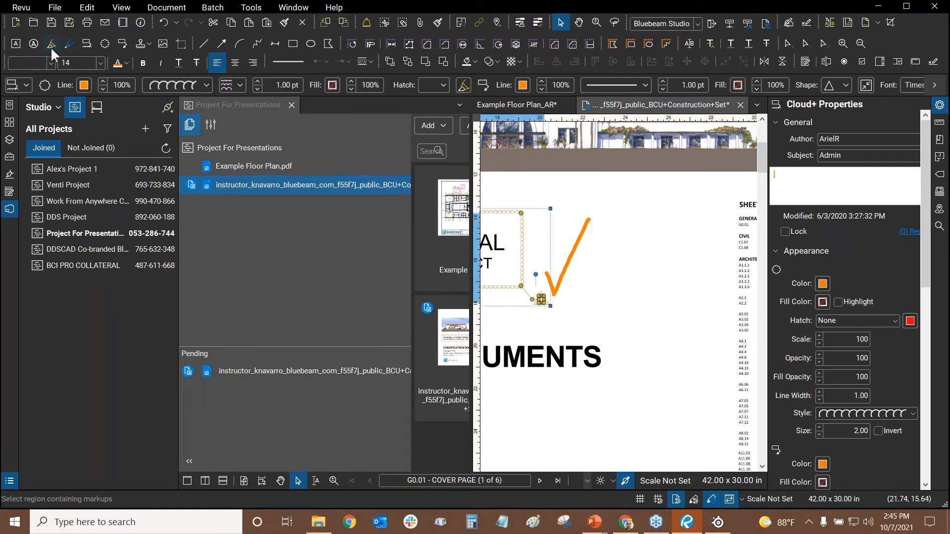
Draw a yellow highlight check mark to the right of the orange one
{"action": "left_click", "coordinate": [51, 43]}
{"action": "mouse_move", "coordinate": [612, 286]}
{"action": "left_mouse_down"}
{"action": "mouse_move", "coordinate": [630, 306]}
{"action": "mouse_move", "coordinate": [664, 219]}
{"action": "left_mouse_up"}
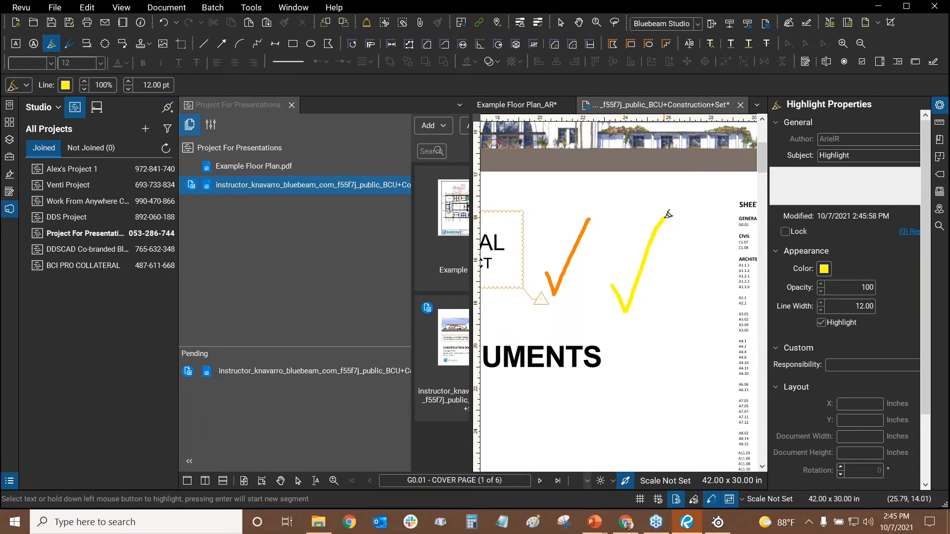
{"action": "key", "text": "Escape"}
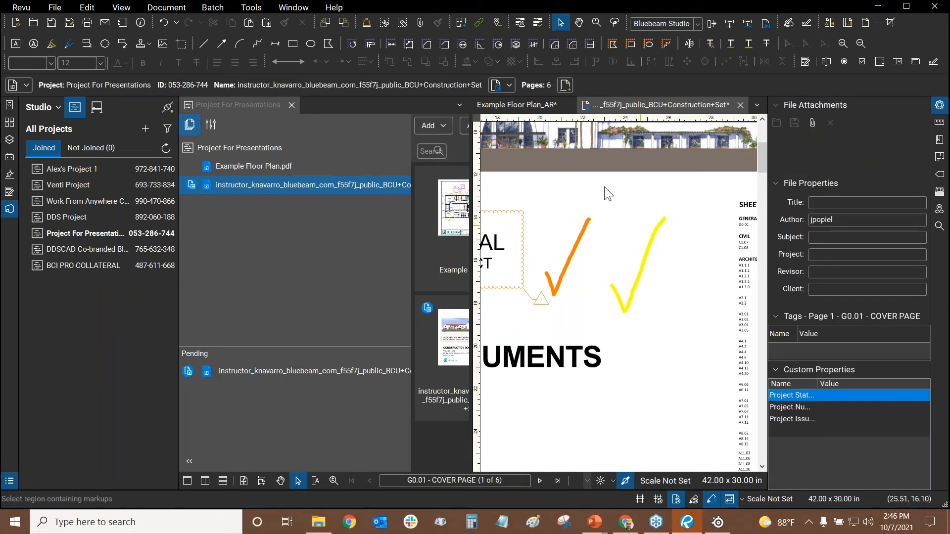
{"action": "left_click", "coordinate": [588, 107]}
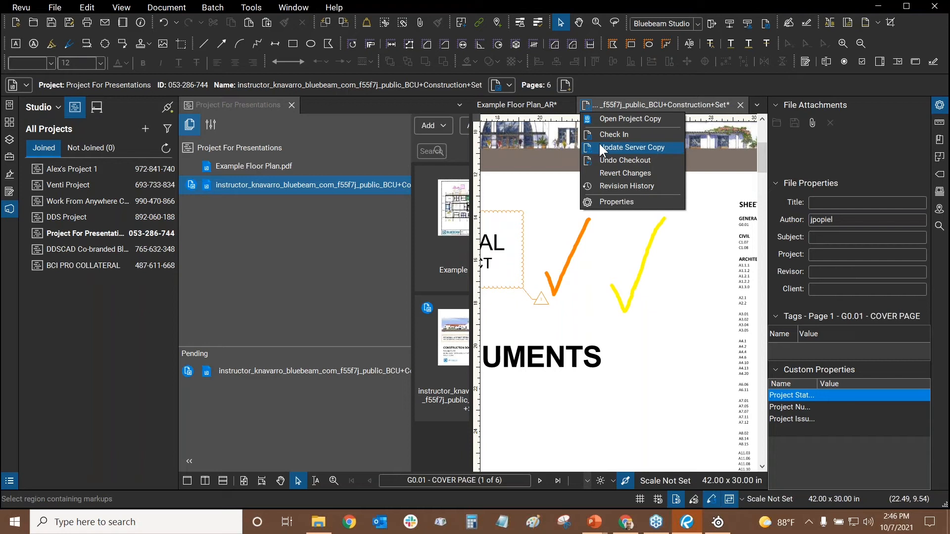
Check the construction set back in to Studio with the comment 'Rev 42'
{"action": "left_click", "coordinate": [614, 134]}
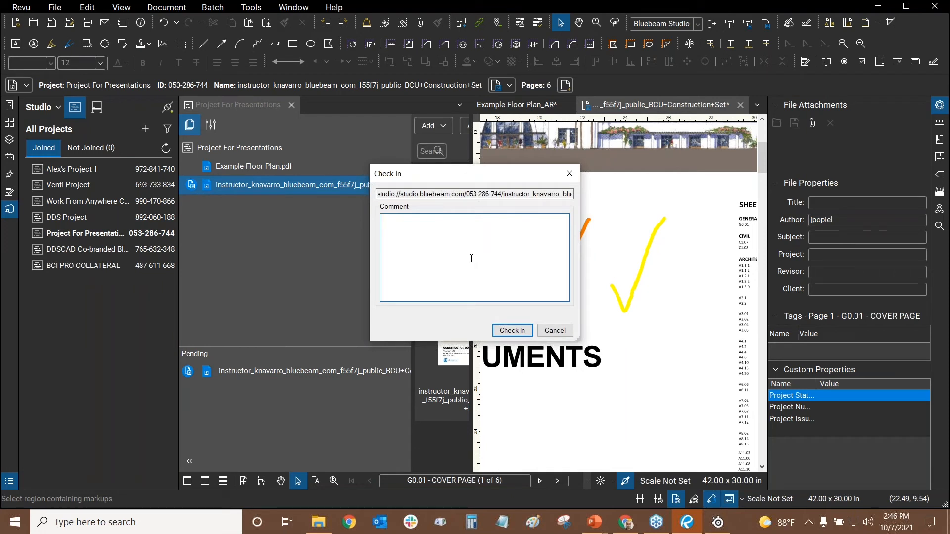
{"action": "type", "text": "Rev 42"}
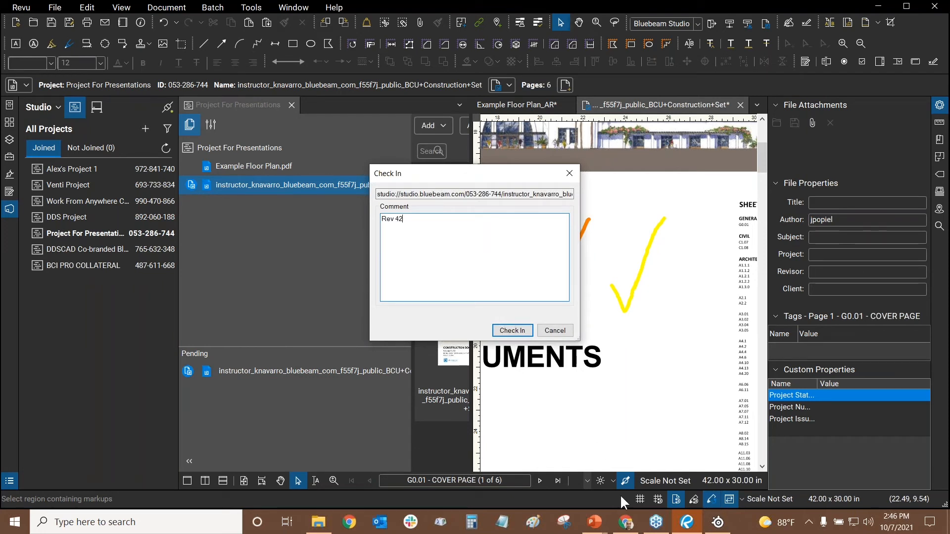
{"action": "left_click", "coordinate": [500, 331]}
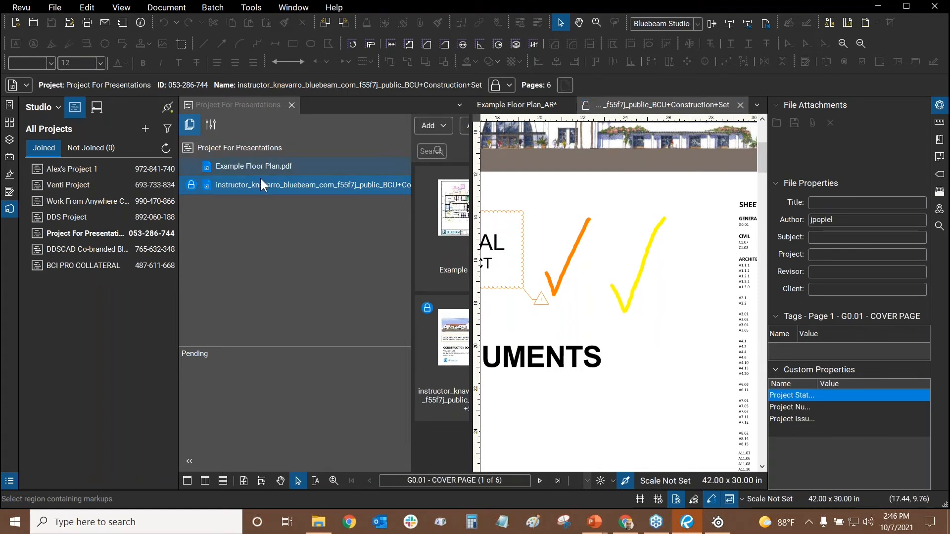
{"action": "left_click", "coordinate": [585, 107]}
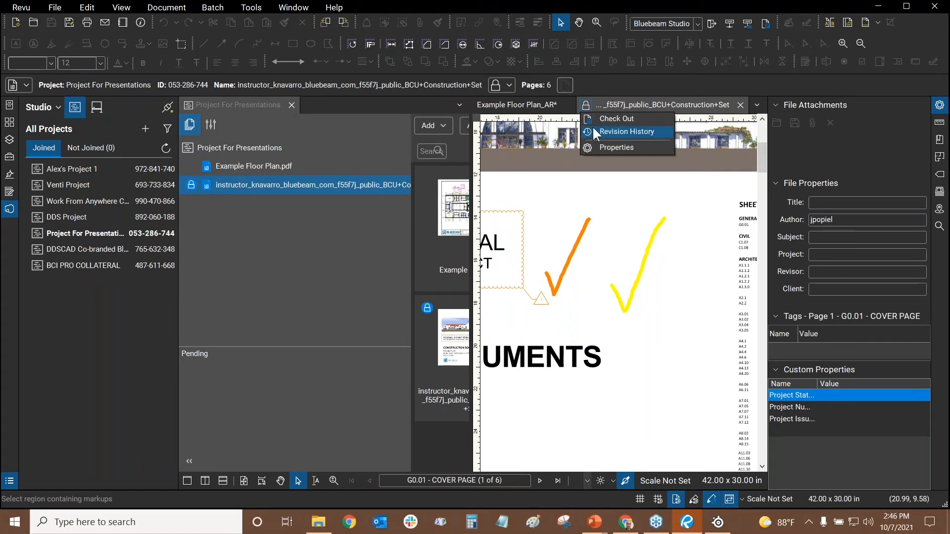
{"action": "left_click", "coordinate": [593, 129]}
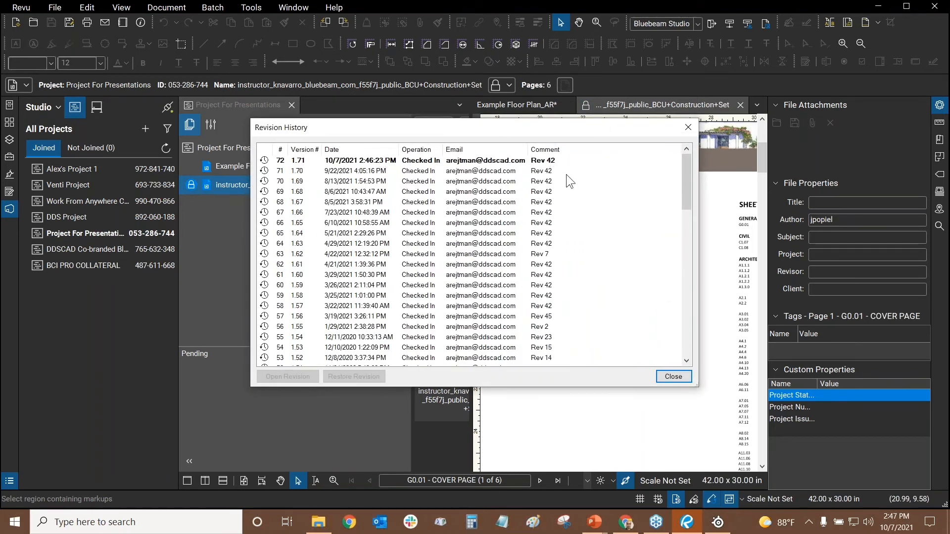
{"action": "left_click", "coordinate": [542, 160]}
{"action": "left_click", "coordinate": [554, 202]}
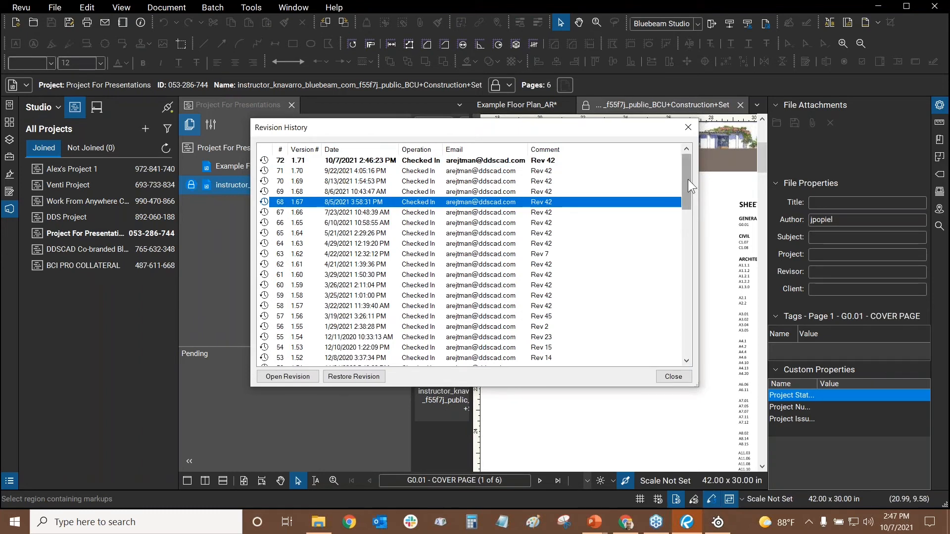
{"action": "left_click_drag", "start_coordinate": [689, 164], "coordinate": [669, 320]}
{"action": "left_click", "coordinate": [424, 329]}
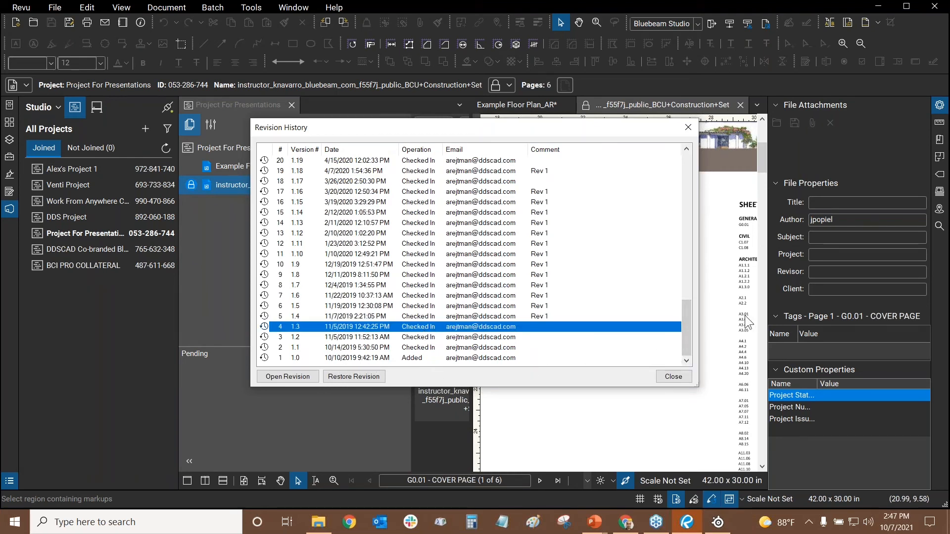
{"action": "left_click_drag", "start_coordinate": [685, 331], "coordinate": [695, 208]}
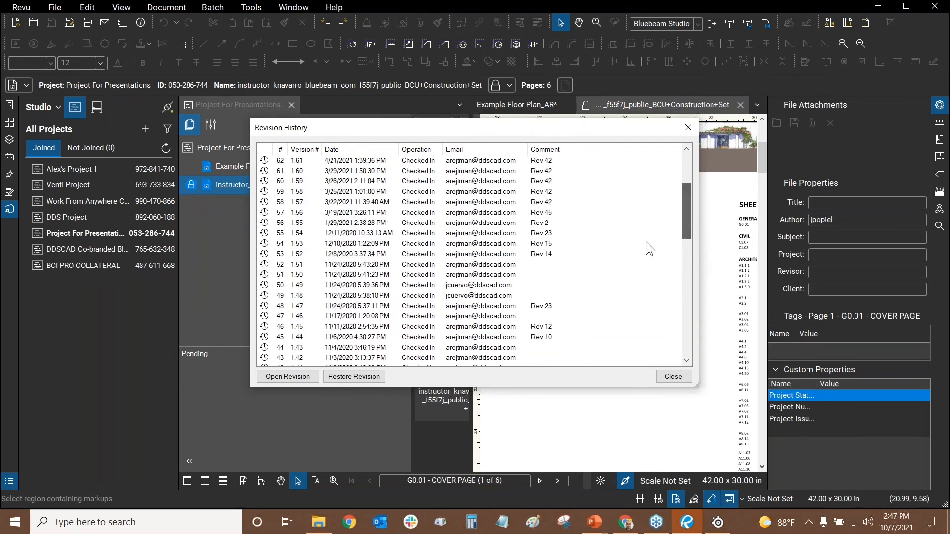
{"action": "left_click", "coordinate": [488, 285]}
{"action": "left_click", "coordinate": [477, 296]}
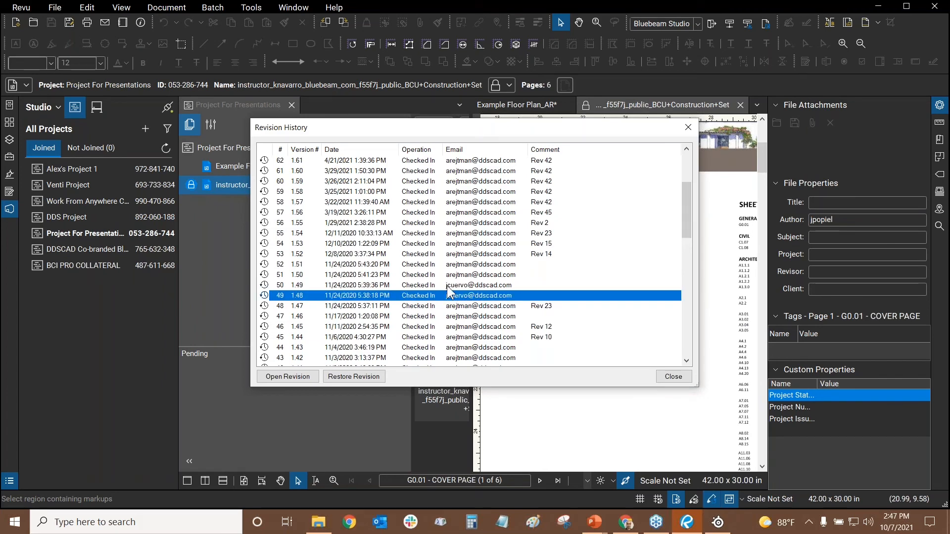
{"action": "key", "text": "Home"}
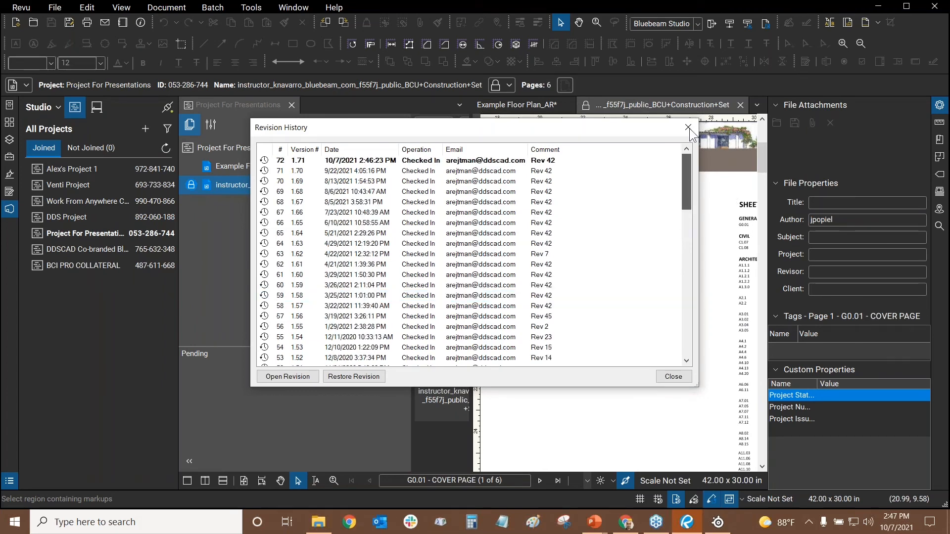
{"action": "left_click", "coordinate": [688, 127]}
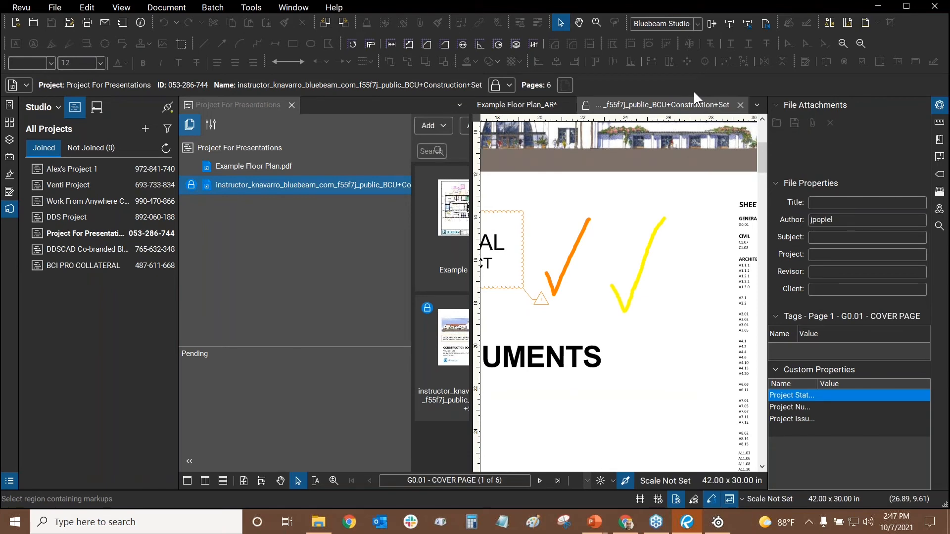
Close the project tabs, join Session for Presentations, and open its construction set
{"action": "left_click", "coordinate": [741, 105]}
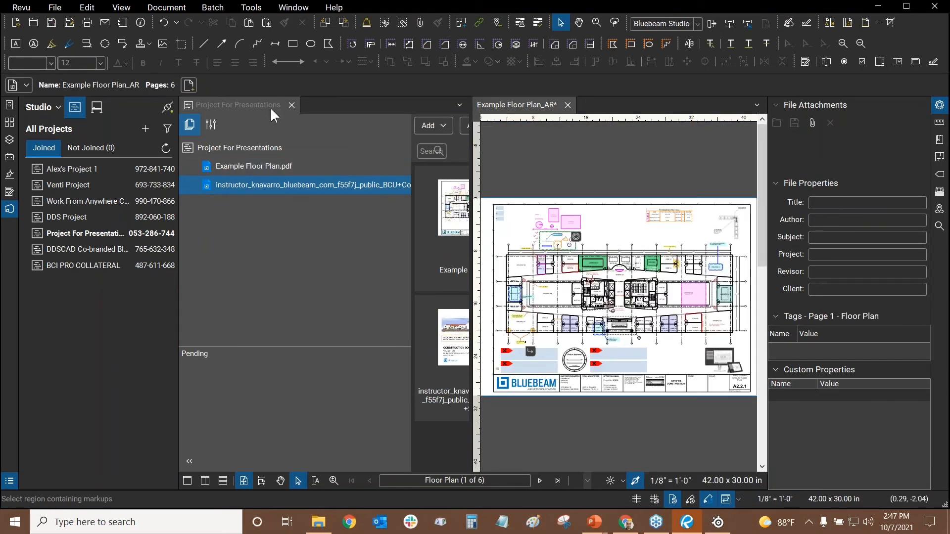
{"action": "left_click", "coordinate": [291, 105]}
{"action": "left_click", "coordinate": [97, 111]}
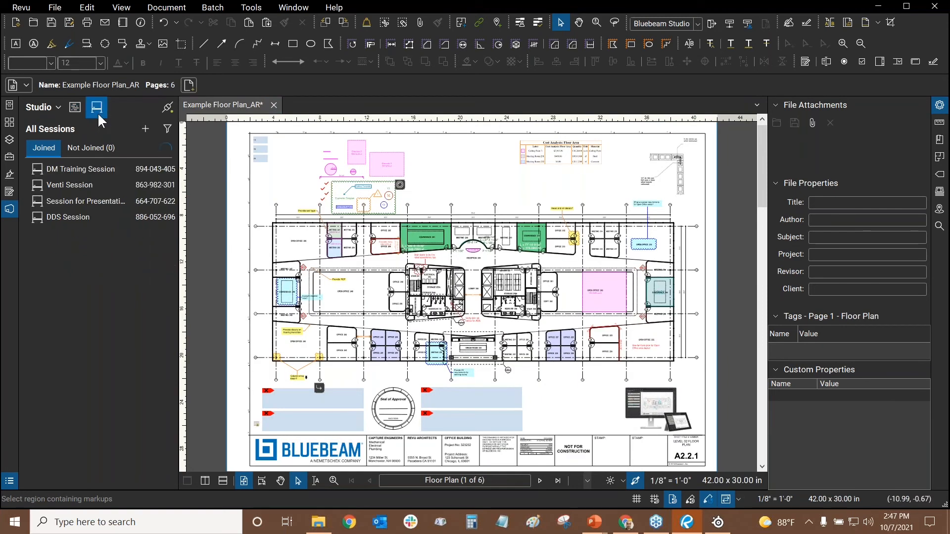
{"action": "double_click", "coordinate": [90, 203]}
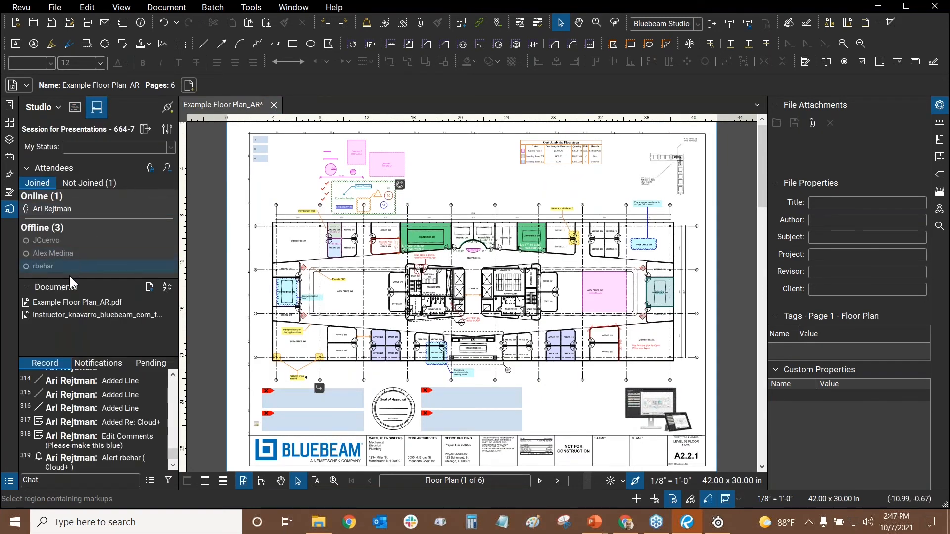
{"action": "double_click", "coordinate": [67, 316]}
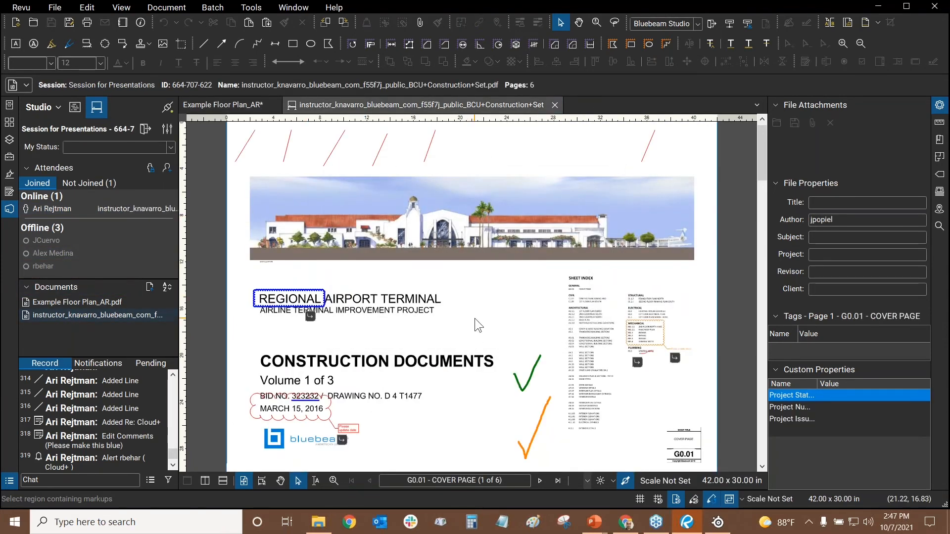
Delete the six red lines across the top of the cover page
{"action": "scroll", "coordinate": [685, 219], "scroll_direction": "up", "scroll_amount": 2}
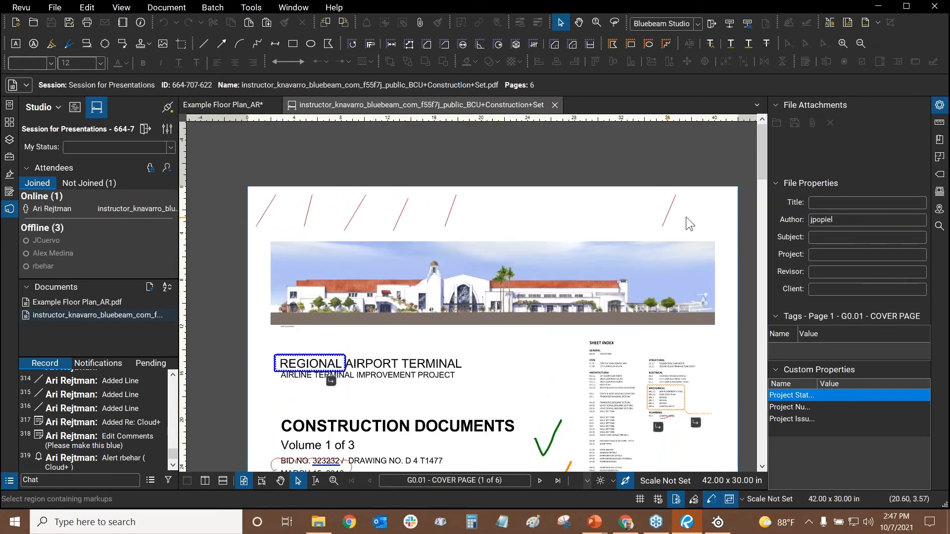
{"action": "left_click", "coordinate": [666, 215]}
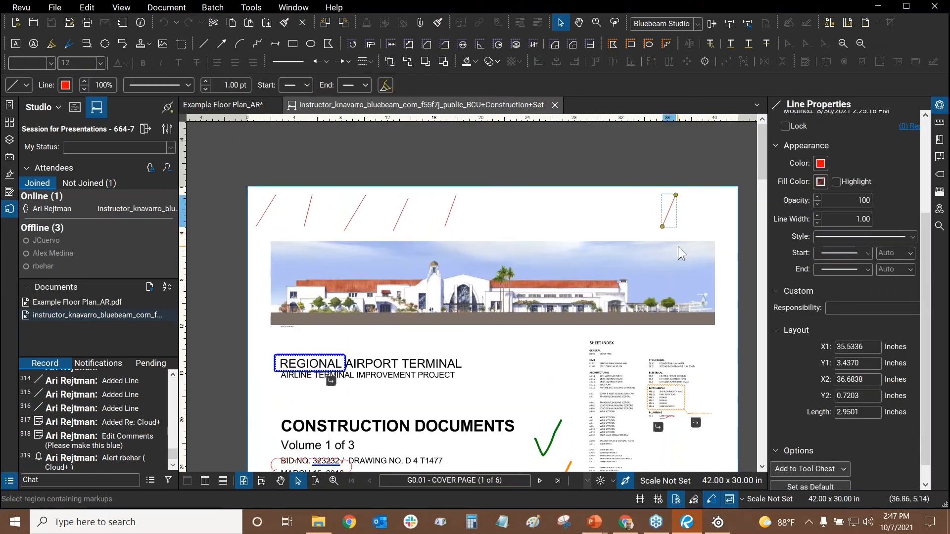
{"action": "key", "text": "Delete"}
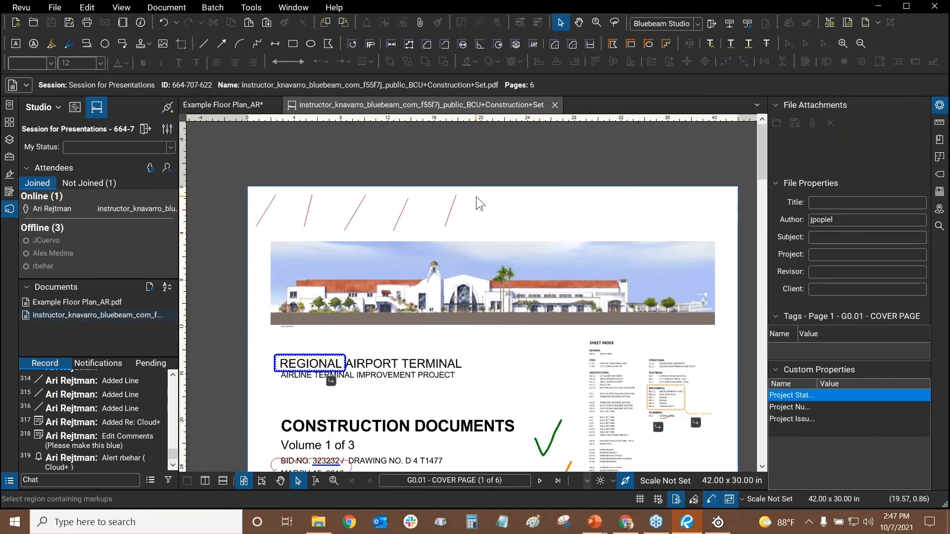
{"action": "left_click_drag", "start_coordinate": [476, 197], "coordinate": [226, 239]}
{"action": "key", "text": "Delete"}
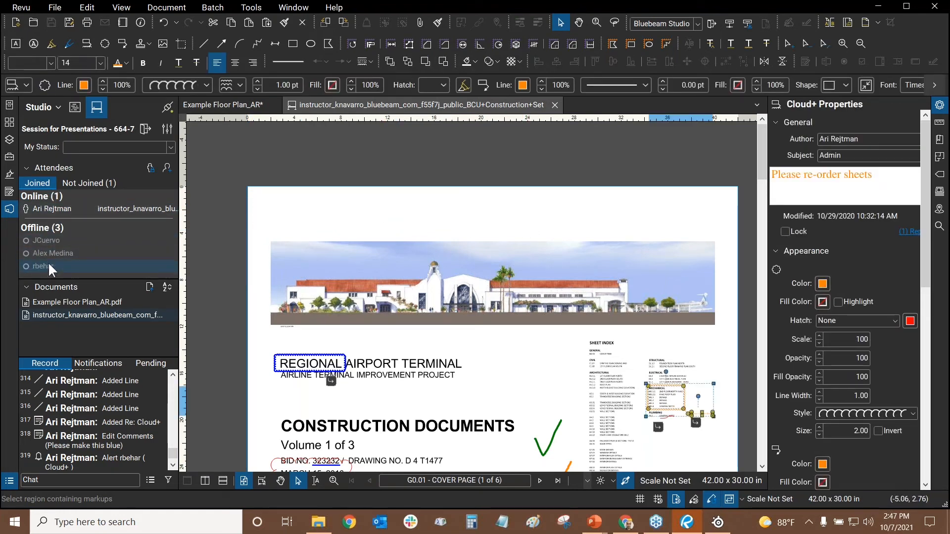
{"action": "left_click", "coordinate": [442, 225]}
Zoom in on the green and orange checkmarks and select the orange one
{"action": "scroll", "coordinate": [492, 300], "scroll_direction": "down", "scroll_amount": 3}
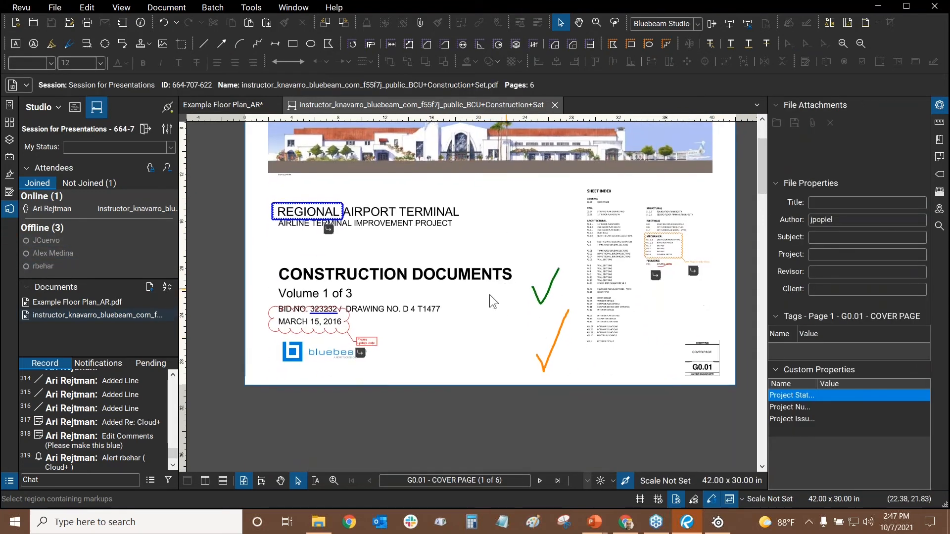
{"action": "left_click_drag", "start_coordinate": [526, 213], "coordinate": [523, 249]}
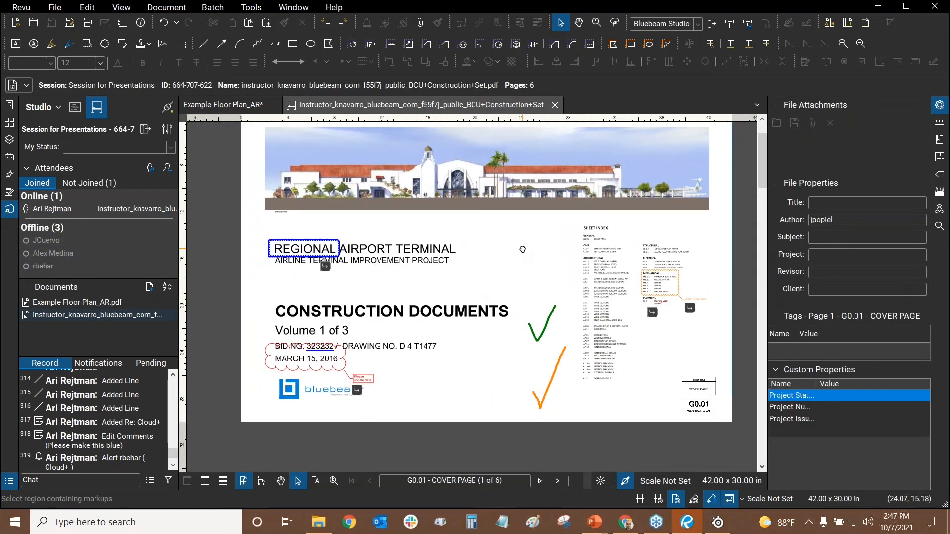
{"action": "left_click_drag", "start_coordinate": [512, 341], "coordinate": [510, 331]}
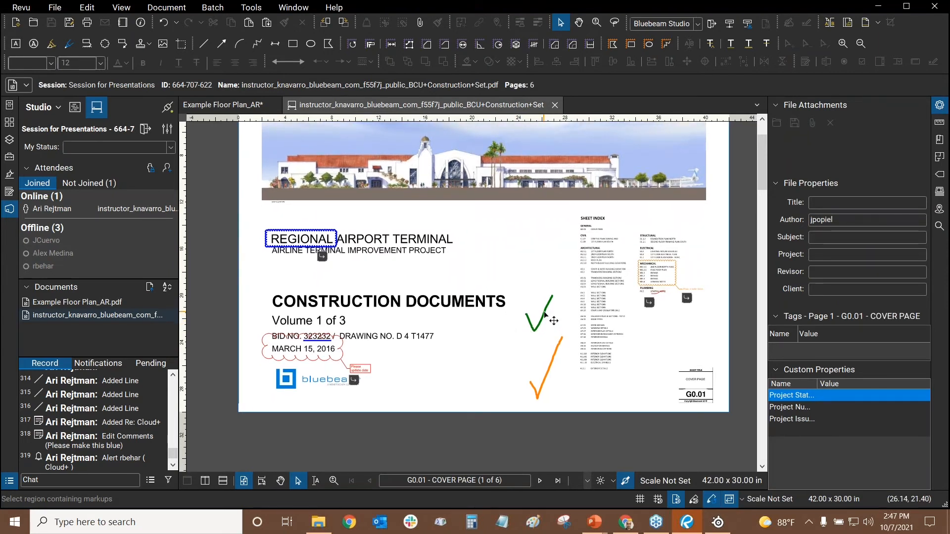
{"action": "scroll", "coordinate": [544, 314], "scroll_direction": "up", "scroll_amount": 1}
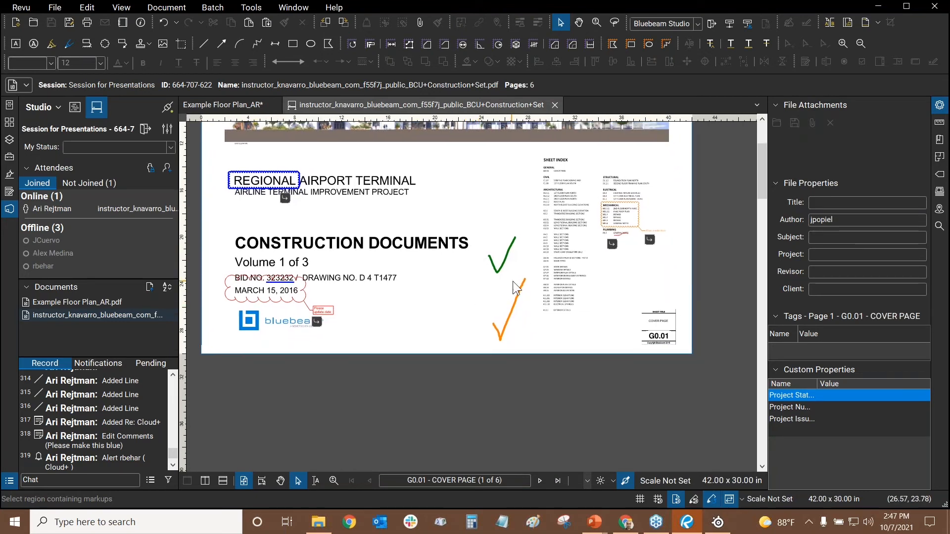
{"action": "scroll", "coordinate": [513, 281], "scroll_direction": "up", "scroll_amount": 1}
{"action": "scroll", "coordinate": [512, 243], "scroll_direction": "down", "scroll_amount": 1}
{"action": "scroll", "coordinate": [432, 270], "scroll_direction": "up", "scroll_amount": 1}
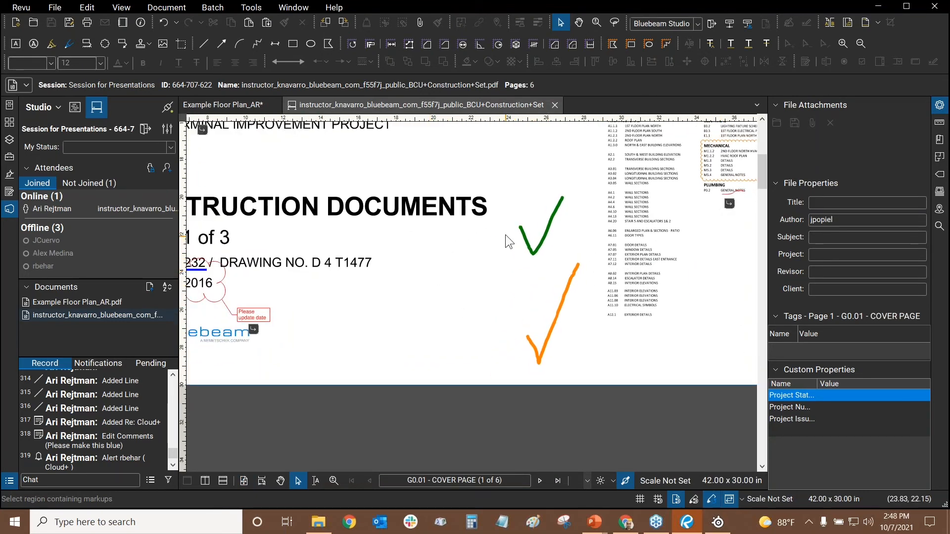
{"action": "left_click_drag", "start_coordinate": [544, 221], "coordinate": [527, 235]}
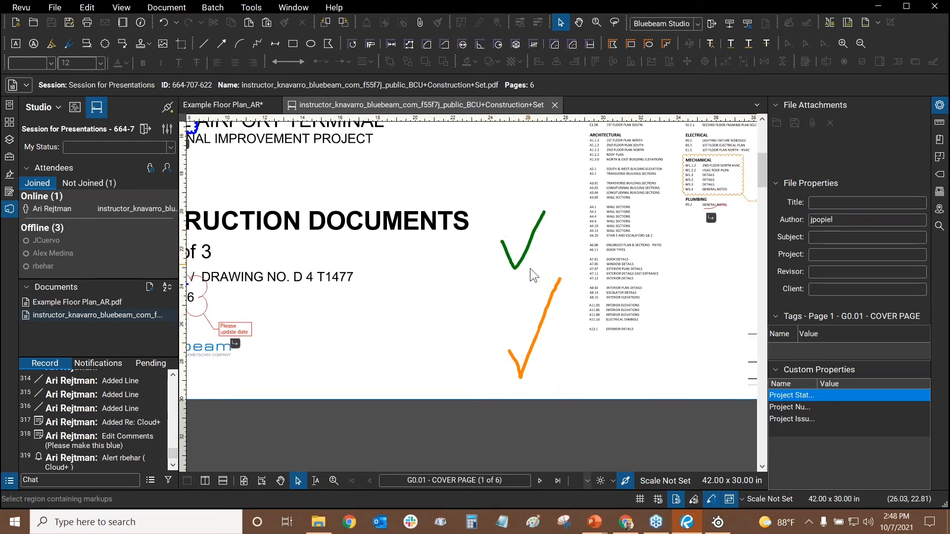
{"action": "left_click_drag", "start_coordinate": [534, 284], "coordinate": [505, 271]}
{"action": "left_click", "coordinate": [509, 311]}
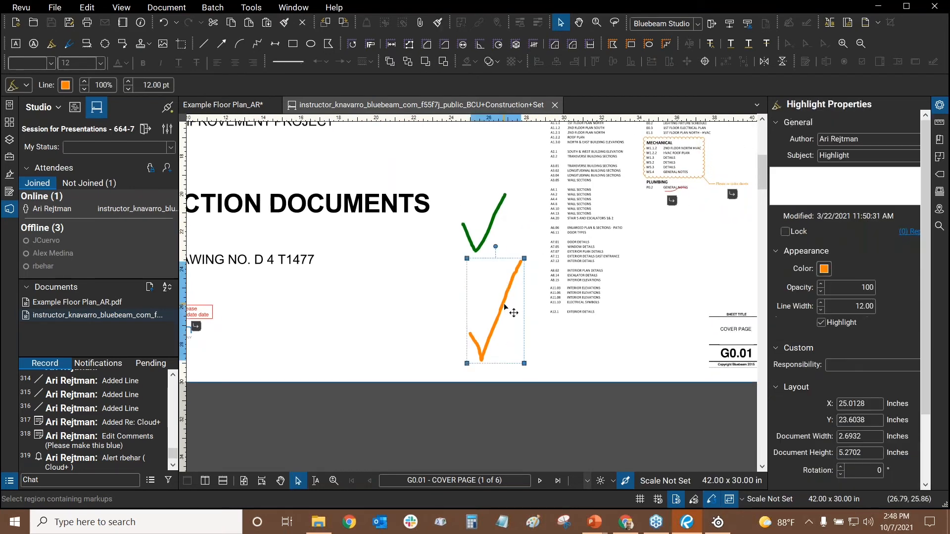
Reply 'Please make this blue' to the orange checkmark, then deselect it
{"action": "right_click", "coordinate": [503, 307]}
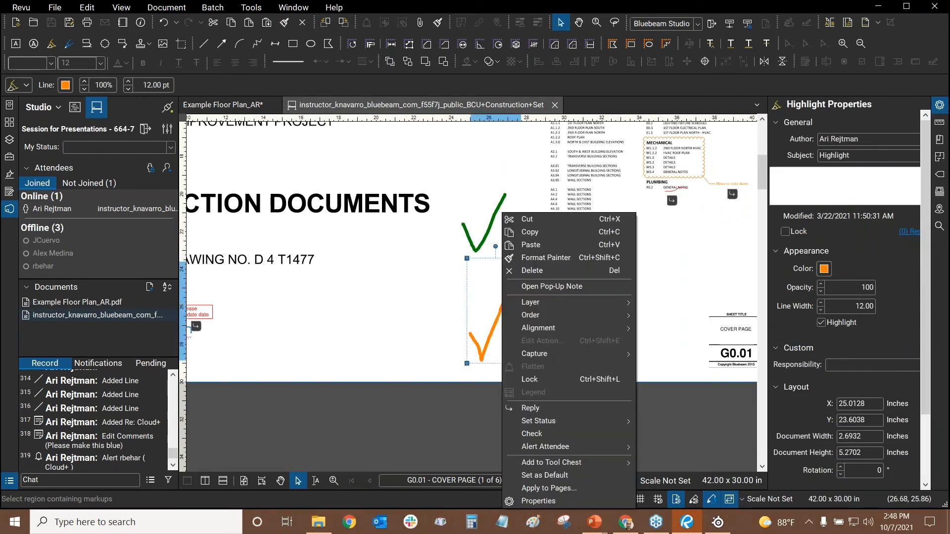
{"action": "left_click", "coordinate": [539, 408]}
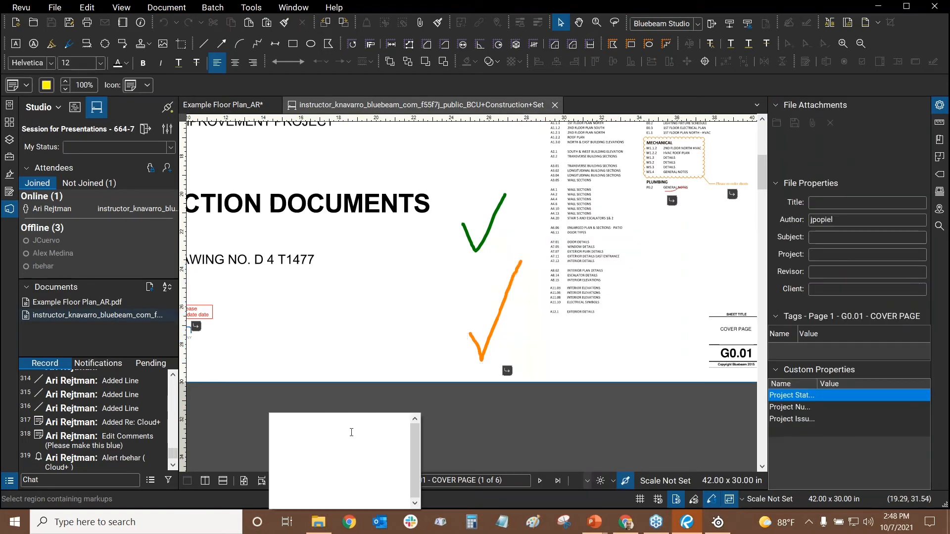
{"action": "type", "text": "Please make this blue"}
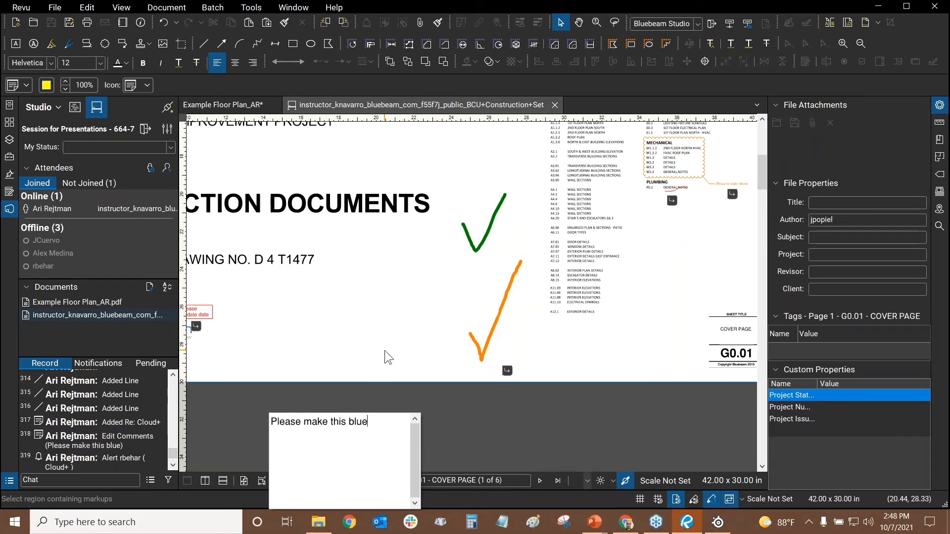
{"action": "left_click", "coordinate": [385, 350]}
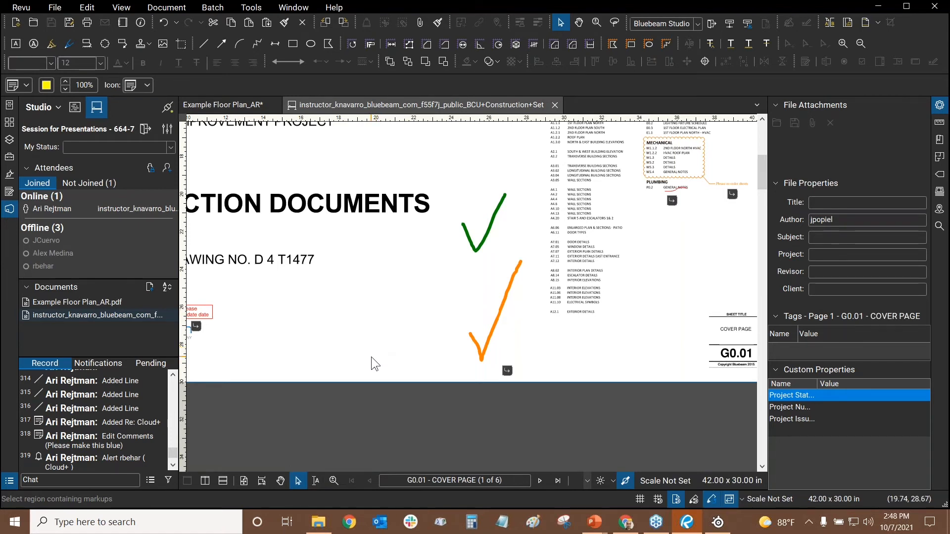
{"action": "left_click", "coordinate": [371, 358]}
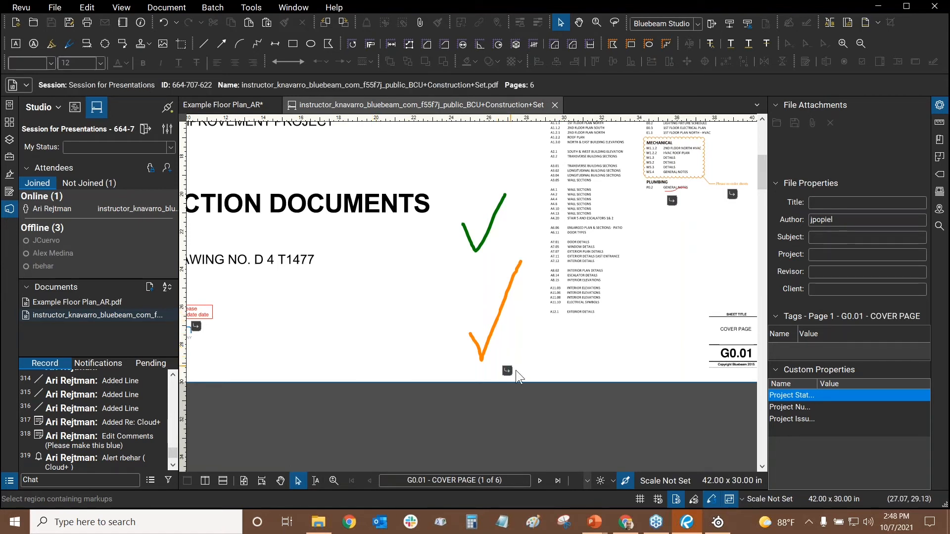
{"action": "mouse_move", "coordinate": [508, 376]}
{"action": "left_click", "coordinate": [9, 481]}
{"action": "left_click_drag", "start_coordinate": [531, 282], "coordinate": [539, 237]}
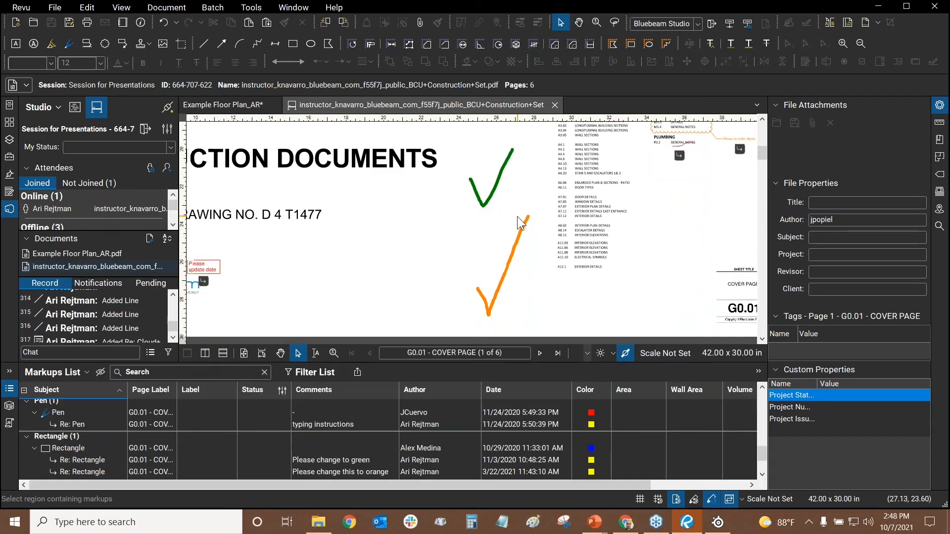
{"action": "left_click", "coordinate": [518, 246]}
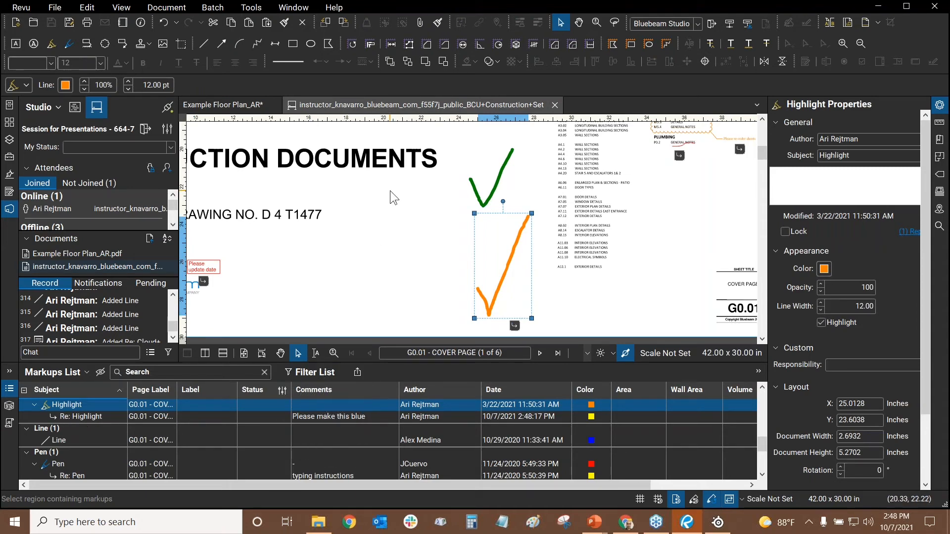
{"action": "left_click", "coordinate": [431, 251]}
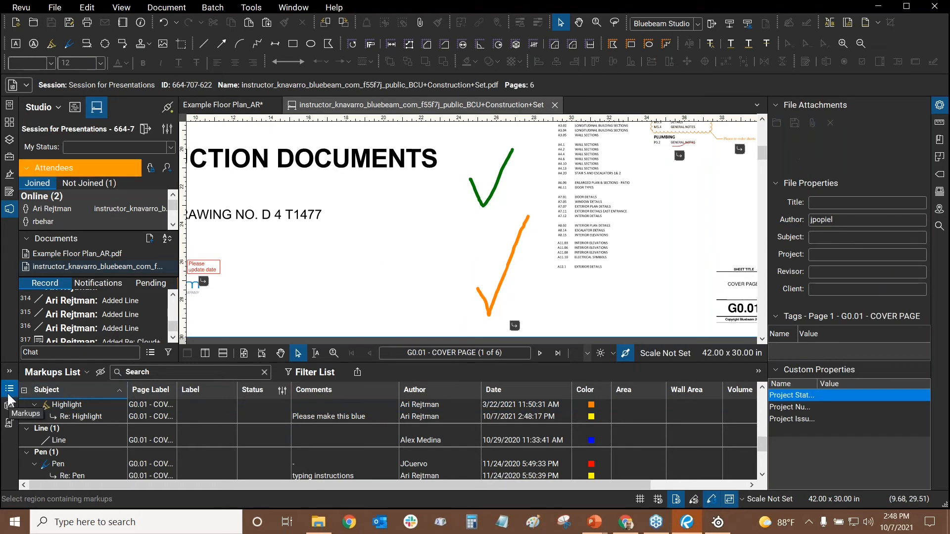
{"action": "left_click", "coordinate": [7, 395]}
{"action": "left_click_drag", "start_coordinate": [403, 205], "coordinate": [407, 294]}
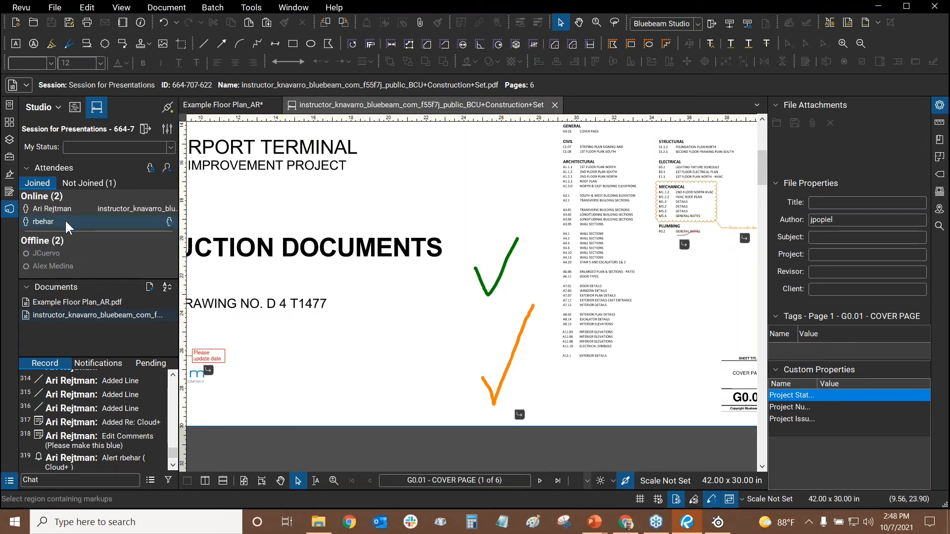
{"action": "left_click_drag", "start_coordinate": [420, 343], "coordinate": [384, 321]}
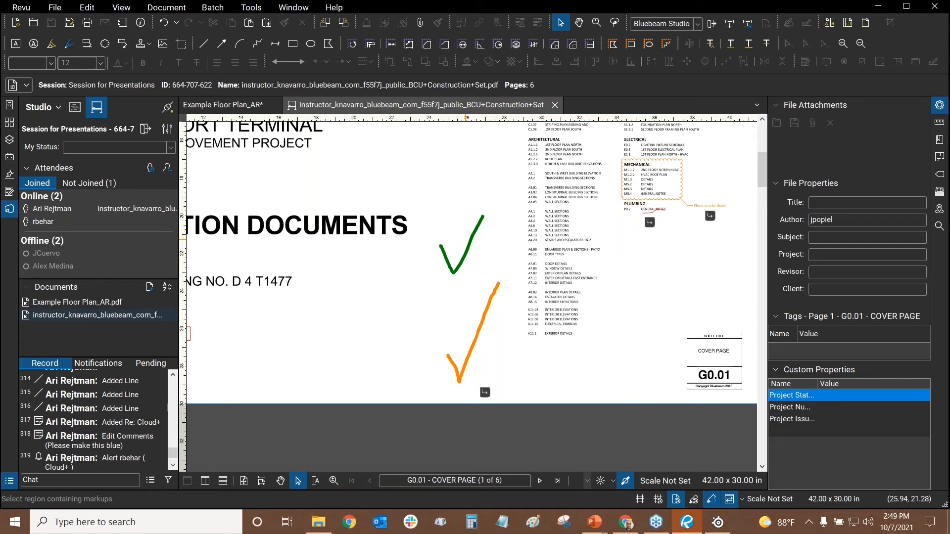
Alert only the newly joined attendee about the orange checkmark, then deselect it
{"action": "left_click", "coordinate": [480, 340]}
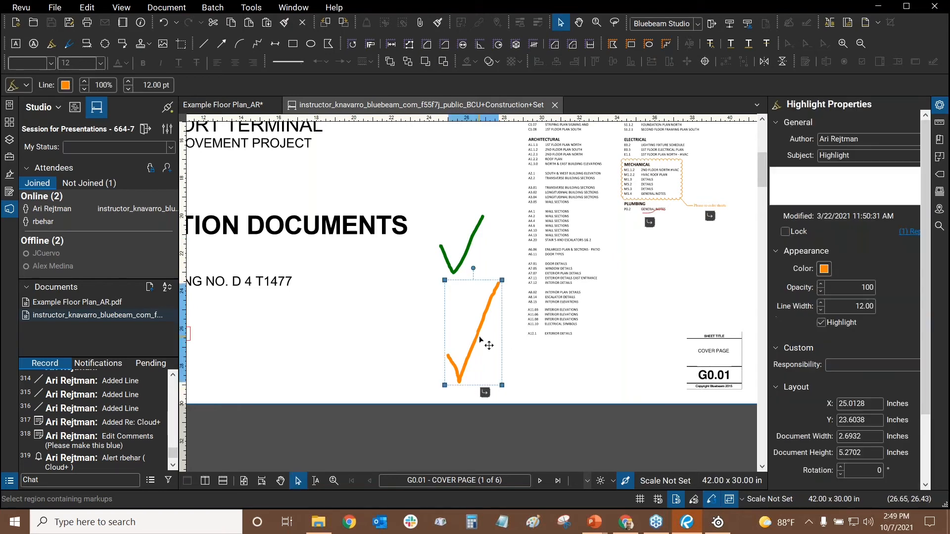
{"action": "right_click", "coordinate": [480, 338]}
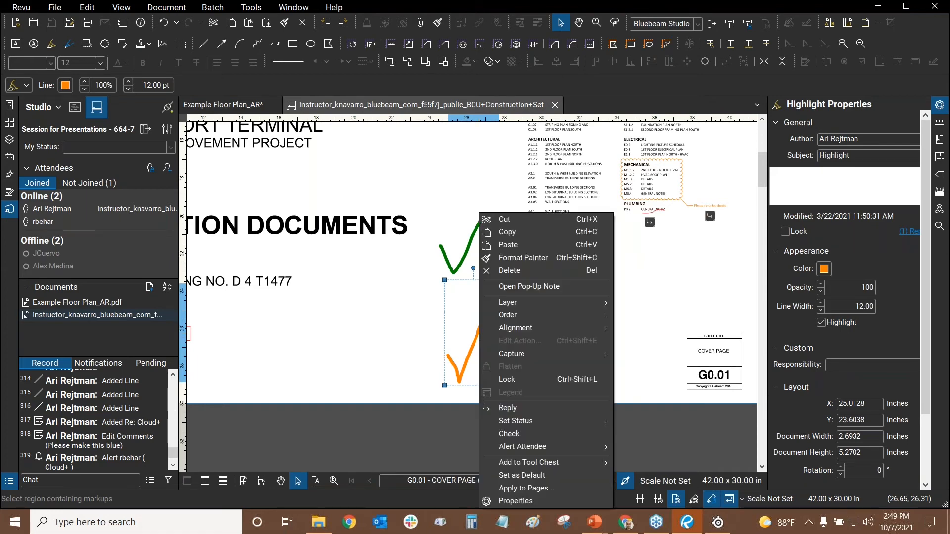
{"action": "mouse_move", "coordinate": [535, 449]}
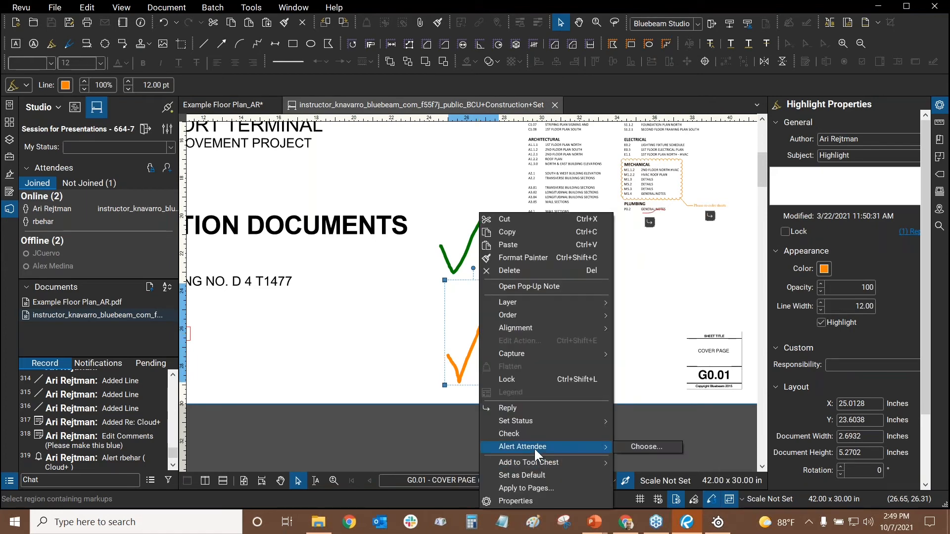
{"action": "left_click", "coordinate": [661, 444]}
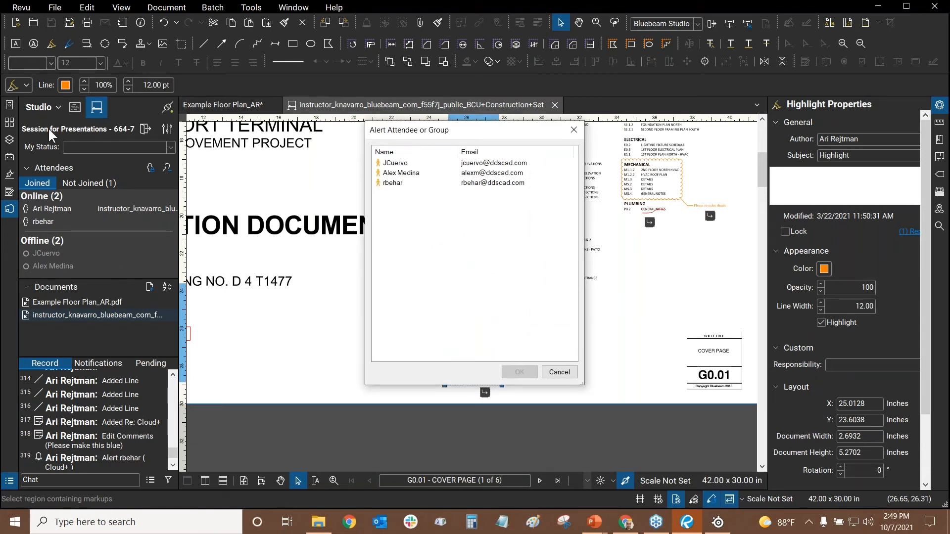
{"action": "left_click", "coordinate": [405, 184]}
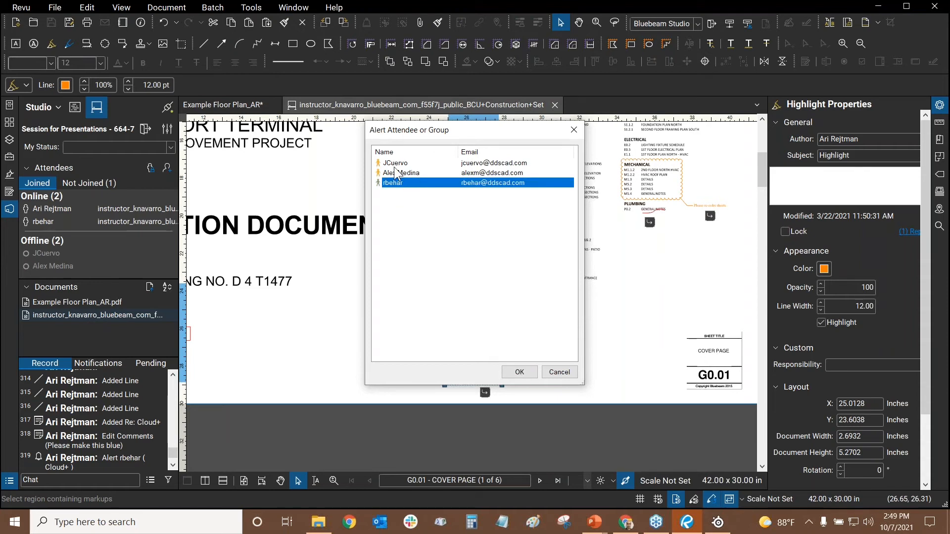
{"action": "left_click", "coordinate": [395, 165], "text": "ctrl"}
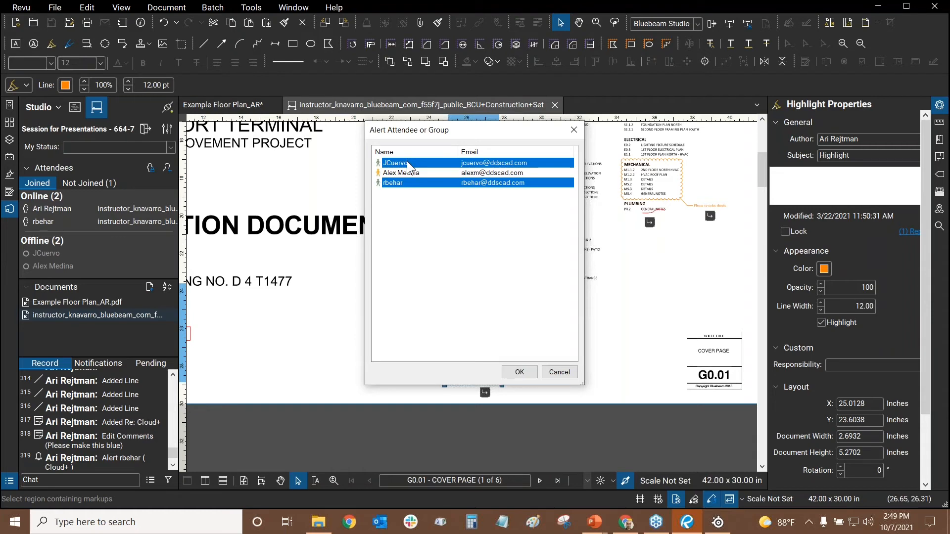
{"action": "left_click", "coordinate": [407, 162], "text": "ctrl"}
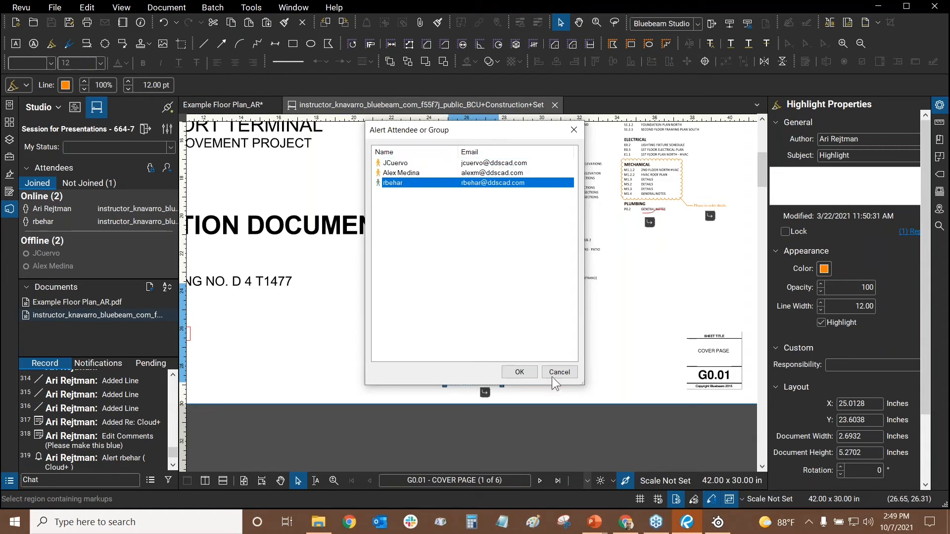
{"action": "left_click", "coordinate": [514, 375]}
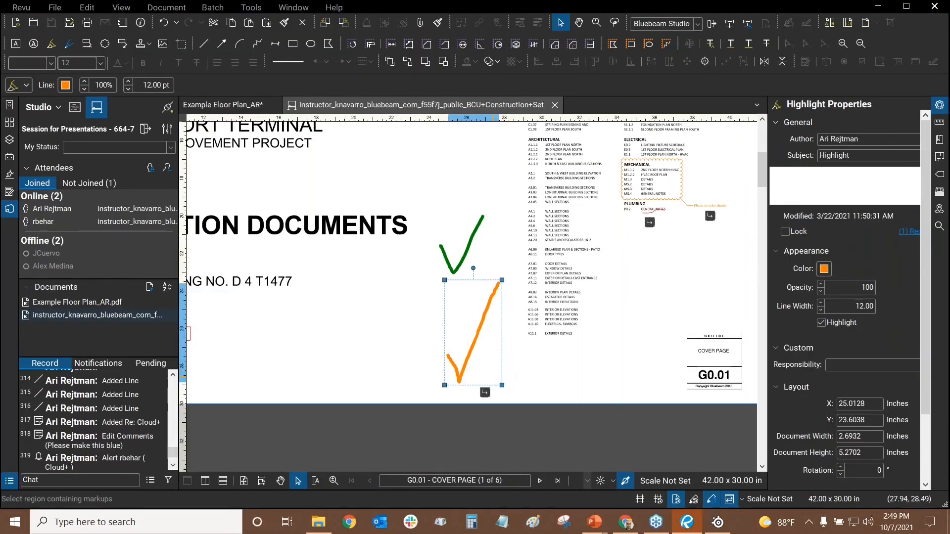
{"action": "left_click", "coordinate": [411, 301]}
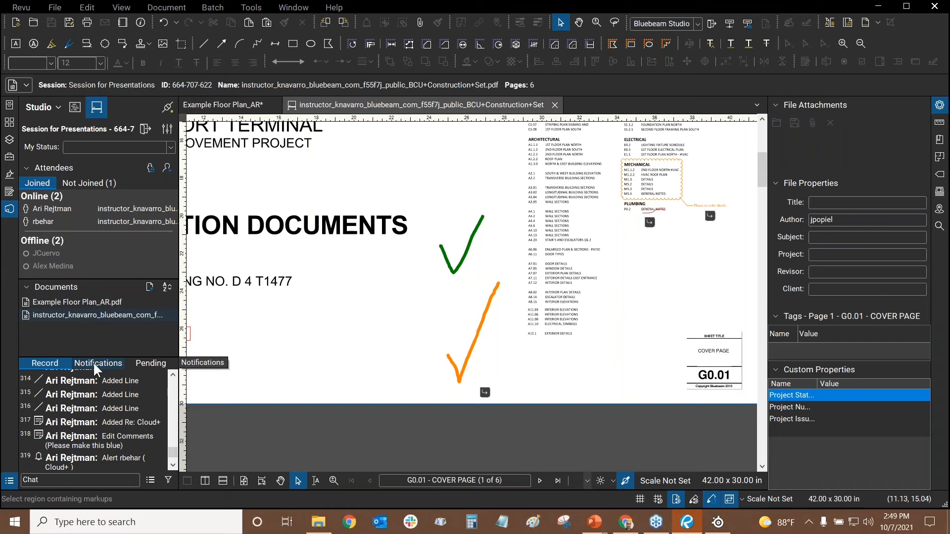
Jump to the collaborator's 'Added Text Box' entry at the end of the Record
{"action": "scroll", "coordinate": [154, 455], "scroll_direction": "down", "scroll_amount": 5}
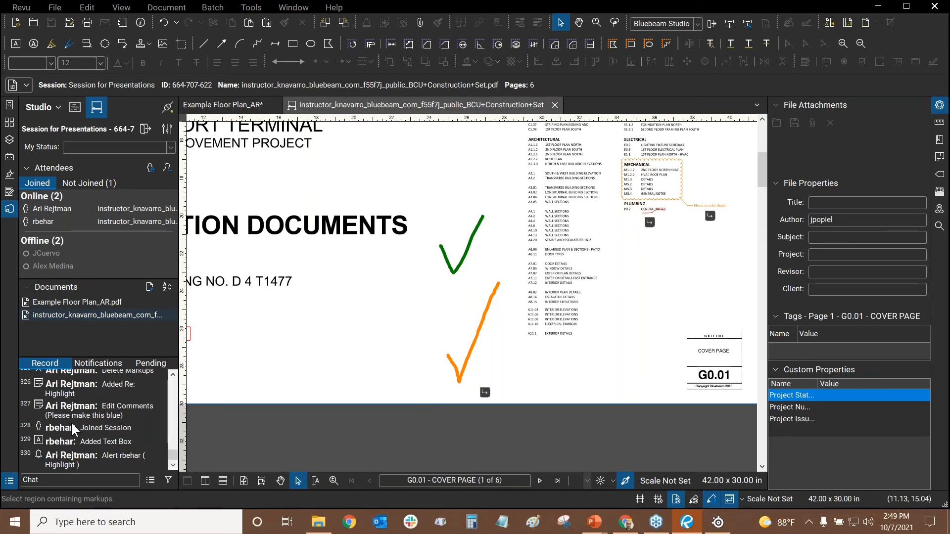
{"action": "mouse_move", "coordinate": [64, 429]}
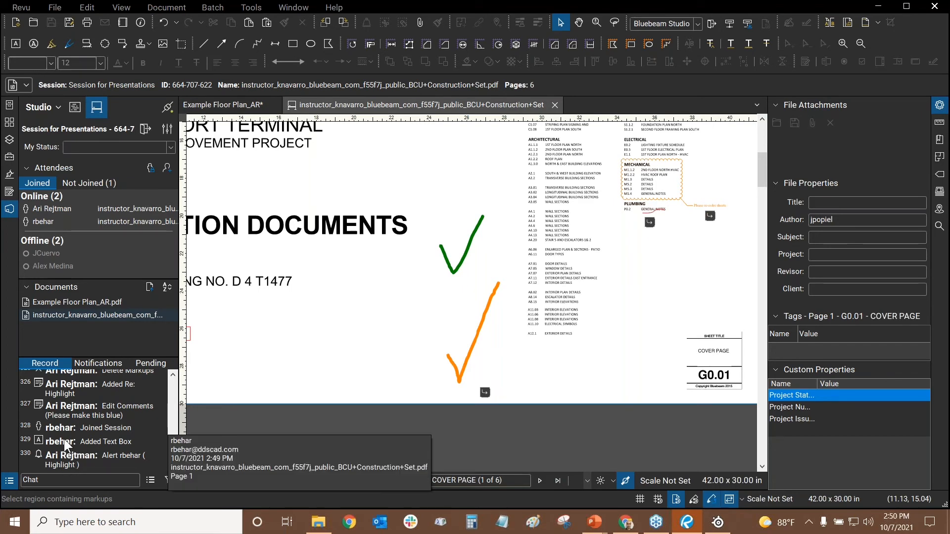
{"action": "left_click", "coordinate": [70, 439]}
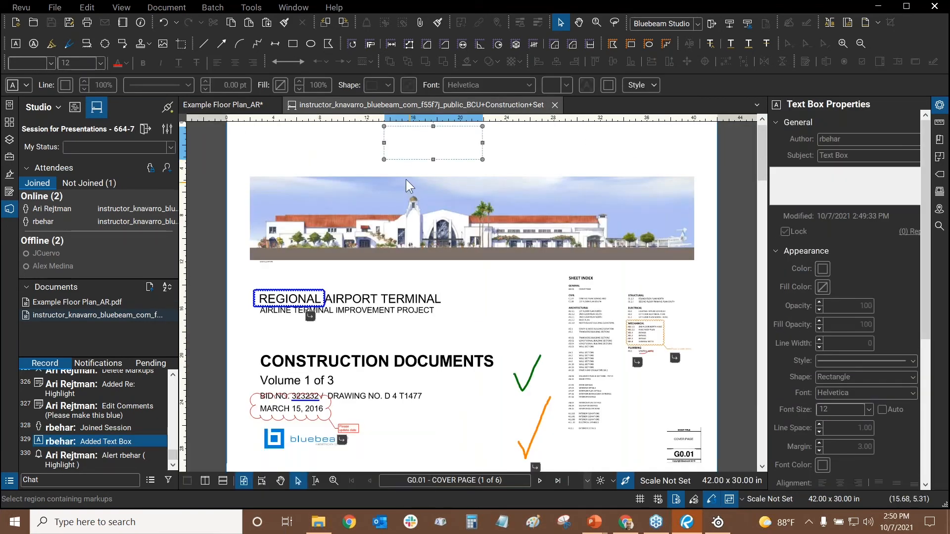
Pan to the collaborator's new text box, then show the Notifications list with two alerts
{"action": "left_click_drag", "start_coordinate": [424, 153], "coordinate": [455, 336]}
{"action": "scroll", "coordinate": [459, 335], "scroll_direction": "up", "scroll_amount": 5}
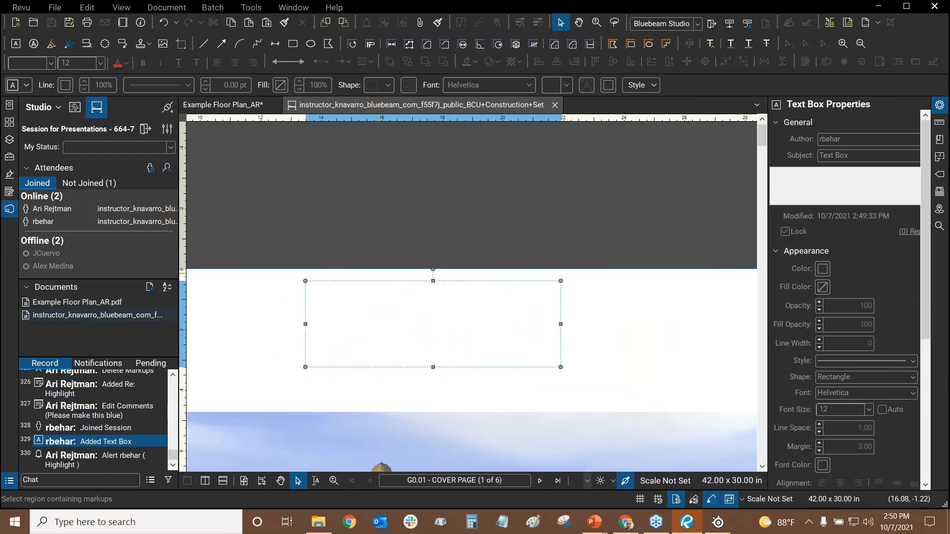
{"action": "scroll", "coordinate": [436, 346], "scroll_direction": "up", "scroll_amount": 5}
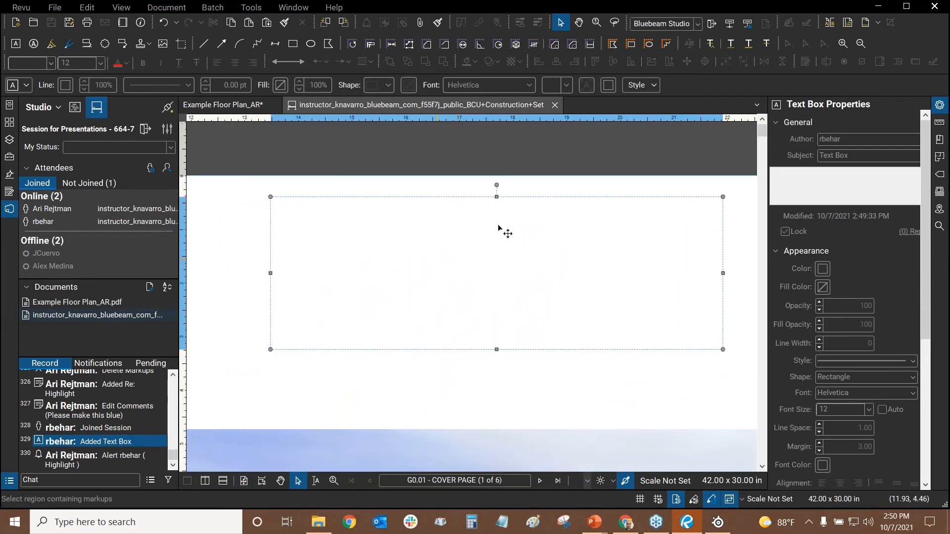
{"action": "scroll", "coordinate": [494, 238], "scroll_direction": "down", "scroll_amount": 3}
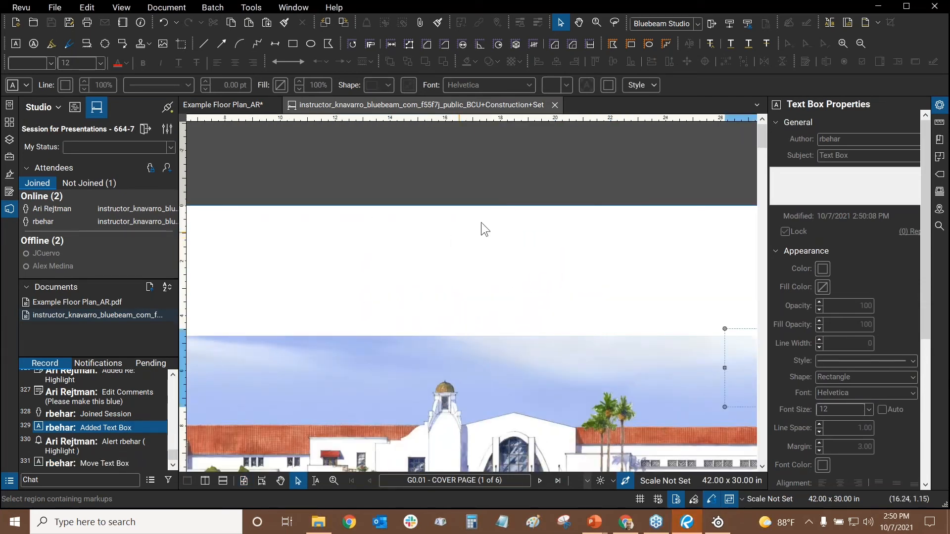
{"action": "left_click_drag", "start_coordinate": [629, 303], "coordinate": [210, 228]}
{"action": "scroll", "coordinate": [557, 269], "scroll_direction": "down", "scroll_amount": 3}
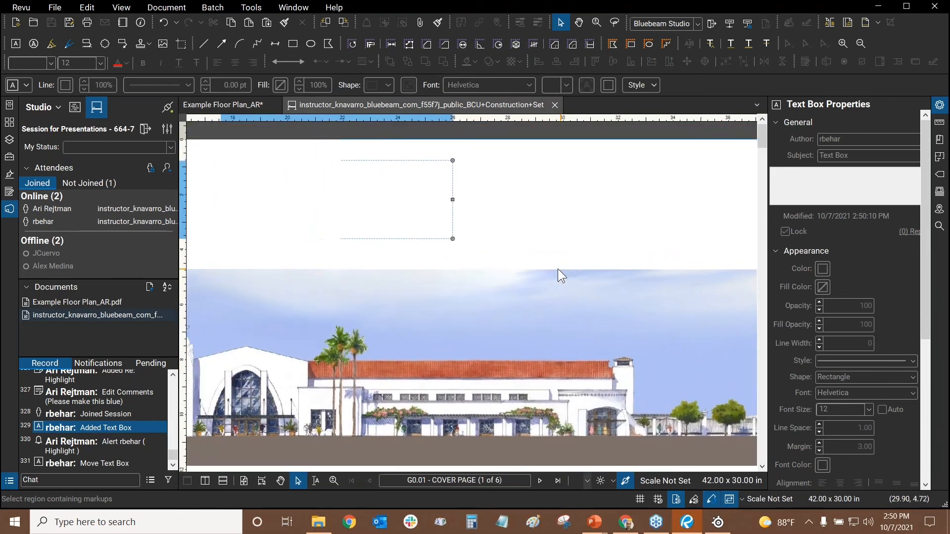
{"action": "scroll", "coordinate": [410, 218], "scroll_direction": "up", "scroll_amount": 4}
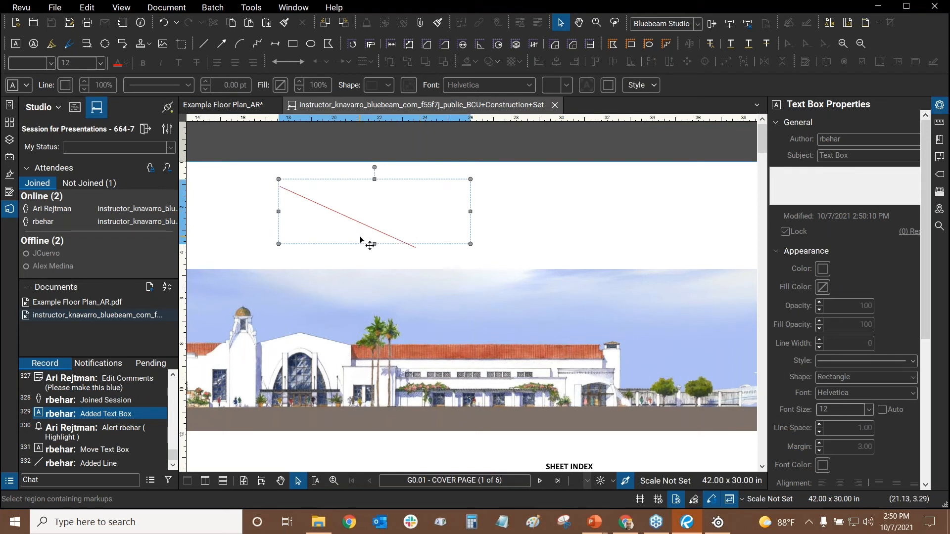
{"action": "left_click_drag", "start_coordinate": [536, 243], "coordinate": [564, 243]}
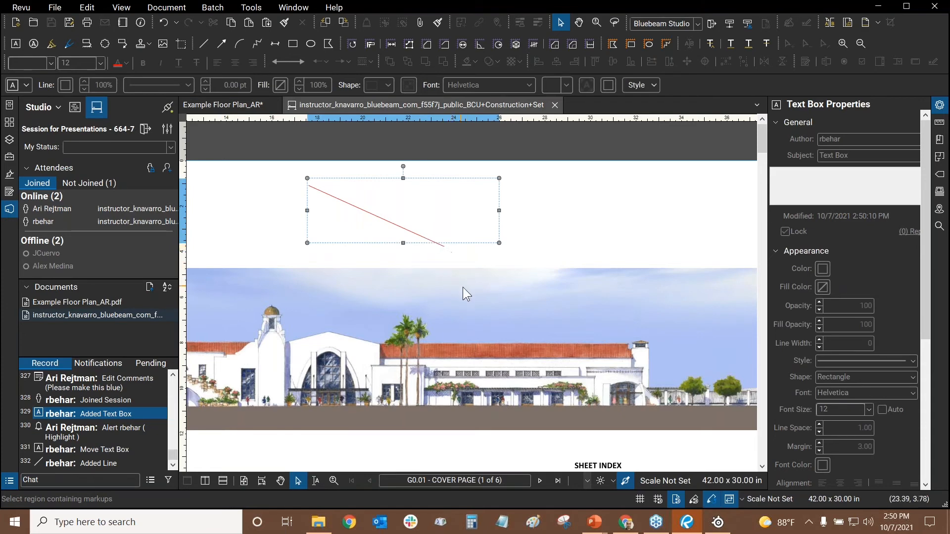
{"action": "left_click_drag", "start_coordinate": [391, 267], "coordinate": [486, 282]}
{"action": "left_click_drag", "start_coordinate": [641, 242], "coordinate": [589, 235]}
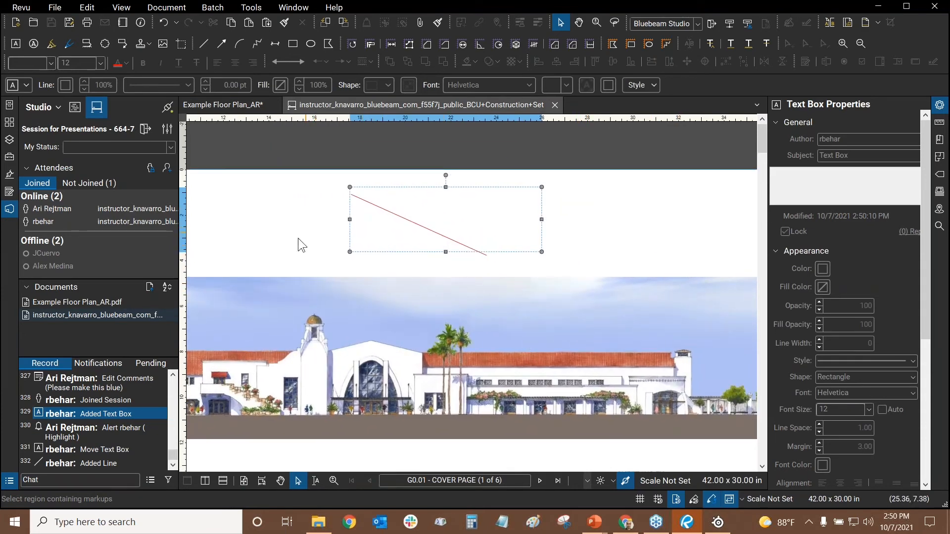
{"action": "left_click", "coordinate": [101, 364]}
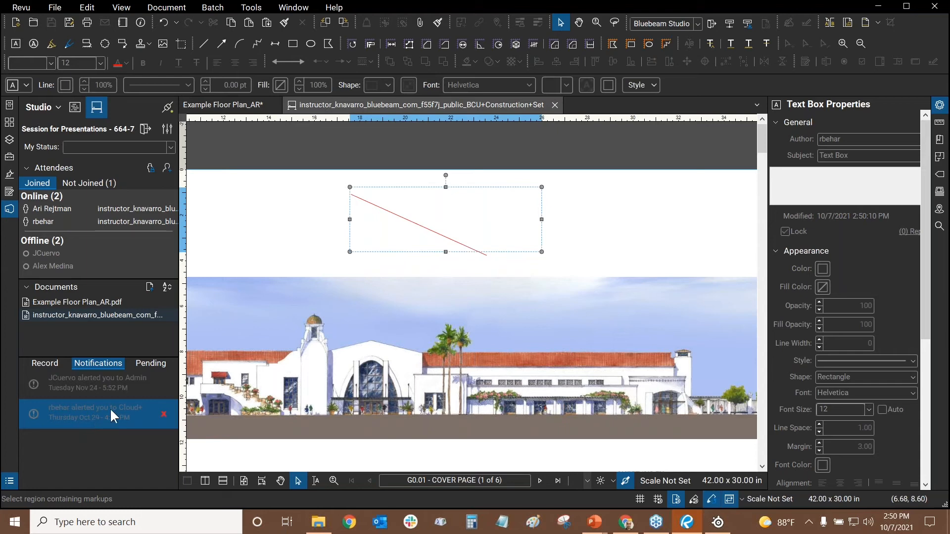
Jump to the alerted 'Please update date' cloud, read its replies, then return to the Record list
{"action": "left_click", "coordinate": [100, 417]}
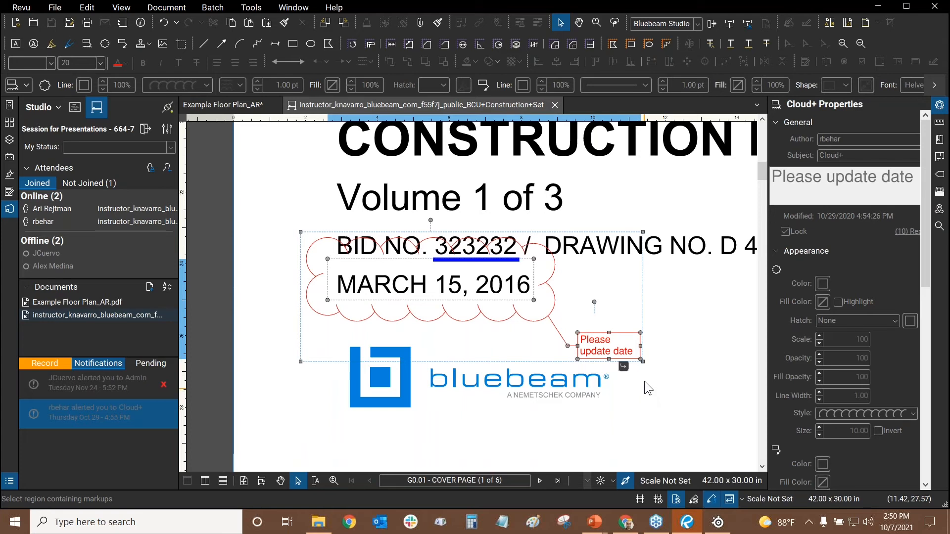
{"action": "mouse_move", "coordinate": [624, 367]}
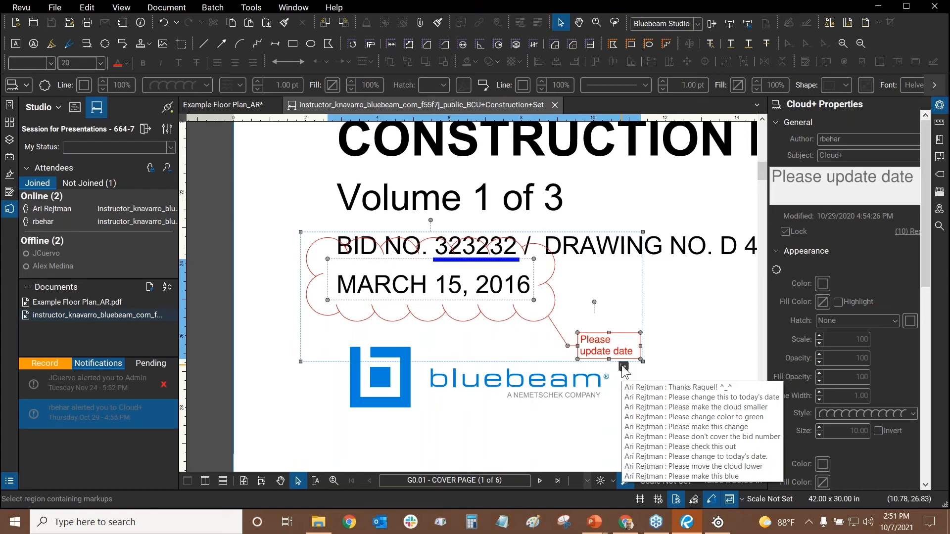
{"action": "left_click", "coordinate": [678, 335]}
{"action": "left_click", "coordinate": [44, 365]}
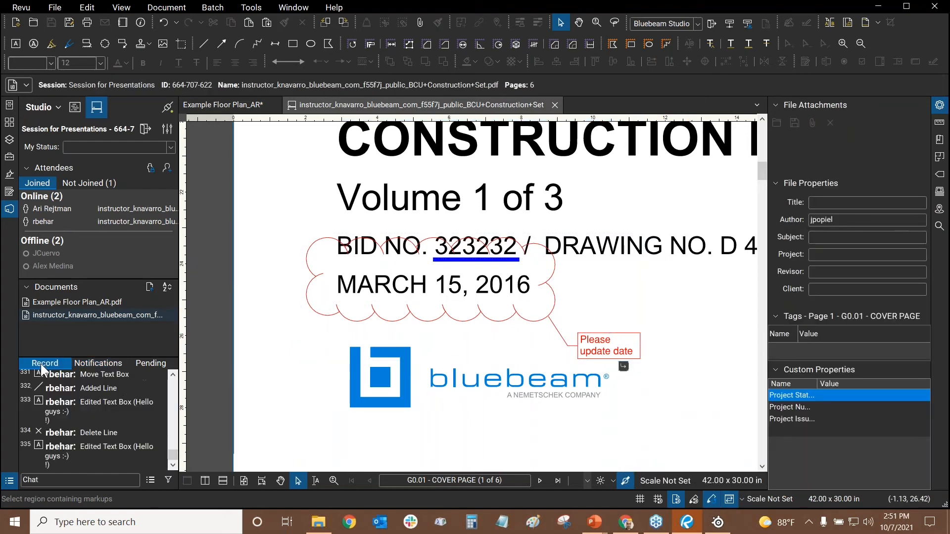
Go to record 335 and frame the 'Hello guys :-)' text box above the building image
{"action": "left_click", "coordinate": [64, 449]}
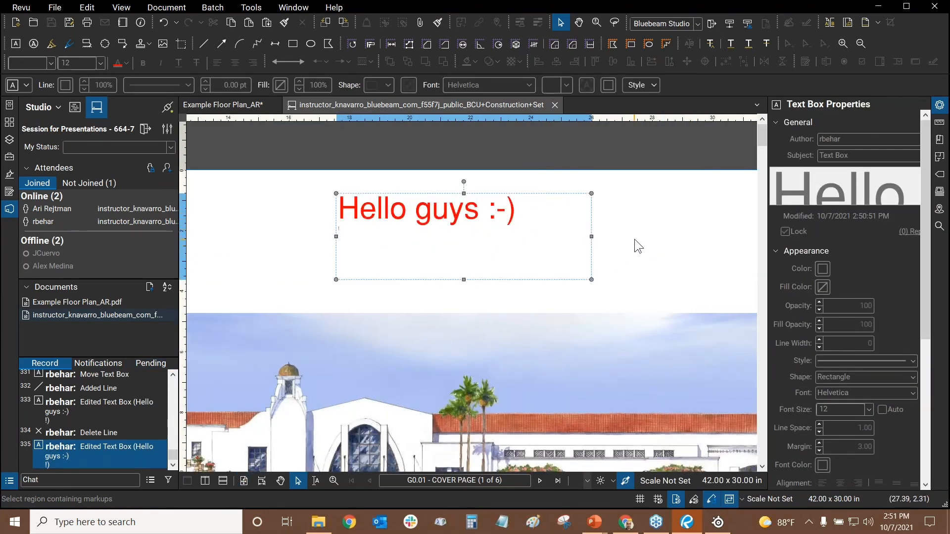
{"action": "scroll", "coordinate": [639, 242], "scroll_direction": "down", "scroll_amount": 3}
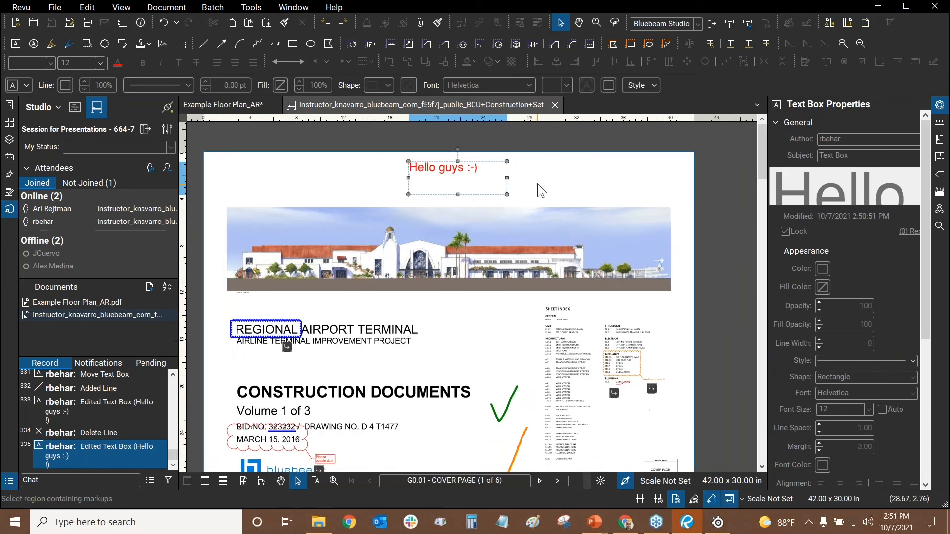
{"action": "scroll", "coordinate": [542, 186], "scroll_direction": "up", "scroll_amount": 2}
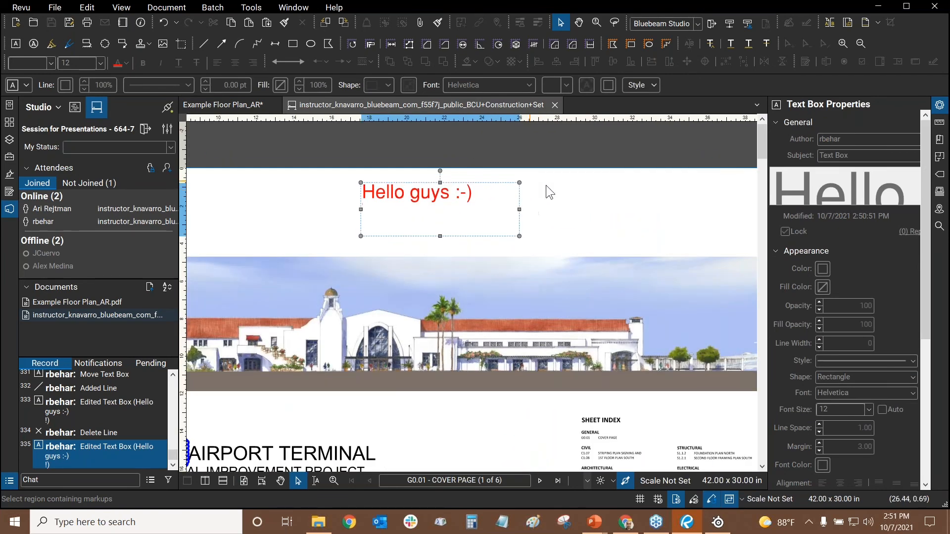
{"action": "left_click_drag", "start_coordinate": [566, 197], "coordinate": [588, 206]}
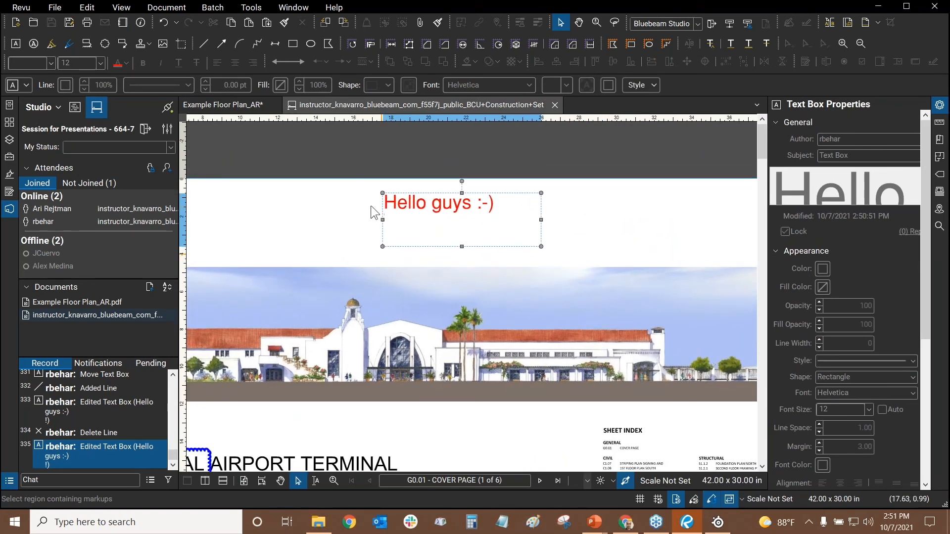
{"action": "left_click", "coordinate": [619, 226]}
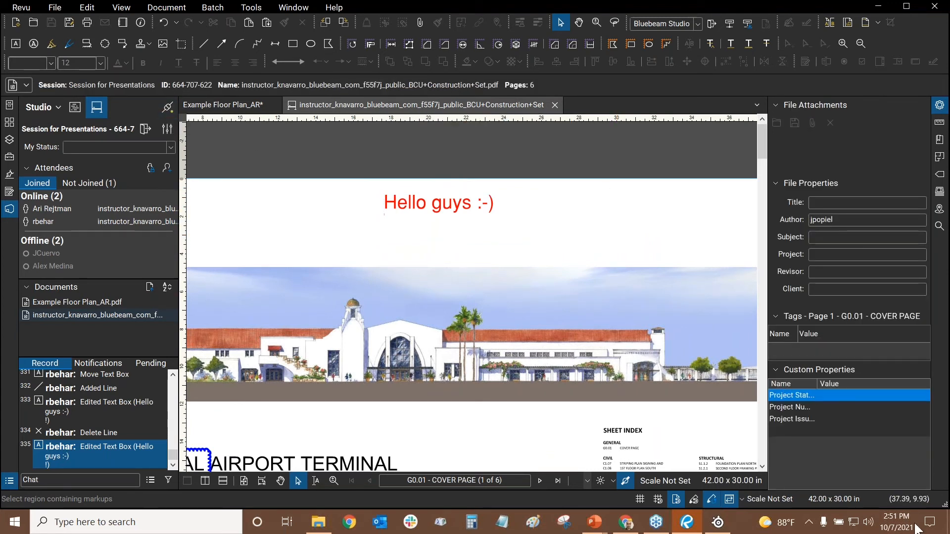
Take the Studio Session offline by confirming Work Offline
{"action": "left_click", "coordinate": [167, 107]}
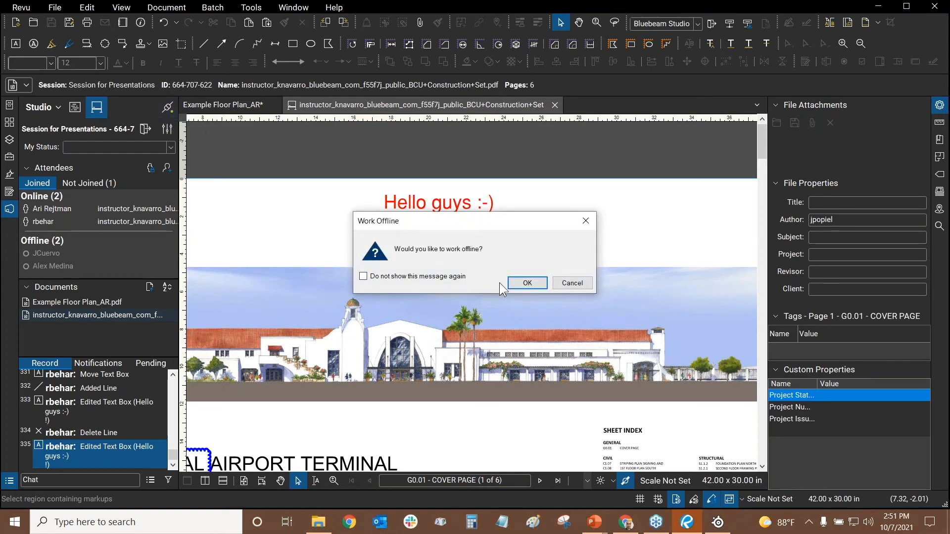
{"action": "left_click", "coordinate": [517, 282]}
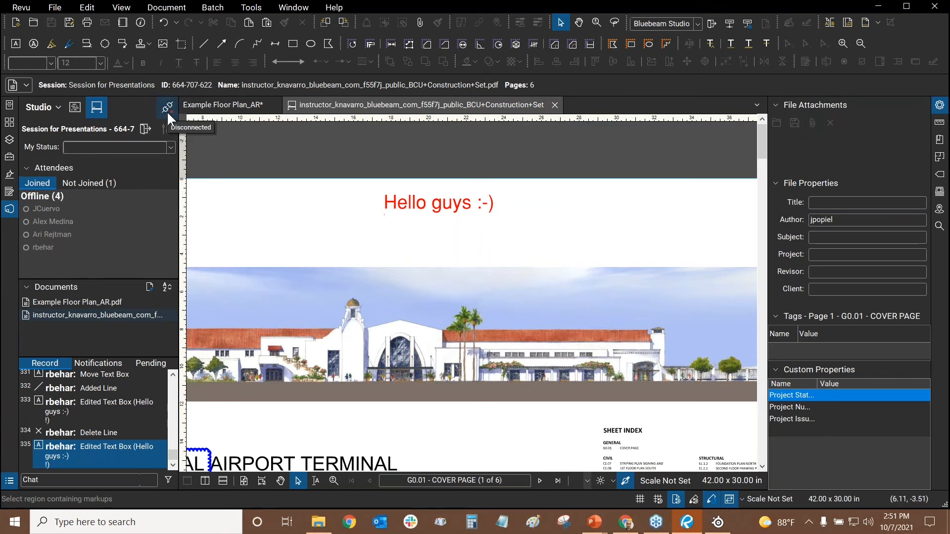
{"action": "key", "text": "ctrl"}
{"action": "key", "text": "ctrl"}
{"action": "key", "text": "ctrl"}
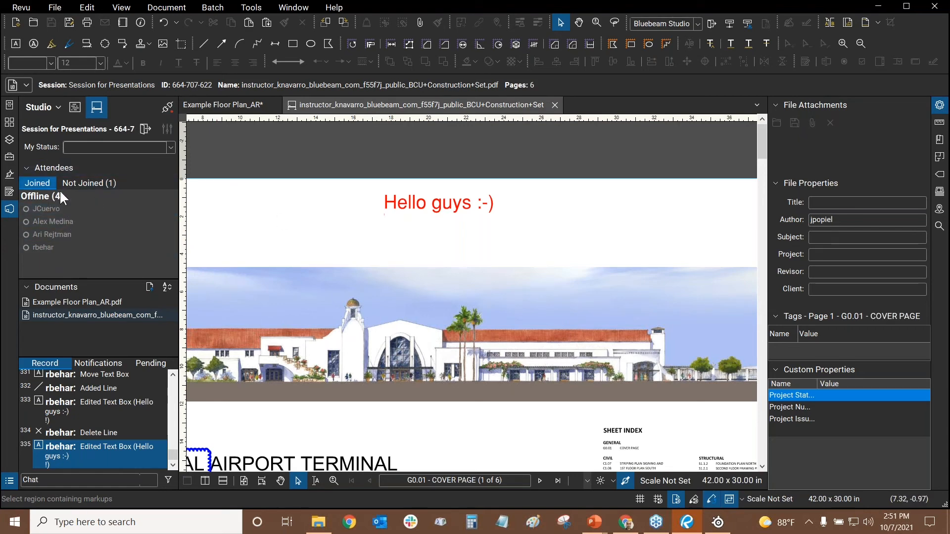
Draw four red lines in the blank area above the building elevation
{"action": "left_click_drag", "start_coordinate": [353, 236], "coordinate": [498, 268]}
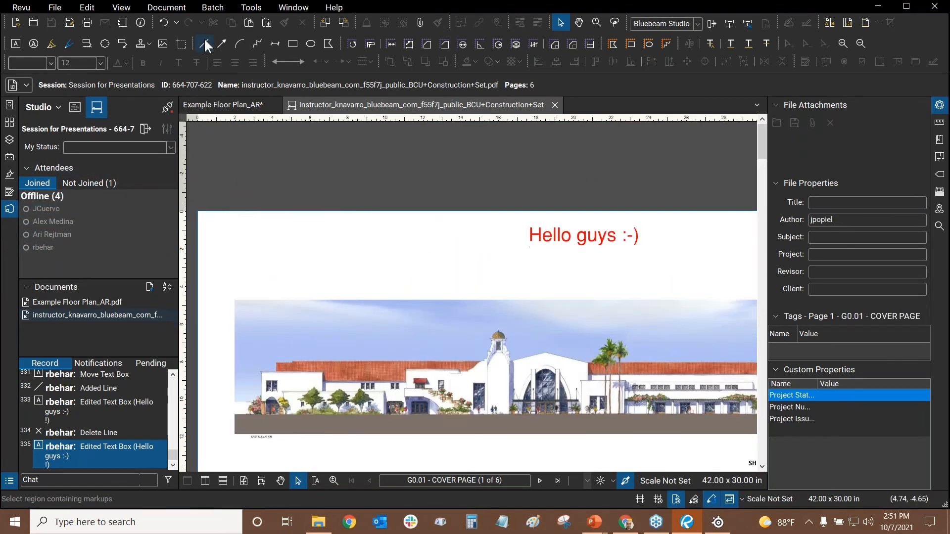
{"action": "left_click", "coordinate": [205, 44]}
{"action": "left_click_drag", "start_coordinate": [279, 287], "coordinate": [303, 225]}
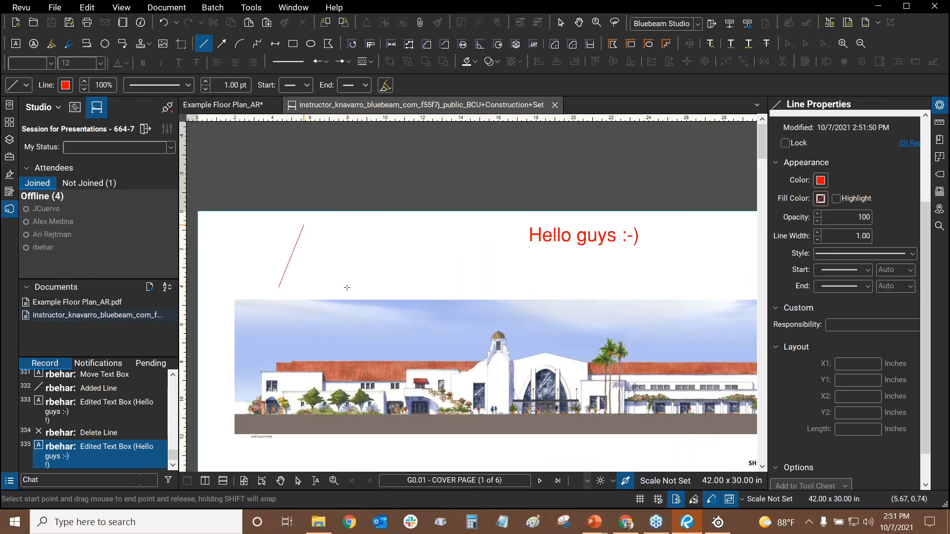
{"action": "left_click_drag", "start_coordinate": [351, 284], "coordinate": [363, 231]}
{"action": "left_click_drag", "start_coordinate": [409, 281], "coordinate": [420, 225]}
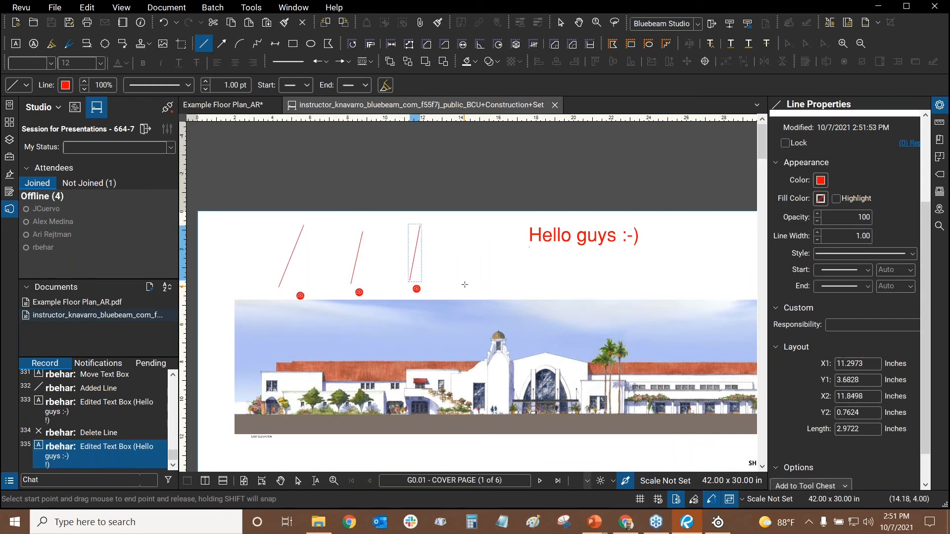
{"action": "left_click_drag", "start_coordinate": [464, 286], "coordinate": [489, 228]}
{"action": "key", "text": "Escape"}
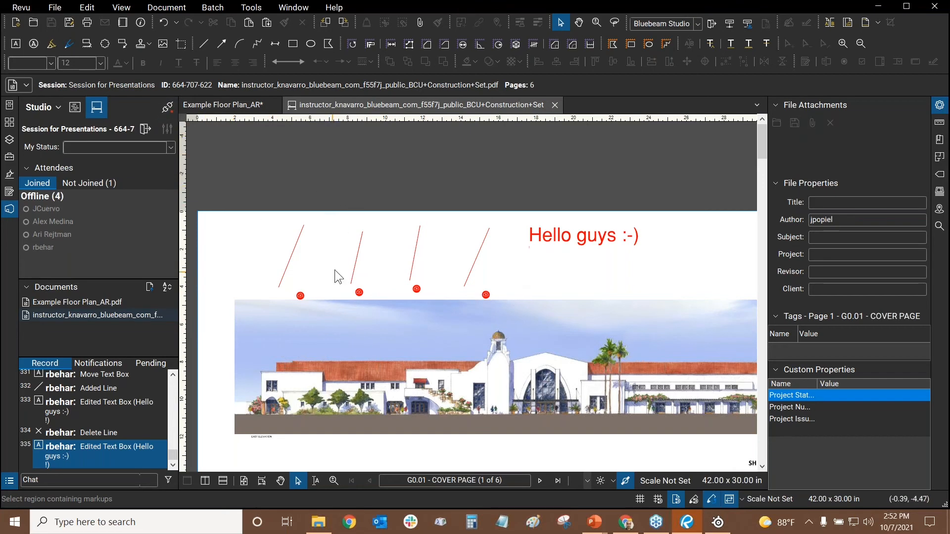
Reconnect to the Studio Session so the four offline lines upload
{"action": "scroll", "coordinate": [334, 269], "scroll_direction": "up", "scroll_amount": 2}
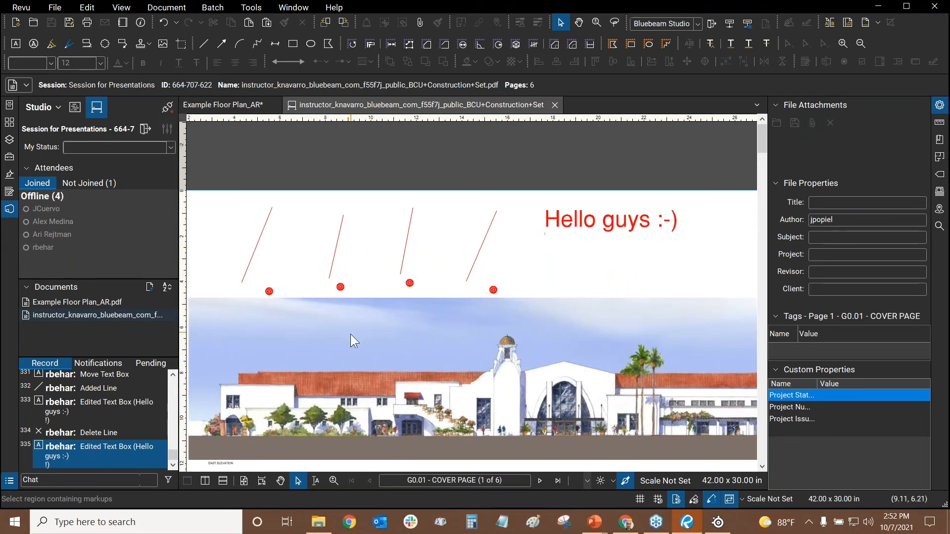
{"action": "left_click", "coordinate": [168, 112]}
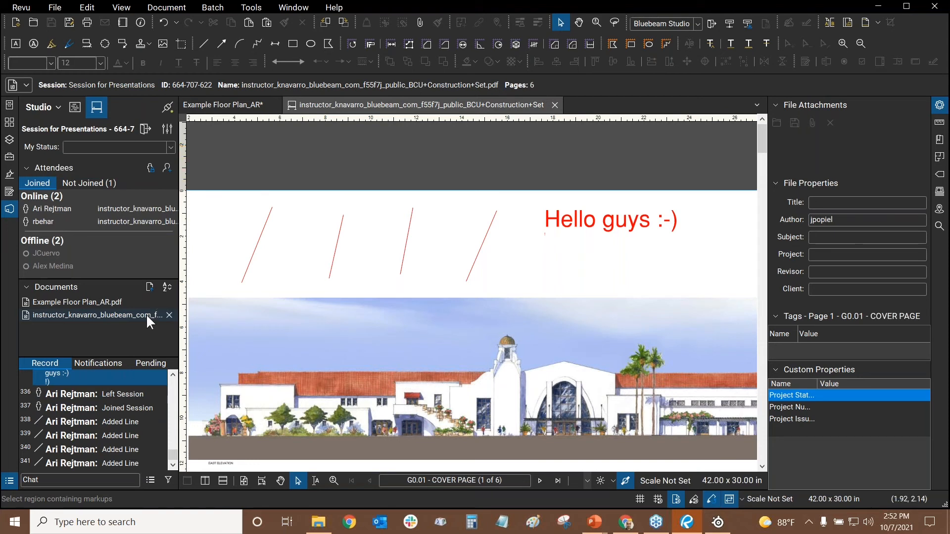
{"action": "left_click", "coordinate": [173, 377]}
{"action": "left_click", "coordinate": [173, 377]}
{"action": "left_click", "coordinate": [174, 377]}
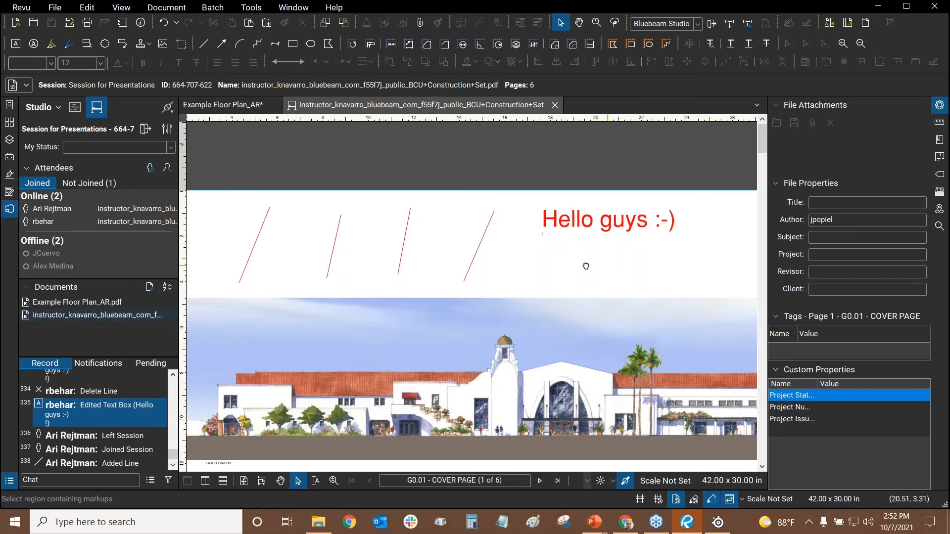
Box-select the four red lines at the page top and delete them
{"action": "scroll", "coordinate": [453, 223], "scroll_direction": "down", "scroll_amount": 3}
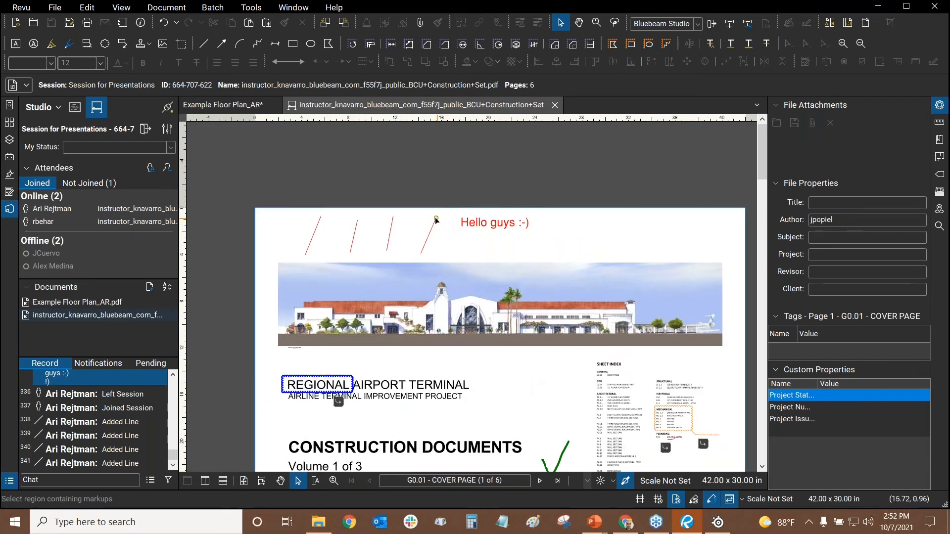
{"action": "left_click_drag", "start_coordinate": [459, 188], "coordinate": [255, 236]}
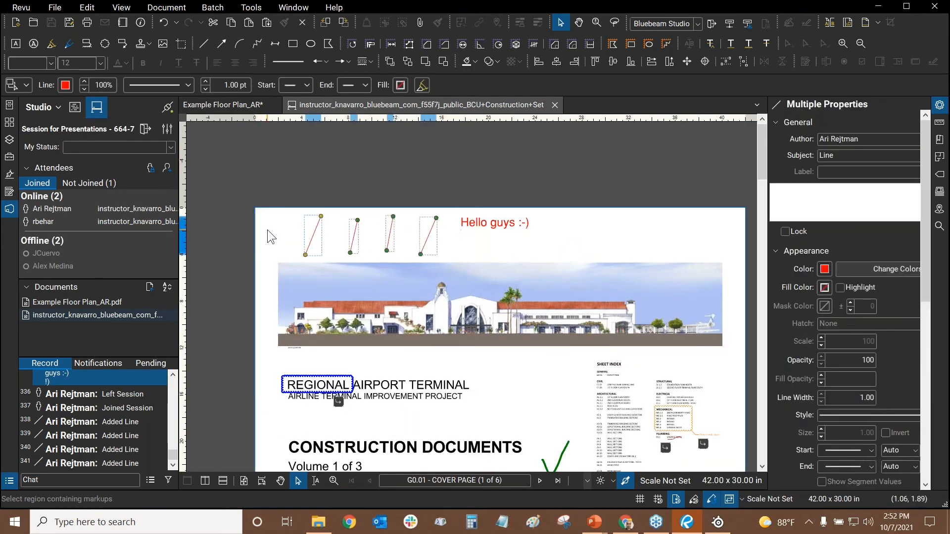
{"action": "key", "text": "Delete"}
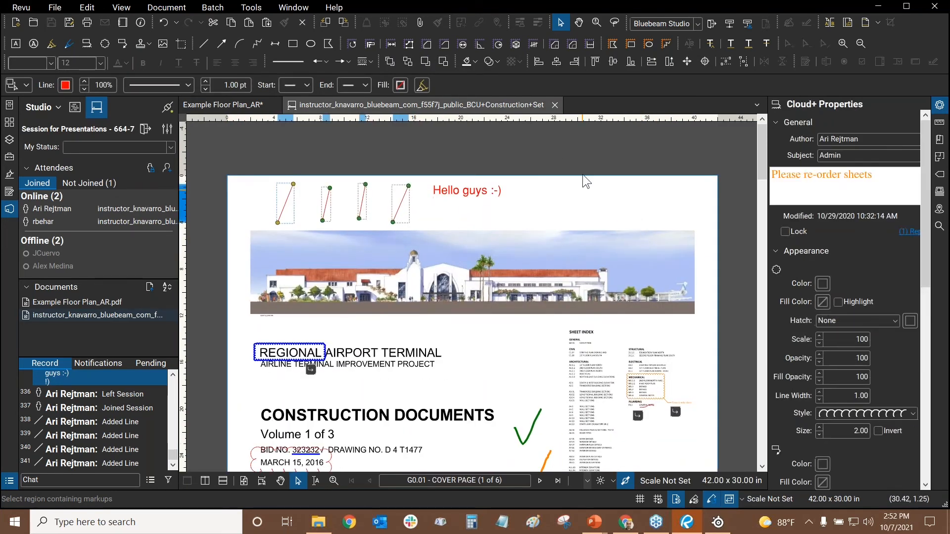
Switch to the PowerPoint slide show and advance to the Government Bluebeam User Group slide
{"action": "scroll", "coordinate": [361, 200], "scroll_direction": "down", "scroll_amount": 1}
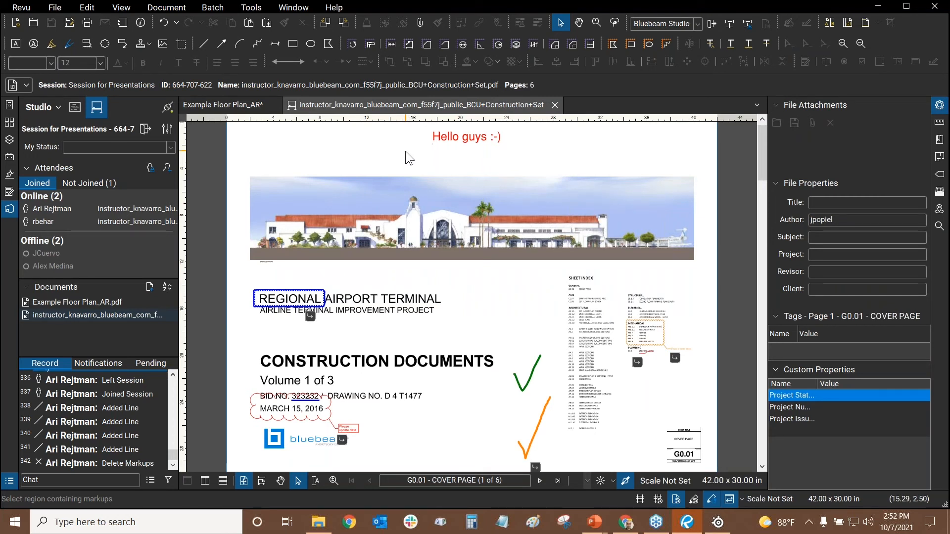
{"action": "key", "text": "alt+Tab"}
{"action": "key", "text": "alt+Tab"}
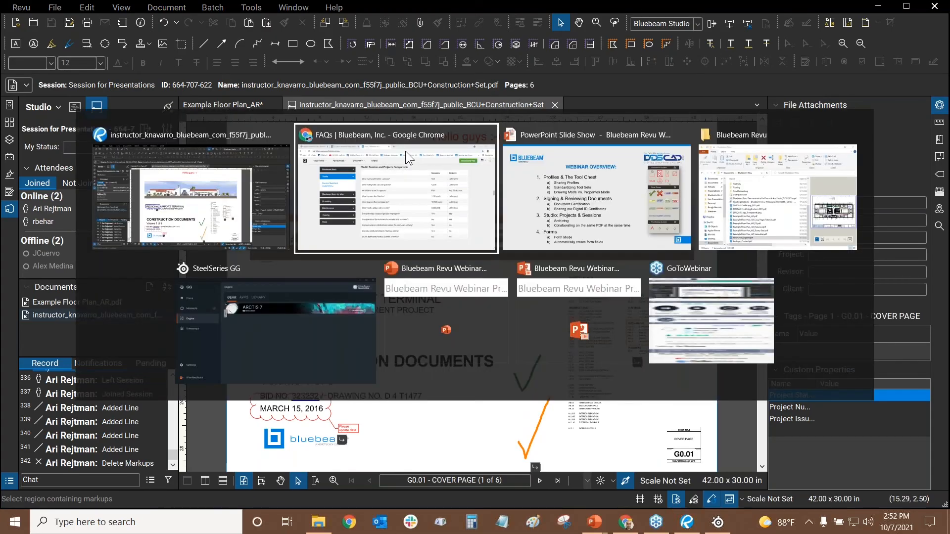
{"action": "key", "text": "Right"}
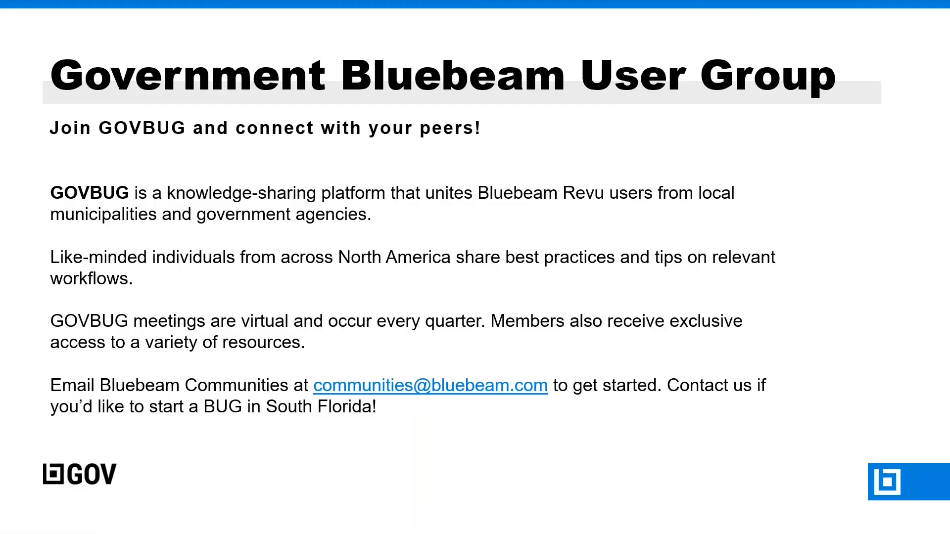